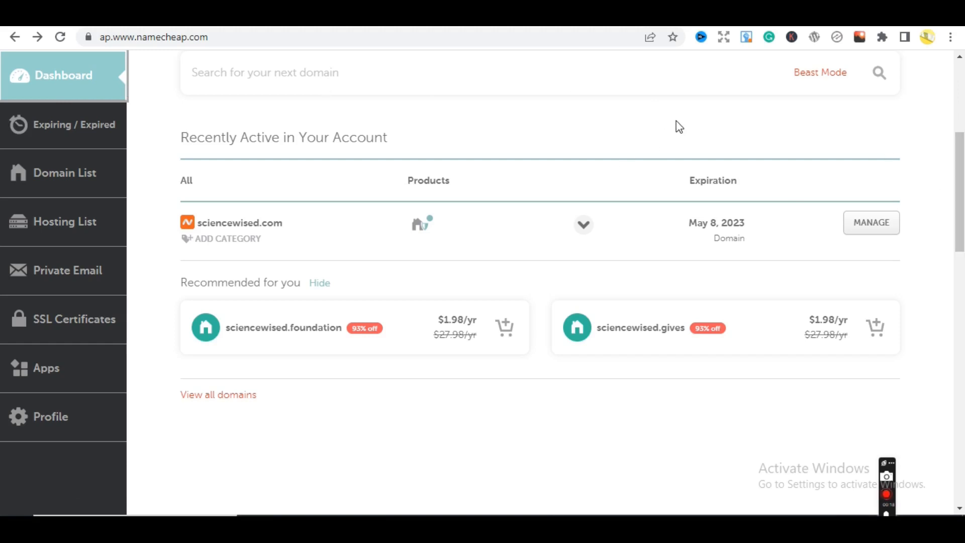
Switch to the sciencewised.com website and look over its homepage.
click(711, 20)
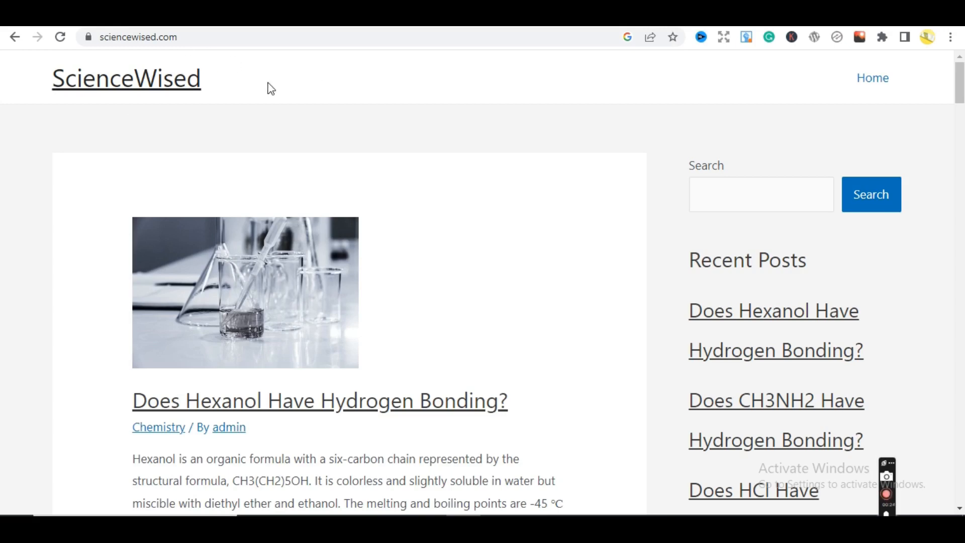
mouse_move(959, 80)
mouse_down()
mouse_move(958, 196)
mouse_move(962, 68)
mouse_move(961, 205)
mouse_move(963, 65)
mouse_up()
scroll(960, 120, down, 3)
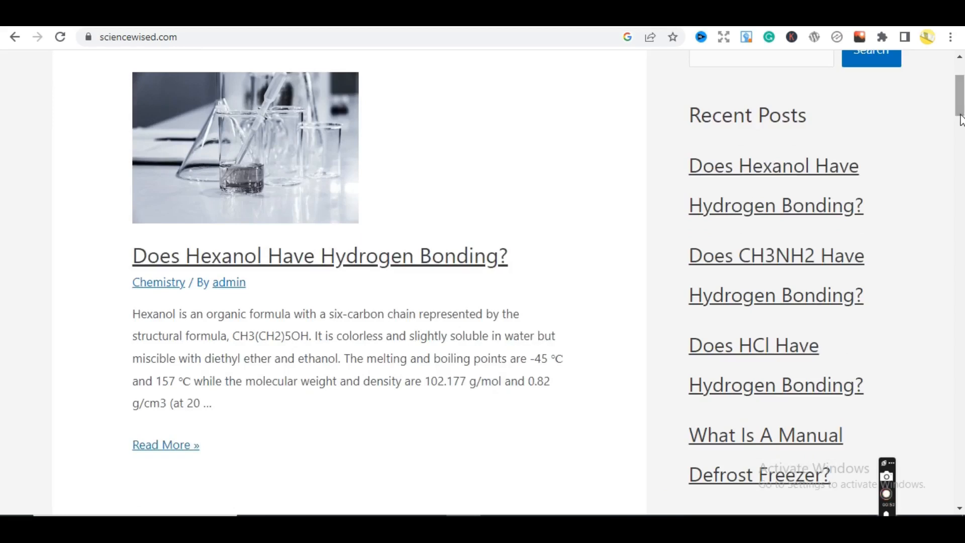
scroll(959, 95, up, 3)
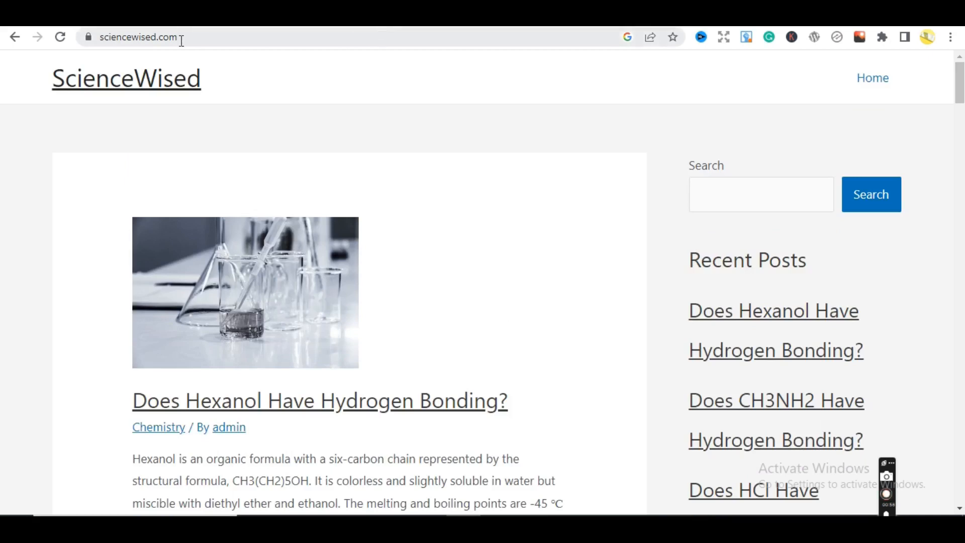
Open the WordPress login page at sciencewised.com/wp-admin.
click(200, 38)
click(200, 39)
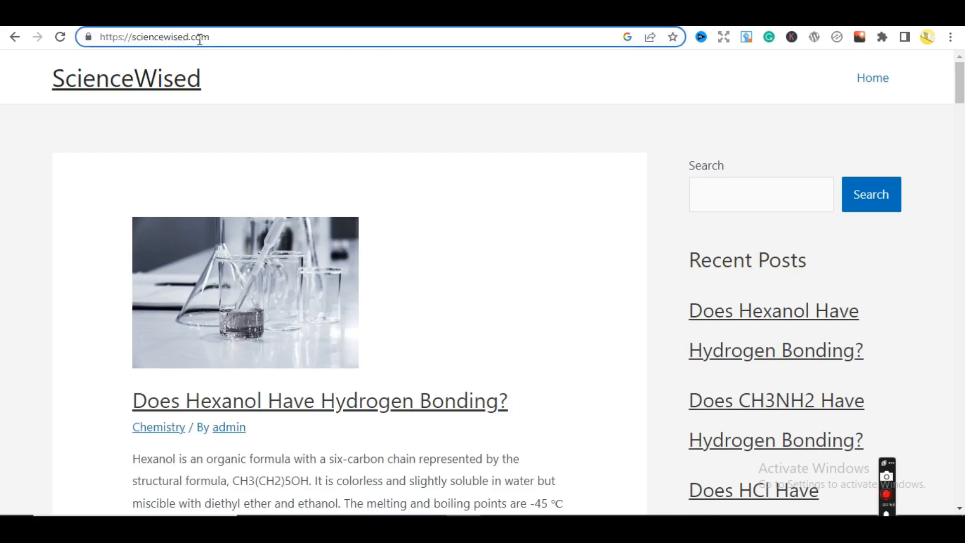
text(/)
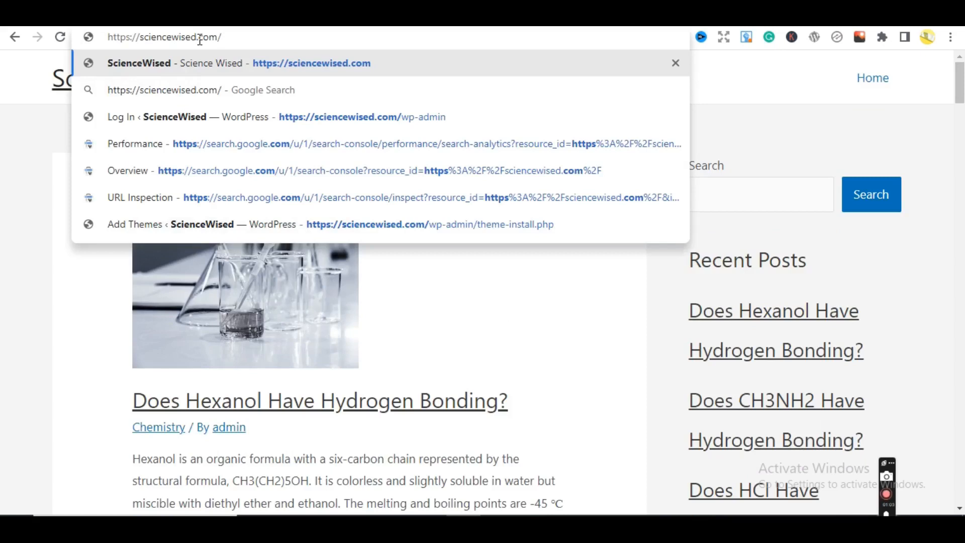
text(w)
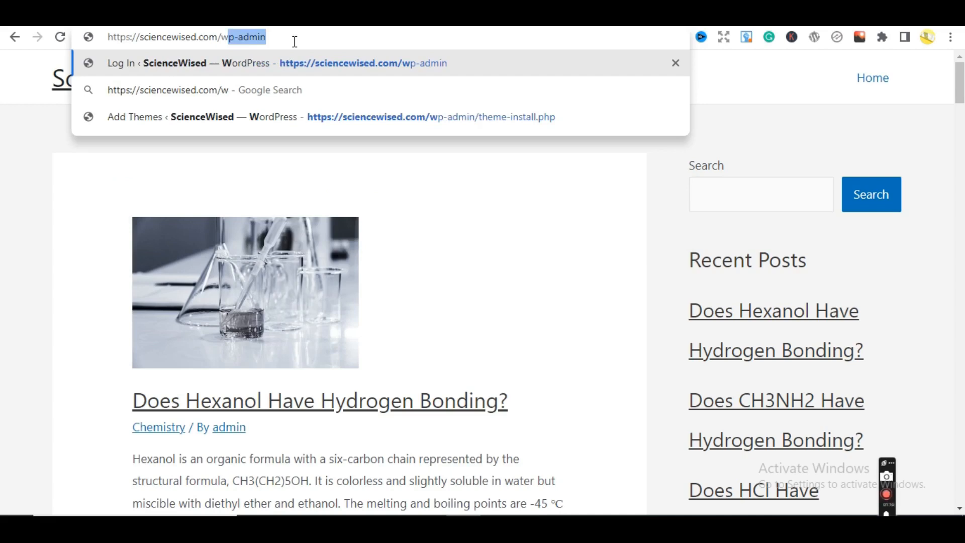
key(Return)
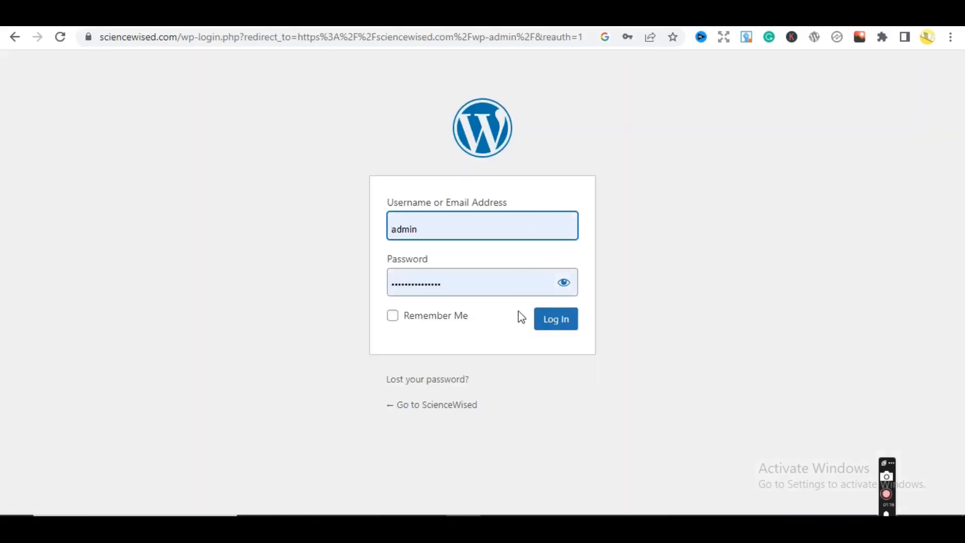
Log in to WordPress with the prefilled credentials, postponing the administration email verification and dismissing the offer to move the password.
click(555, 326)
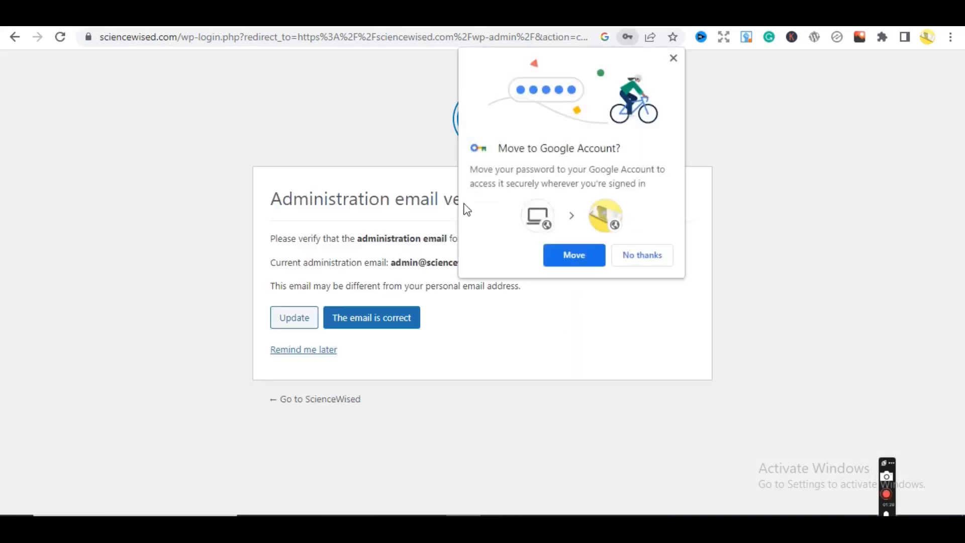
click(314, 355)
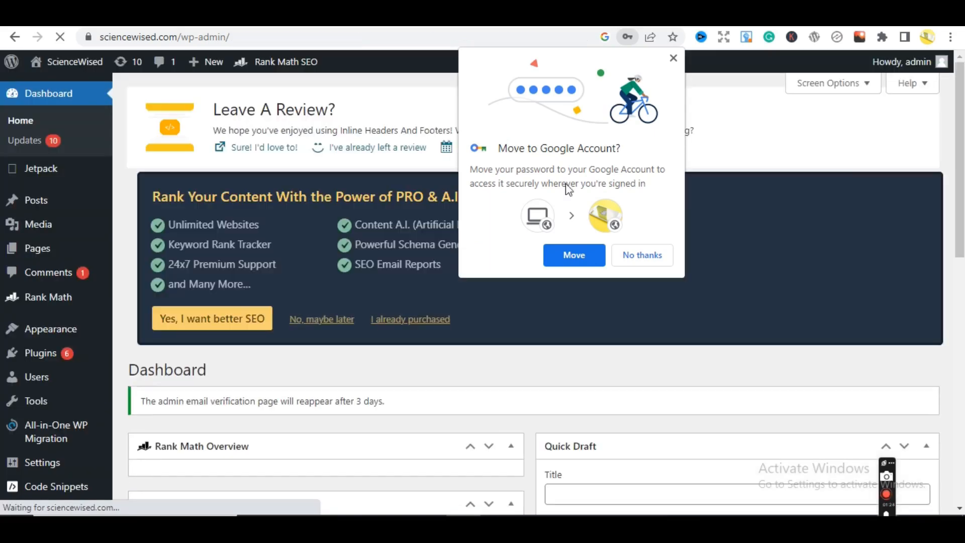
click(674, 59)
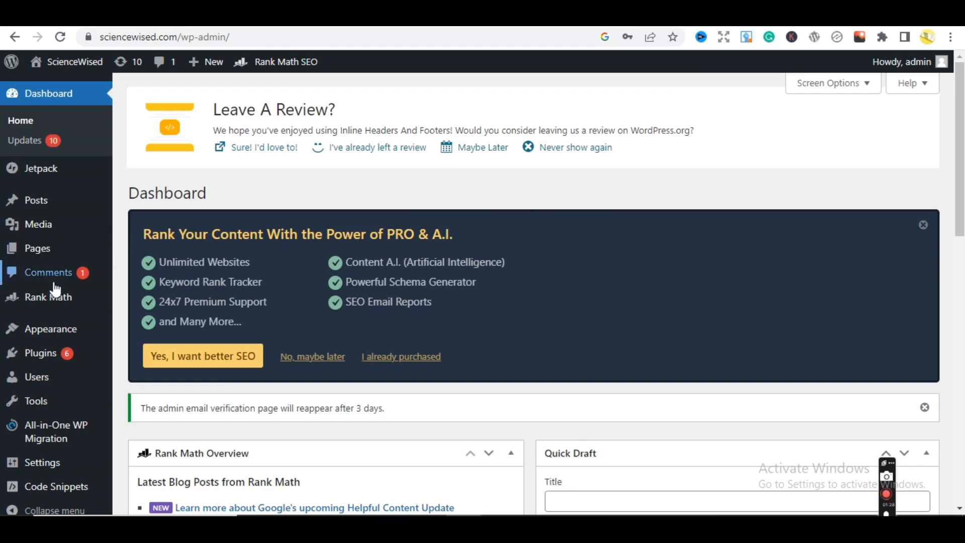
Open the WordPress page for adding new plugins.
scroll(546, 295, down, 8)
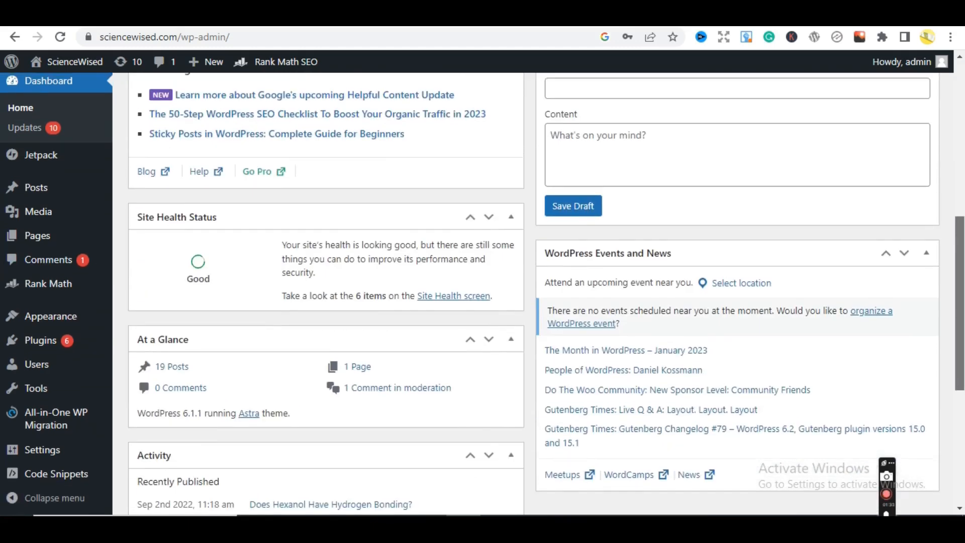
scroll(483, 294, down, 2)
scroll(482, 294, up, 3)
scroll(482, 294, up, 8)
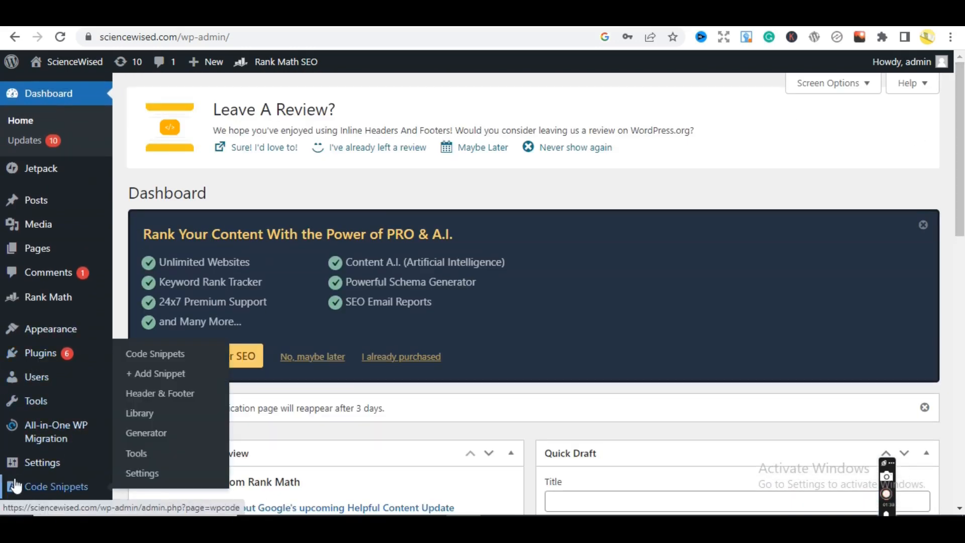
mouse_move(53, 353)
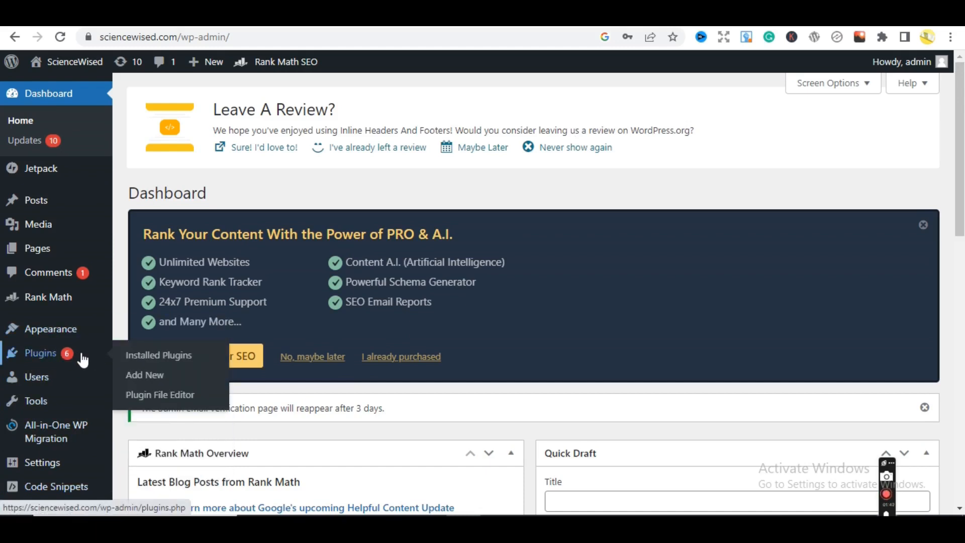
click(133, 382)
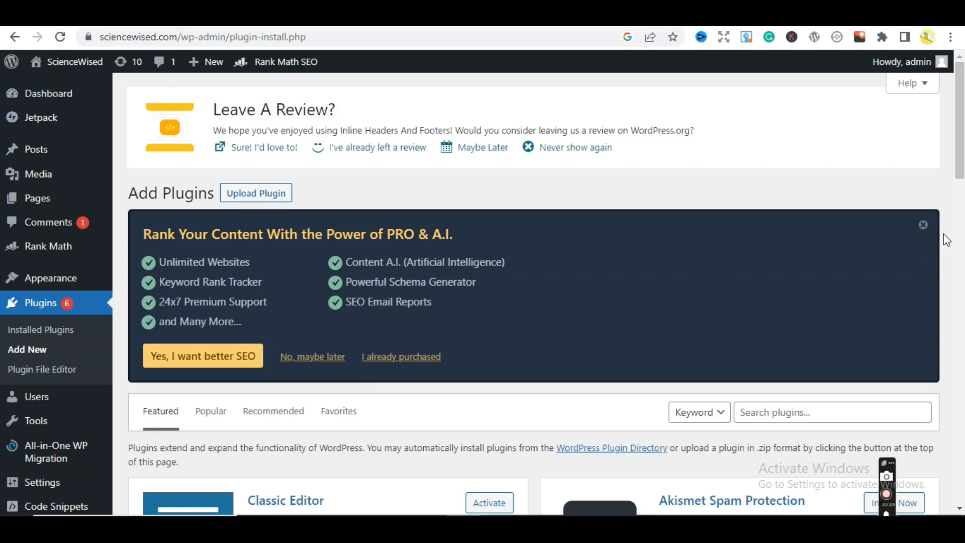
Clear the Add Plugins page of notices by dismissing both Rank Math banners and postponing the review request.
click(923, 226)
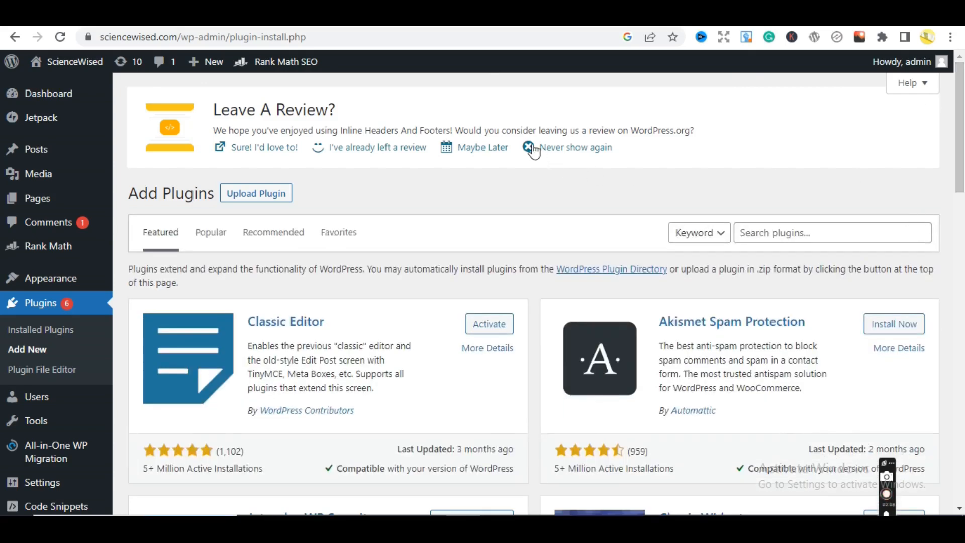
click(492, 151)
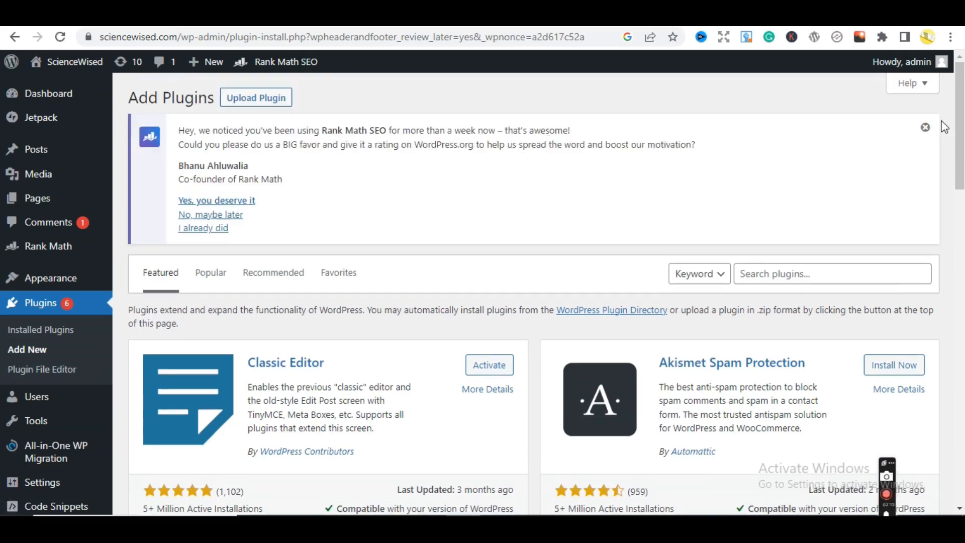
click(925, 128)
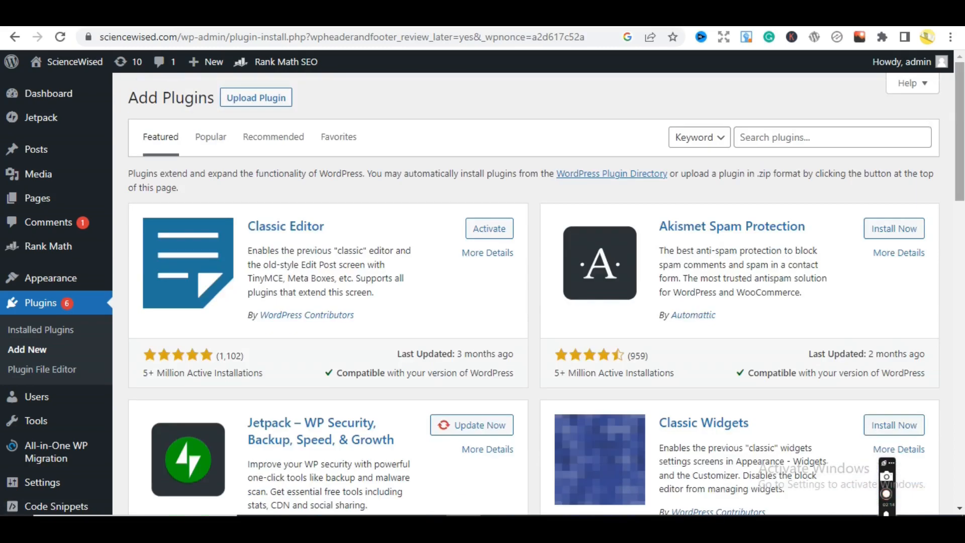
Search the plugin directory for "wp migrate" and update the All-in-One WP Migration plugin.
click(779, 137)
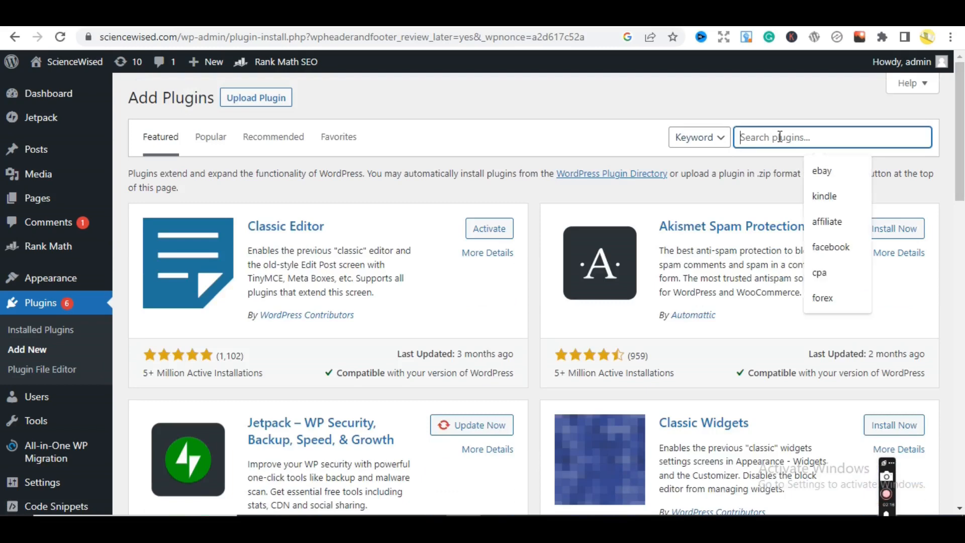
text(wp migrate)
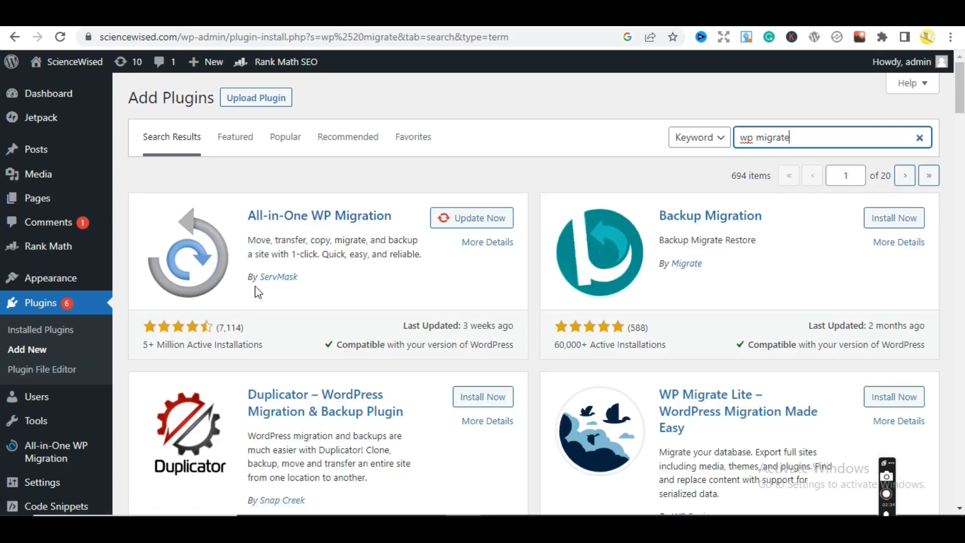
click(490, 220)
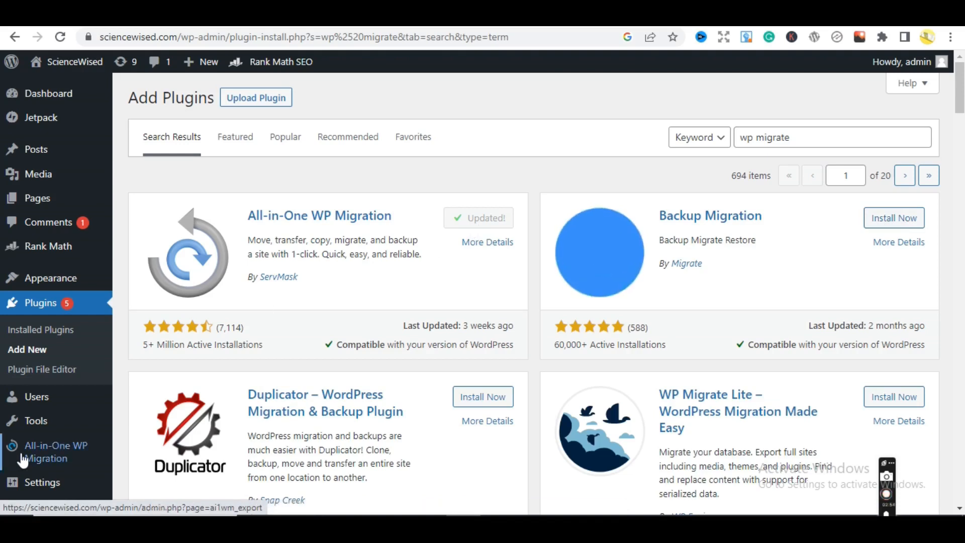
Deactivate the All-in-One WP Migration plugin and delete it with its data from the installed plugins.
mouse_move(41, 449)
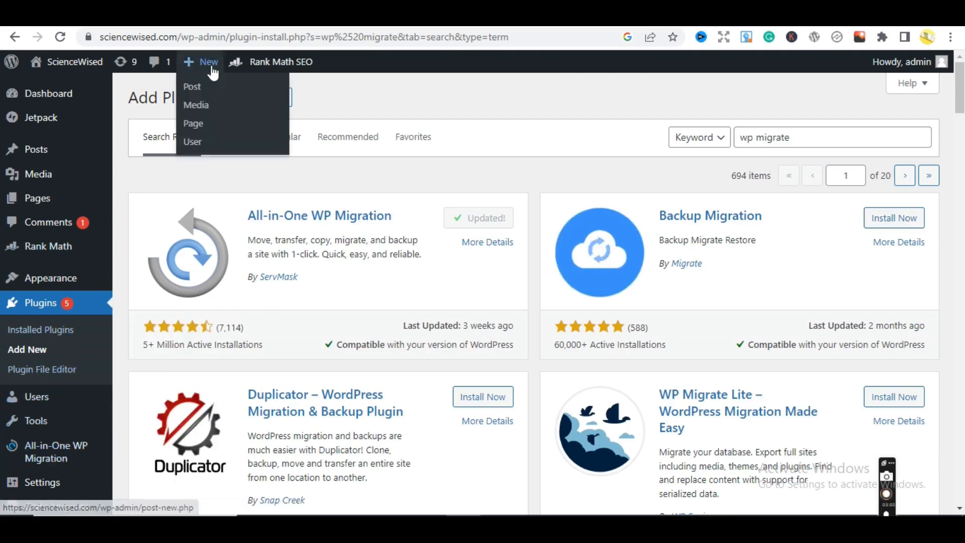
click(40, 331)
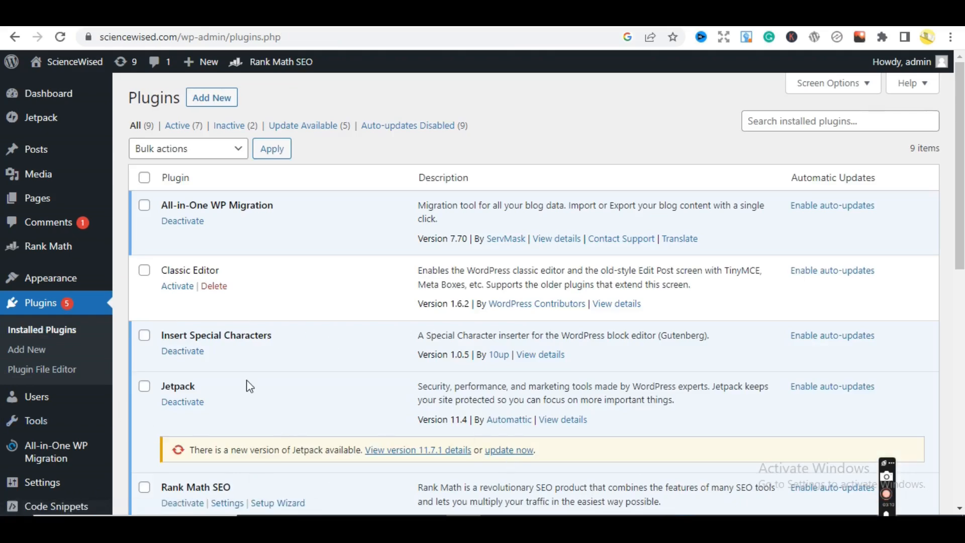
scroll(692, 185, down, 1)
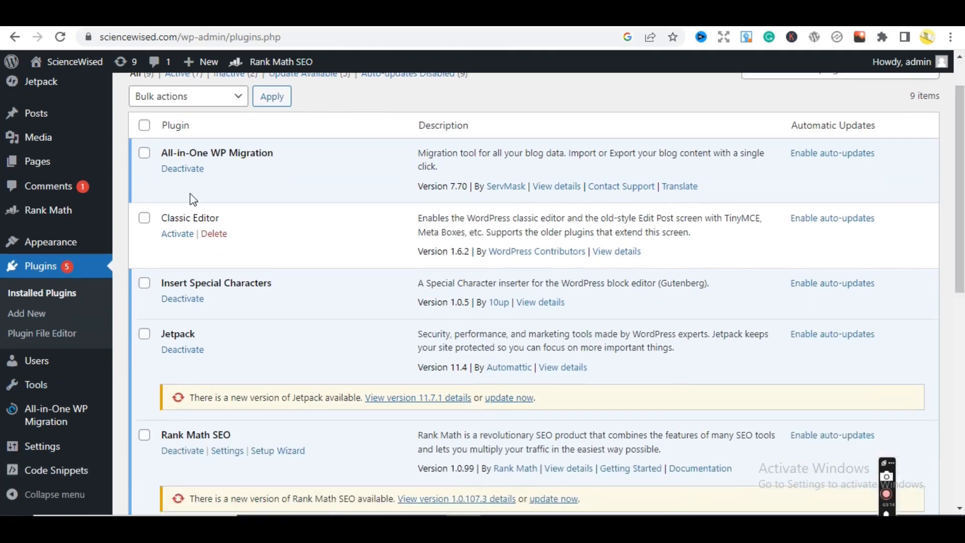
click(175, 171)
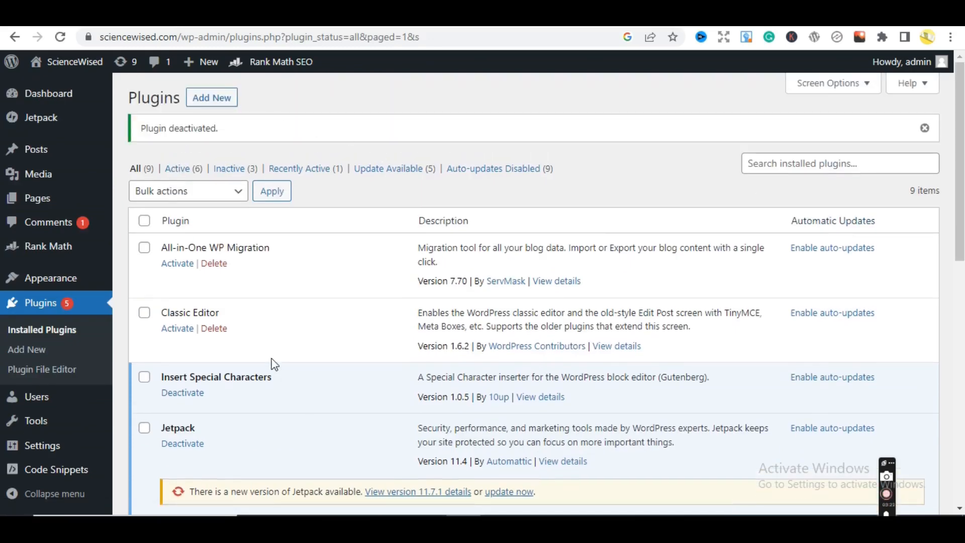
click(211, 264)
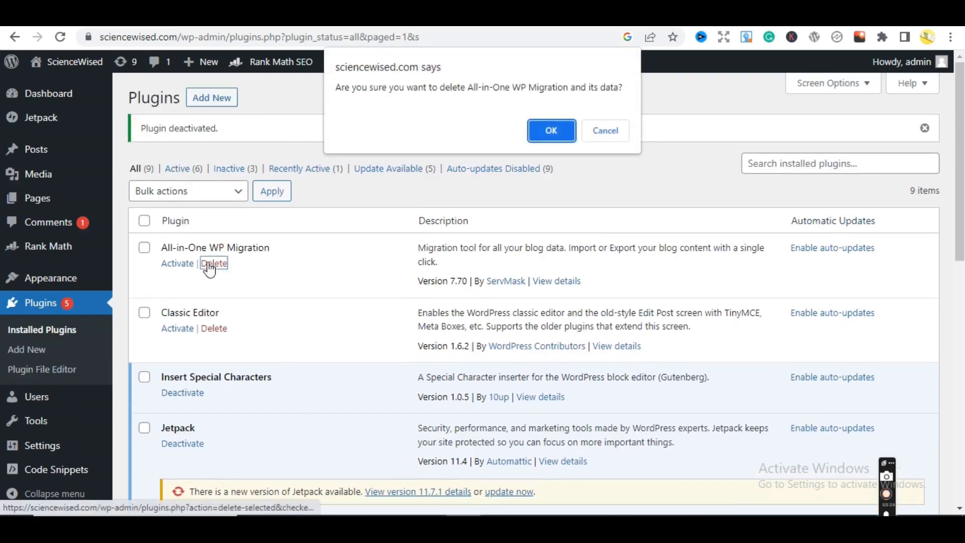
click(549, 132)
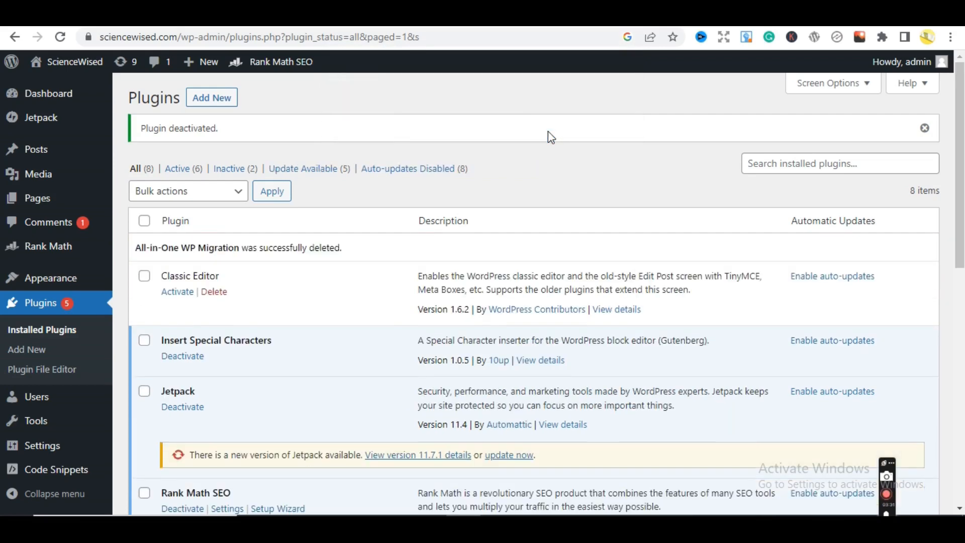
Find All-in-One WP Migration by searching new plugins for "wp migrate", then install and activate it.
click(223, 105)
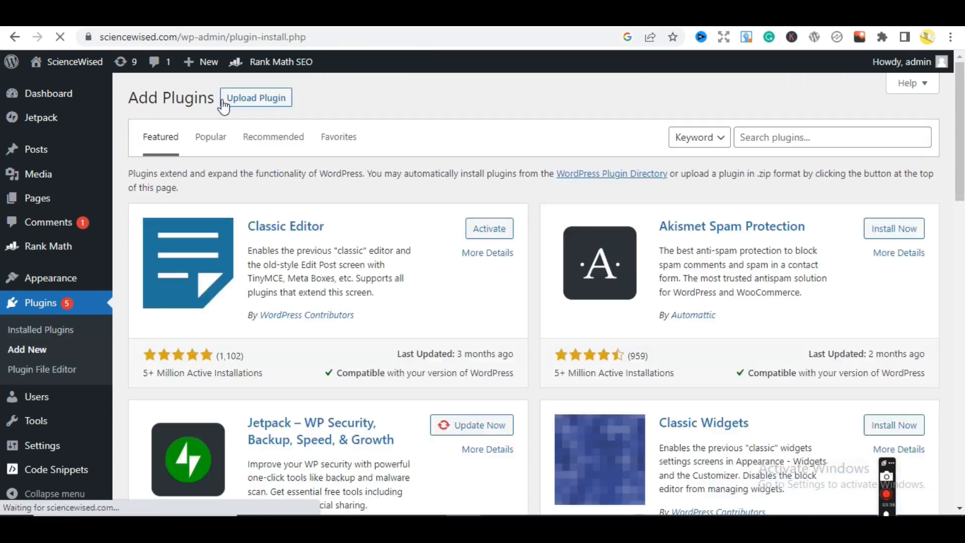
click(807, 146)
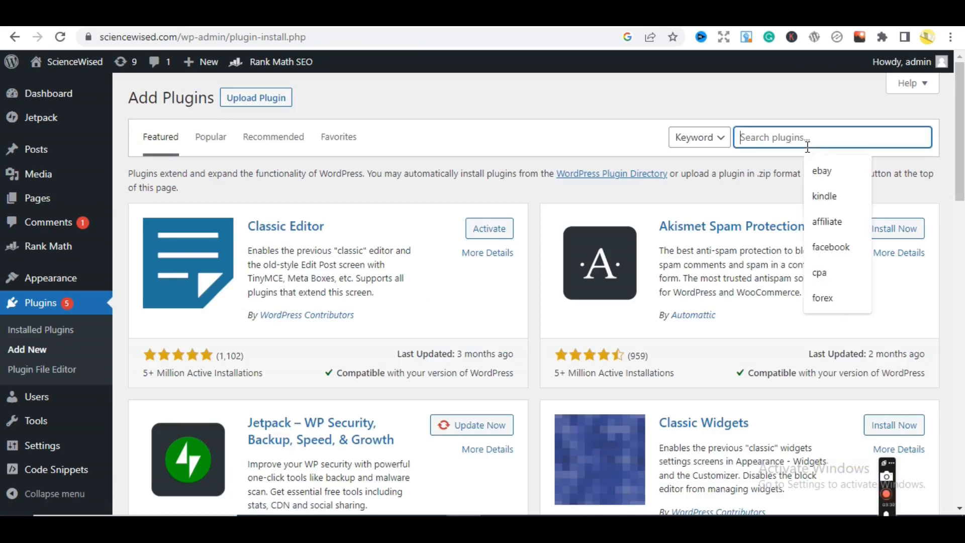
text(wp )
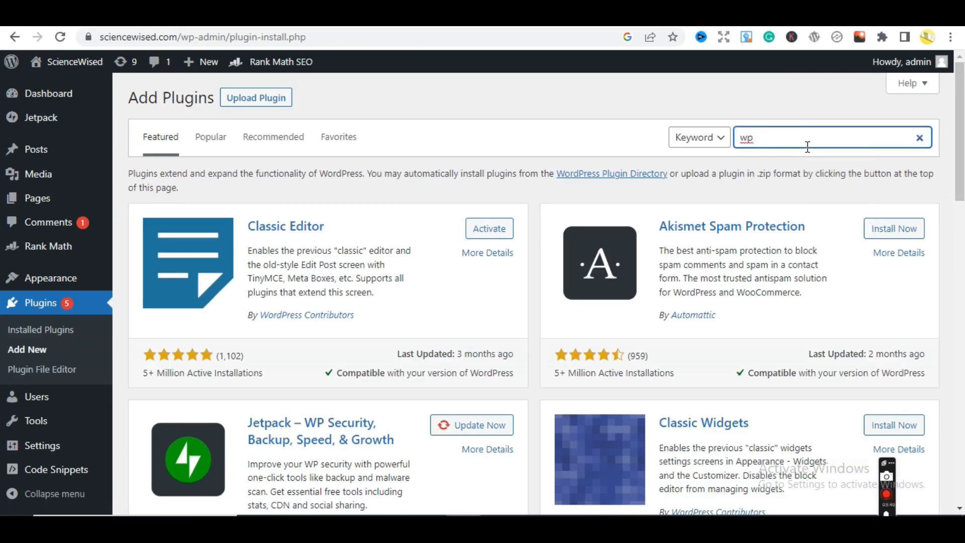
text(mi)
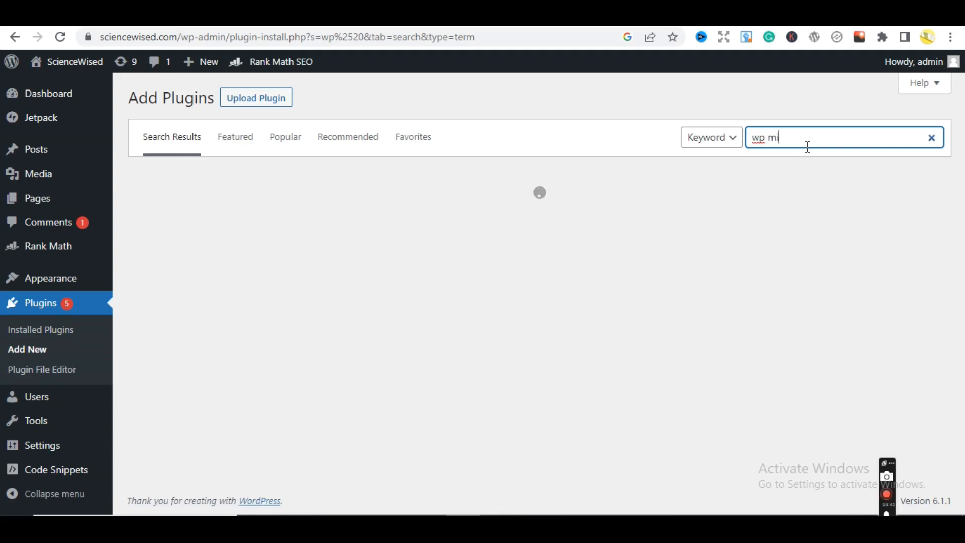
text(grate)
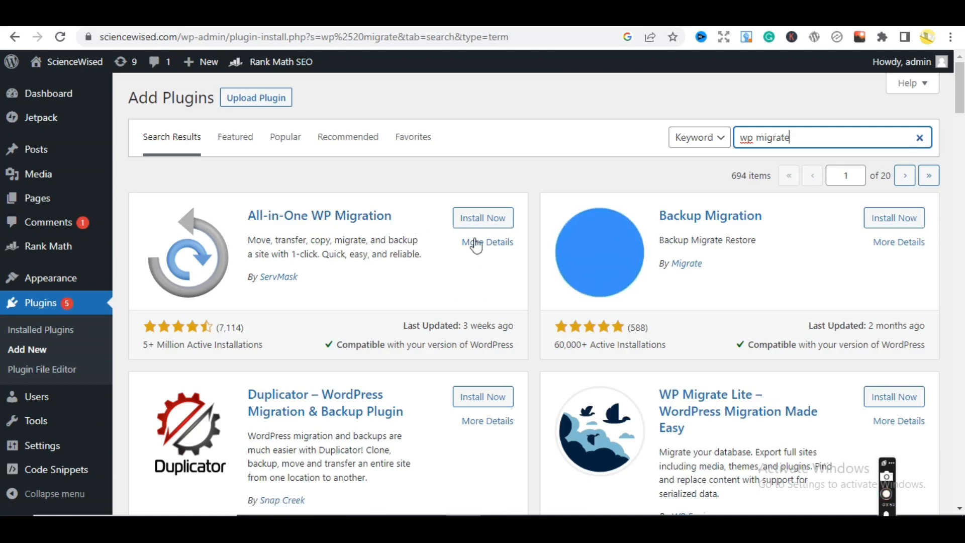
click(476, 221)
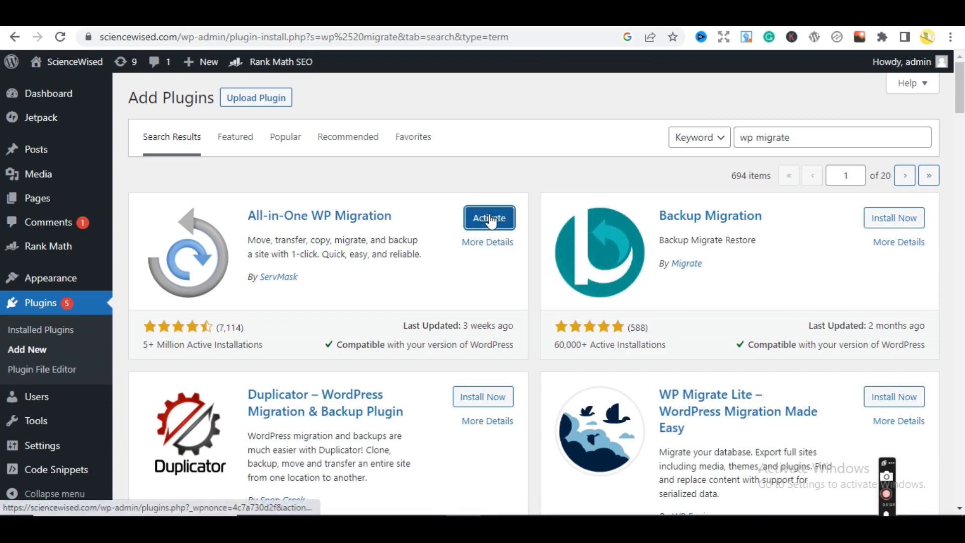
click(490, 220)
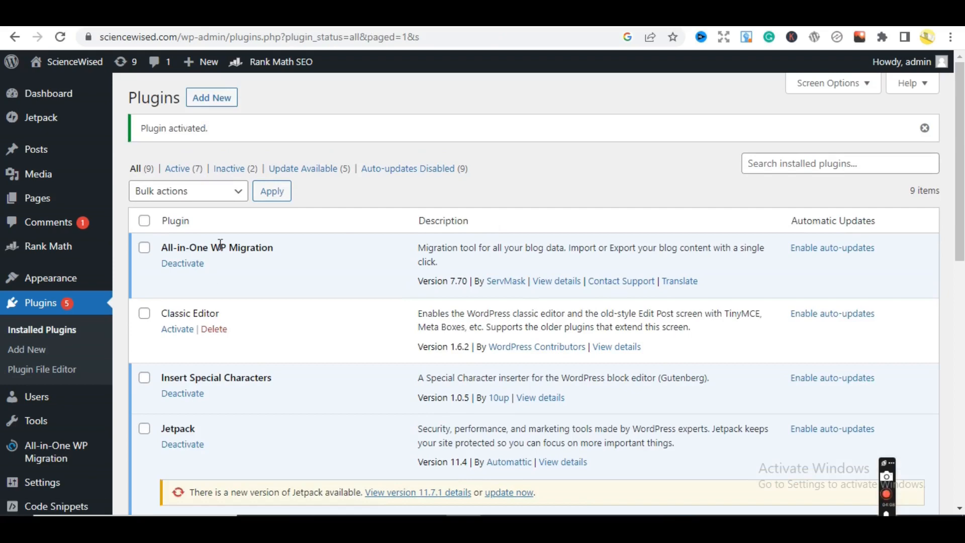
Start the available updates for the Jetpack and Rank Math SEO plugins in the installed plugins list.
scroll(620, 318, down, 3)
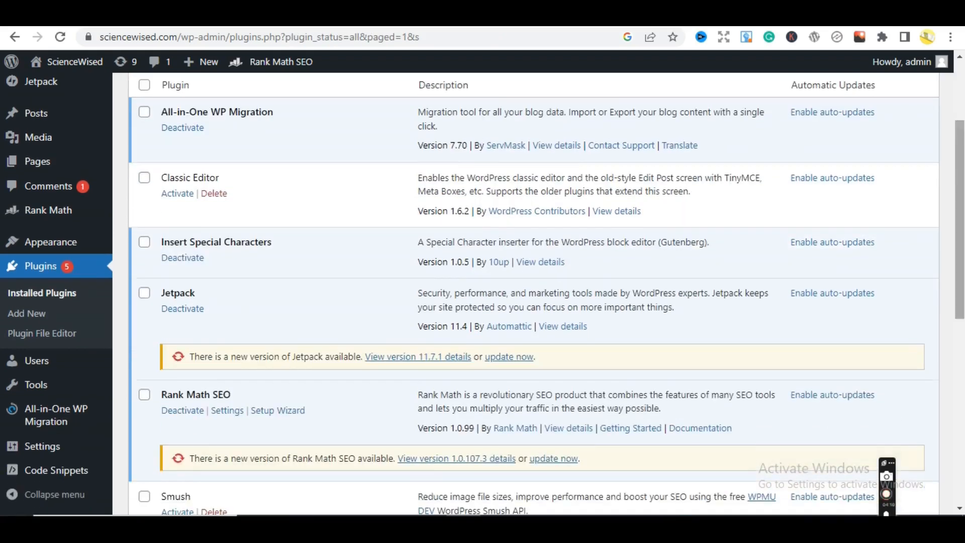
click(510, 358)
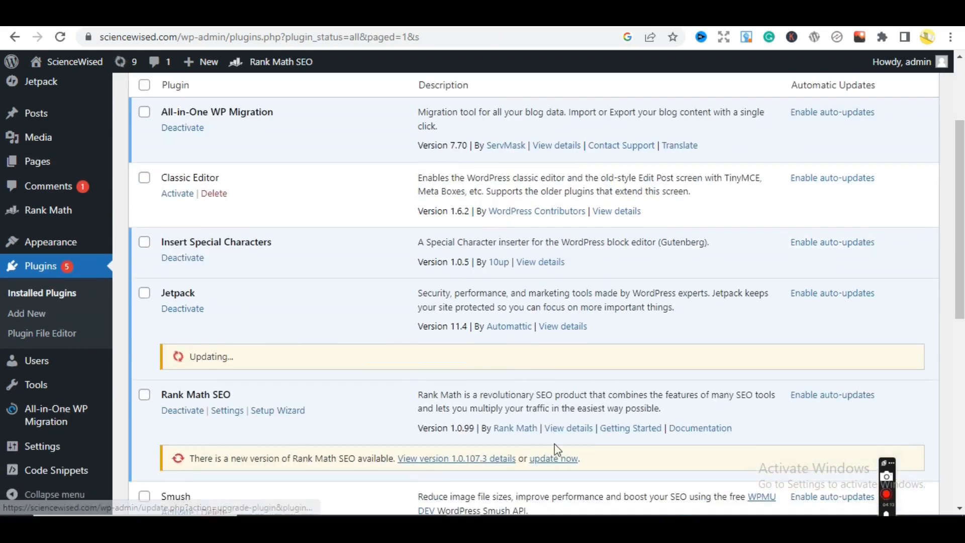
click(540, 458)
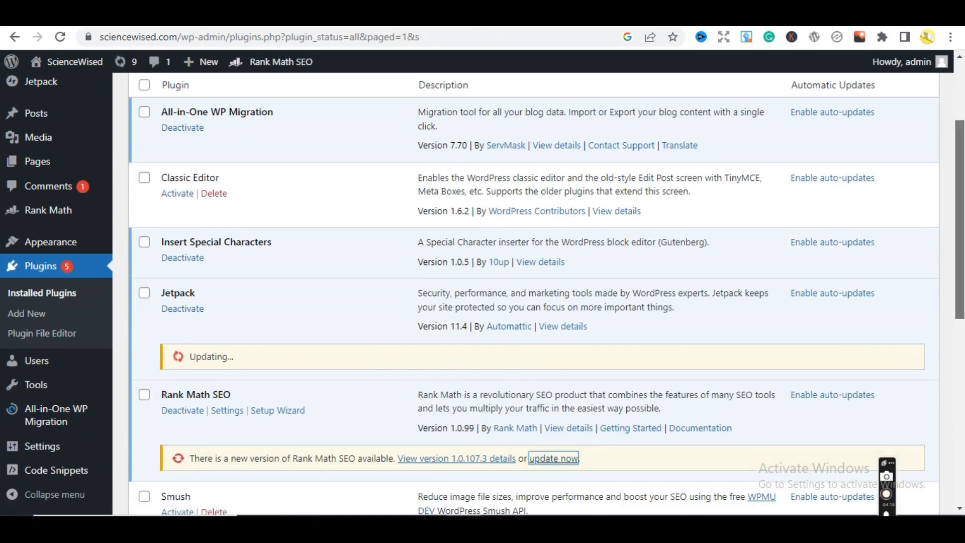
scroll(540, 458, up, 1)
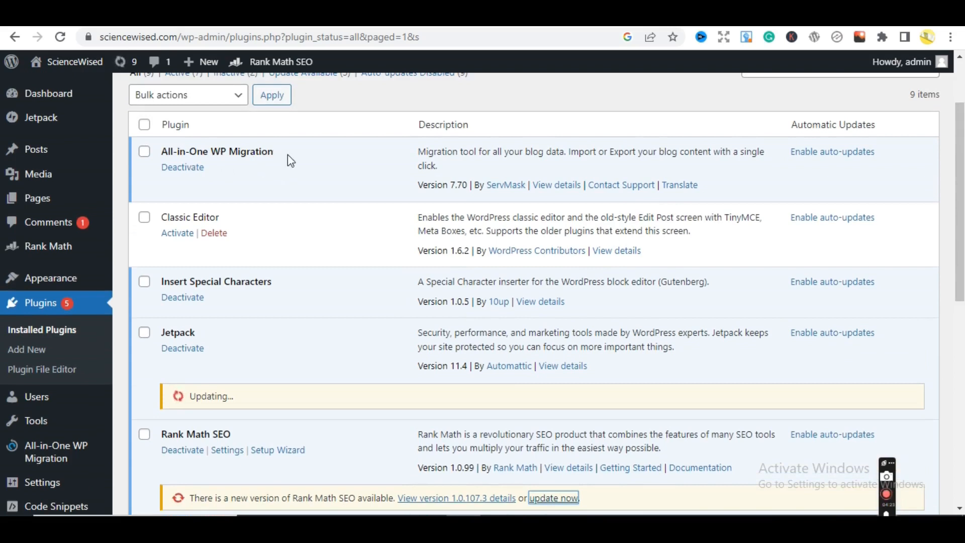
Try to open the All-in-One WP Migration export page, leaving the plugins page while the updates run, and go back.
mouse_move(48, 457)
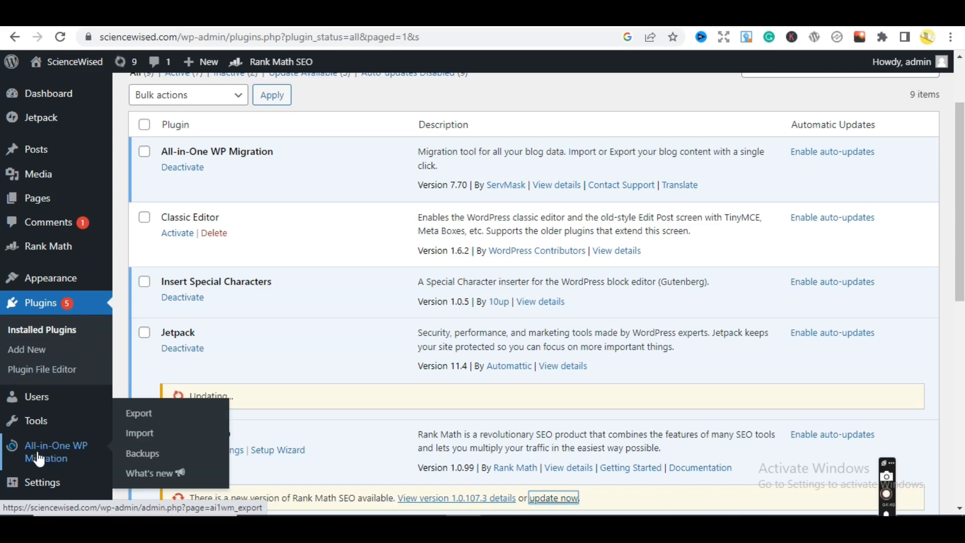
click(145, 417)
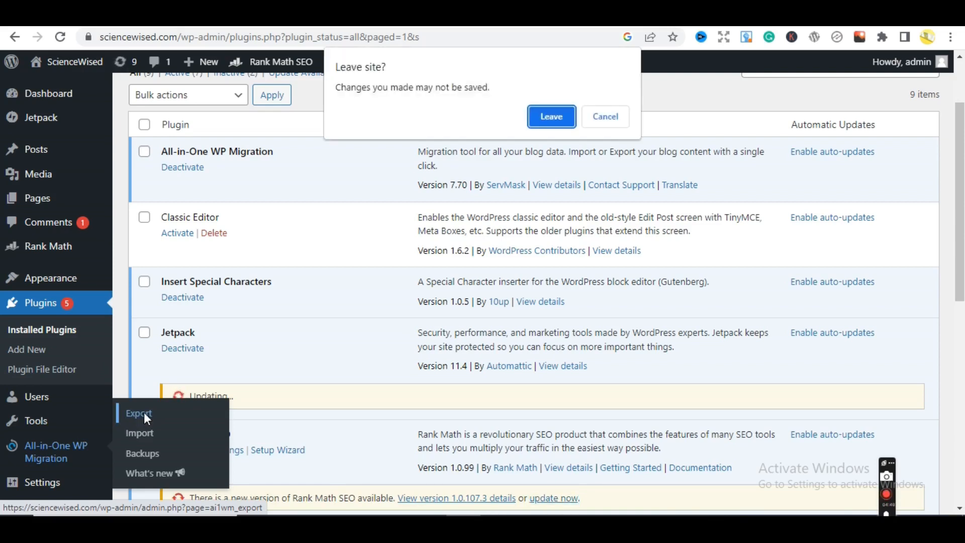
click(553, 111)
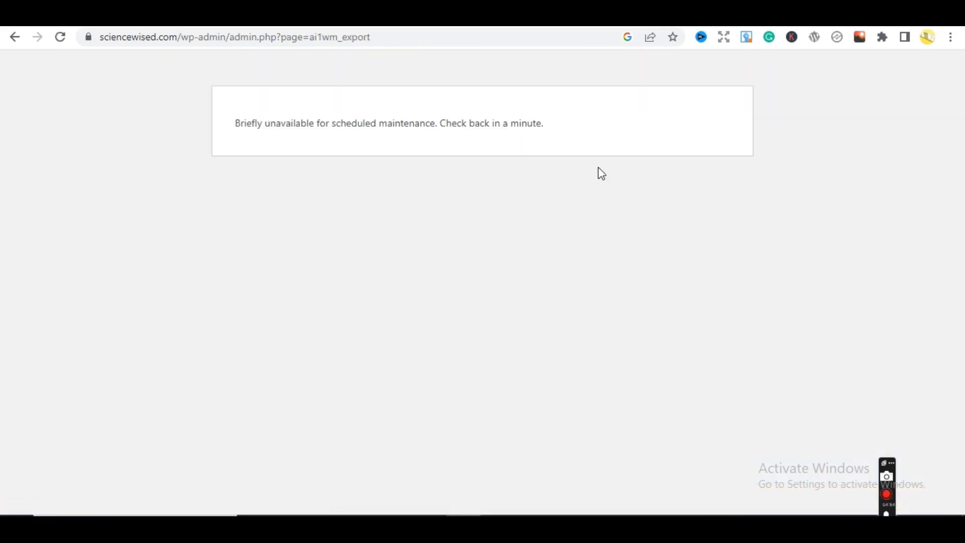
click(6, 40)
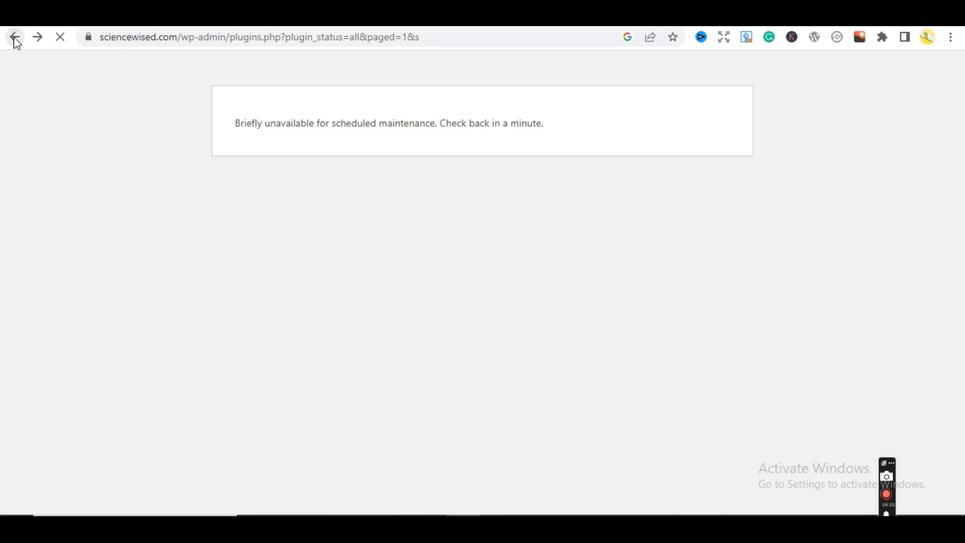
Load the WordPress dashboard at sciencewised.com/wp-admin/.
click(206, 39)
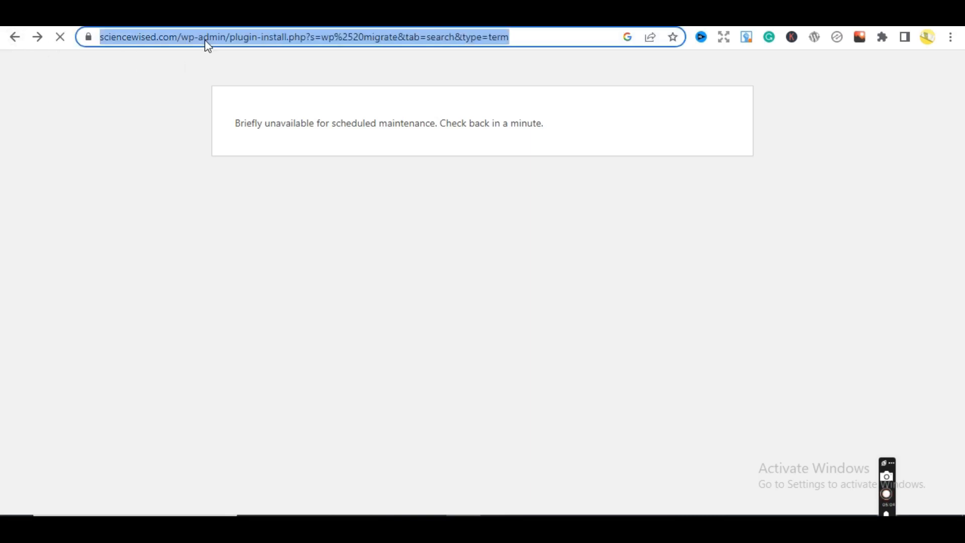
text(sciencewised.com)
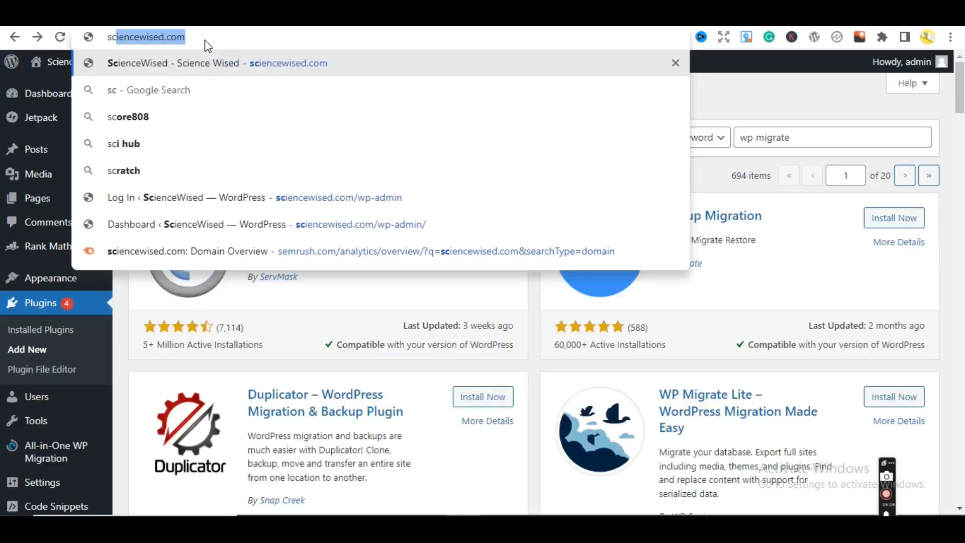
click(345, 211)
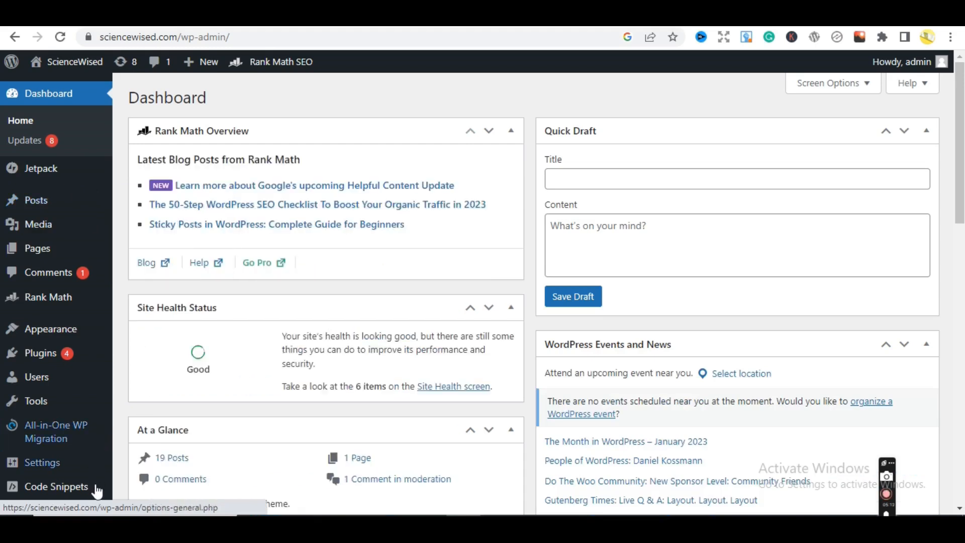
Export the whole site to a file with All-in-One WP Migration.
mouse_move(61, 429)
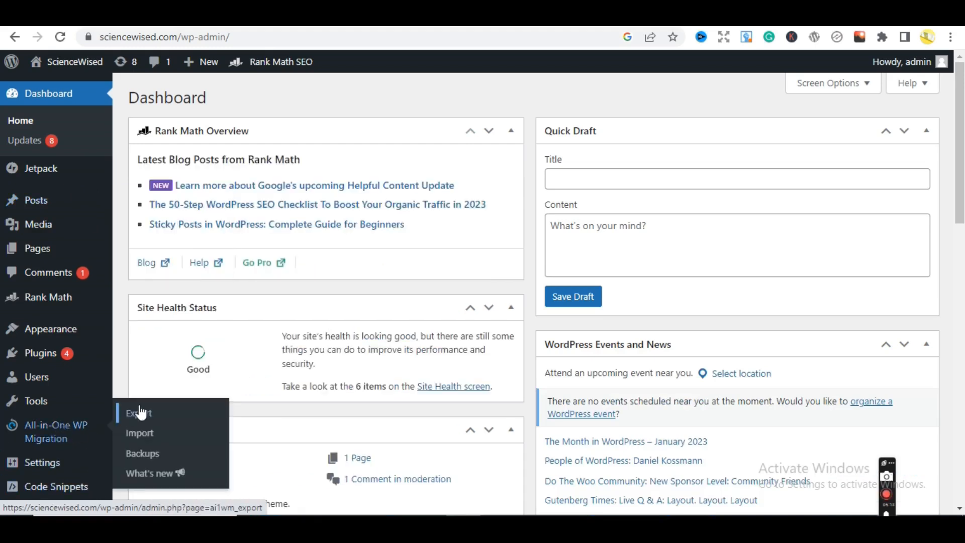
click(147, 418)
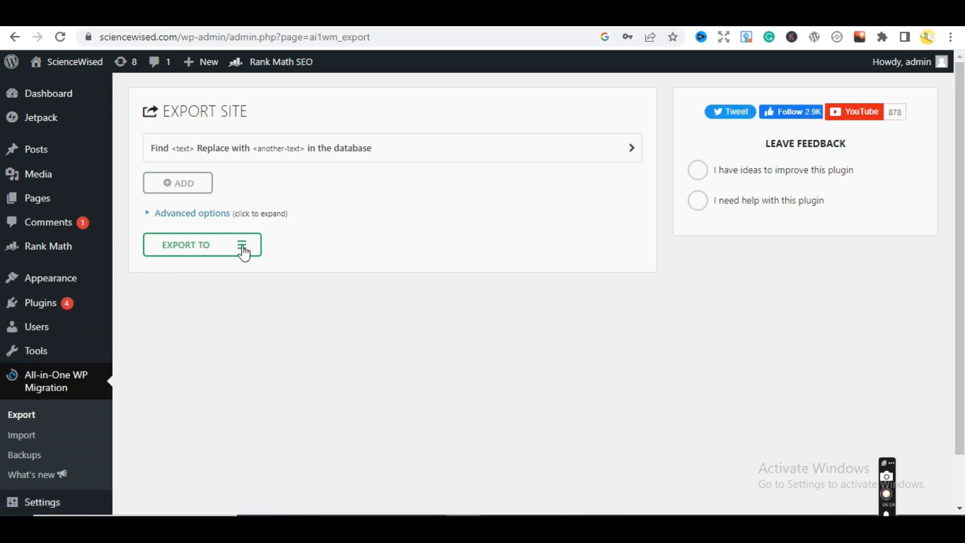
click(243, 251)
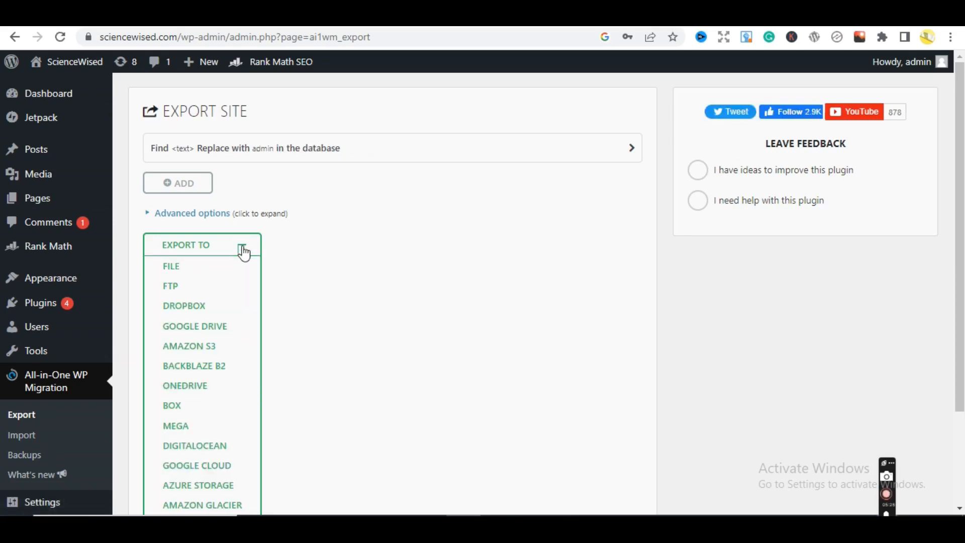
click(169, 272)
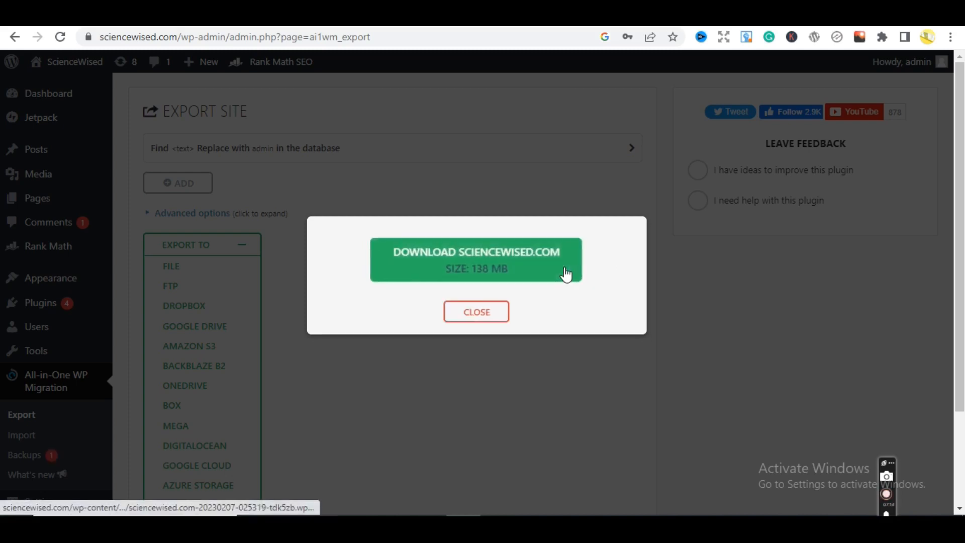
Download the exported sciencewised.com .wpress file, restarting the download if it fails.
click(564, 274)
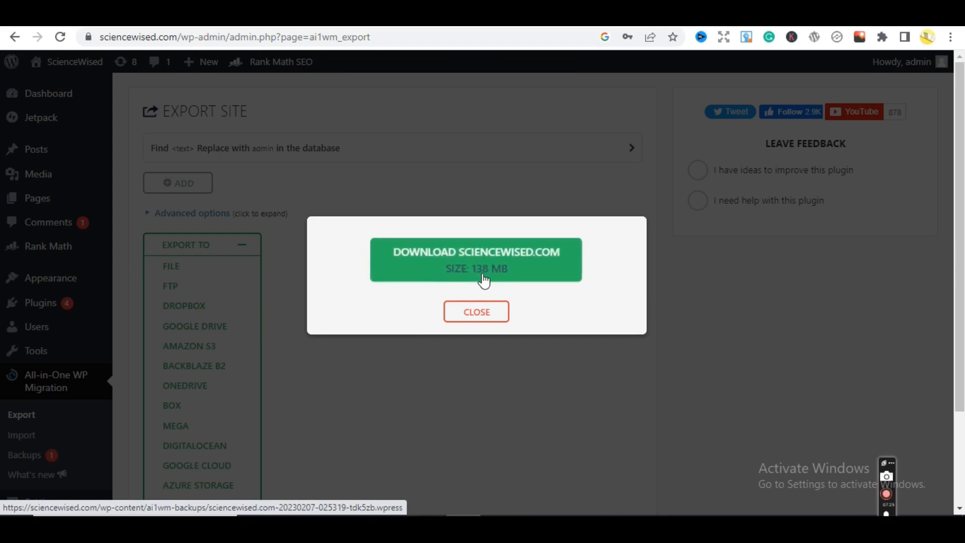
click(422, 260)
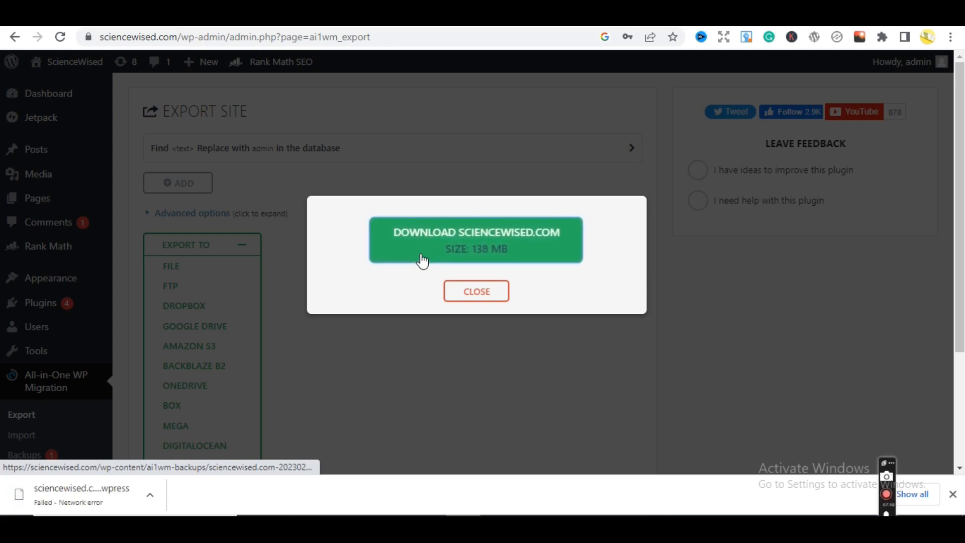
click(422, 260)
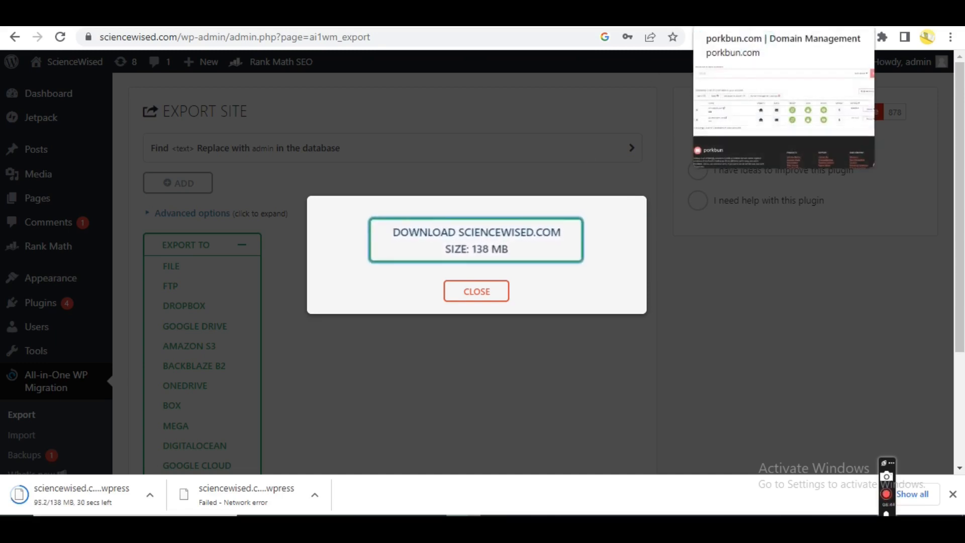
Switch to Porkbun and on to Namecheap, and examine the nameserver settings of sciencewised.com in its domain details.
click(739, 17)
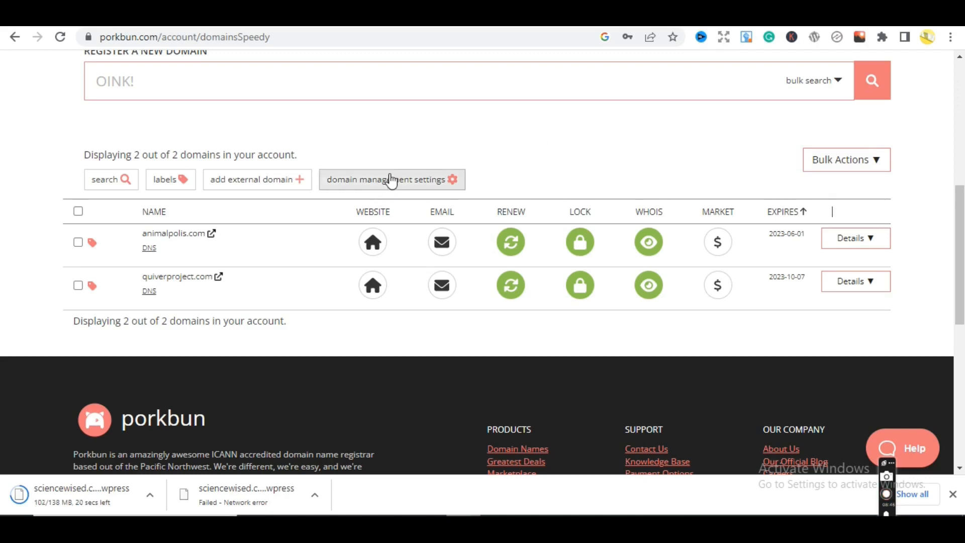
click(763, 17)
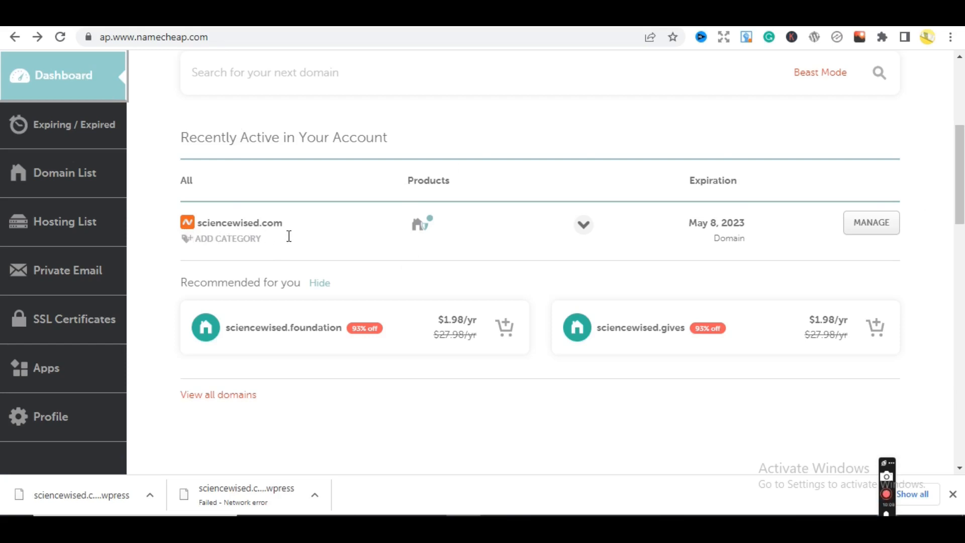
click(876, 230)
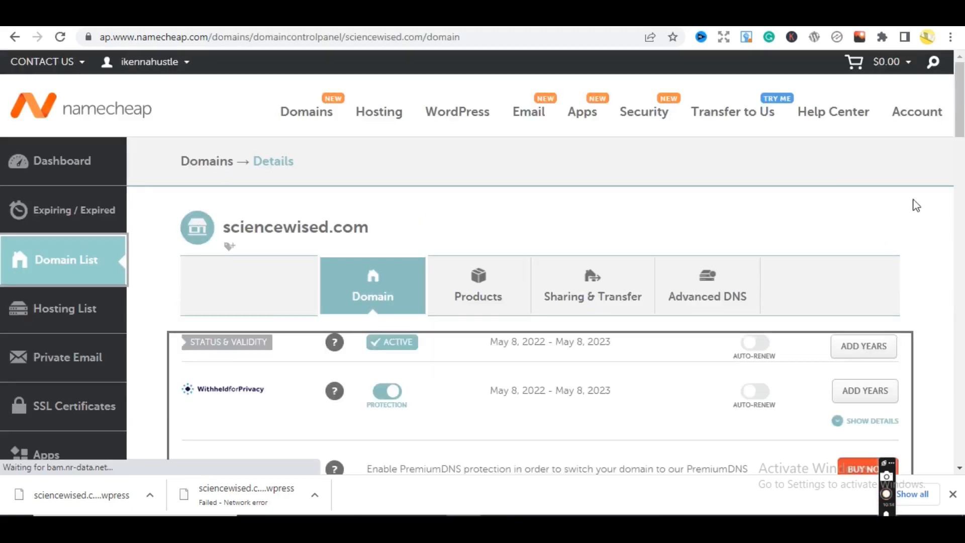
drag(962, 132, 961, 163)
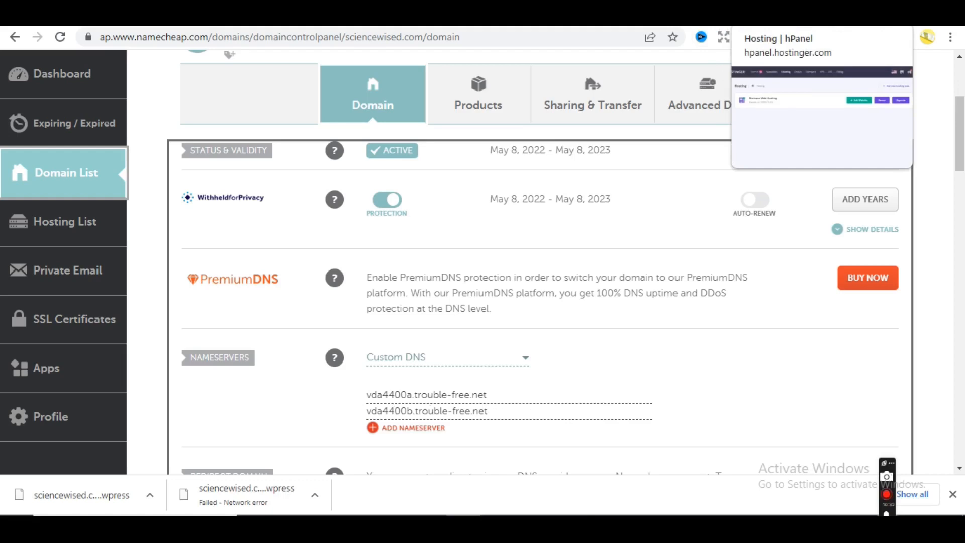
Switch to Hostinger and start adding a website to the Business Web Hosting plan, choosing to create an empty website.
click(769, 16)
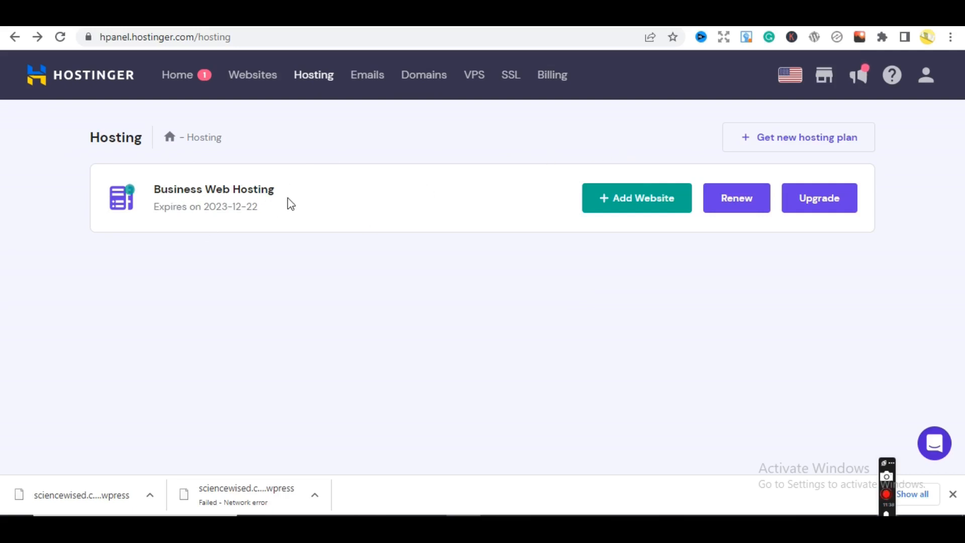
click(638, 201)
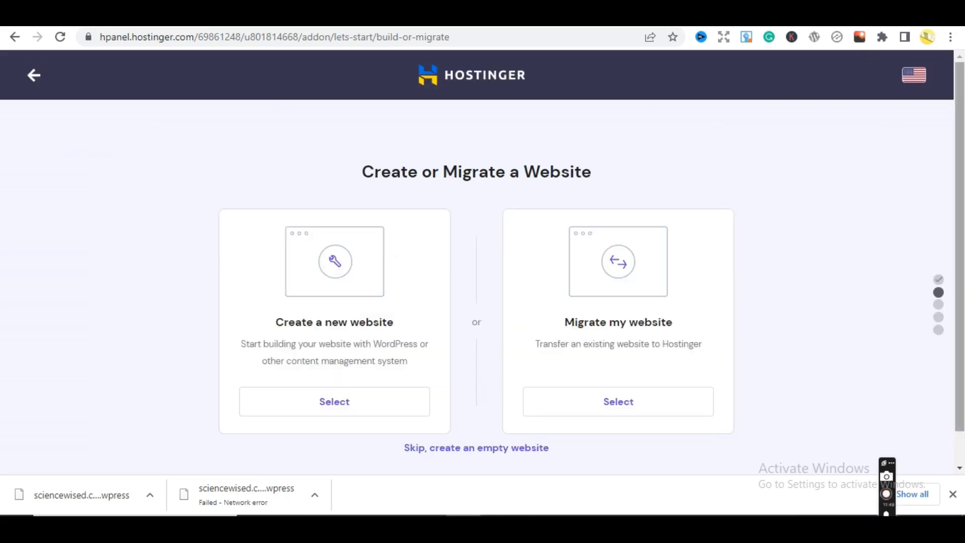
scroll(476, 281, down, 1)
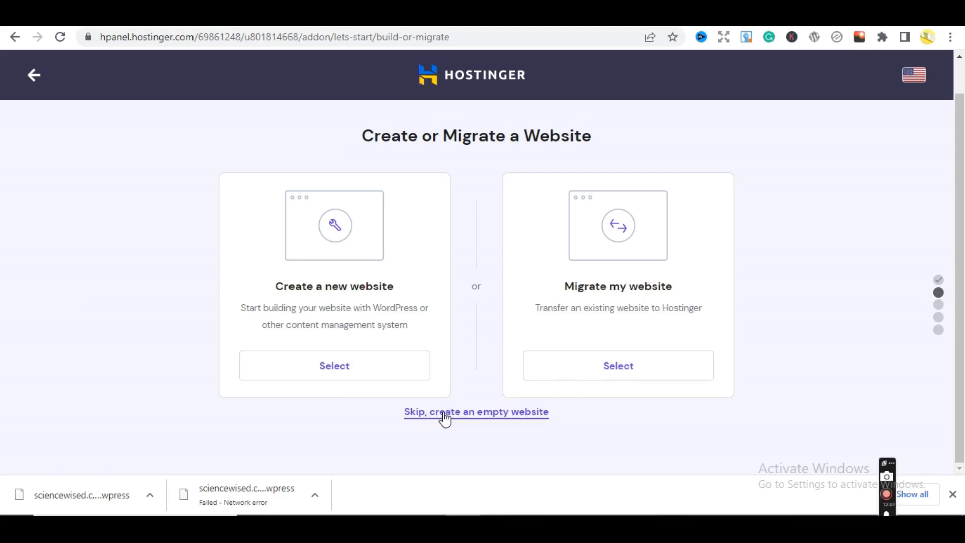
click(489, 413)
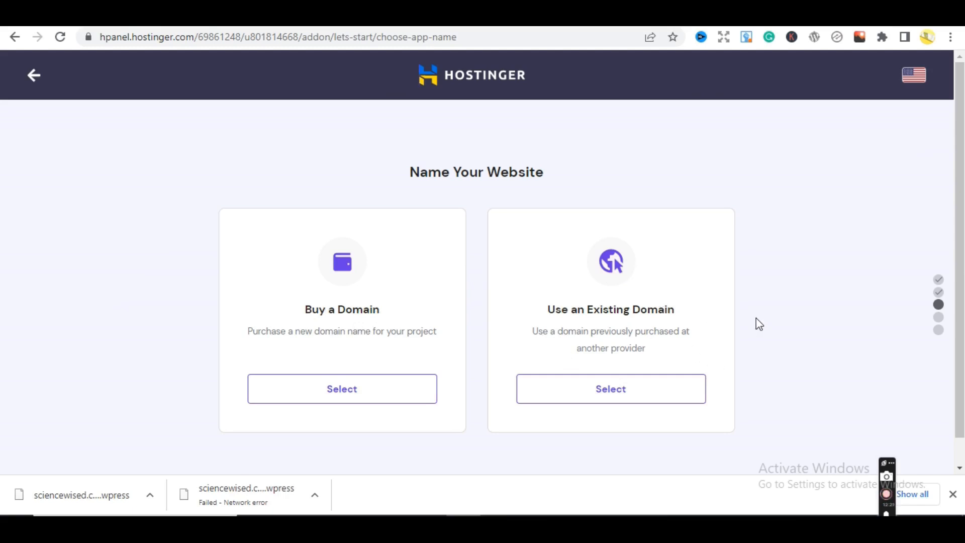
Choose to name the new website with an existing domain.
click(605, 394)
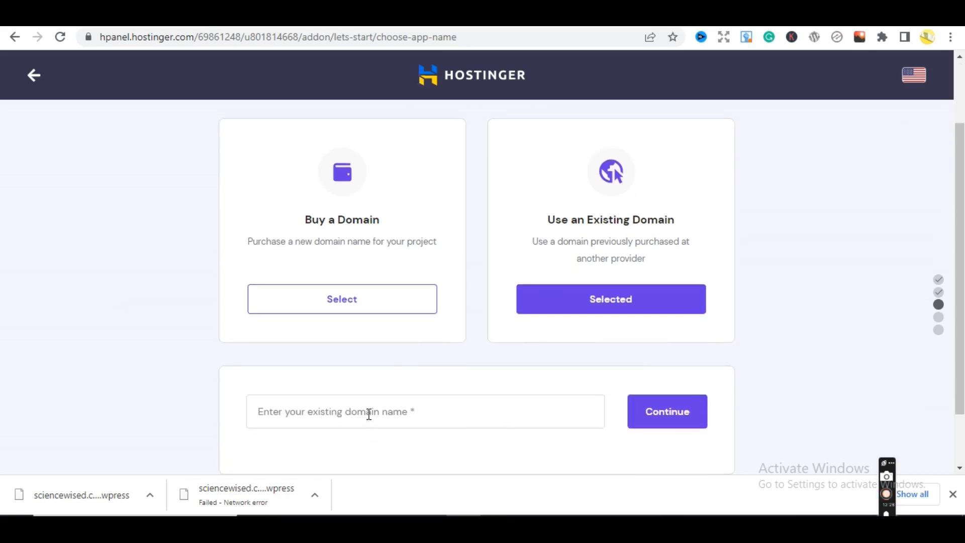
click(368, 414)
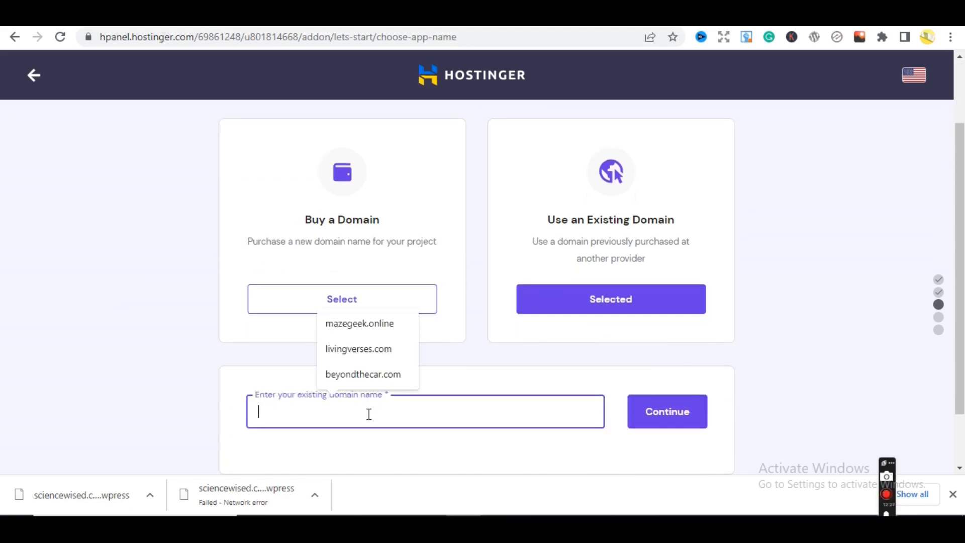
click(513, 366)
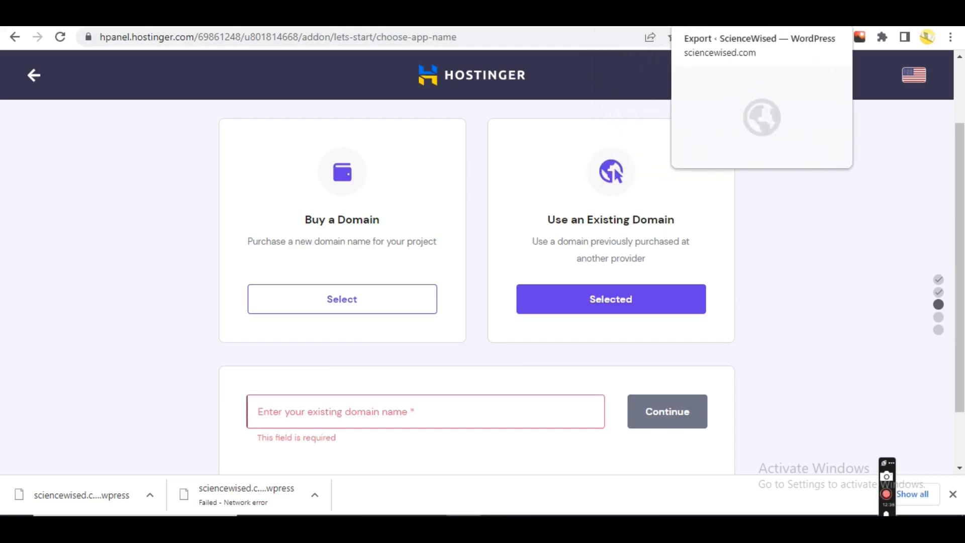
click(685, 18)
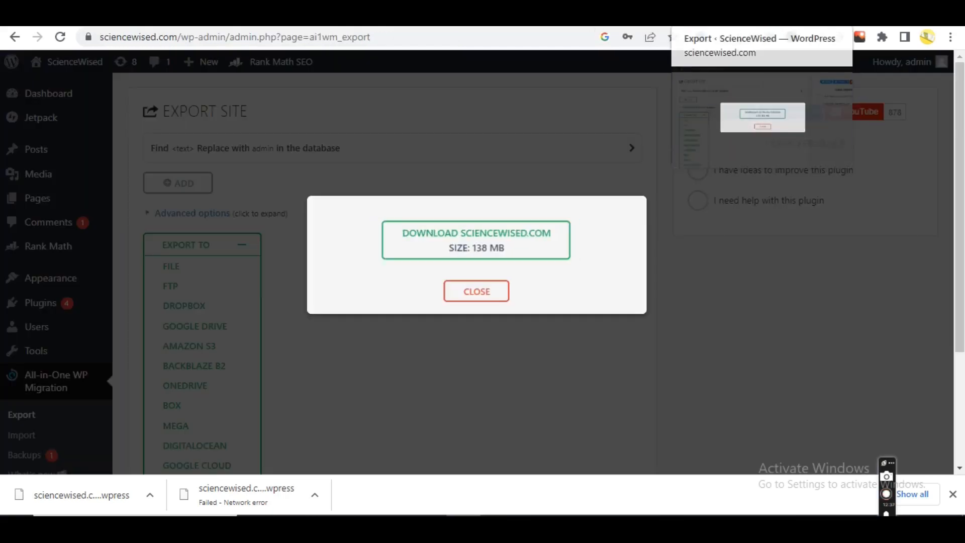
click(459, 296)
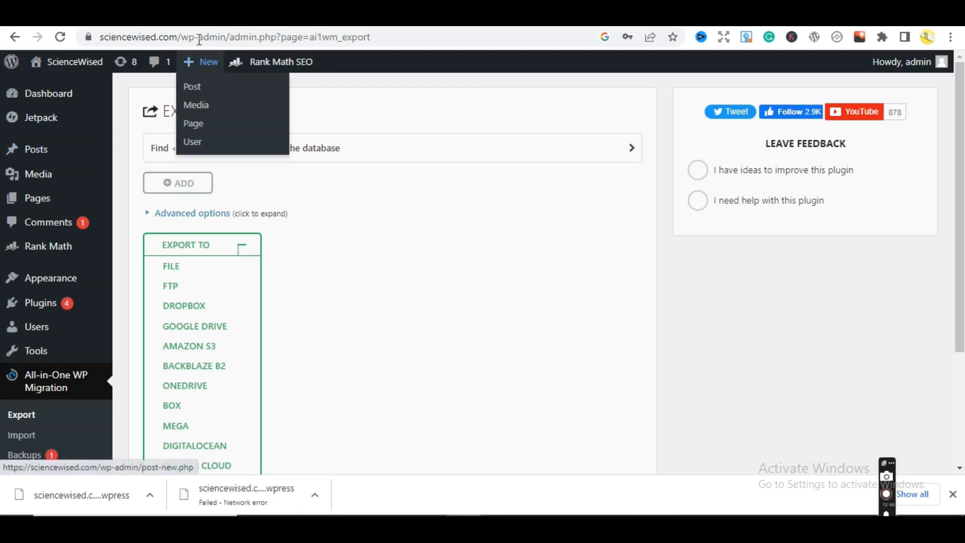
click(178, 35)
drag(178, 35, 77, 40)
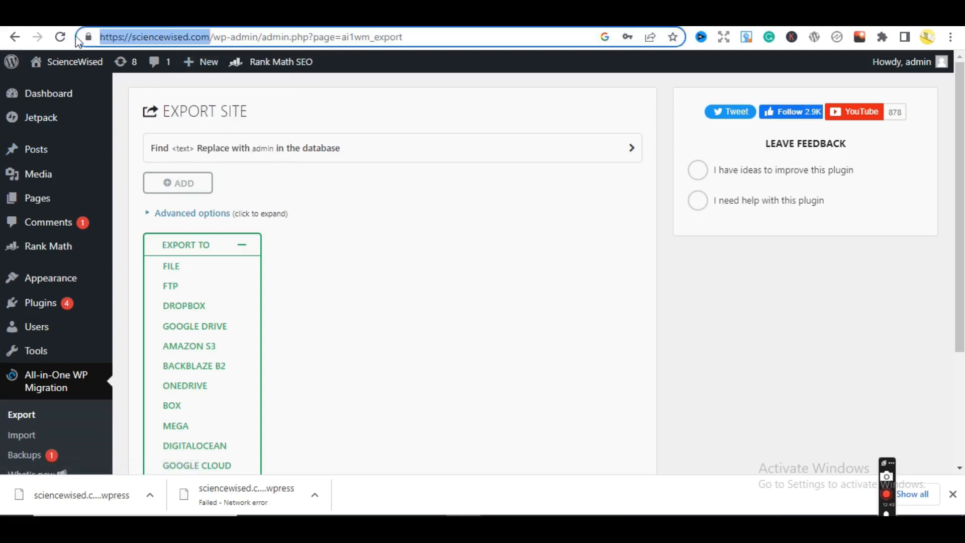
right_click(128, 38)
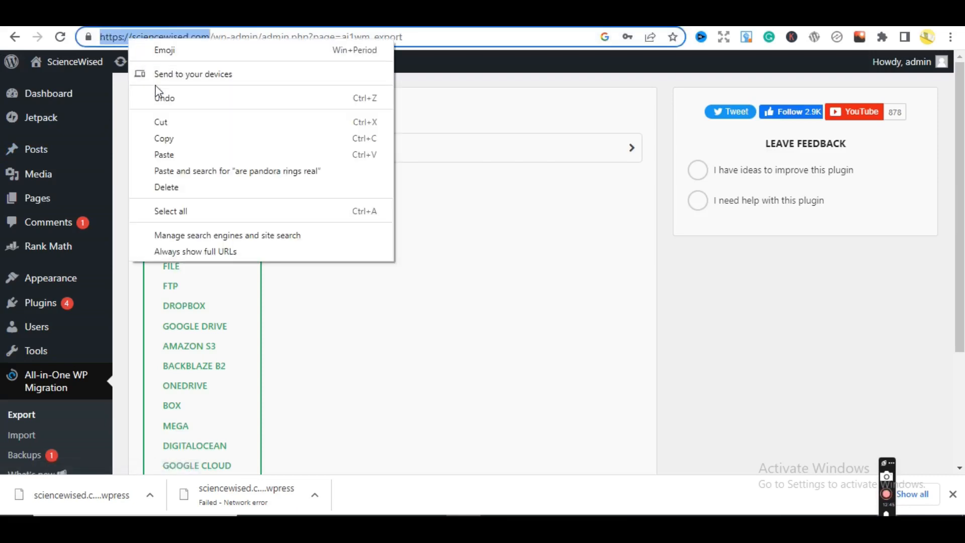
click(158, 138)
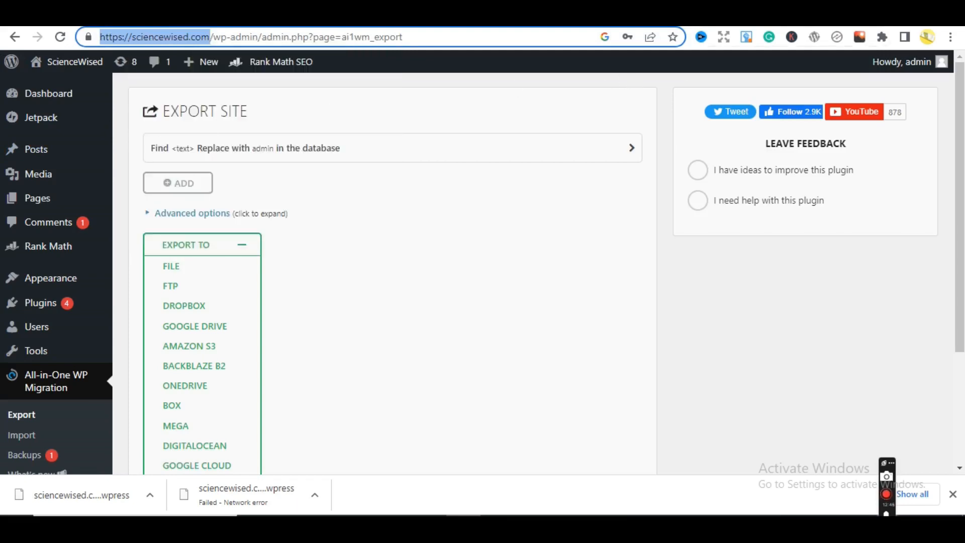
click(743, 18)
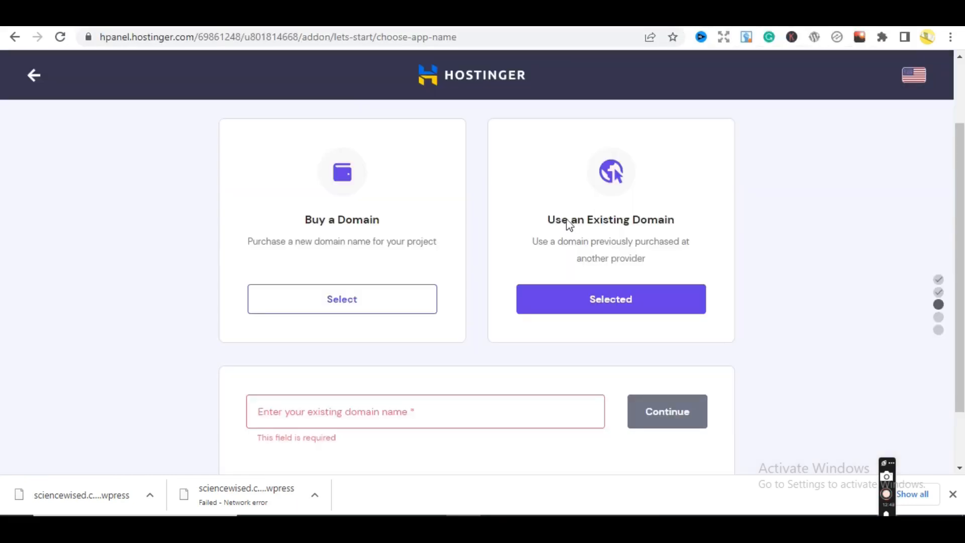
click(343, 418)
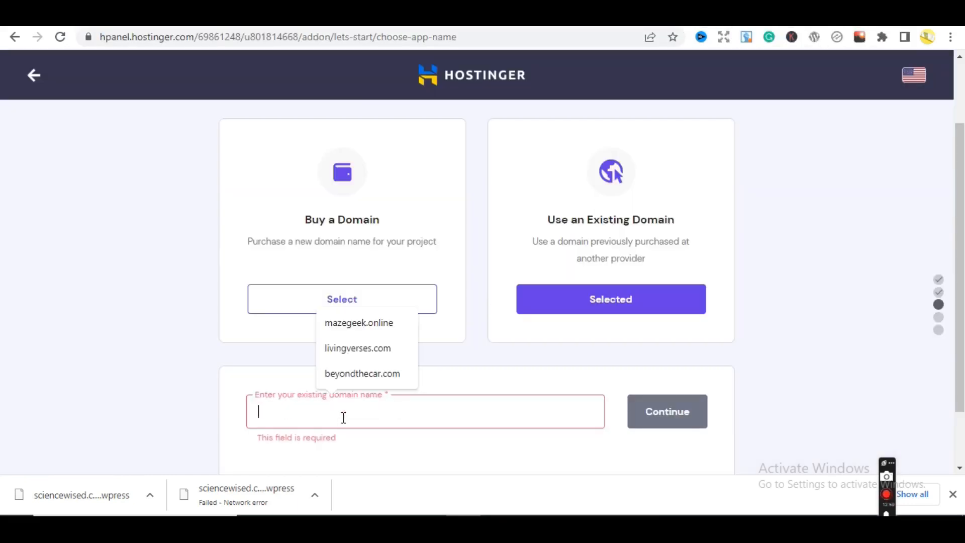
key(ctrl+v)
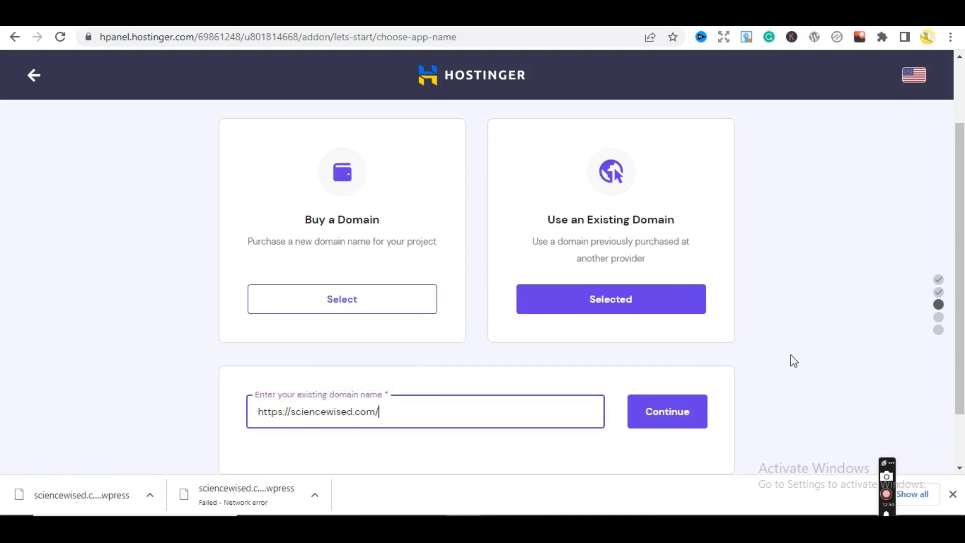
scroll(793, 359, down, 2)
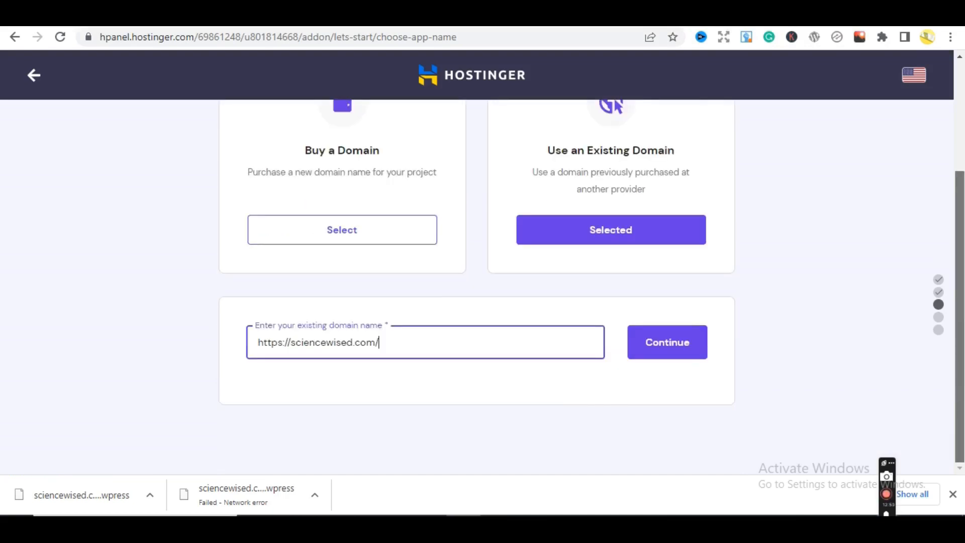
click(661, 348)
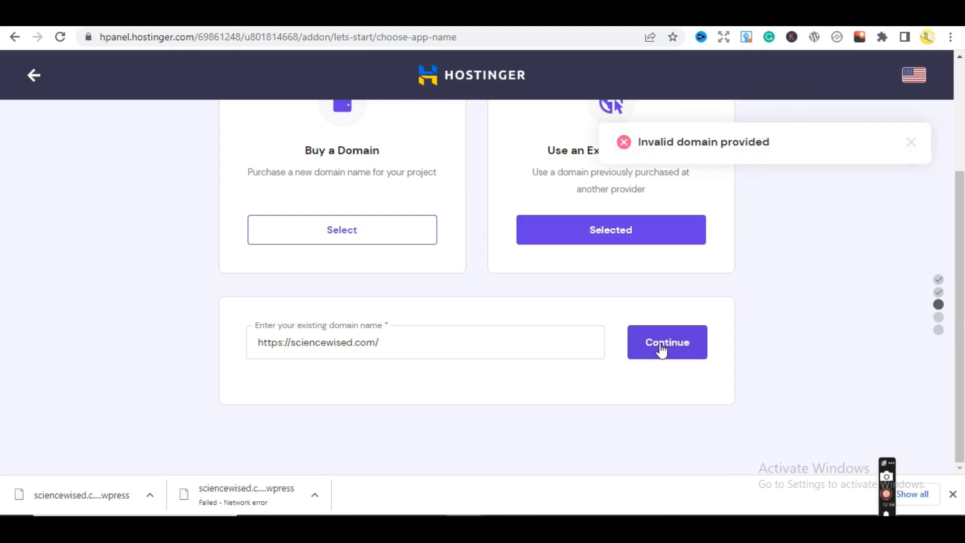
drag(291, 344, 209, 347)
text(www.)
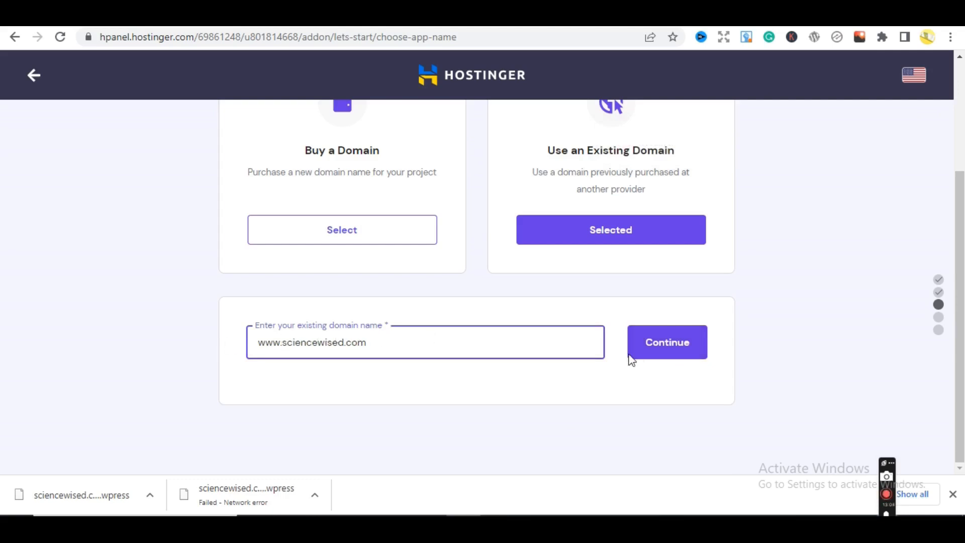
click(645, 356)
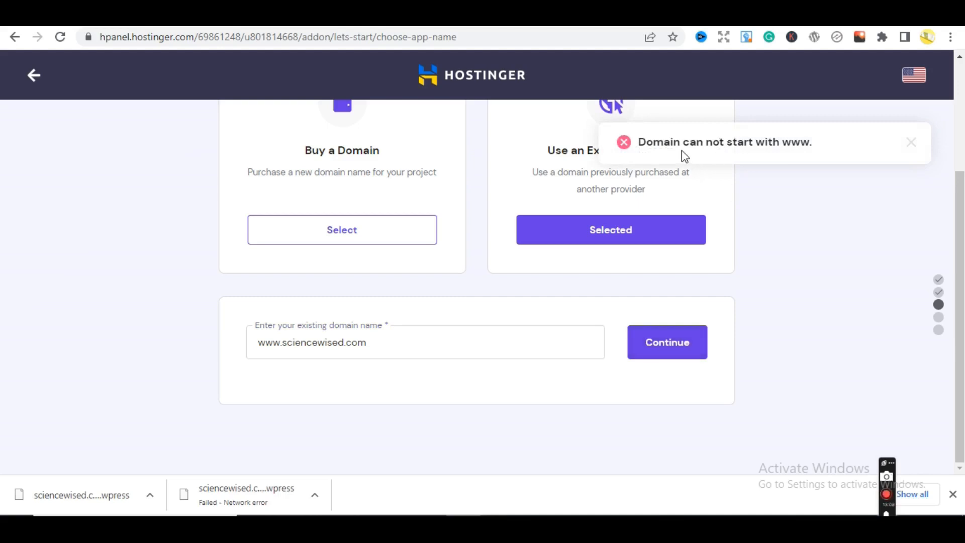
click(287, 341)
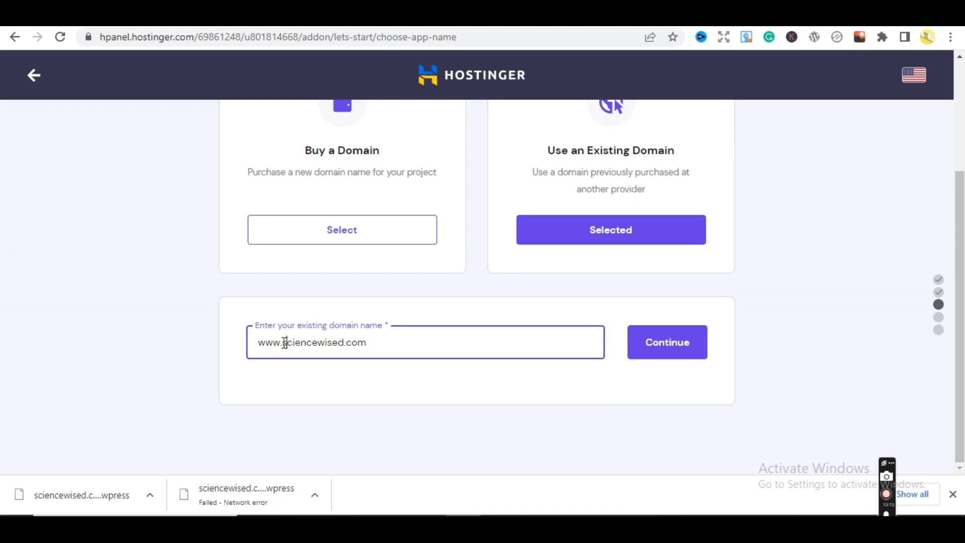
drag(284, 342, 226, 340)
key(BackSpace)
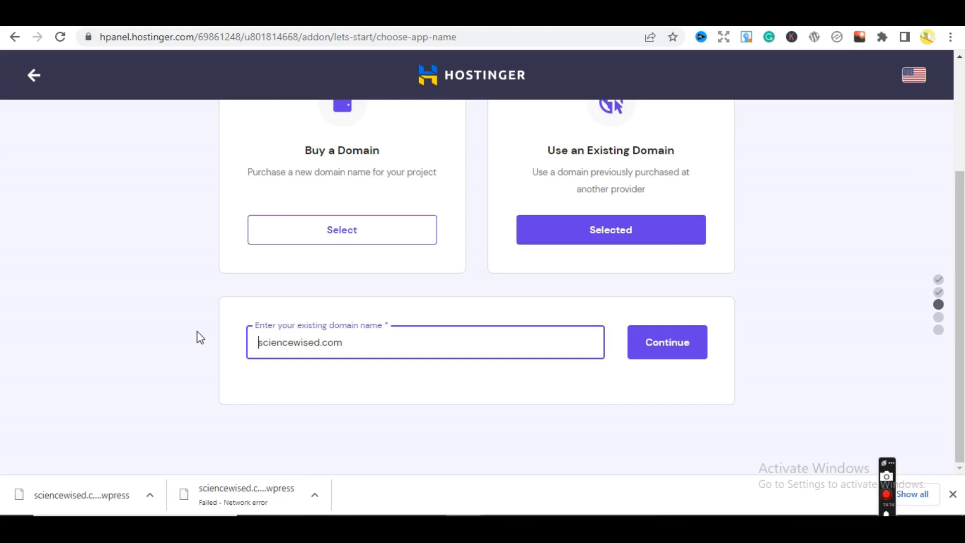
click(550, 409)
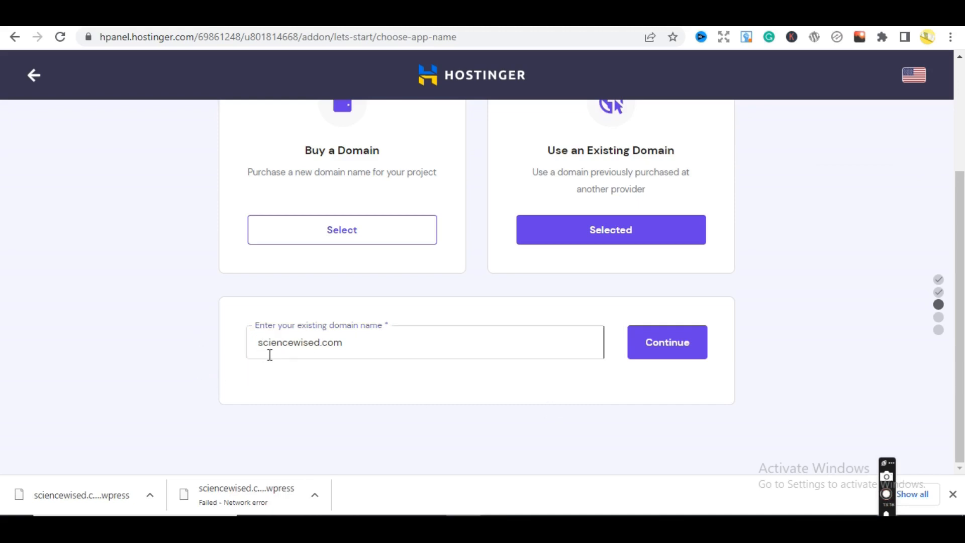
click(667, 353)
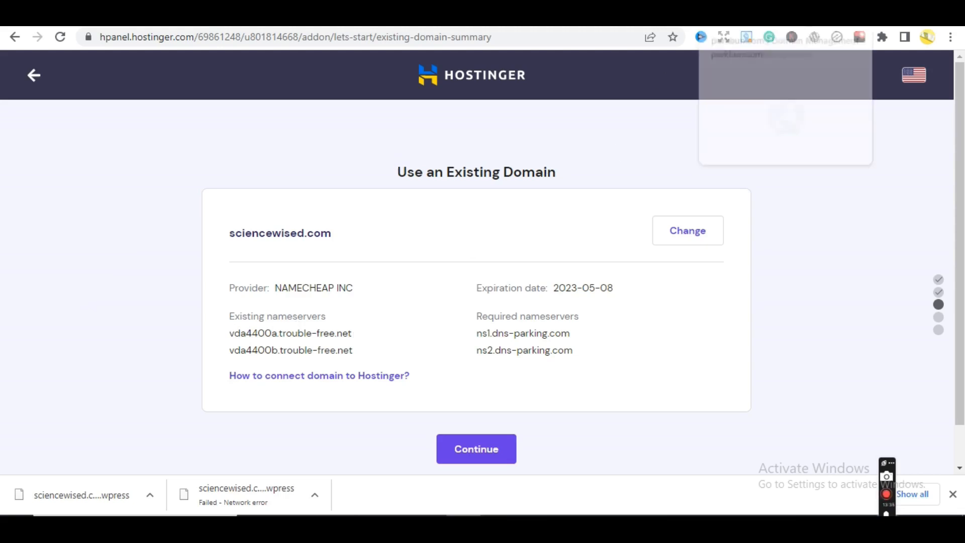
Switch to Namecheap to check the nameservers of sciencewised.com, and return to the required nameservers in Hostinger.
click(744, 15)
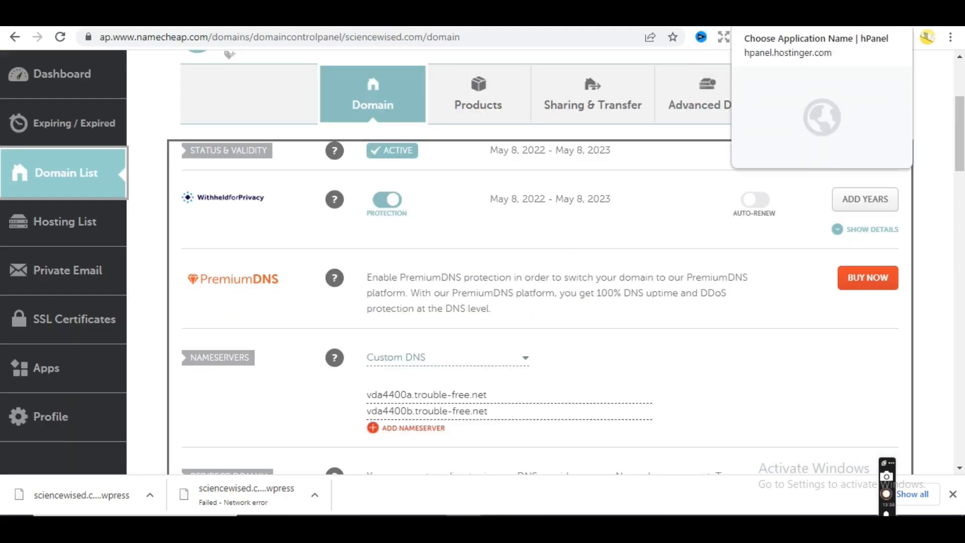
click(738, 15)
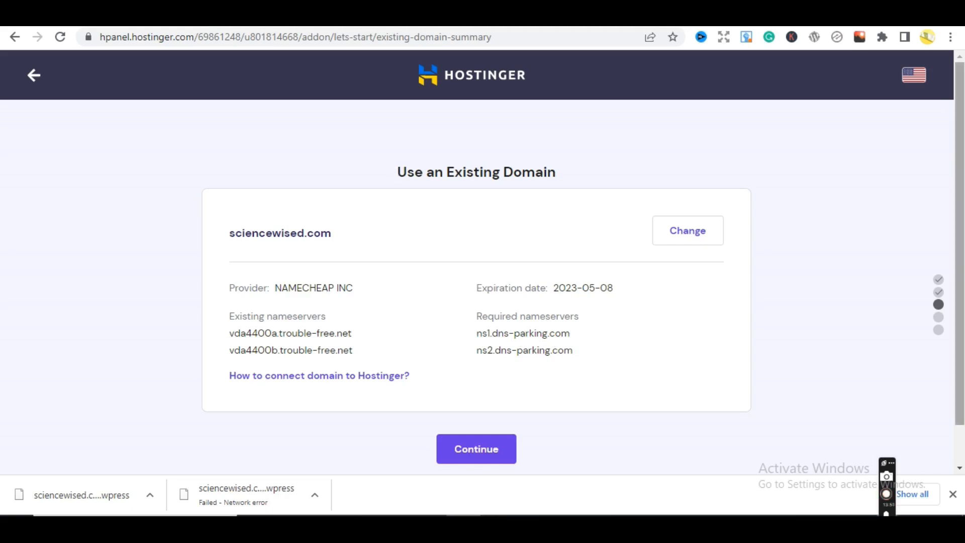
scroll(683, 309, down, 1)
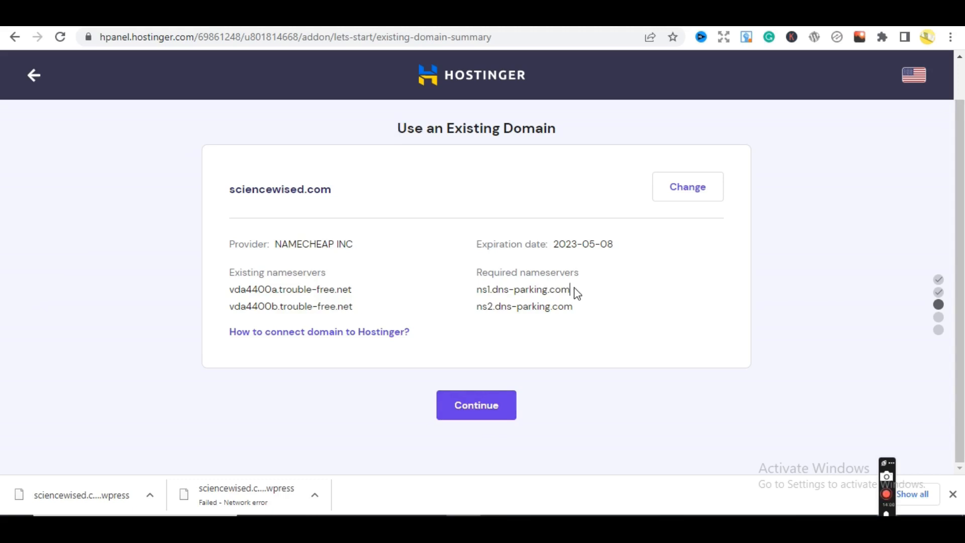
Copy the required nameserver ns1.dns-parking.com from Hostinger, switch to Namecheap and replace the first custom nameserver of sciencewised.com with it.
drag(572, 291, 476, 291)
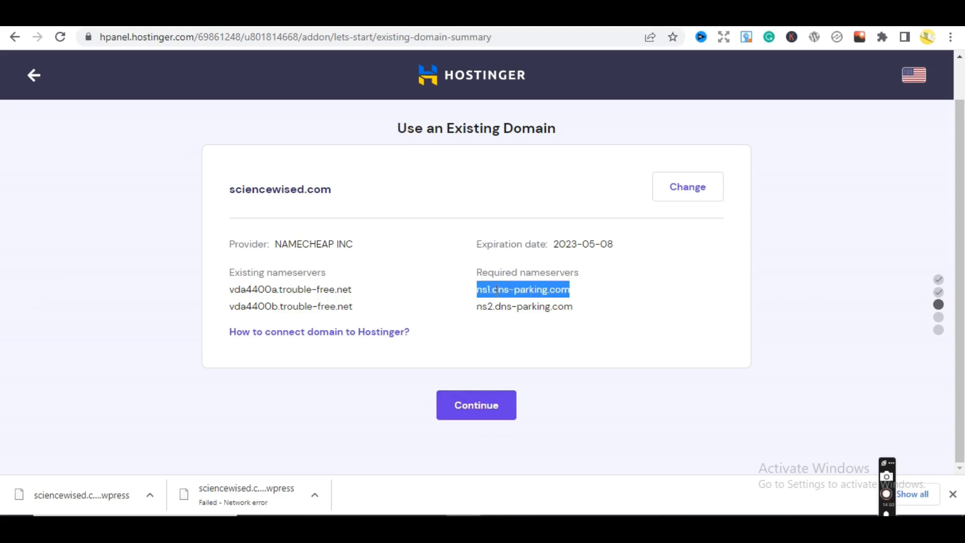
right_click(496, 290)
click(544, 303)
click(738, 17)
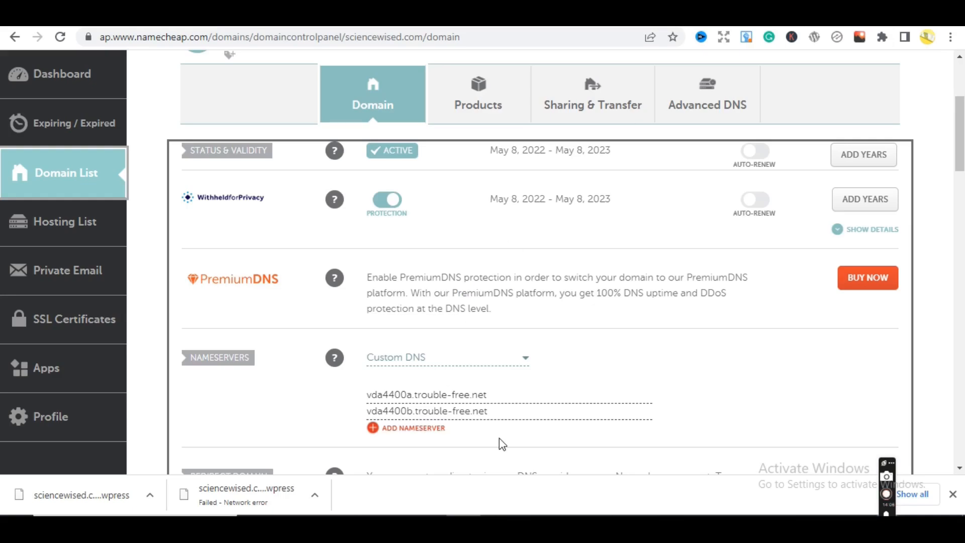
drag(511, 394, 322, 406)
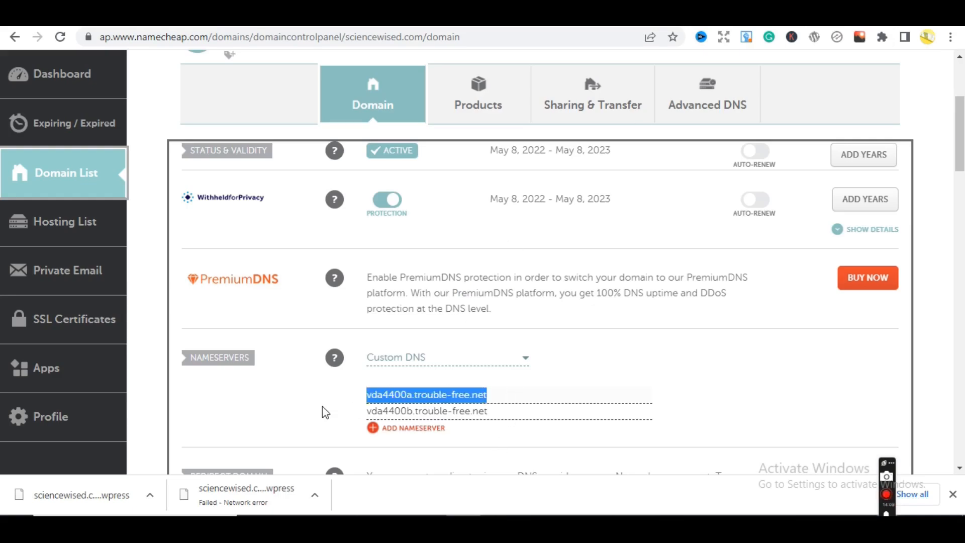
key(ctrl+v)
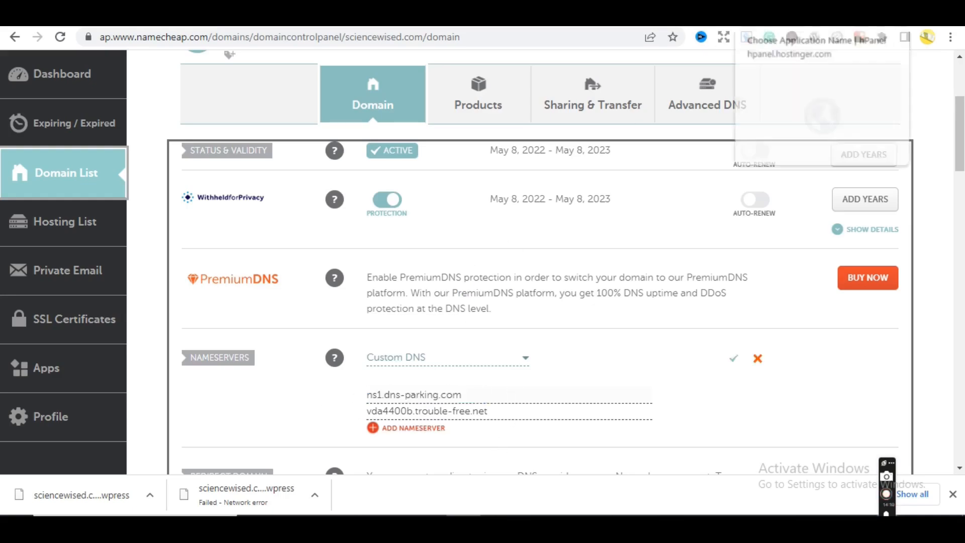
Copy ns2.dns-parking.com from Hostinger, replace the second custom nameserver in Namecheap with it, and save the nameserver changes.
click(753, 18)
click(584, 305)
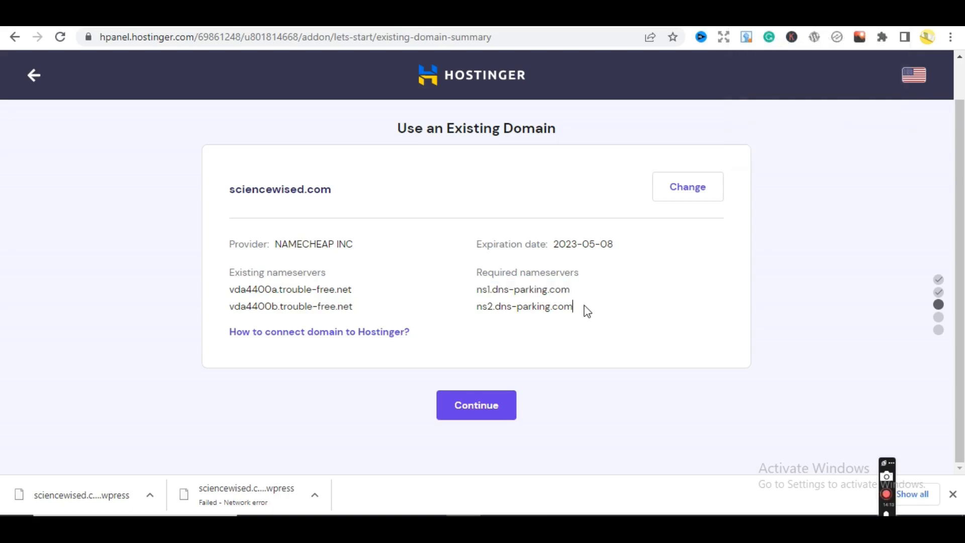
drag(587, 311, 477, 309)
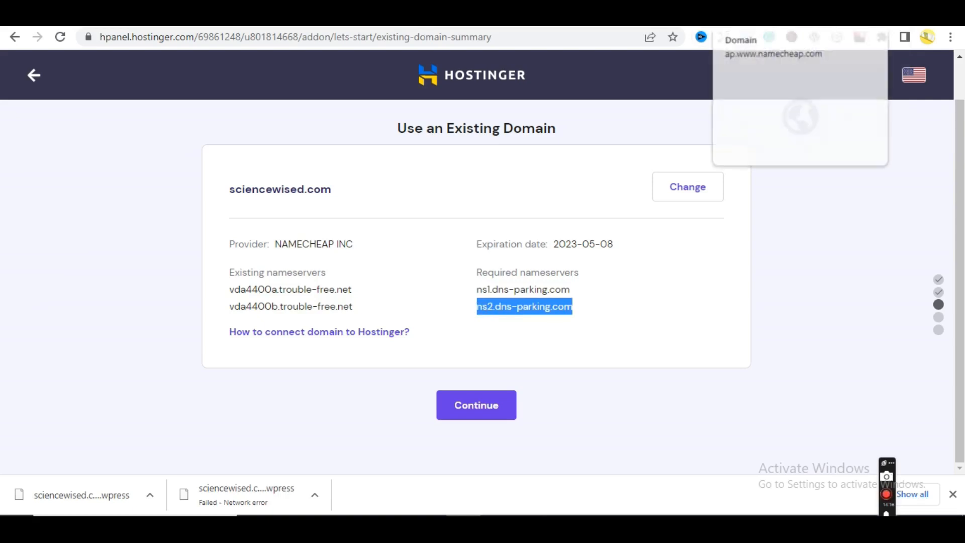
click(744, 17)
drag(488, 409, 345, 413)
key(ctrl+v)
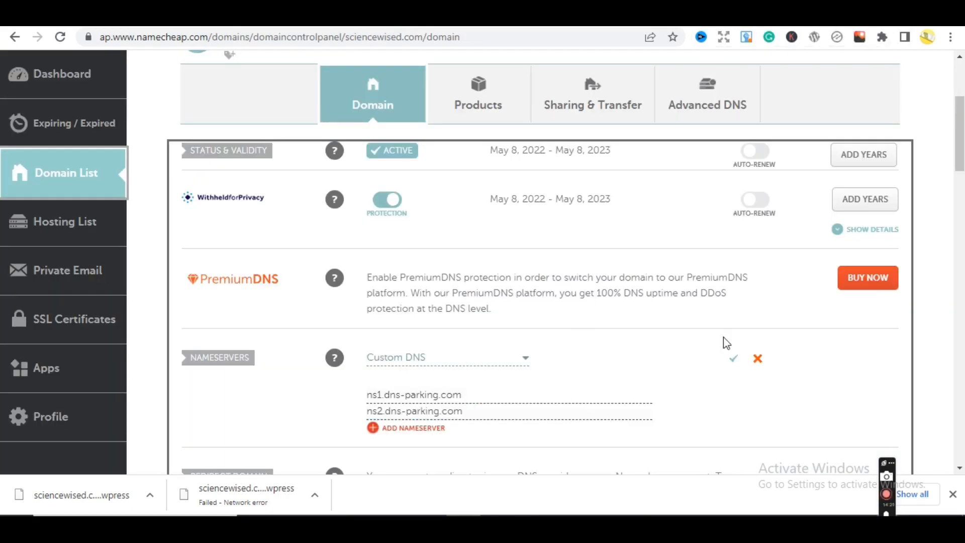
click(734, 360)
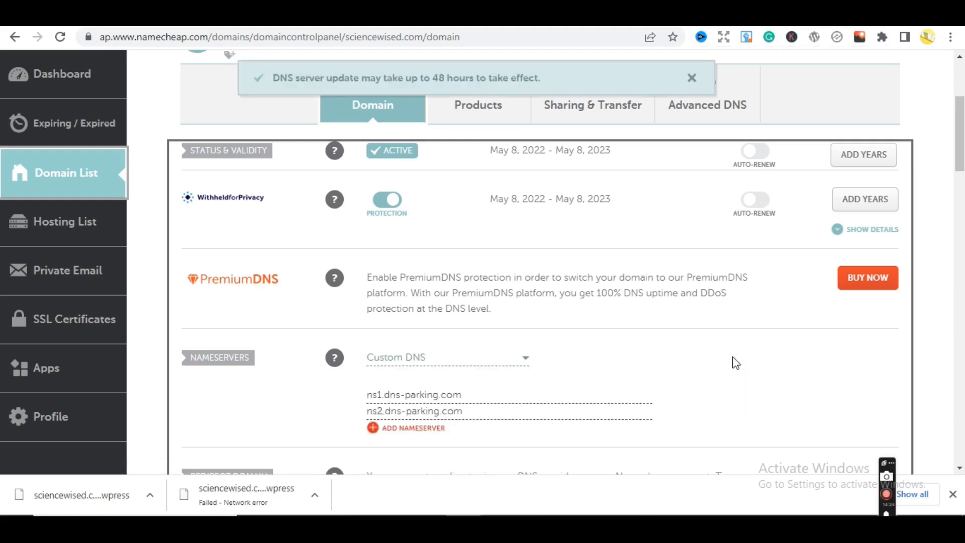
Switch back to Hostinger, finish adding the sciencewised.com website, and start connecting its domain.
click(774, 16)
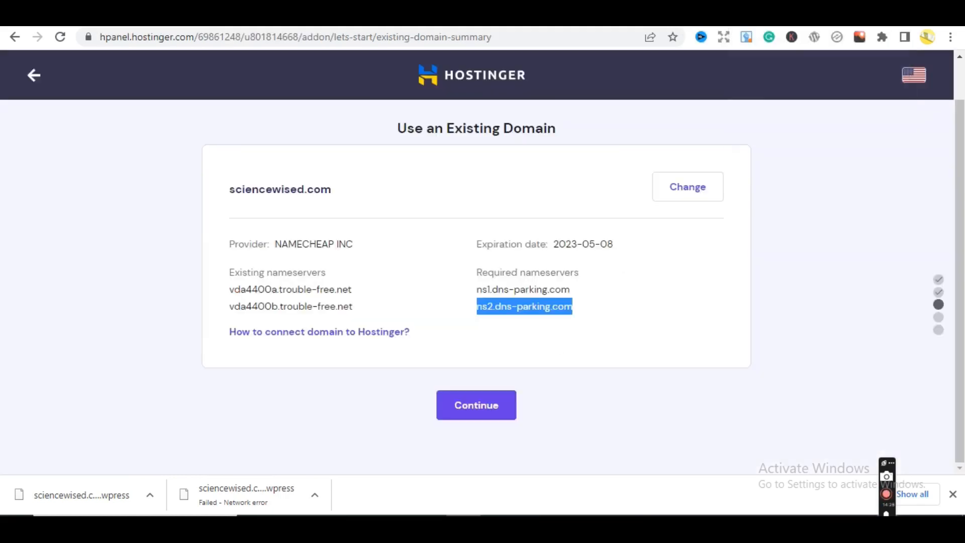
click(469, 412)
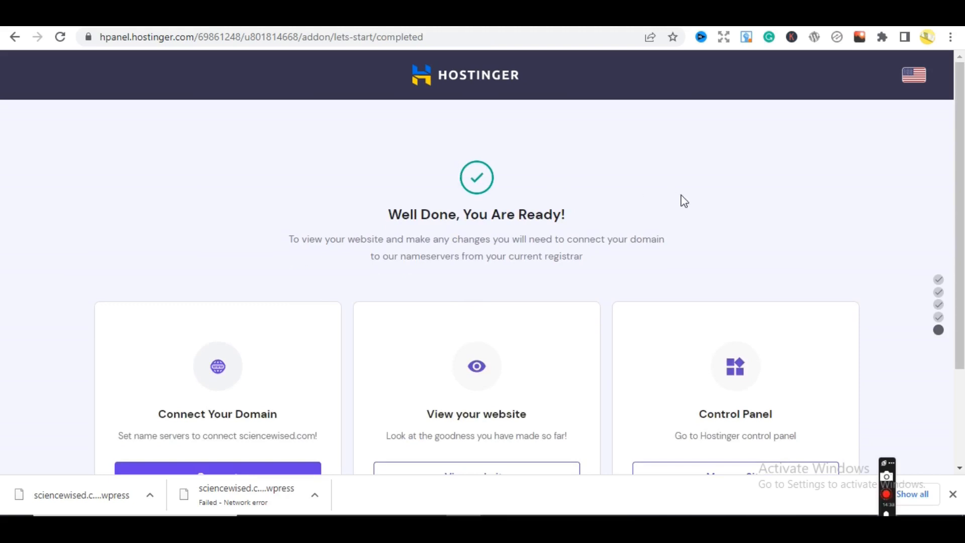
drag(959, 226, 959, 318)
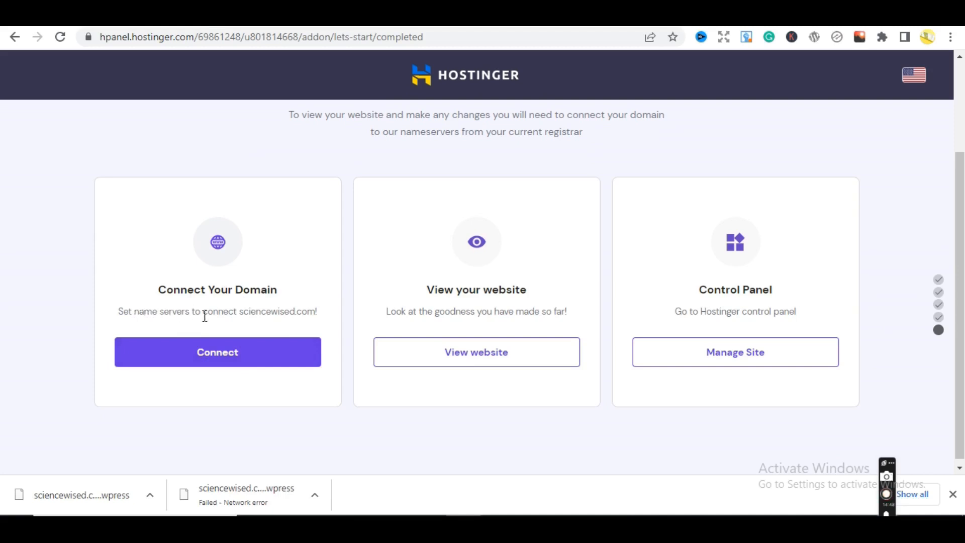
click(283, 353)
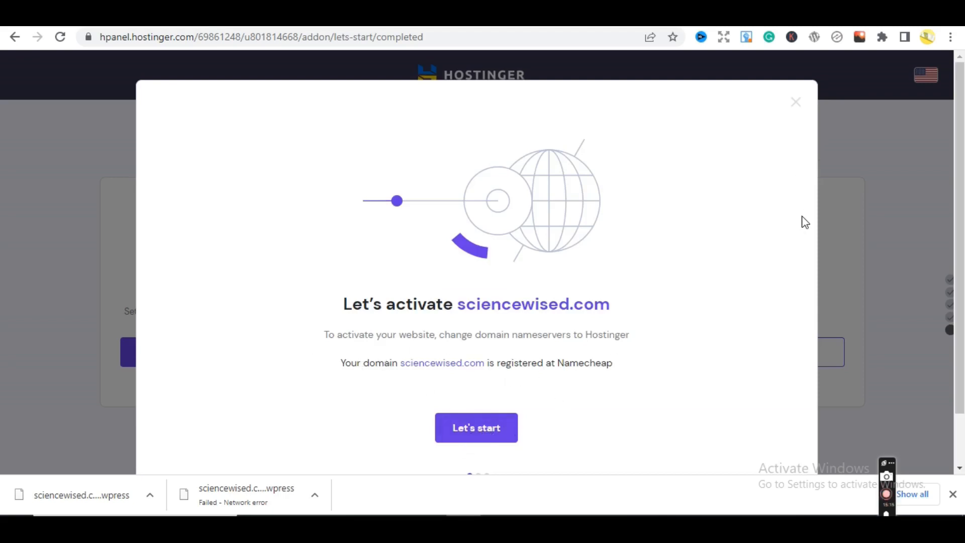
scroll(477, 261, down, 1)
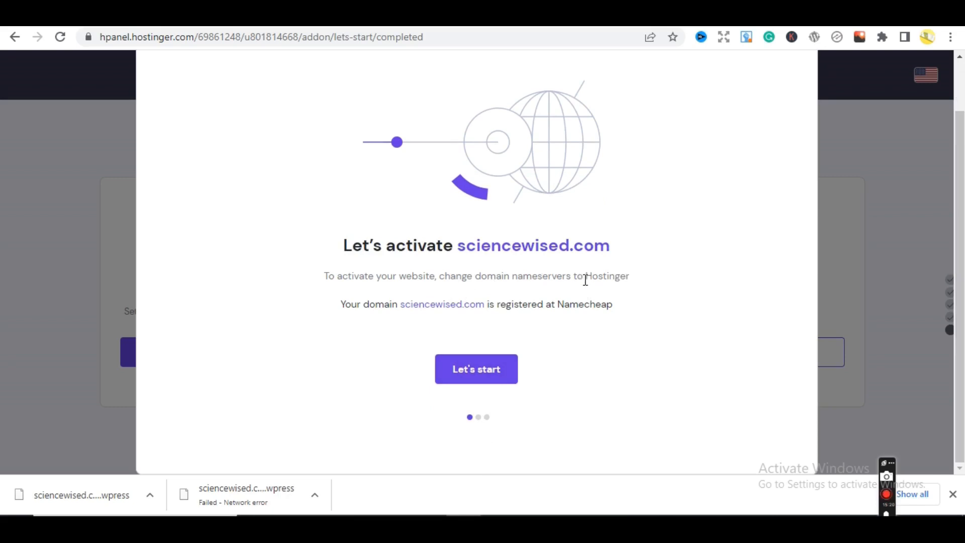
Switch to Namecheap, save ns1.dns-parking.com and ns2.dns-parking.com again as the custom nameservers, and return to Hostinger.
click(750, 17)
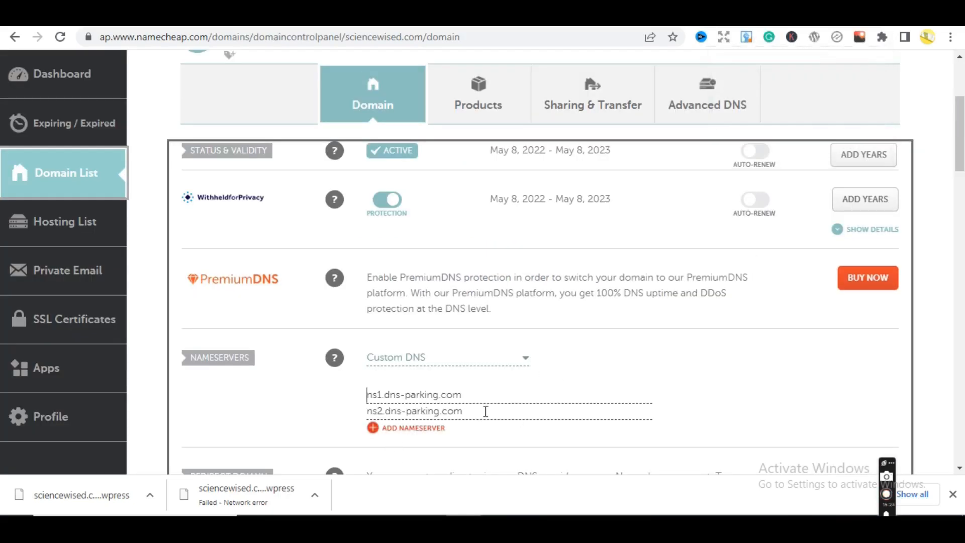
key(BackSpace)
click(733, 358)
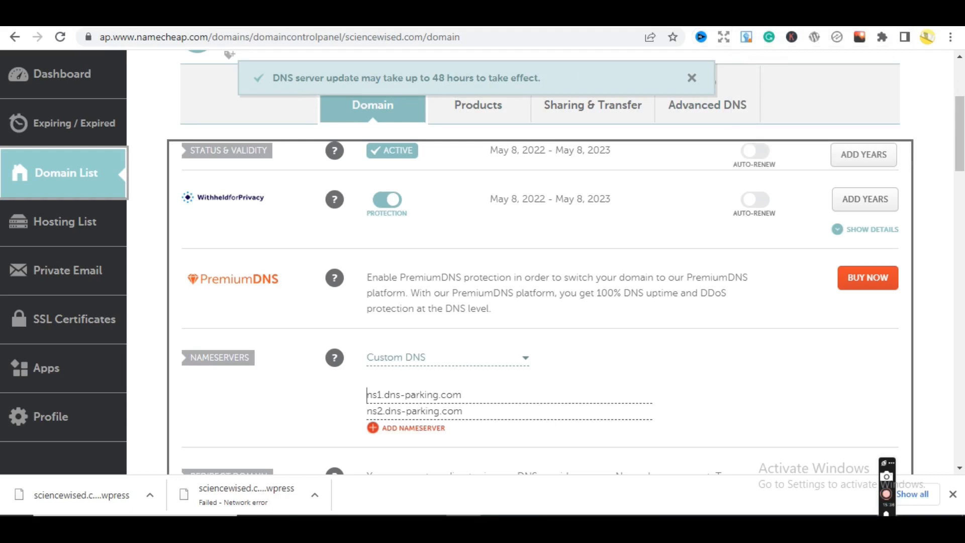
click(764, 20)
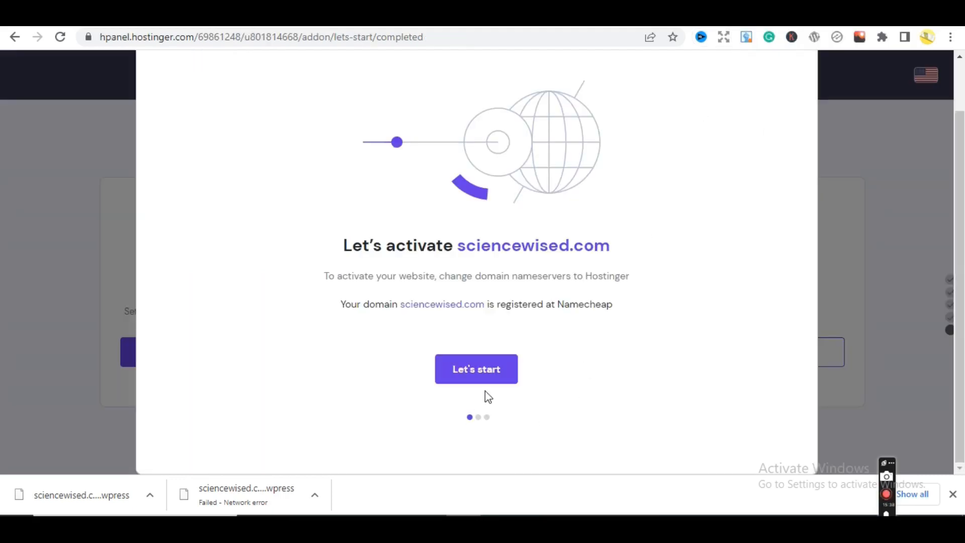
Go through the nameserver change guide for sciencewised.com and finish the domain connection.
click(486, 377)
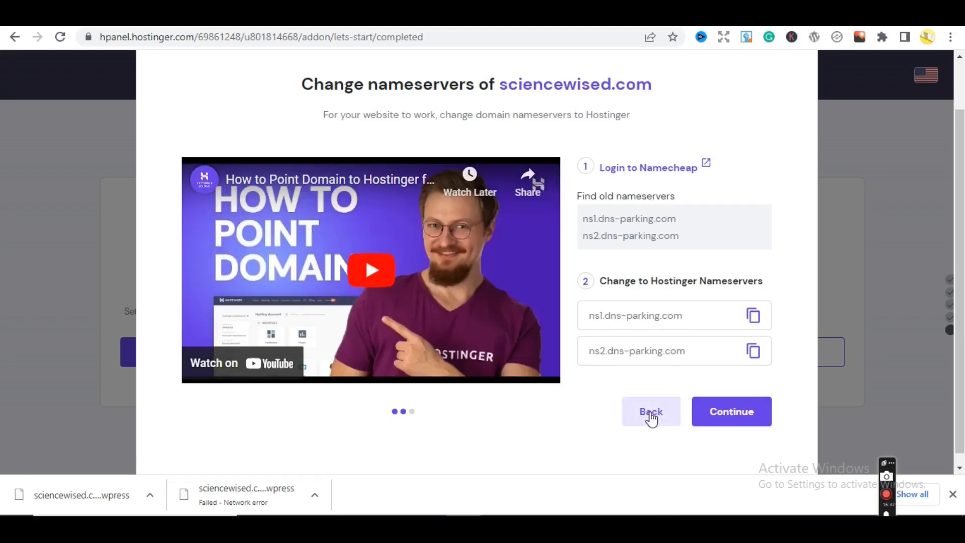
click(716, 423)
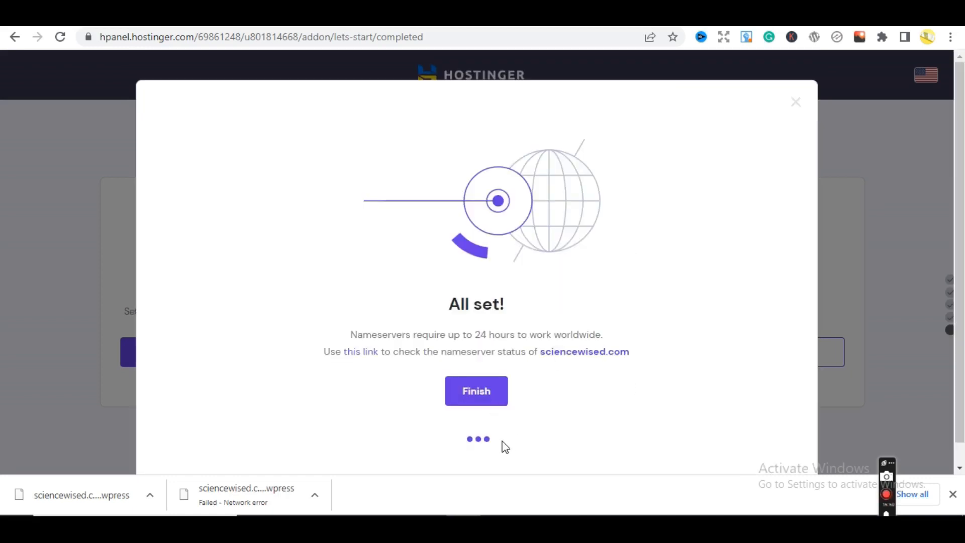
click(499, 394)
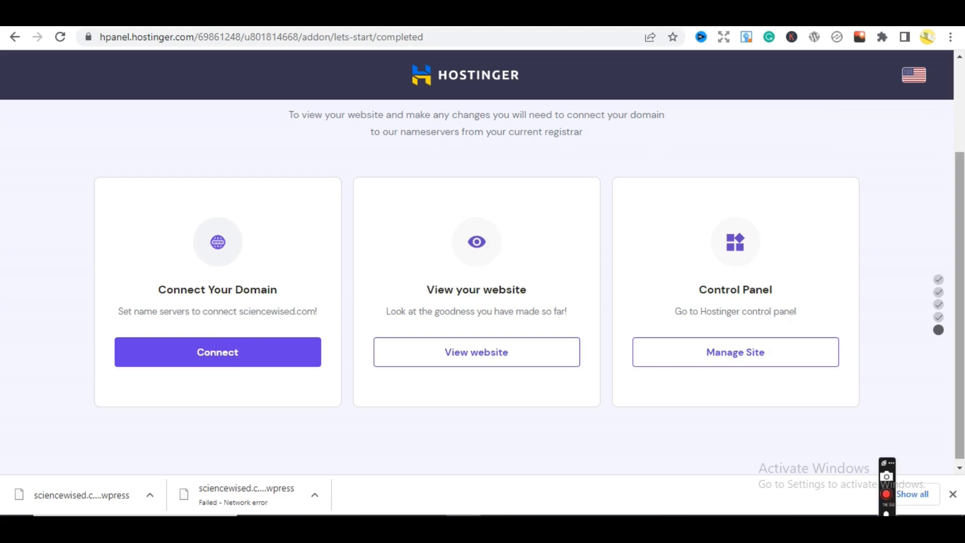
View the live sciencewised.com website from the setup completion page, and return to Hostinger.
drag(961, 186, 962, 190)
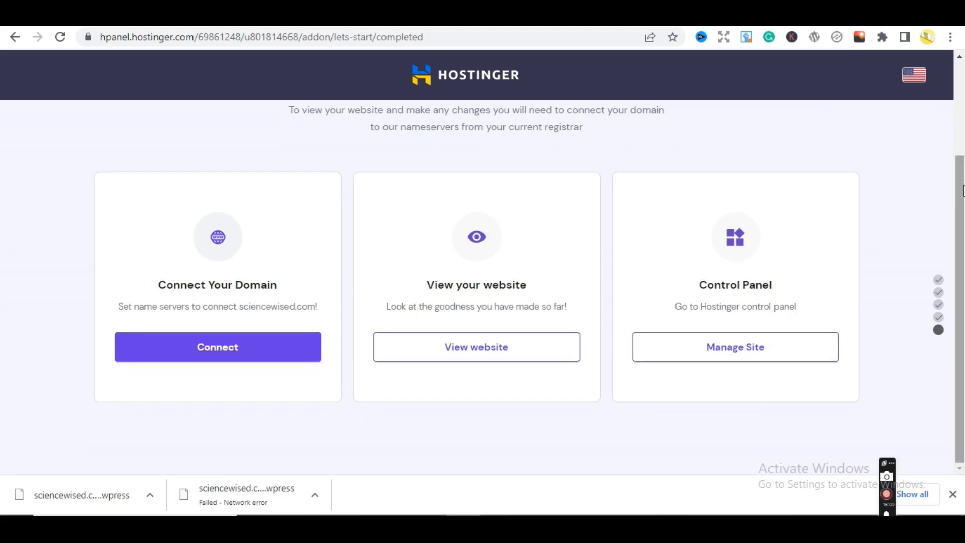
click(496, 355)
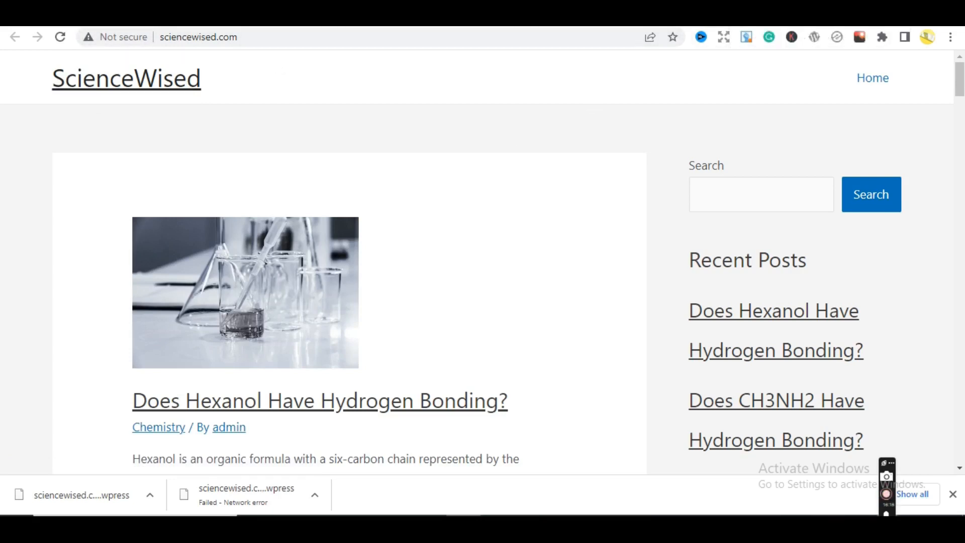
click(807, 15)
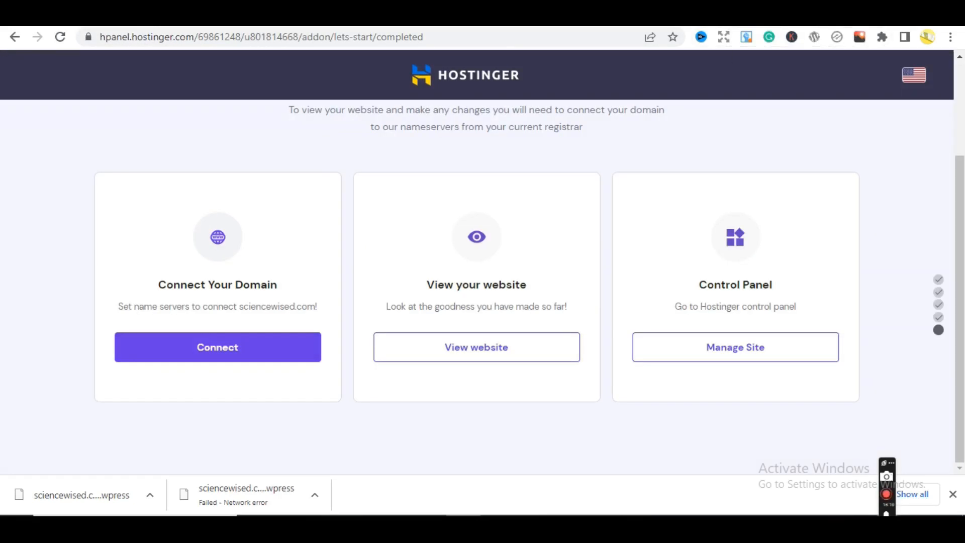
Open the Hostinger control panel for sciencewised.com and look over its hosting dashboard and available tools.
click(763, 347)
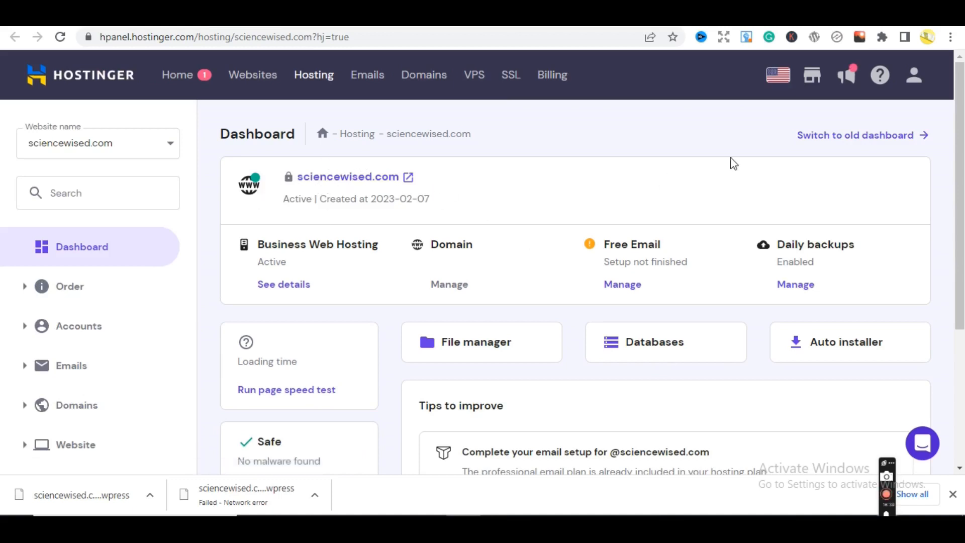
mouse_move(961, 175)
mouse_down()
mouse_move(962, 253)
mouse_move(963, 170)
mouse_up()
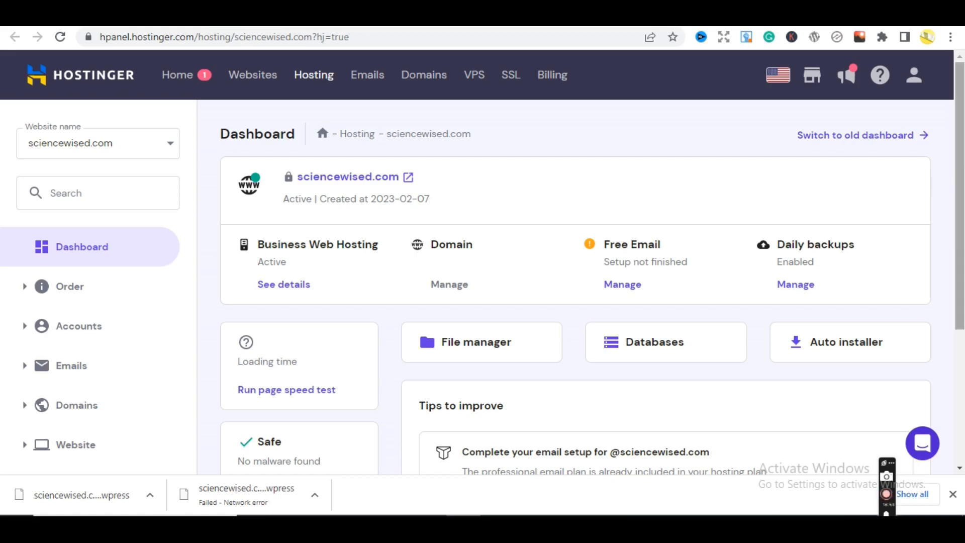
scroll(961, 191, down, 1)
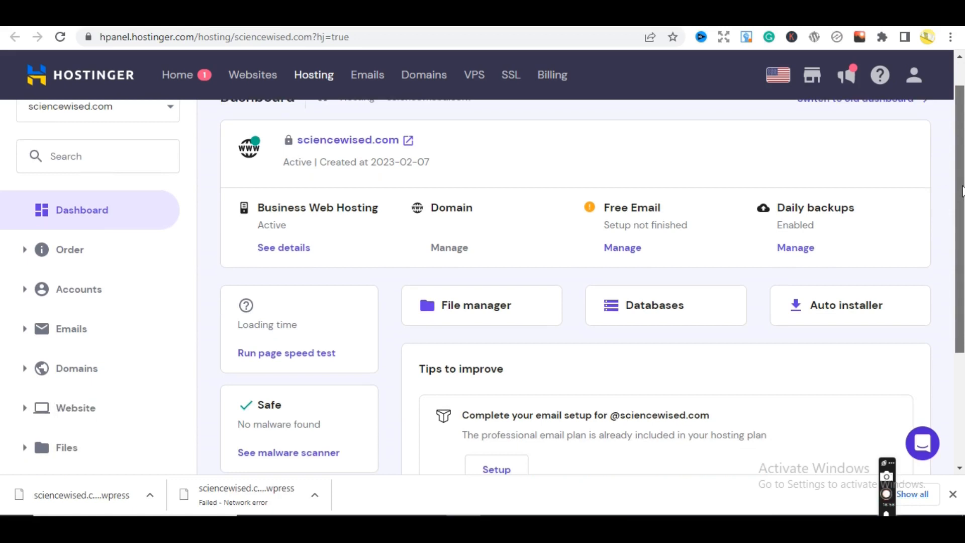
scroll(961, 191, down, 5)
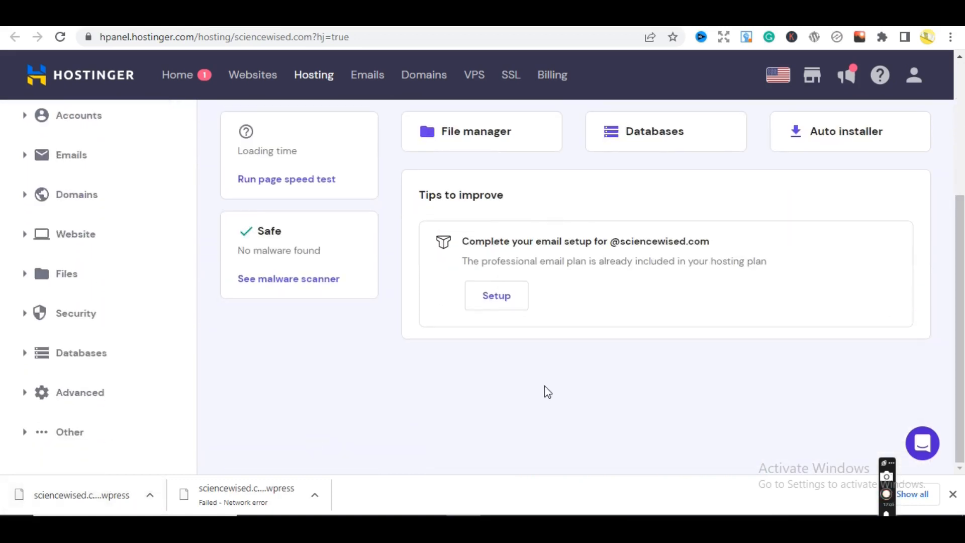
scroll(575, 286, up, 6)
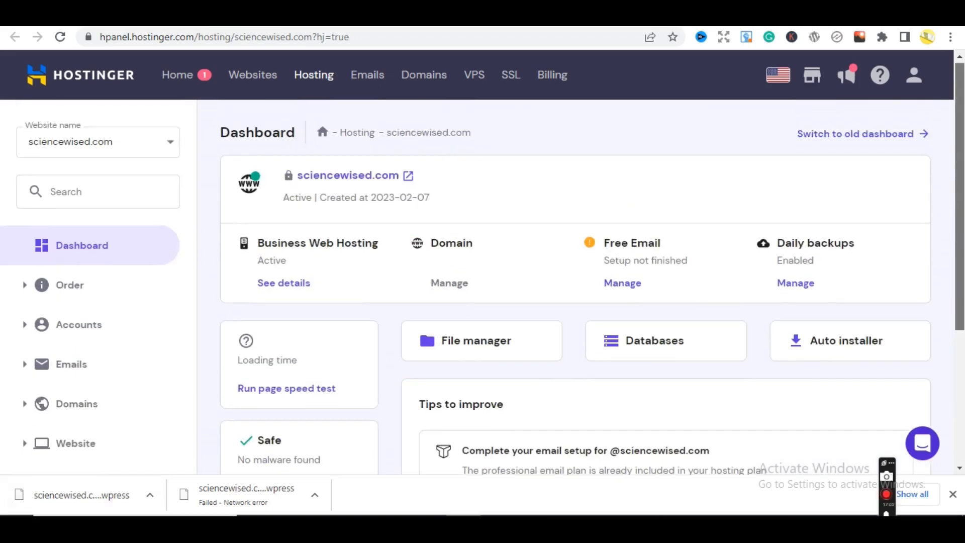
scroll(575, 286, down, 4)
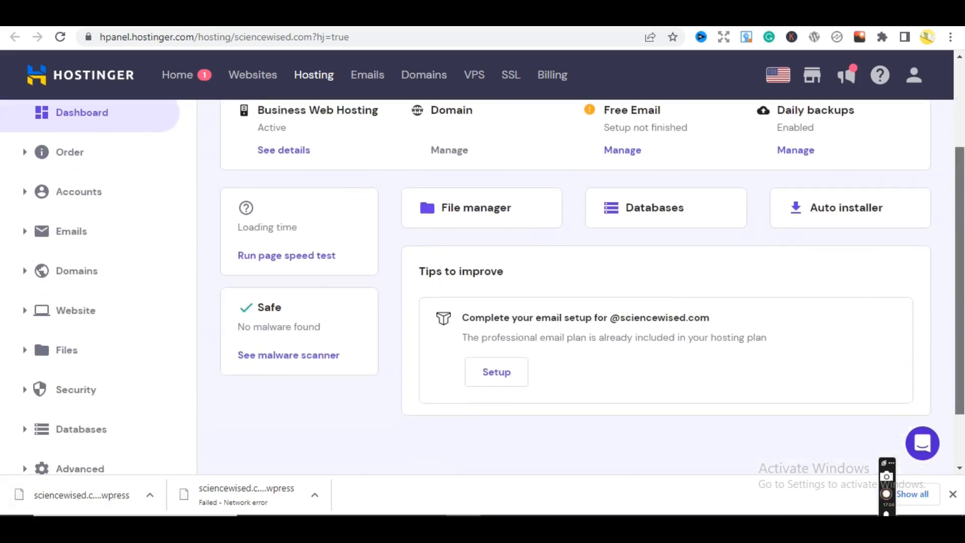
scroll(960, 200, up, 3)
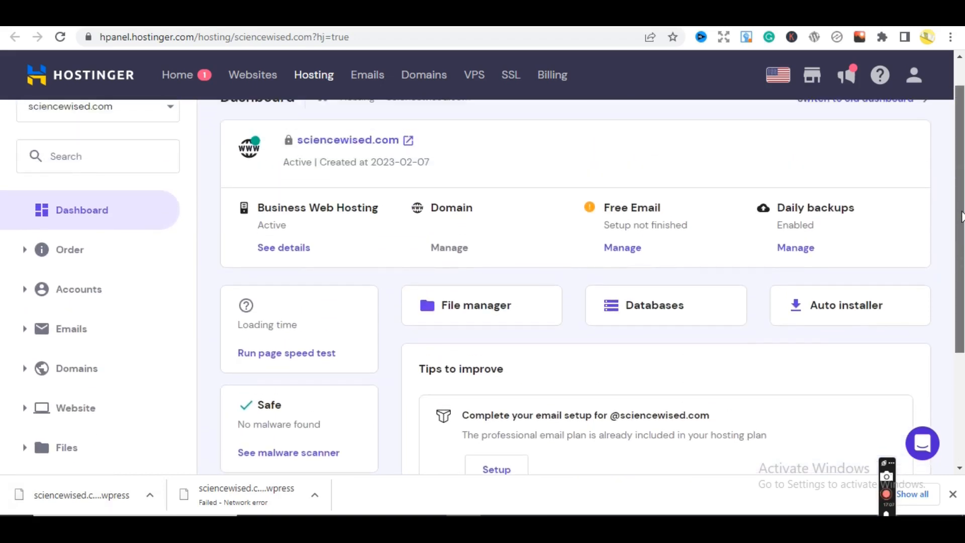
scroll(960, 200, up, 1)
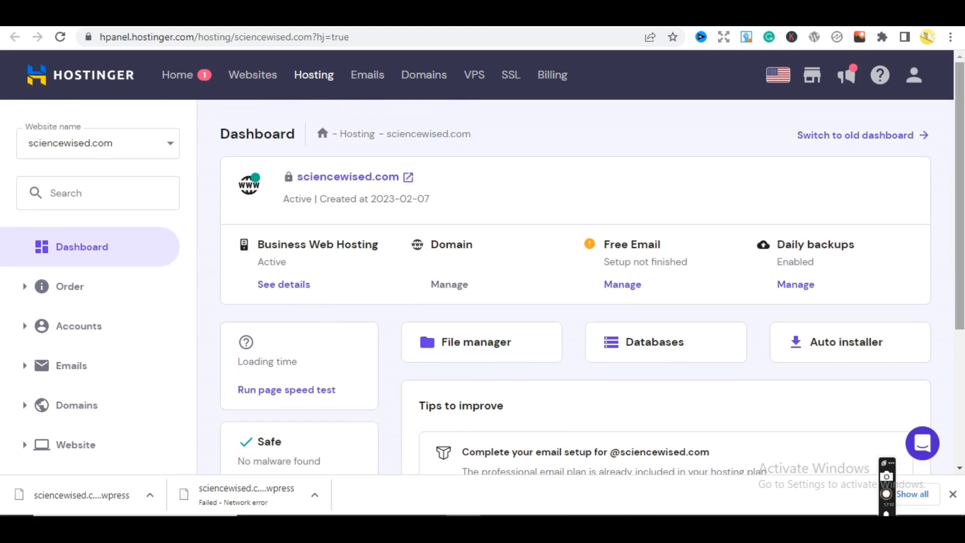
scroll(575, 286, down, 2)
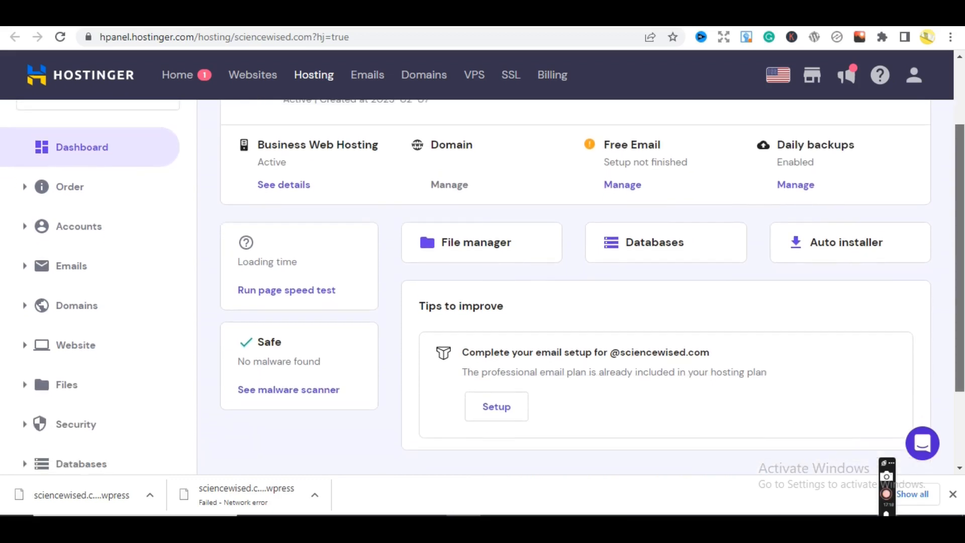
drag(963, 347, 961, 314)
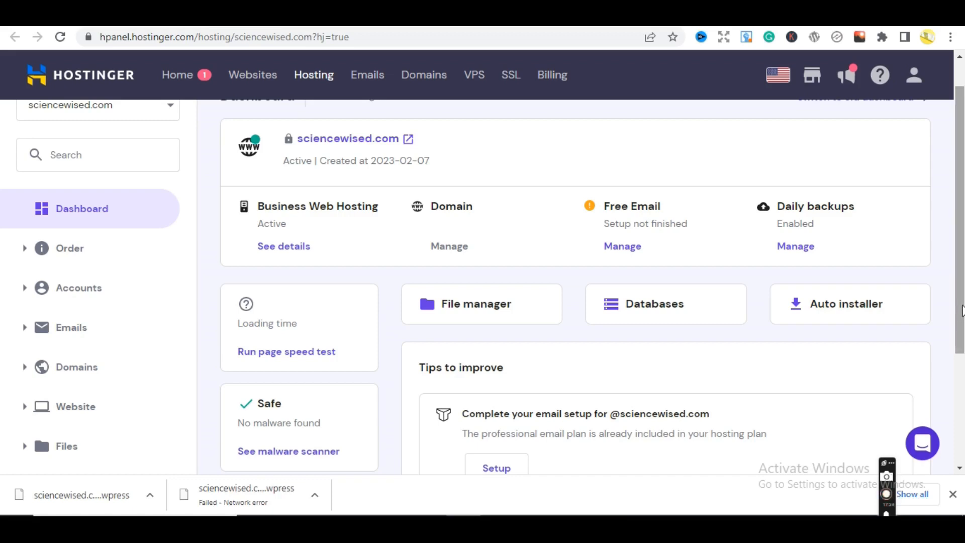
Start a WordPress installation for sciencewised.com with the Auto Installer and set the administrator username to admin.
click(844, 308)
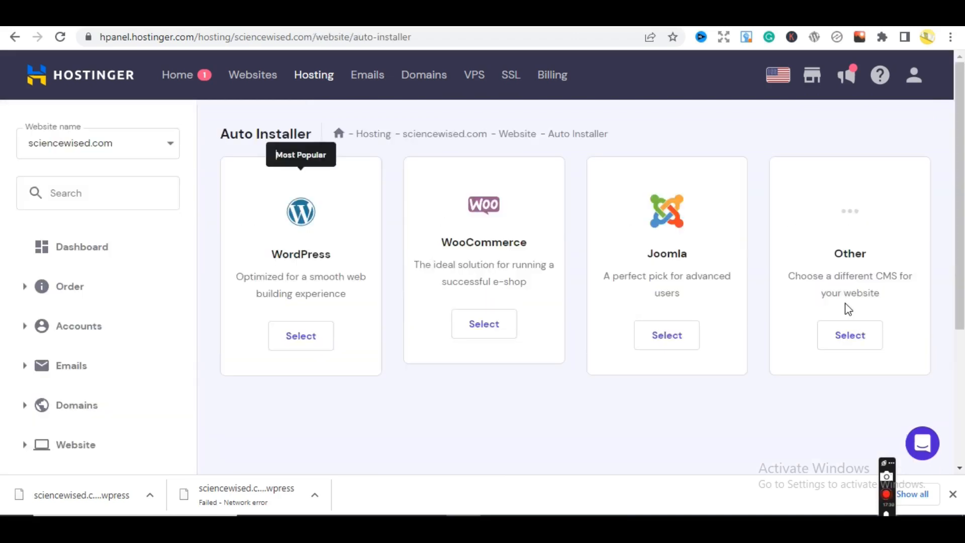
click(310, 336)
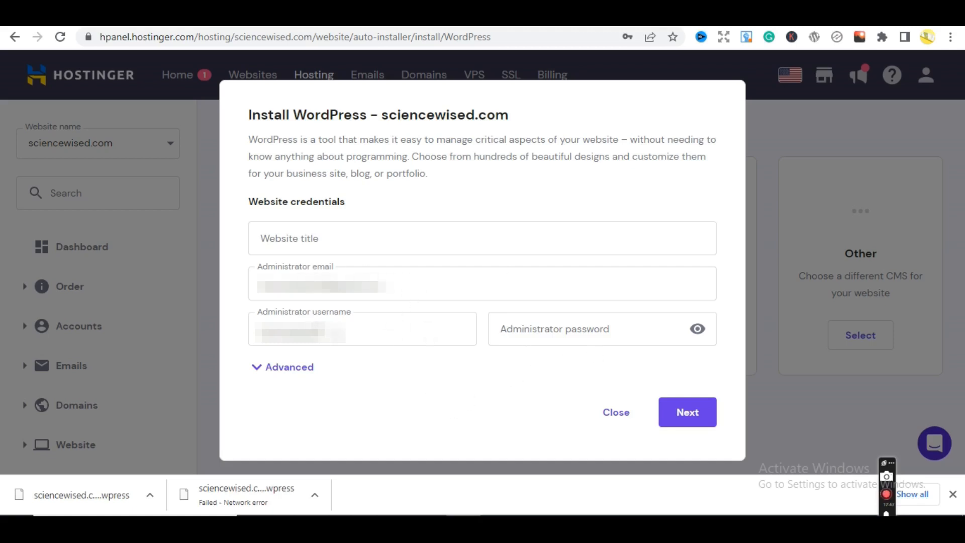
drag(336, 333, 226, 339)
key(BackSpace)
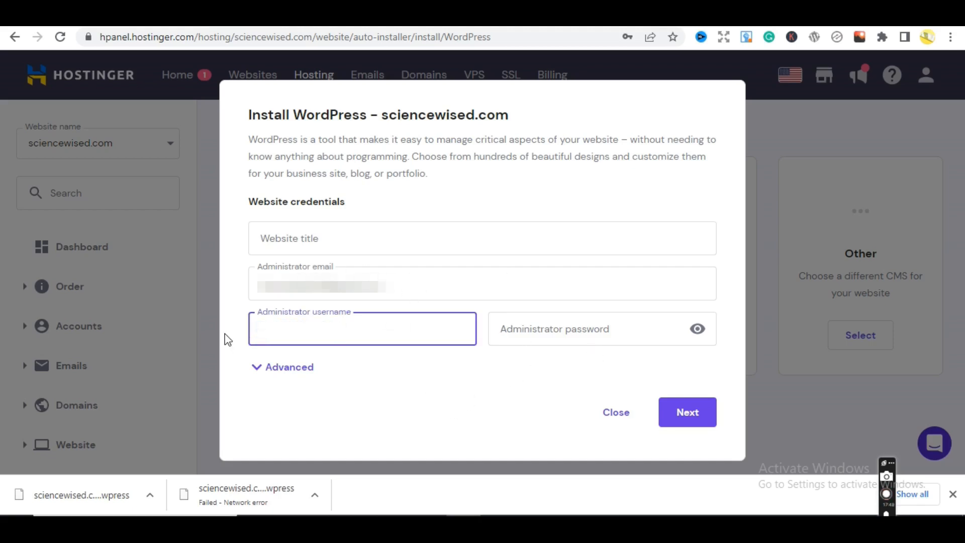
key(BackSpace)
text(scimin)
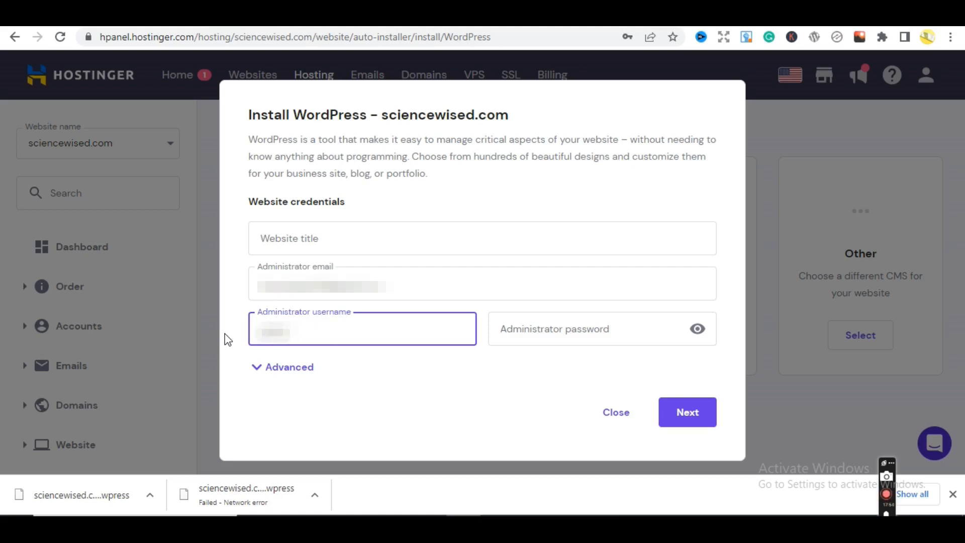
Enter the administrator password for the WordPress installation, replacing the first entry with a saved password.
click(590, 331)
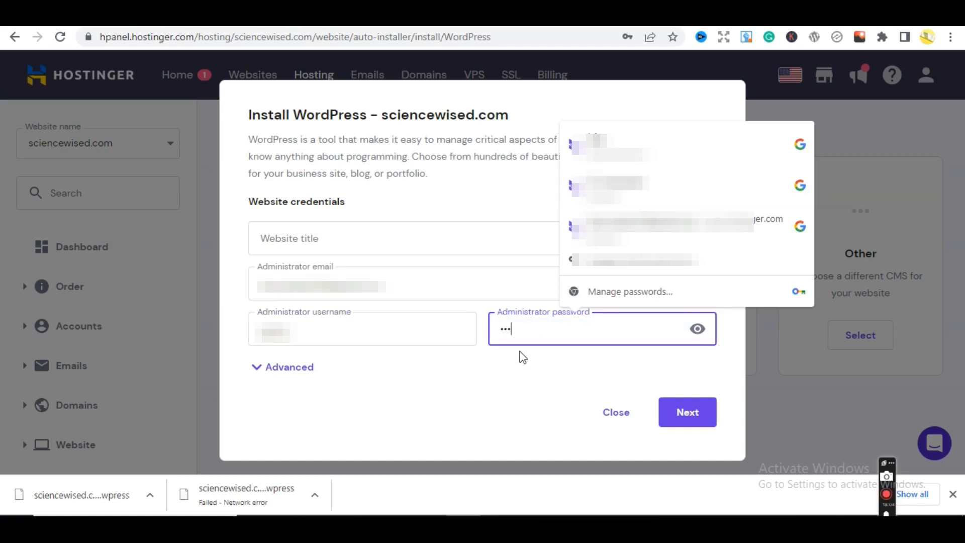
text(***)
click(522, 357)
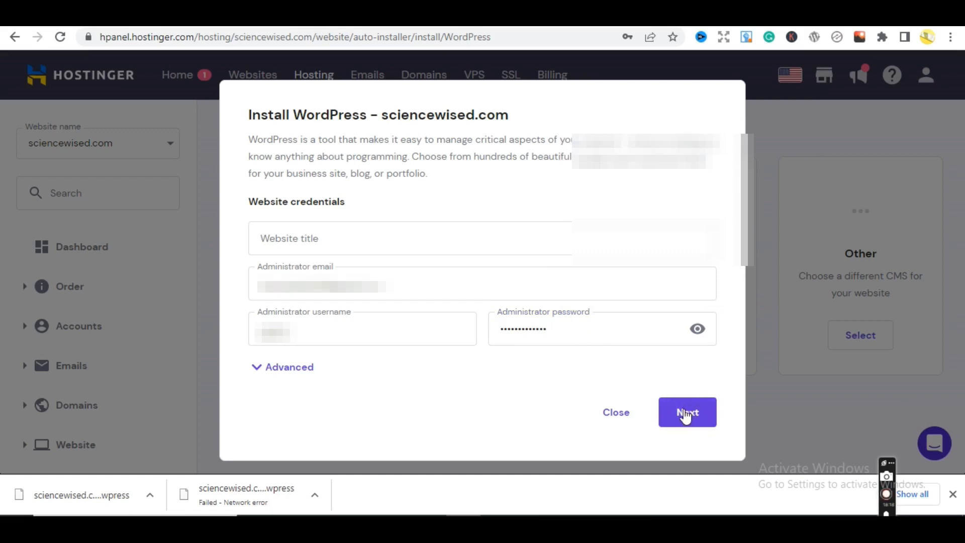
click(587, 326)
drag(586, 327, 469, 331)
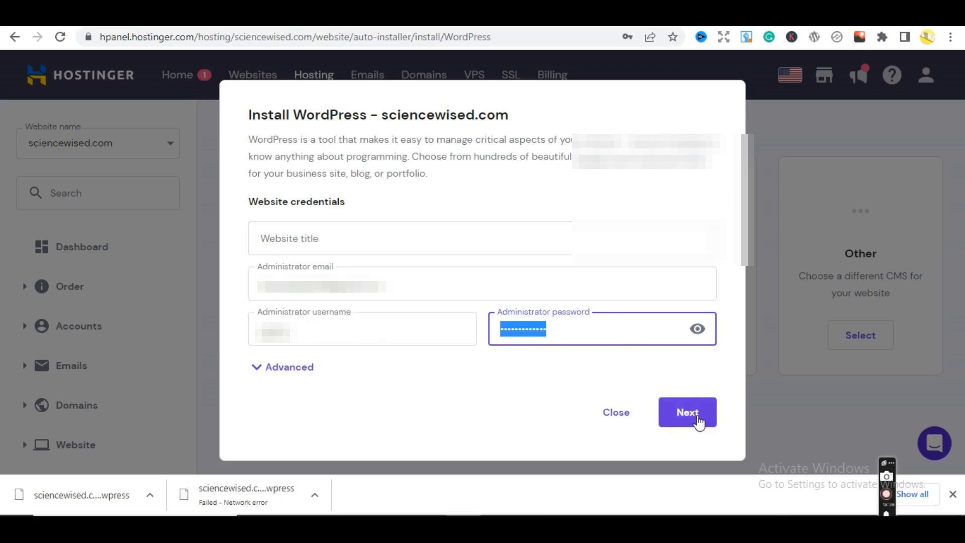
key(BackSpace)
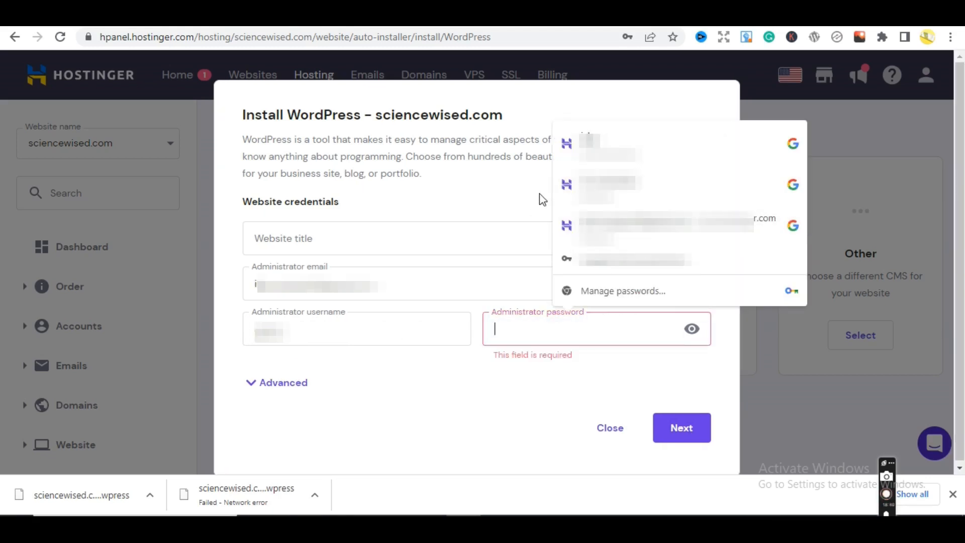
click(621, 152)
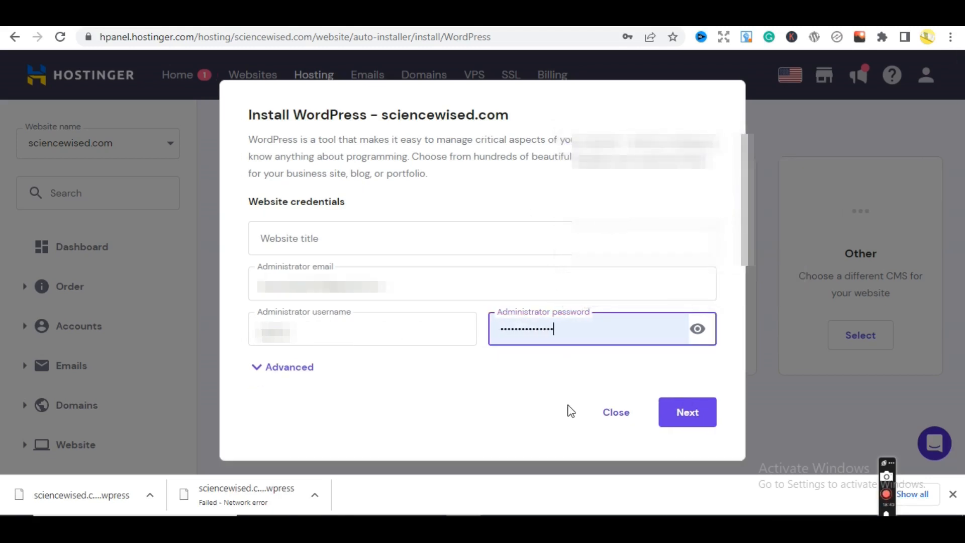
key(Tab)
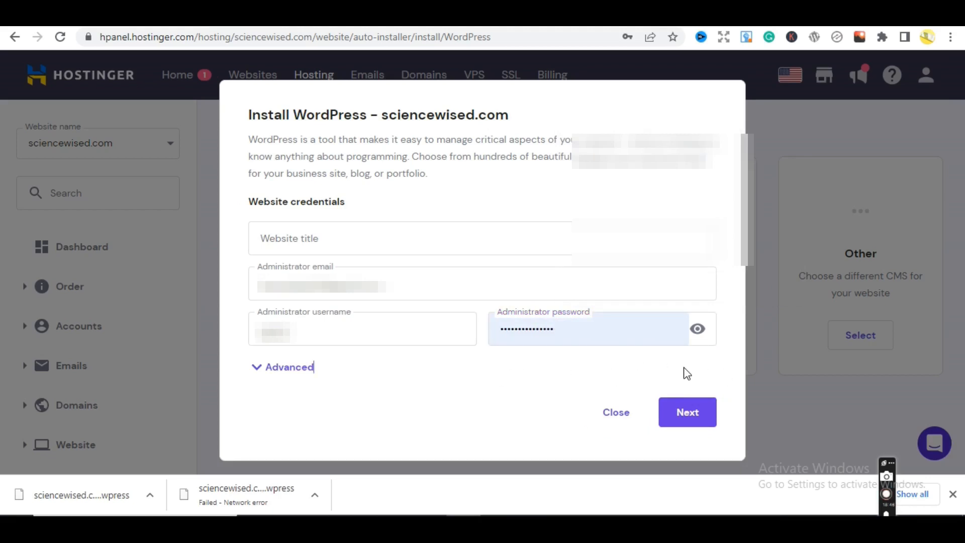
Set the website title to ScienceWised and continue to the WordPress version and update settings.
click(685, 420)
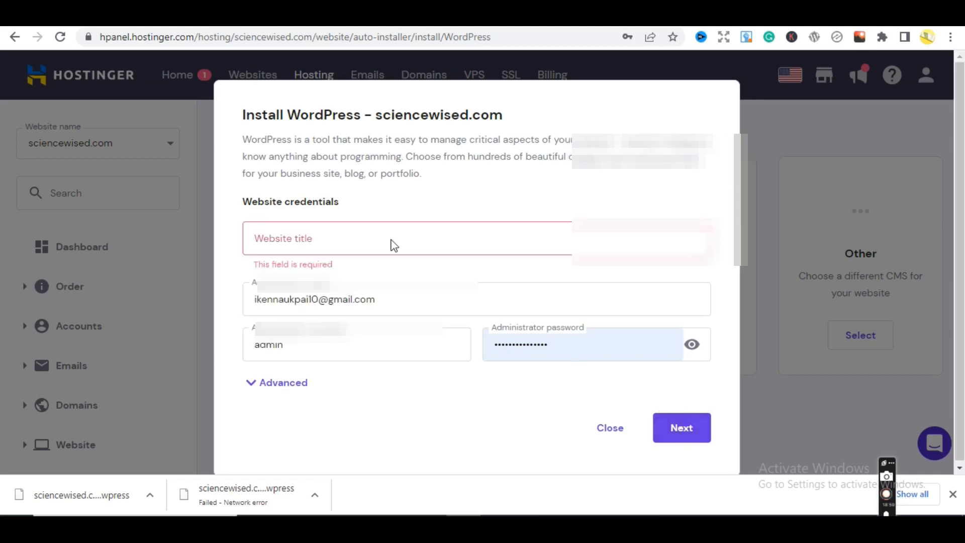
click(305, 229)
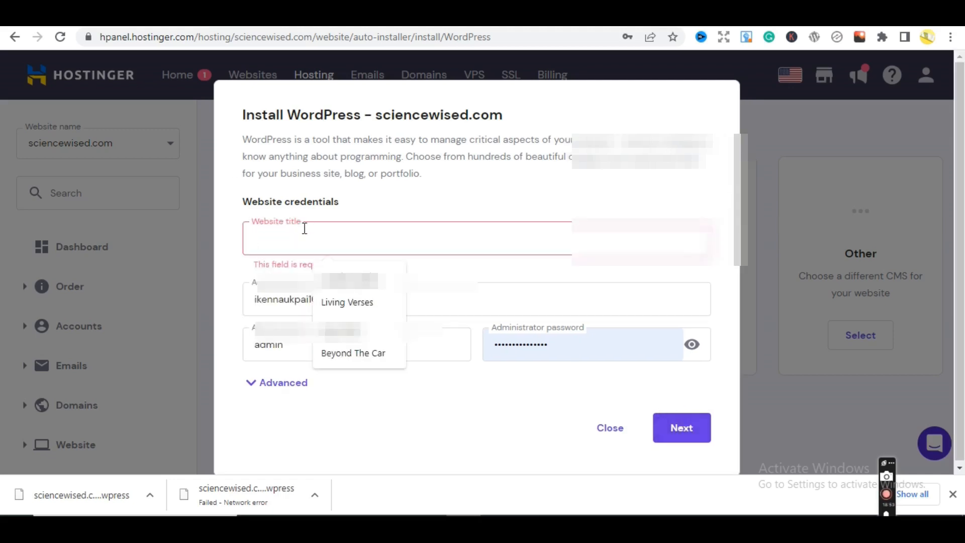
text(S)
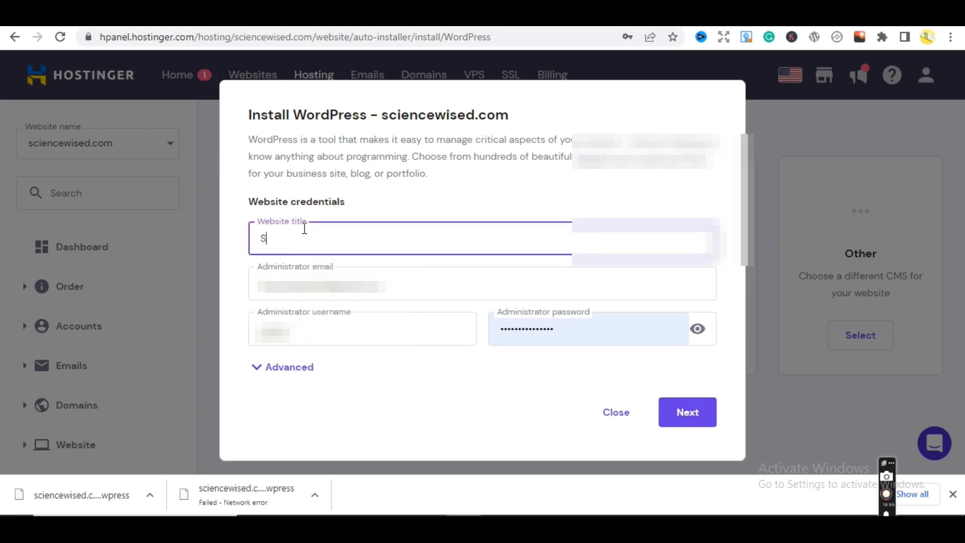
text(cienceWised)
click(680, 421)
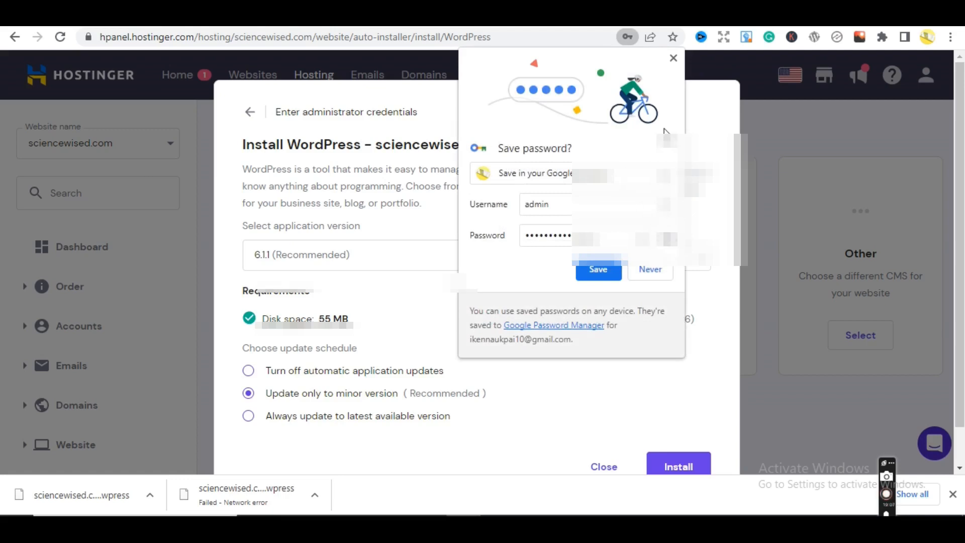
Dismiss the browser's password-saving offer and install WordPress 6.1.1 in English with updates only to minor versions.
click(673, 58)
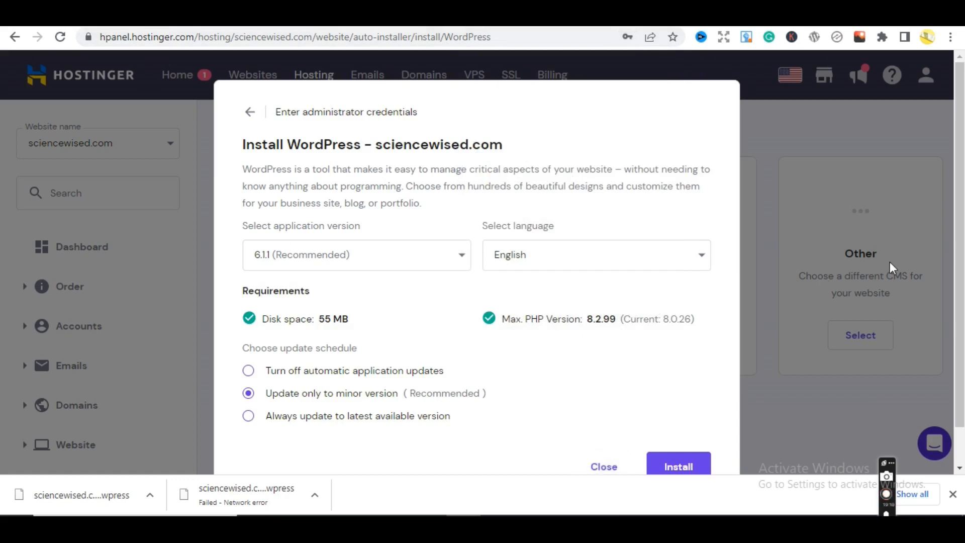
scroll(368, 376, down, 1)
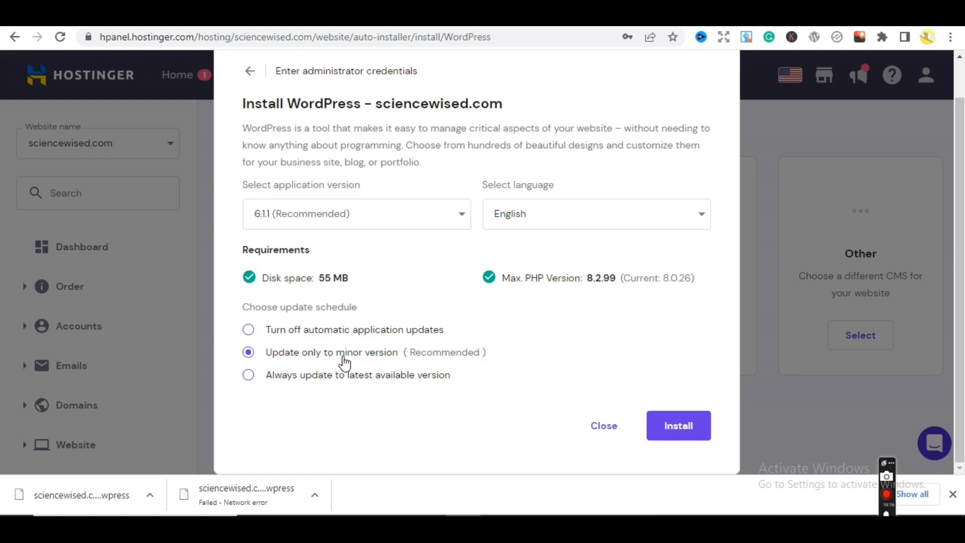
click(678, 425)
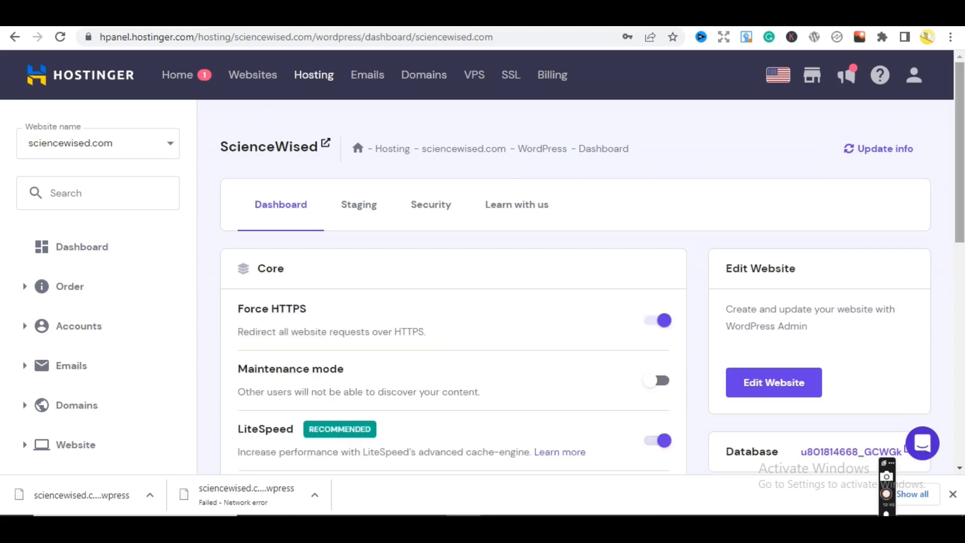
Examine the ScienceWised WordPress dashboard, including its core, cache, update, SSL, backup and version settings.
scroll(220, 147, down, 5)
scroll(220, 146, down, 4)
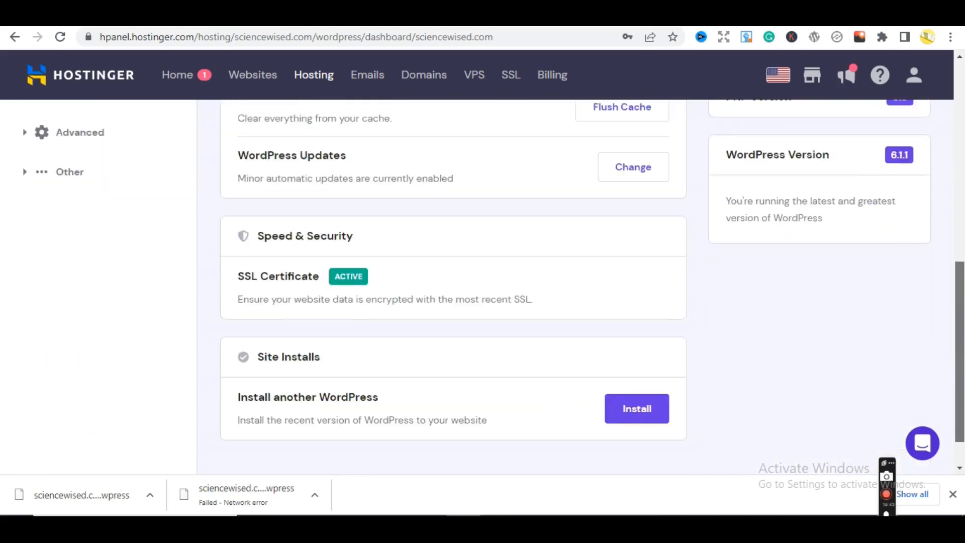
scroll(961, 401, down, 1)
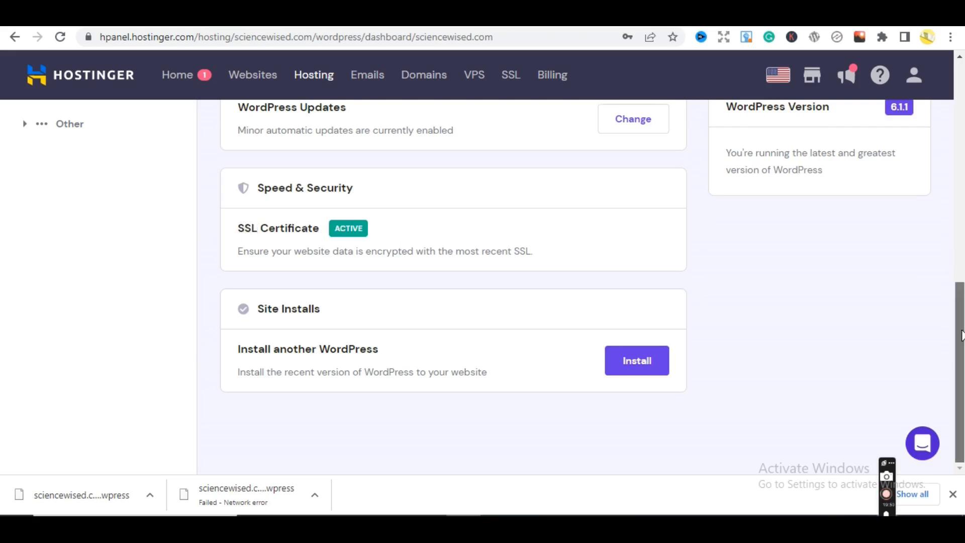
drag(960, 329, 962, 272)
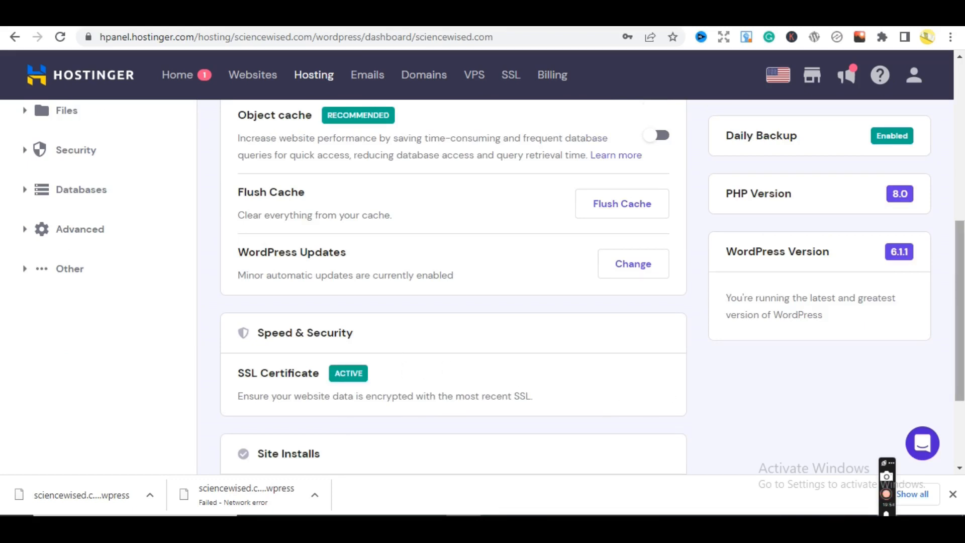
scroll(455, 383, up, 3)
scroll(454, 287, up, 5)
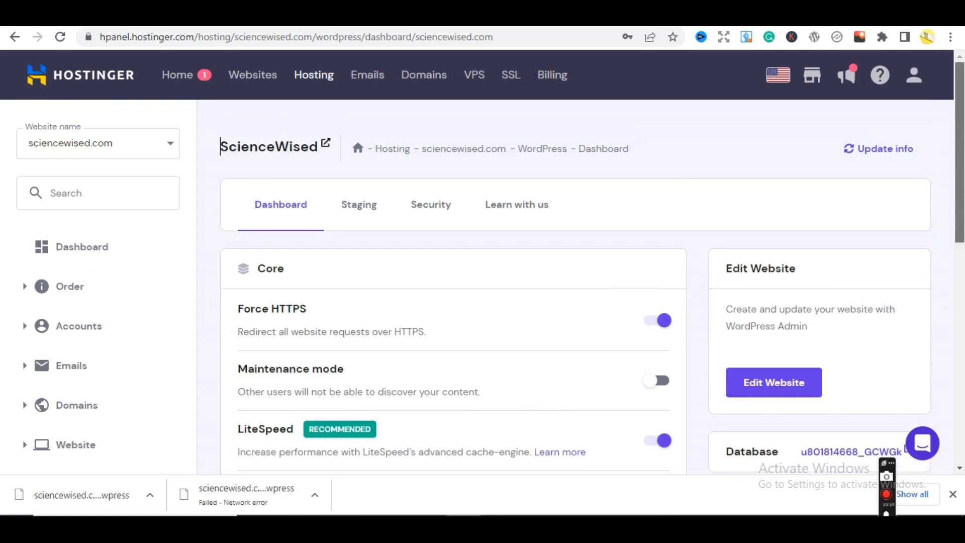
drag(962, 184, 961, 150)
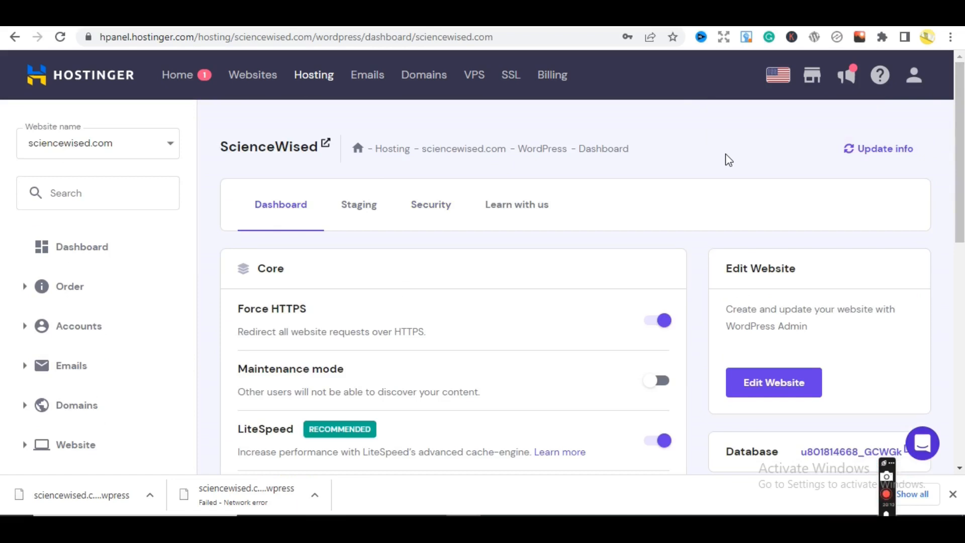
scroll(220, 143, down, 1)
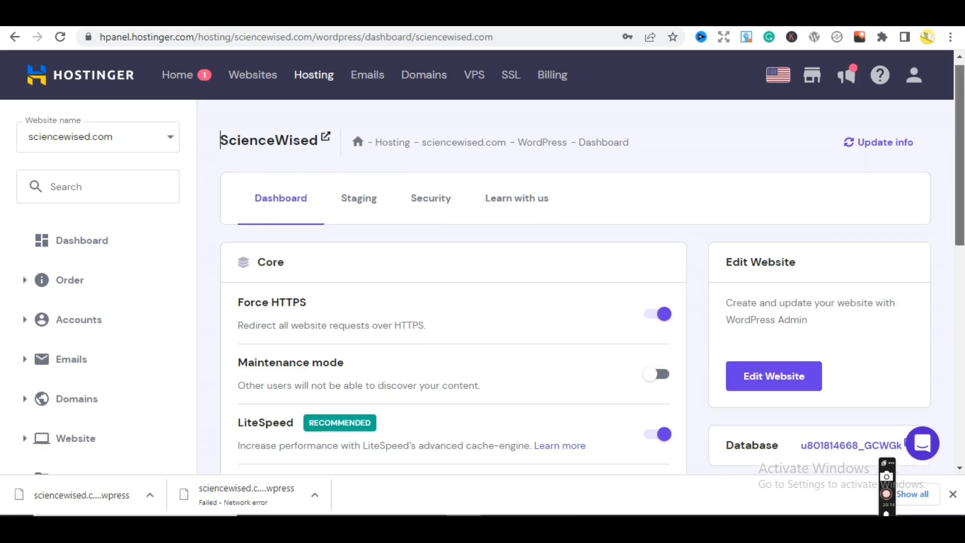
scroll(220, 140, down, 1)
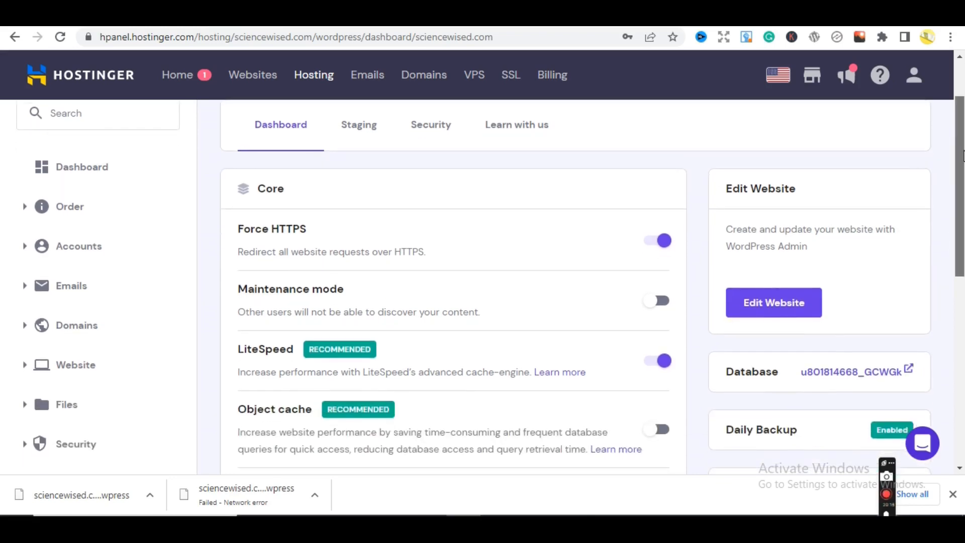
scroll(962, 156, down, 3)
scroll(962, 141, up, 4)
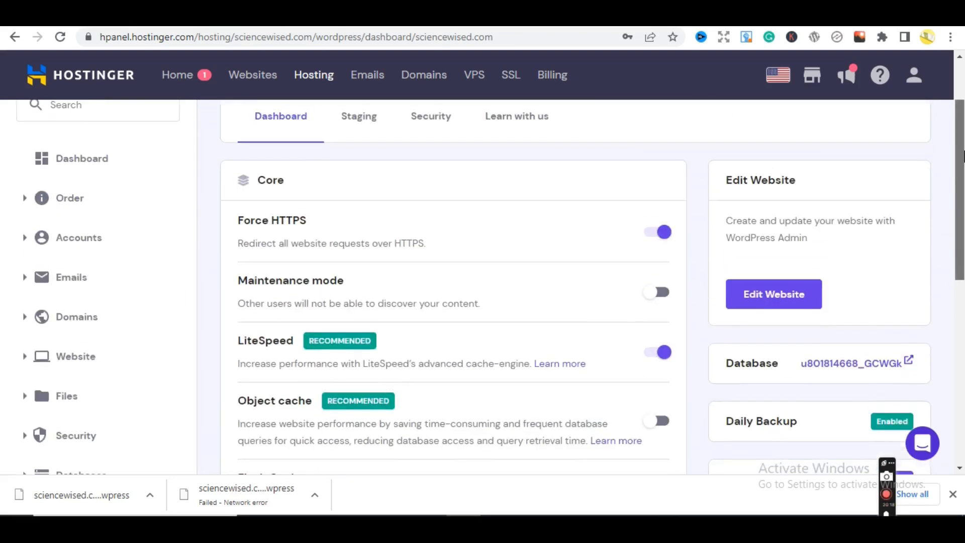
Review the site's WordPress settings in the hosting dashboard and view the live ScienceWised website.
scroll(962, 130, up, 1)
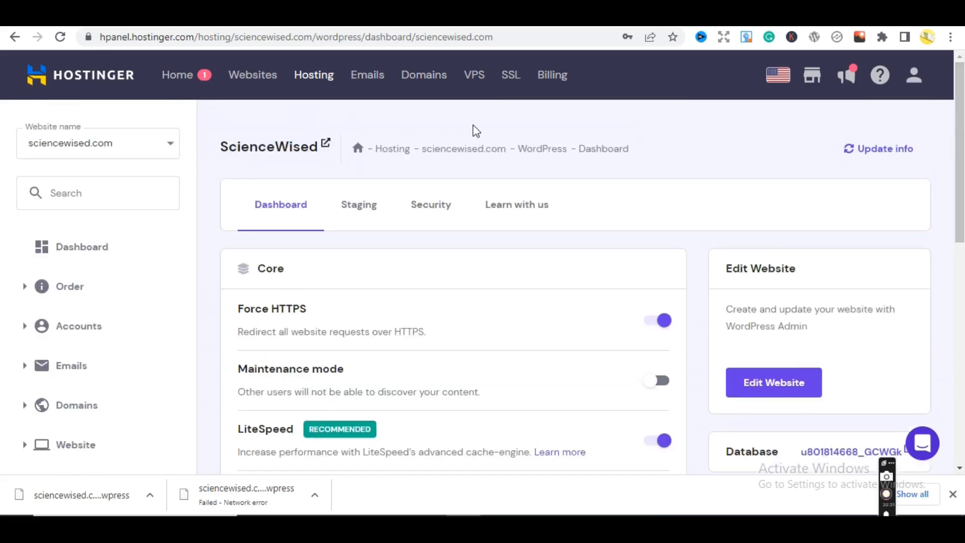
scroll(40, 306, down, 3)
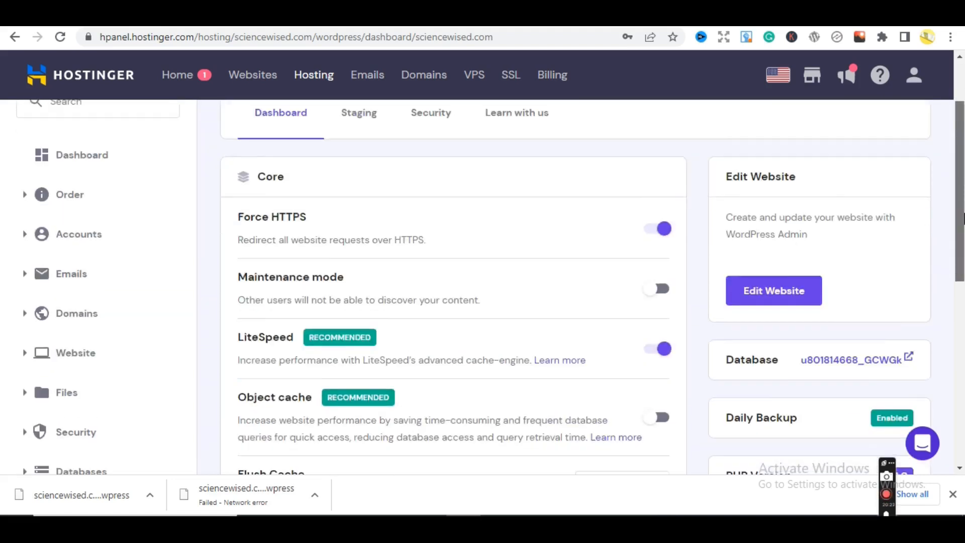
scroll(40, 305, down, 7)
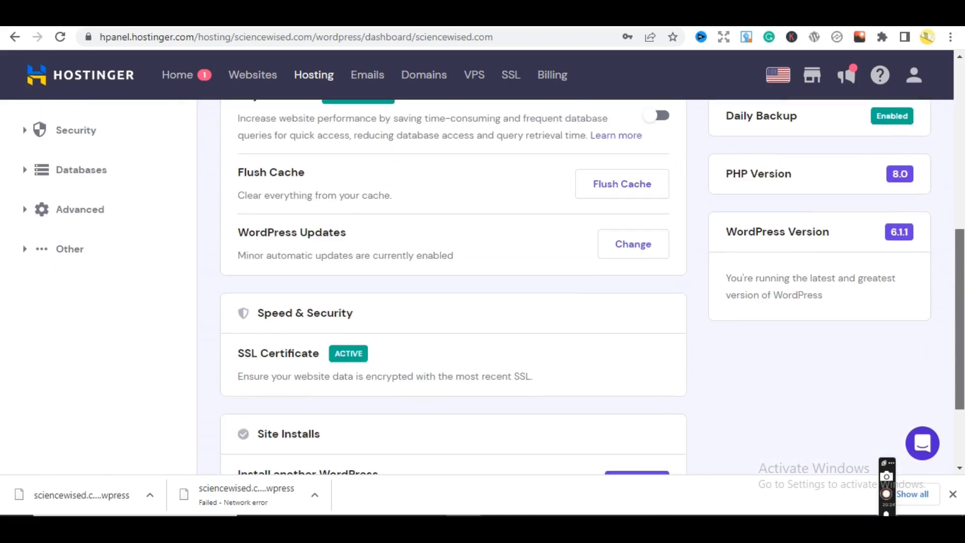
scroll(961, 354, up, 2)
drag(960, 354, 963, 164)
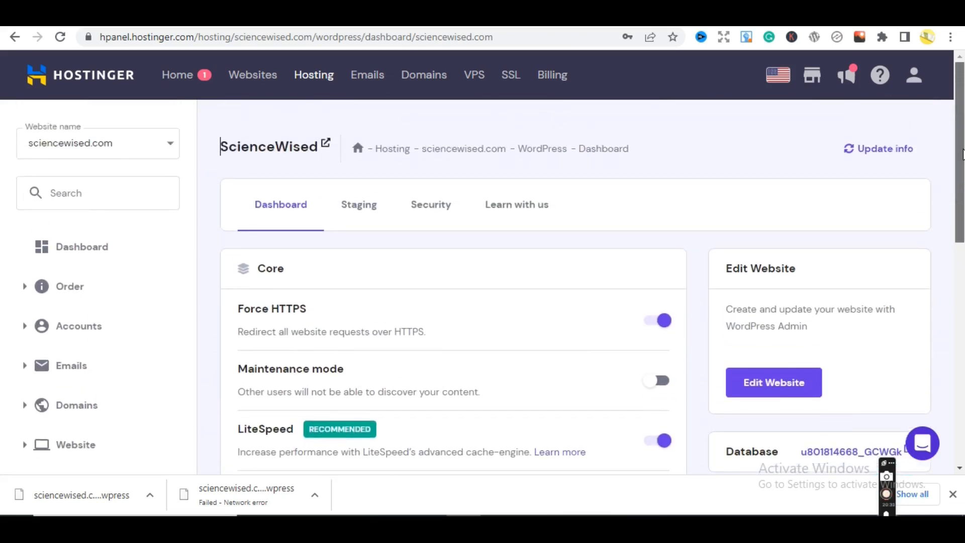
click(326, 146)
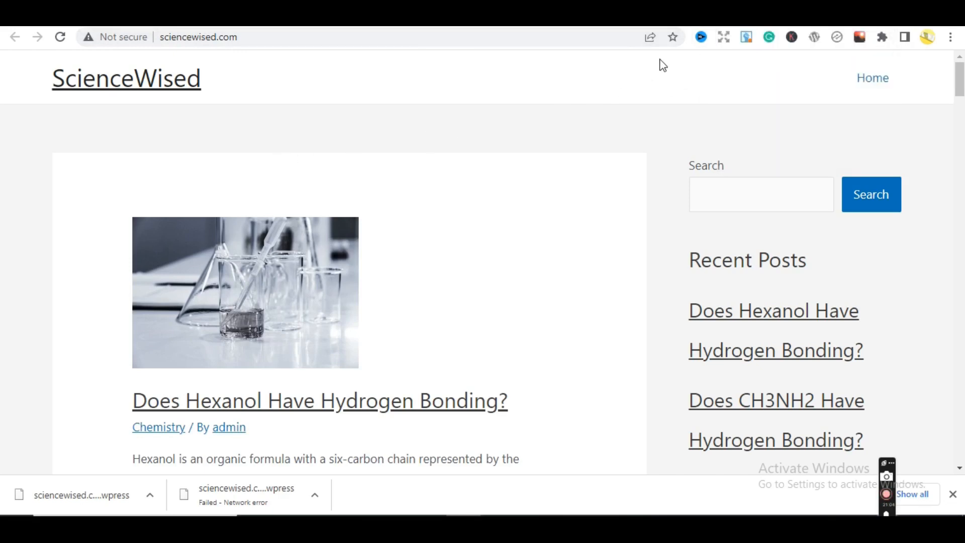
click(739, 15)
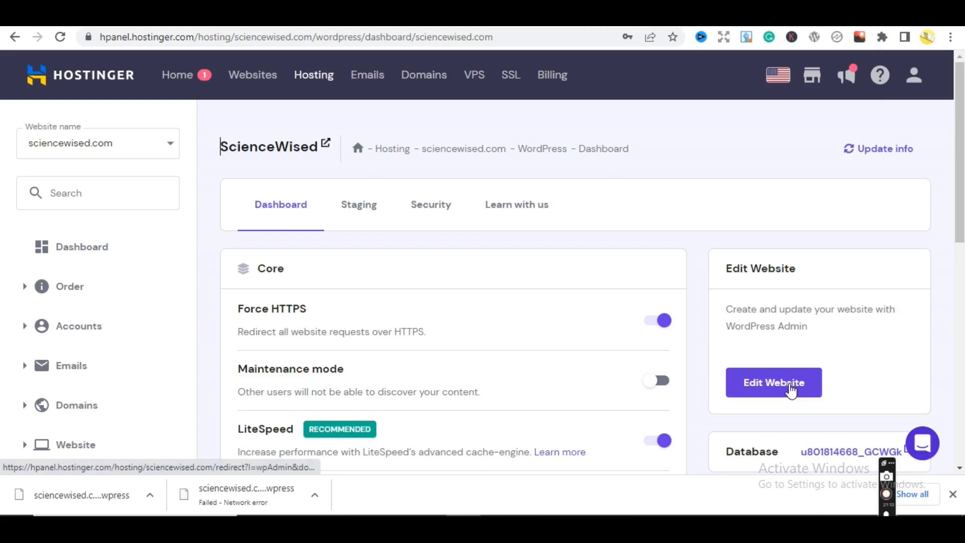
Try to open the ScienceWised WordPress admin through the hosting dashboard's website editing link, then directly at sciencewised.com/wp-admin.
click(803, 384)
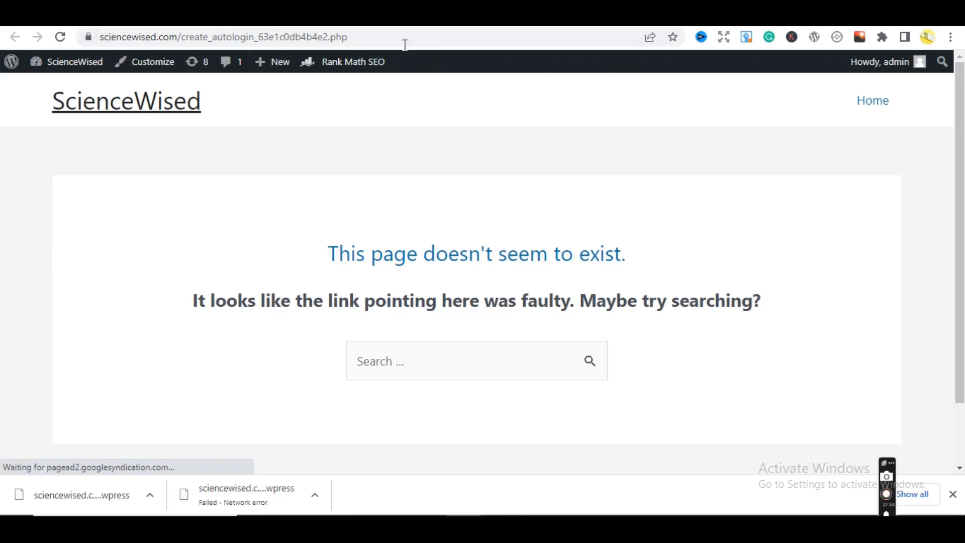
drag(392, 41, 187, 42)
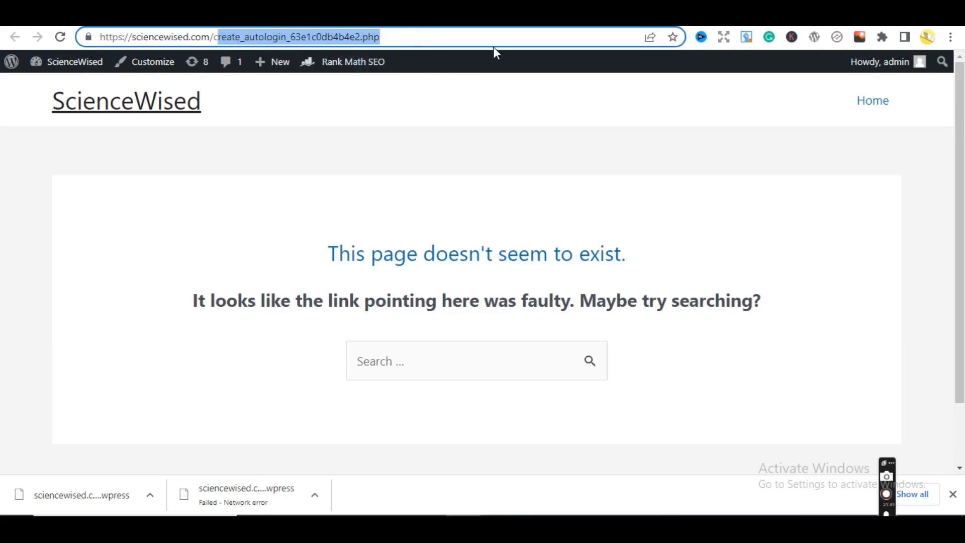
key(BackSpace)
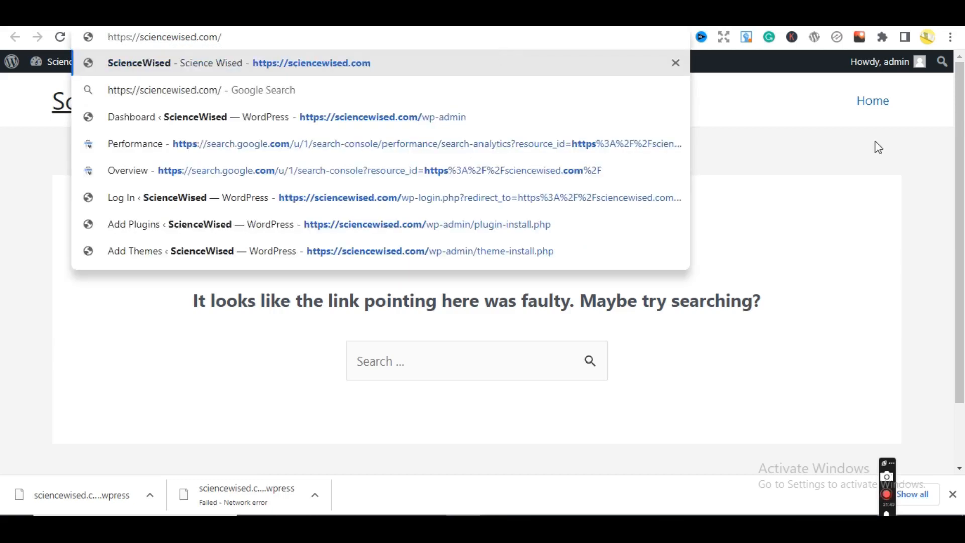
key(Return)
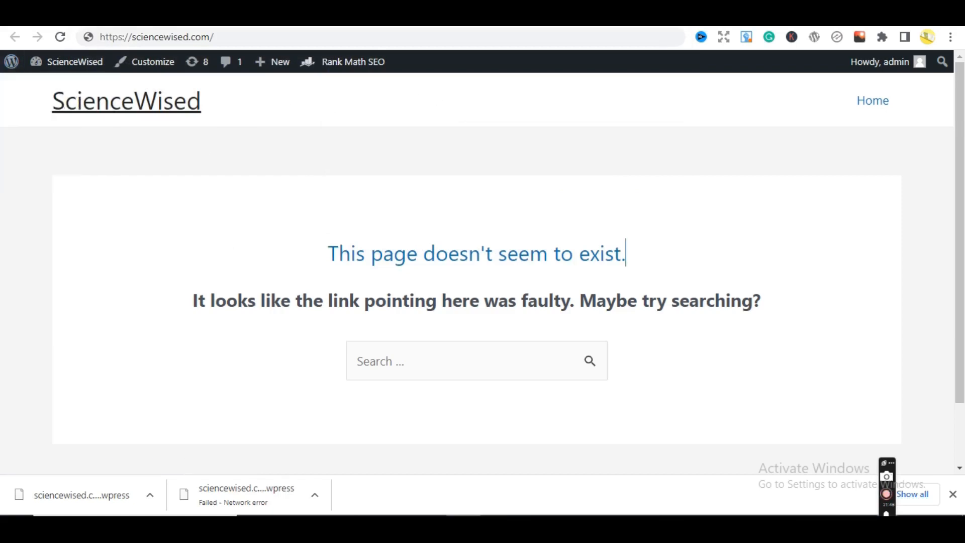
click(238, 39)
click(238, 38)
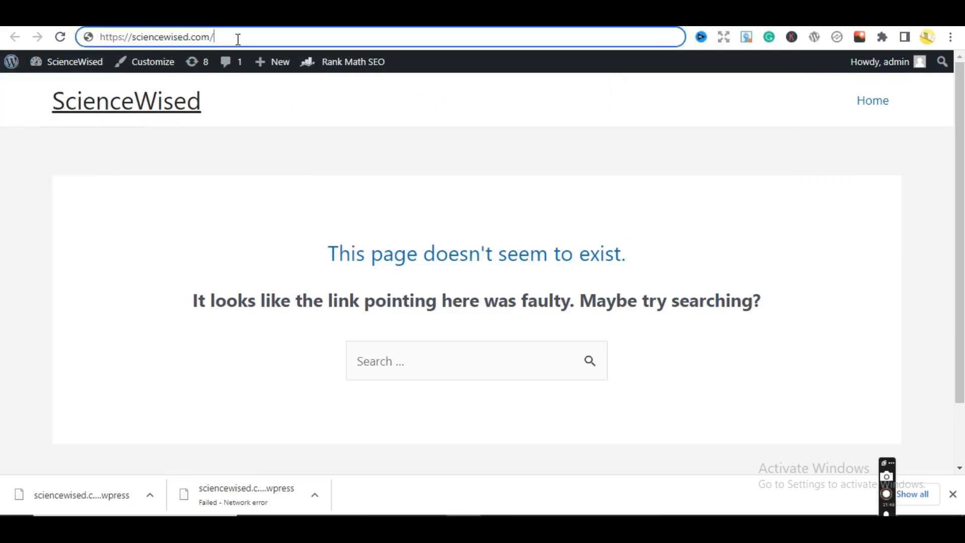
text(wp-ad)
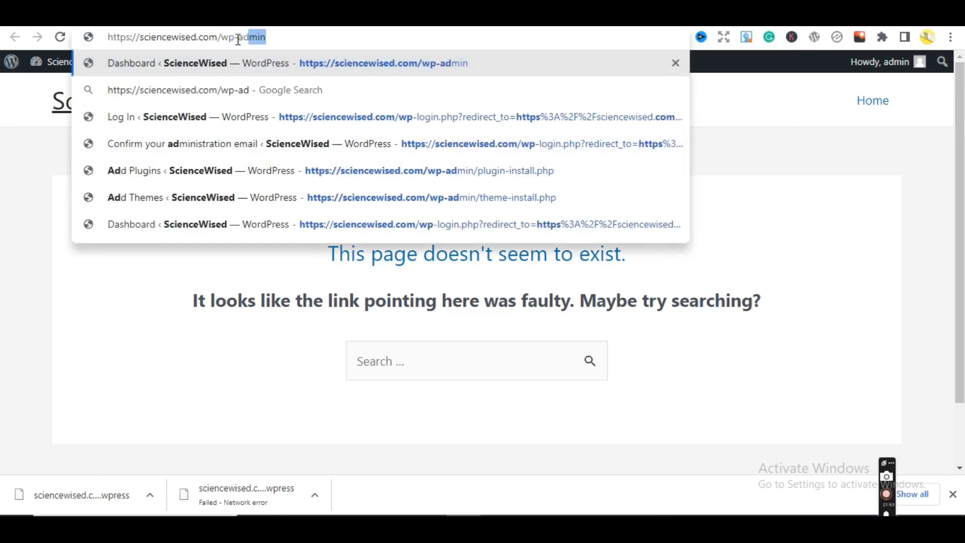
key(Return)
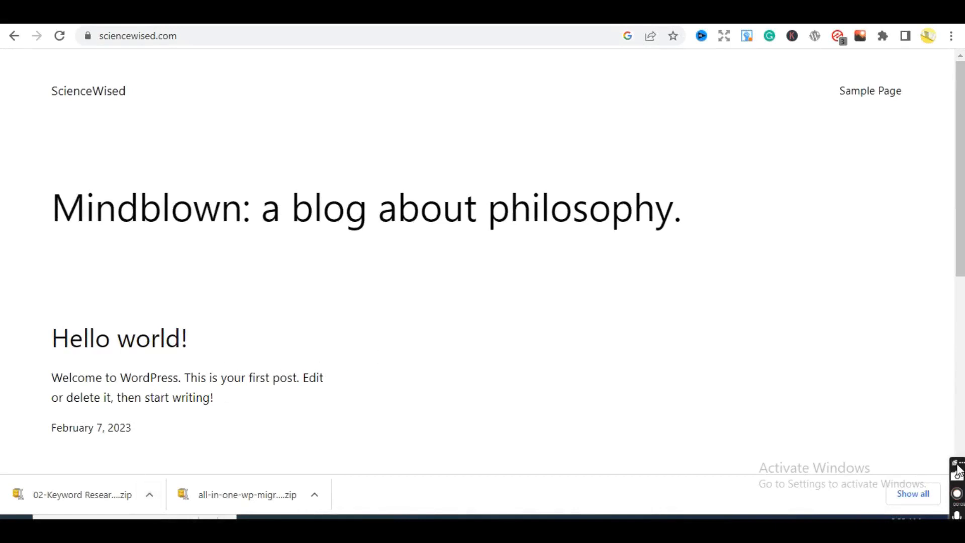
Dismiss the browser's downloads bar and view the ScienceWised home page.
mouse_move(956, 467)
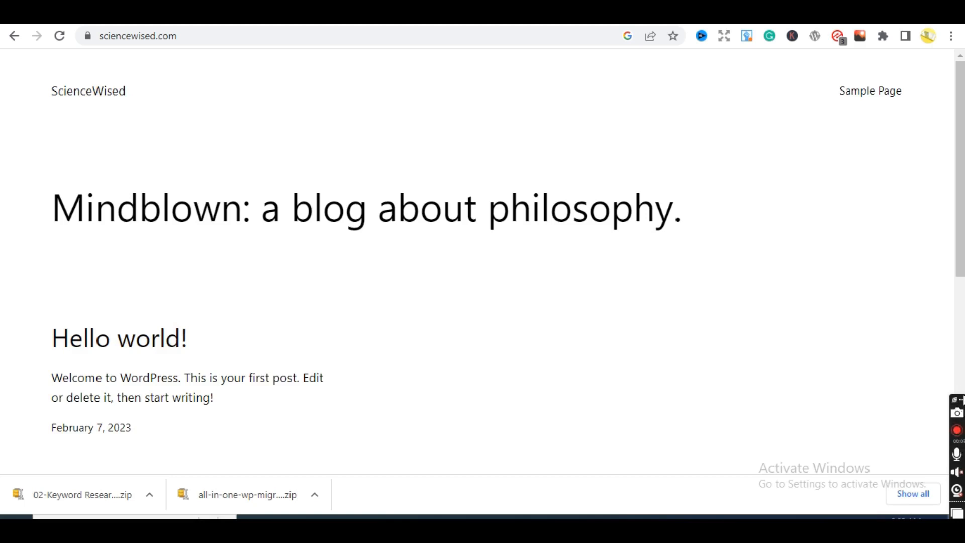
drag(963, 397, 947, 303)
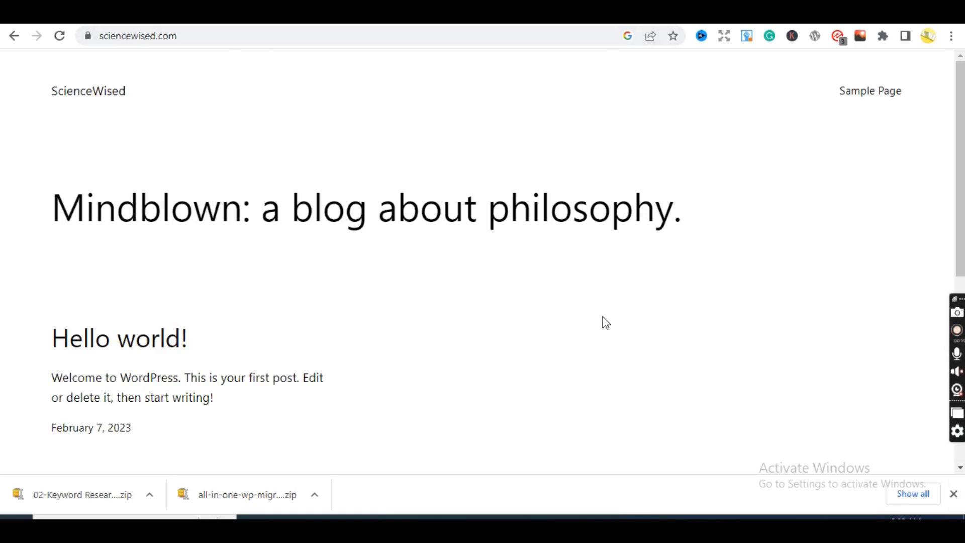
click(953, 493)
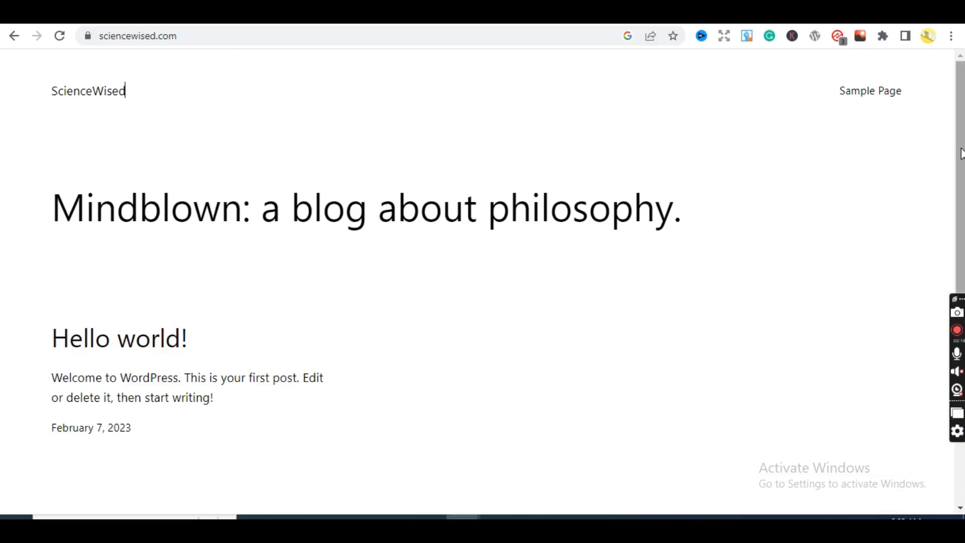
drag(960, 154, 960, 125)
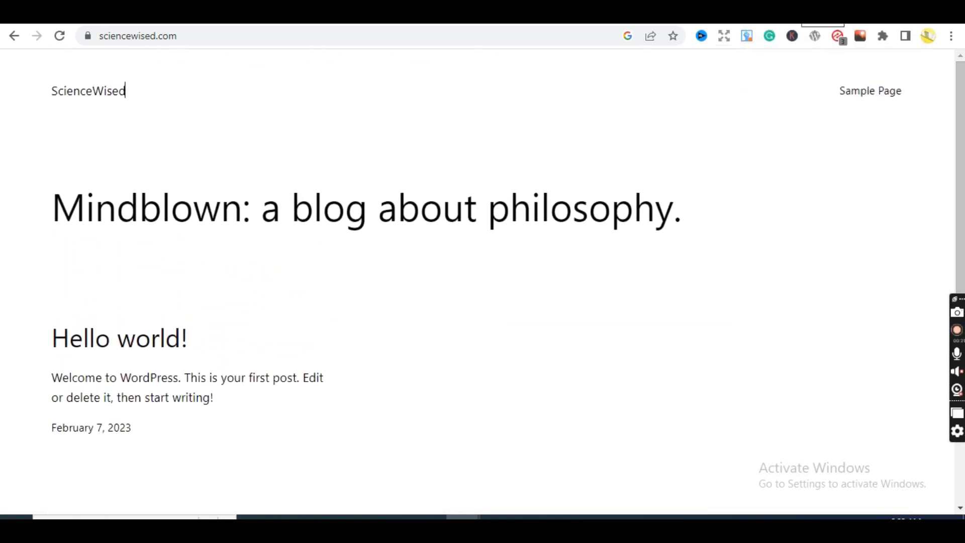
drag(957, 224, 957, 173)
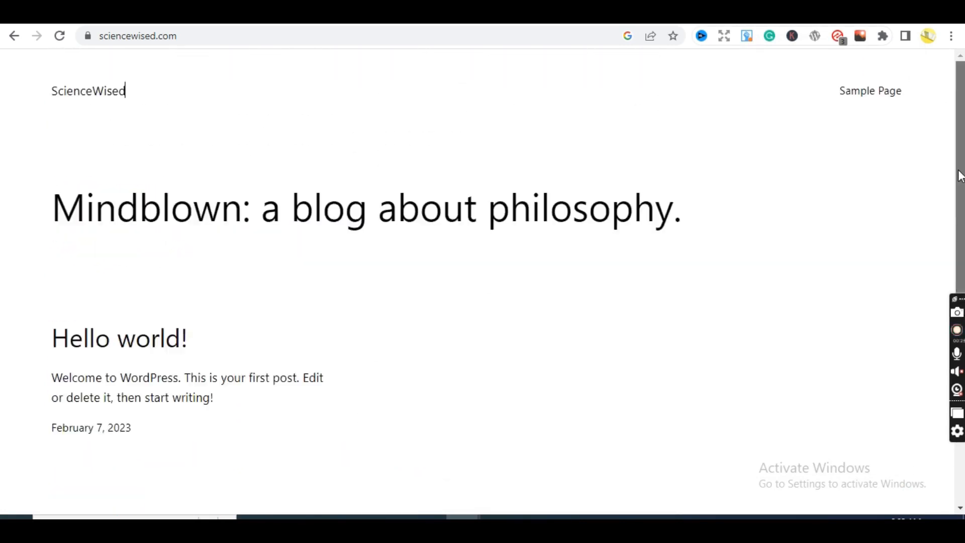
Log in to the WordPress admin at sciencewised.com/wp-admin with the saved credentials and dismiss the browser's password-moving offer.
double_click(200, 42)
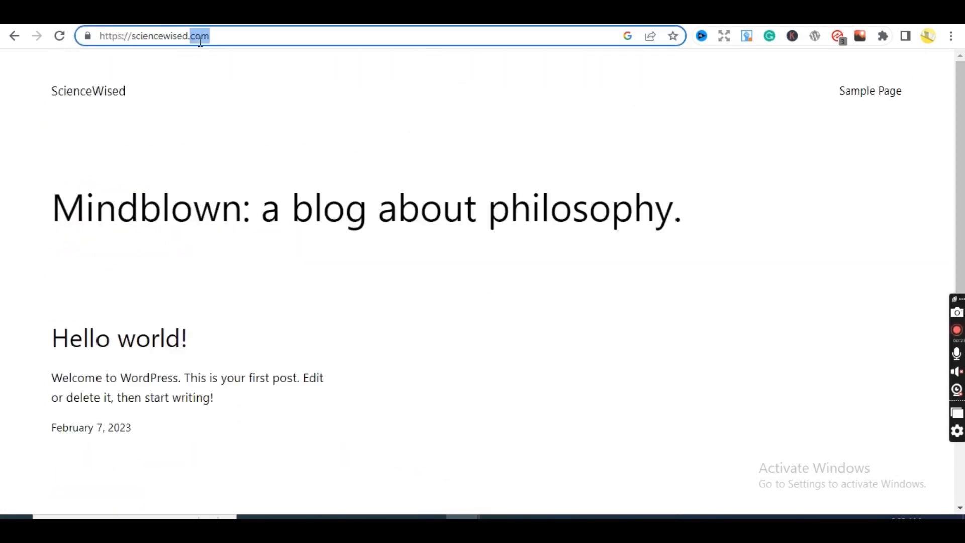
click(239, 37)
text(/w)
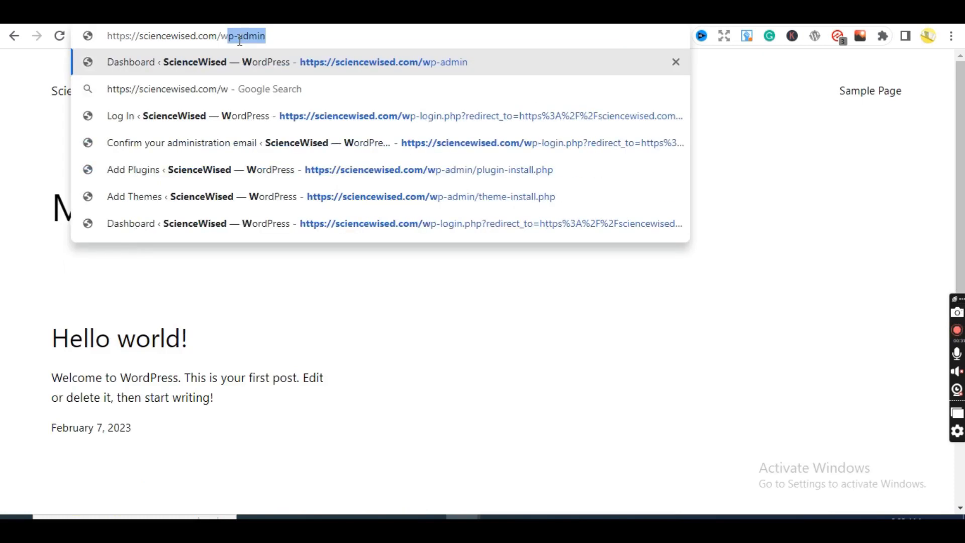
key(Return)
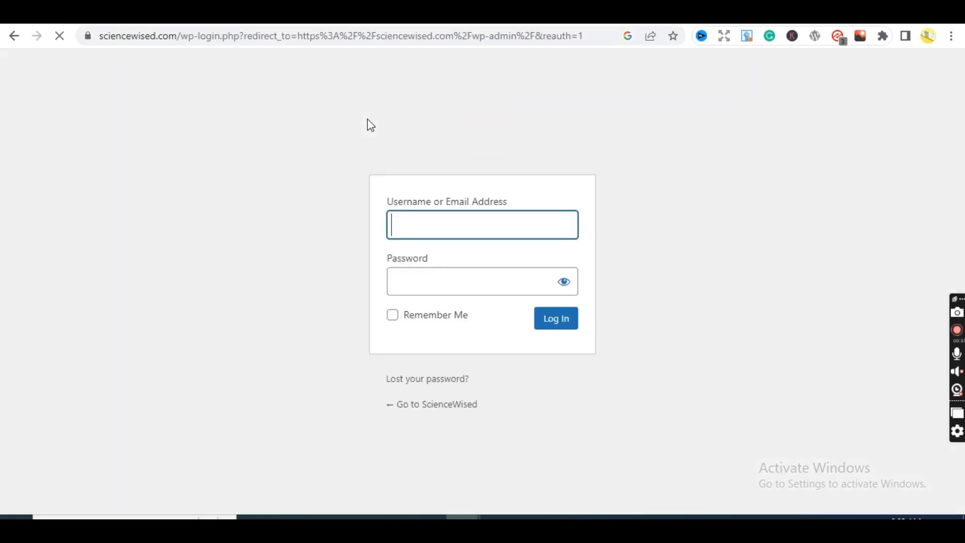
click(573, 323)
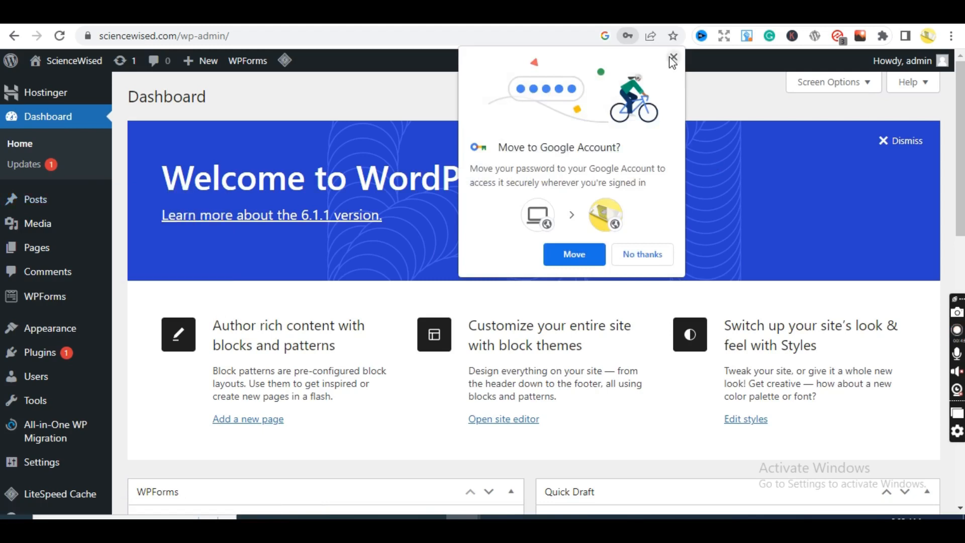
click(673, 57)
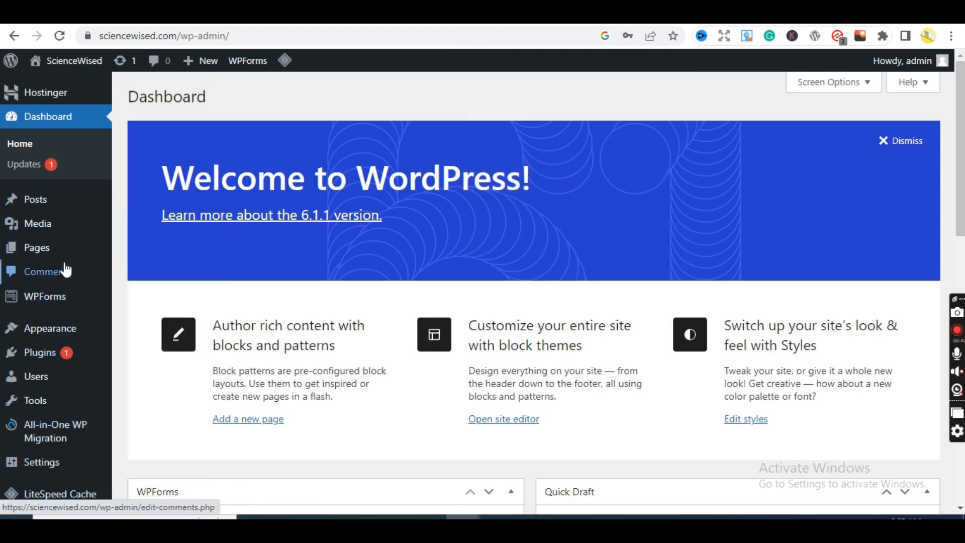
Move the "Hello world!" post to the trash and delete it permanently.
mouse_move(42, 204)
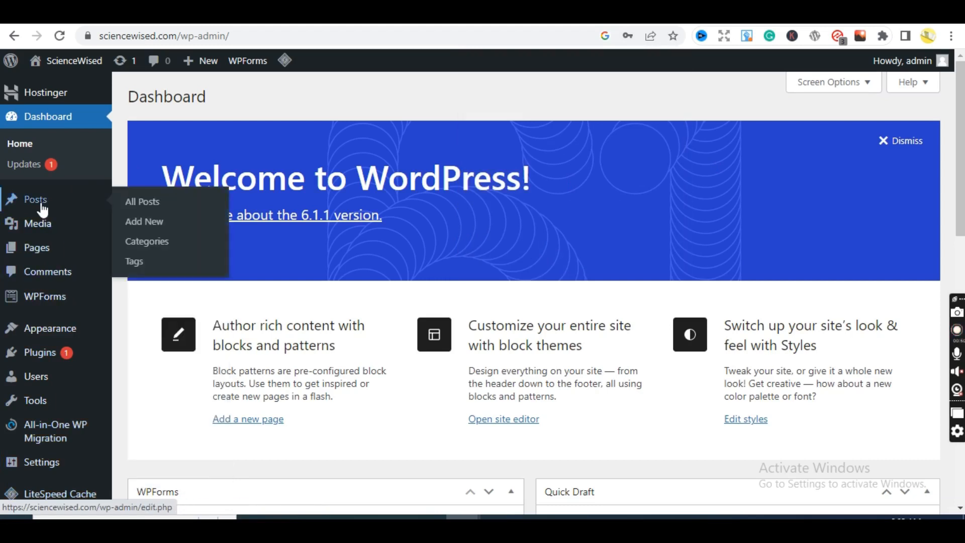
click(161, 202)
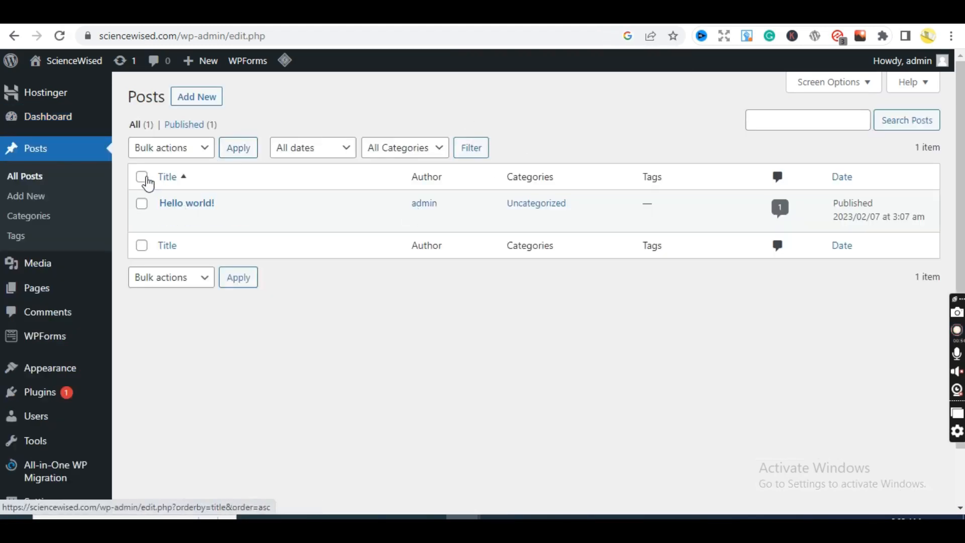
click(142, 177)
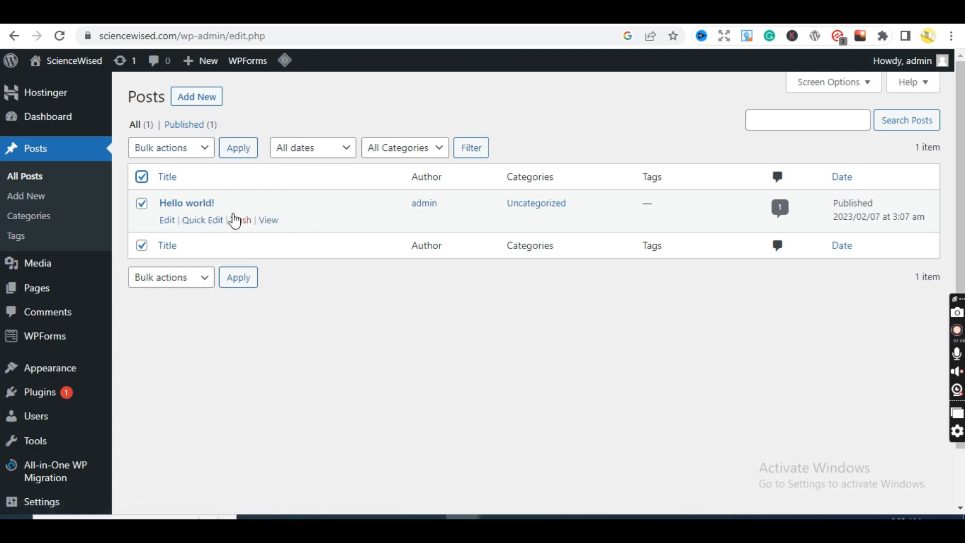
click(237, 221)
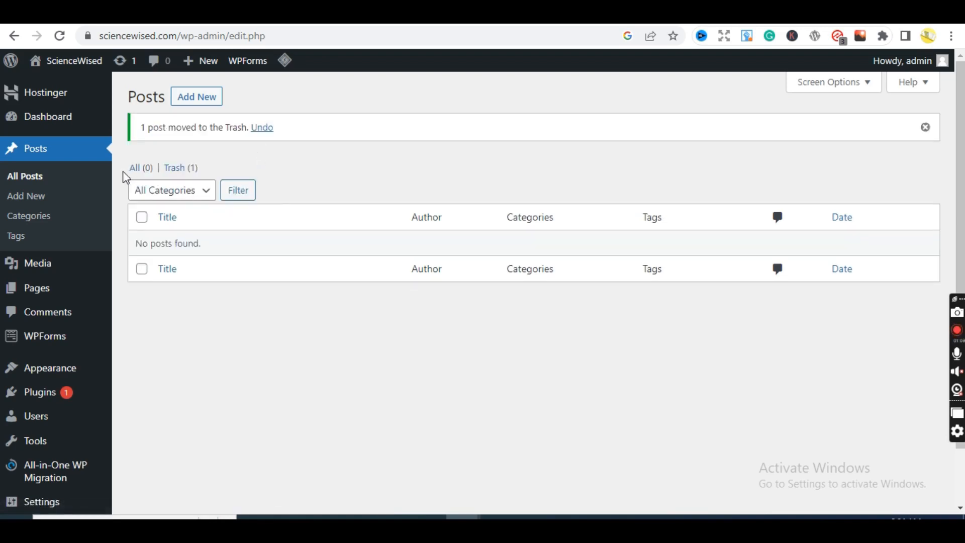
click(177, 171)
mouse_move(189, 203)
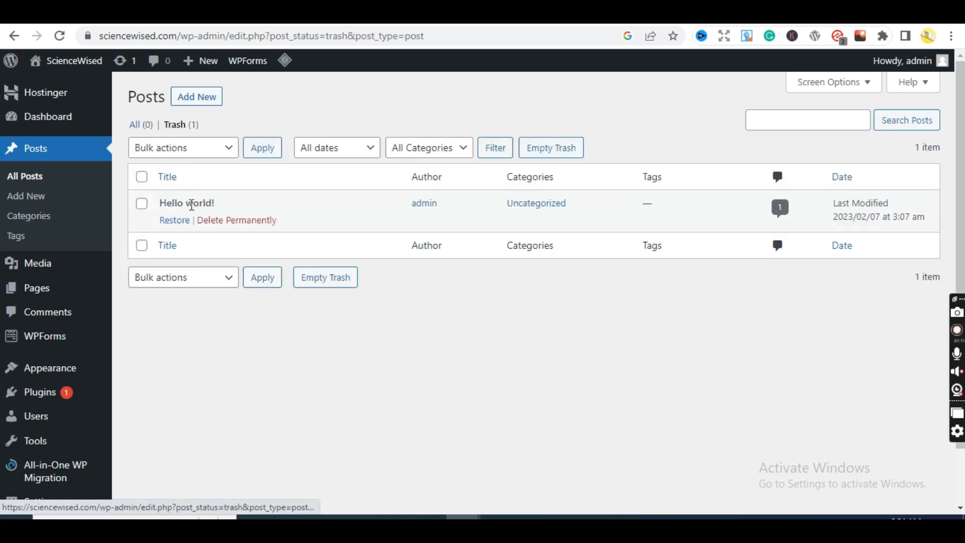
click(209, 223)
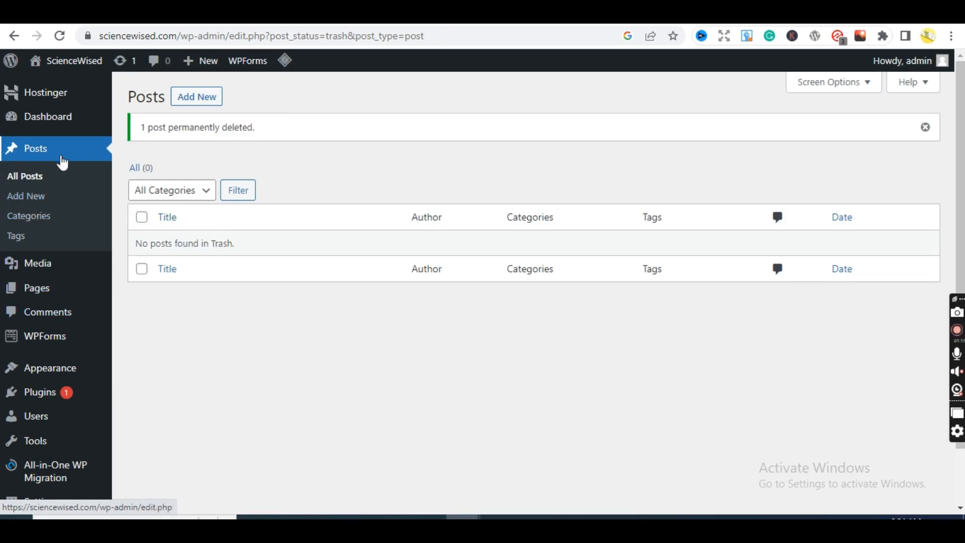
Select all installed plugins and deactivate them in bulk.
mouse_move(36, 295)
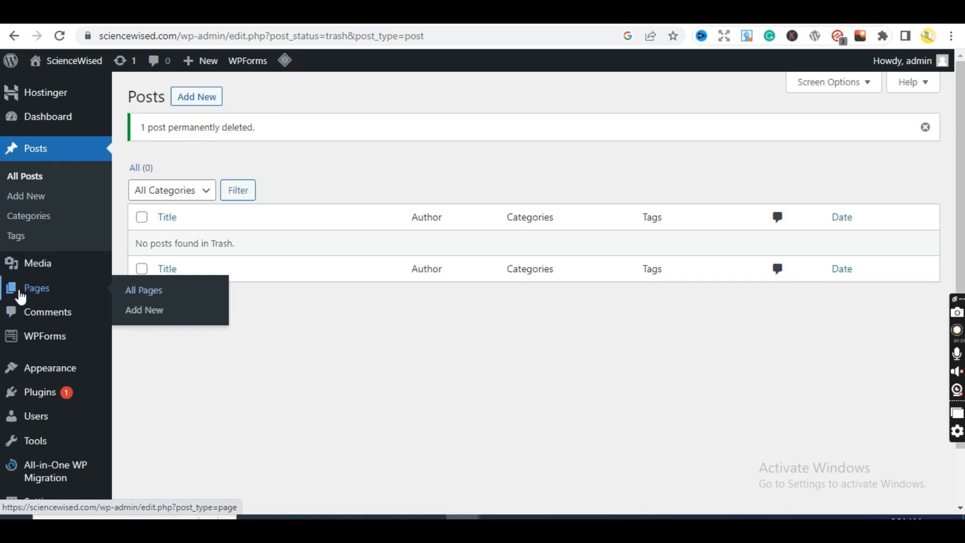
mouse_move(47, 395)
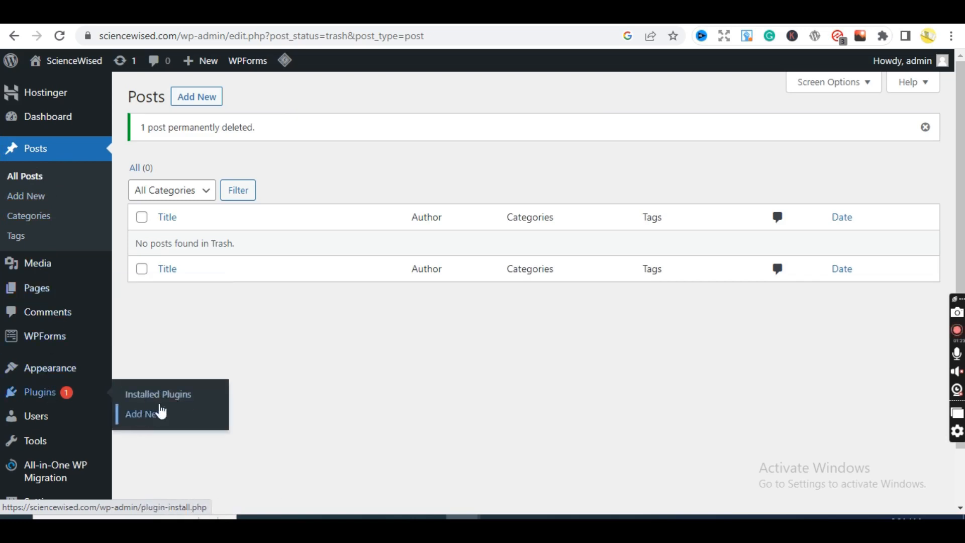
click(176, 395)
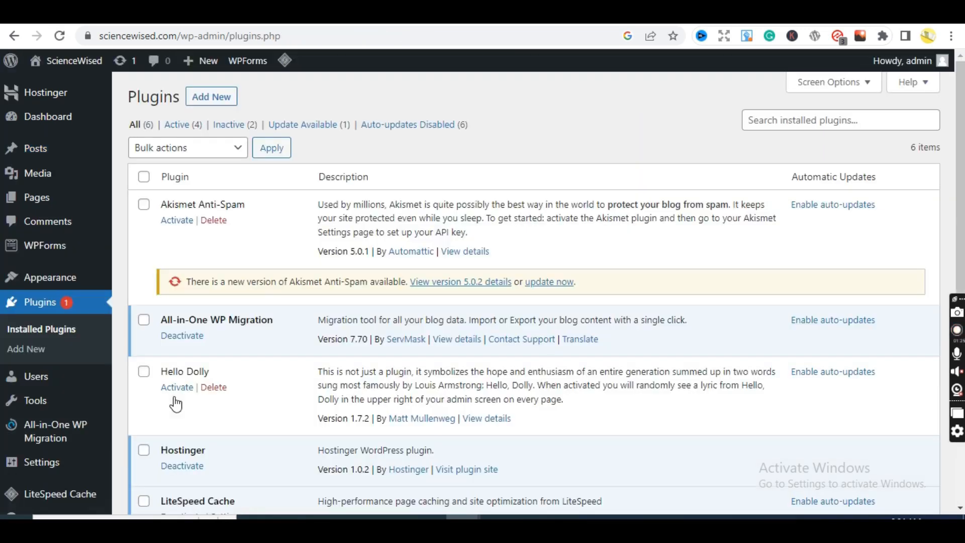
click(145, 178)
click(208, 154)
click(160, 195)
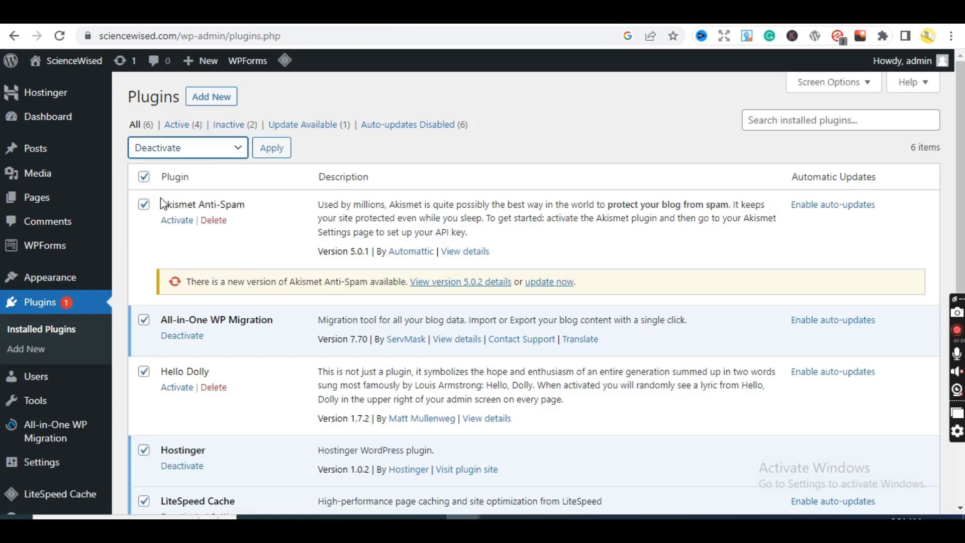
click(263, 160)
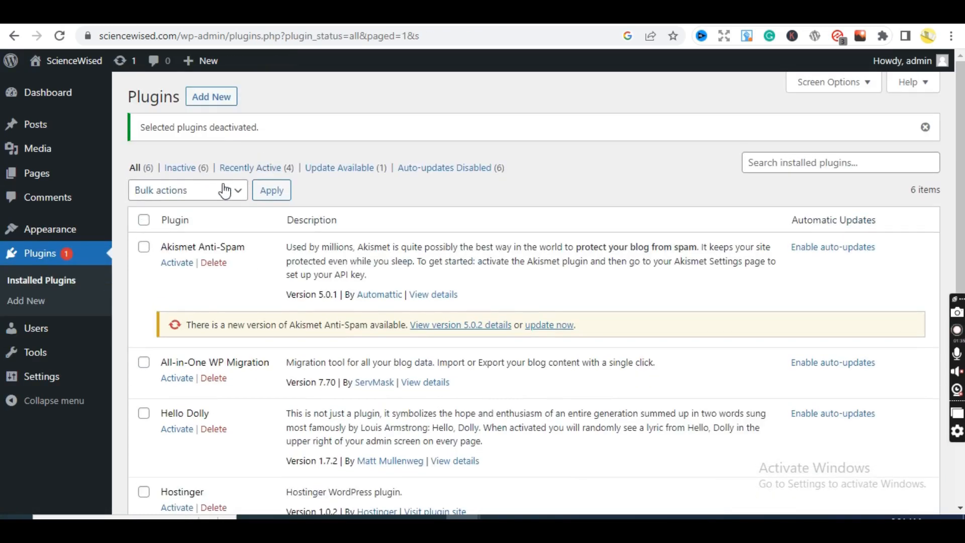
Select all installed plugins and delete them and their data in bulk.
click(219, 191)
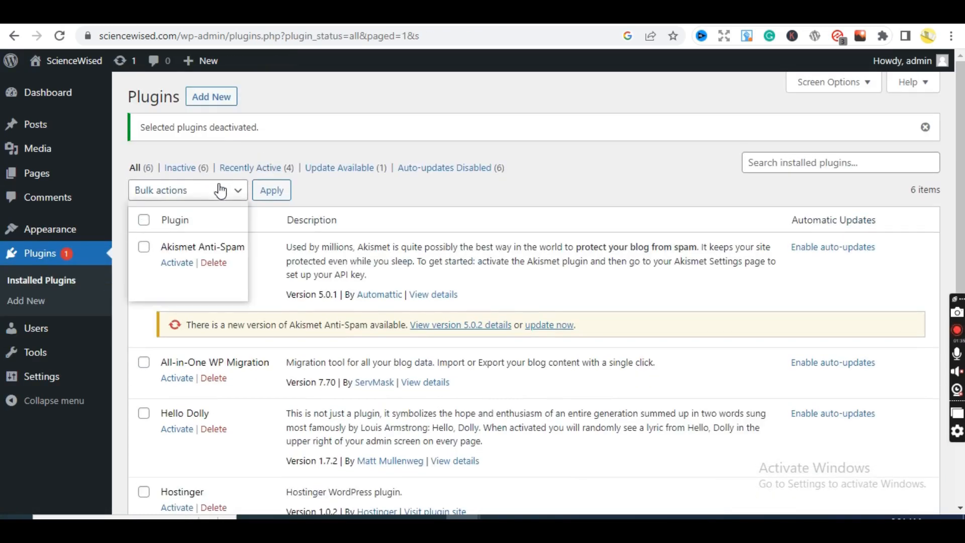
click(382, 130)
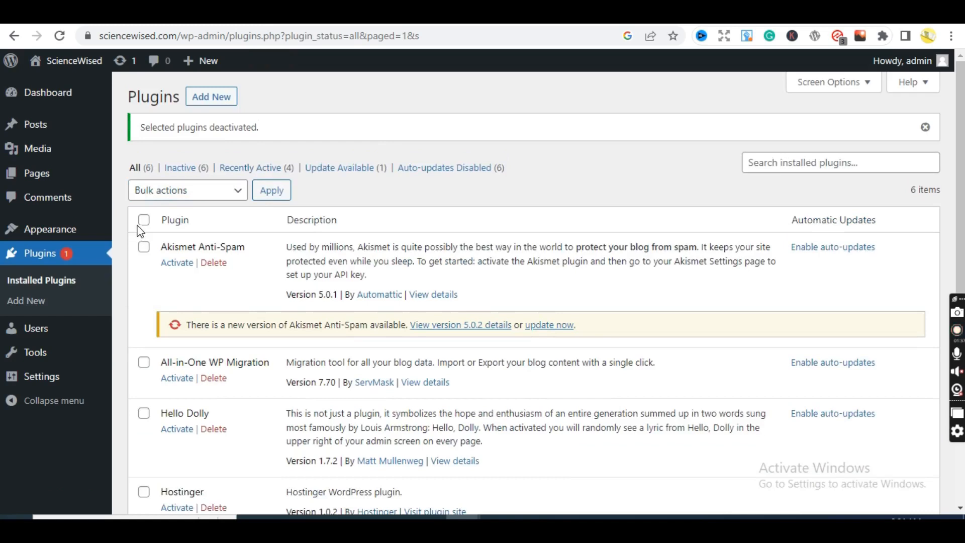
click(144, 219)
click(232, 191)
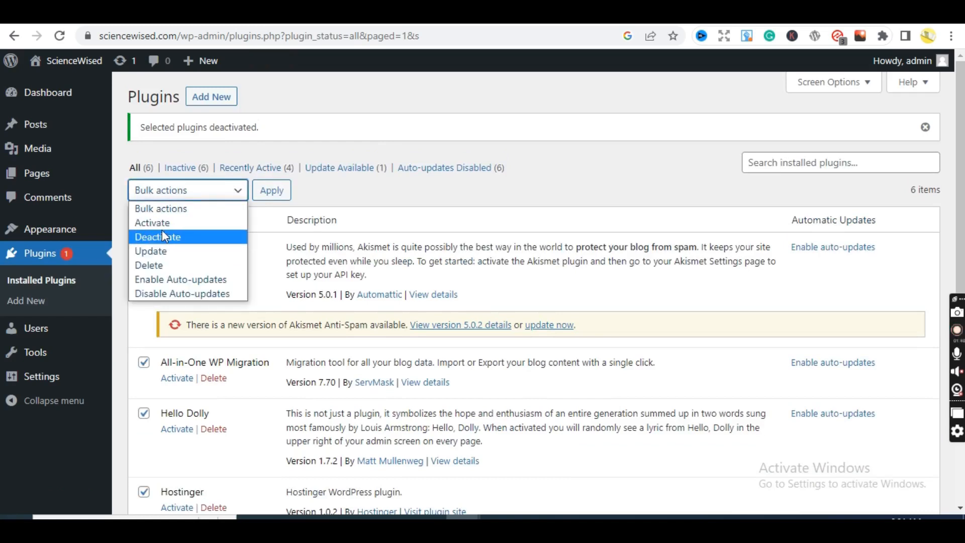
click(163, 266)
click(280, 190)
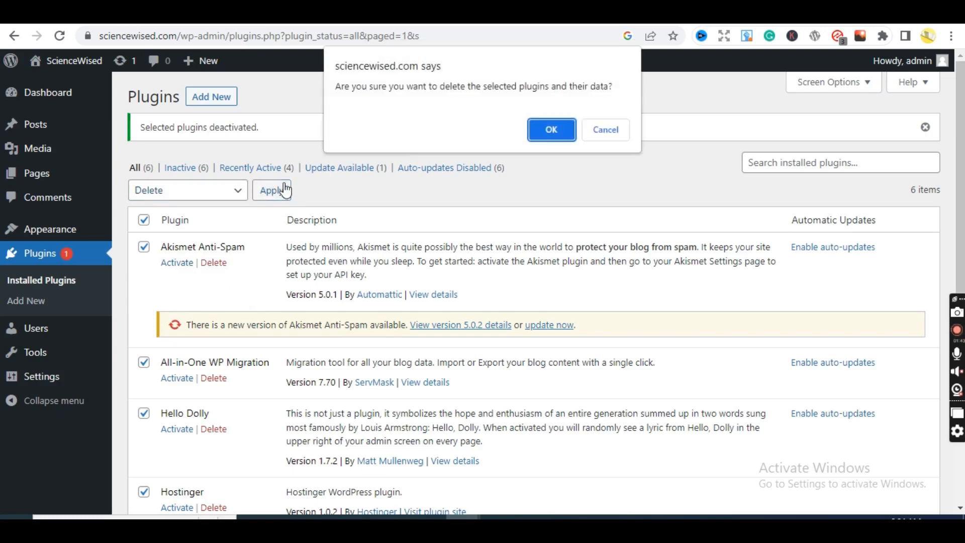
click(555, 128)
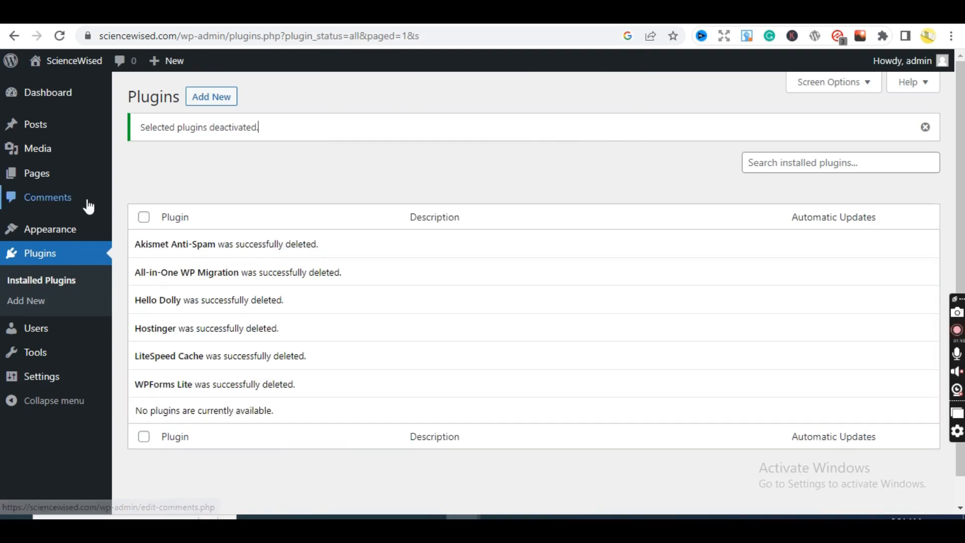
Go to the WordPress dashboard home and dismiss the welcome panel.
mouse_move(55, 92)
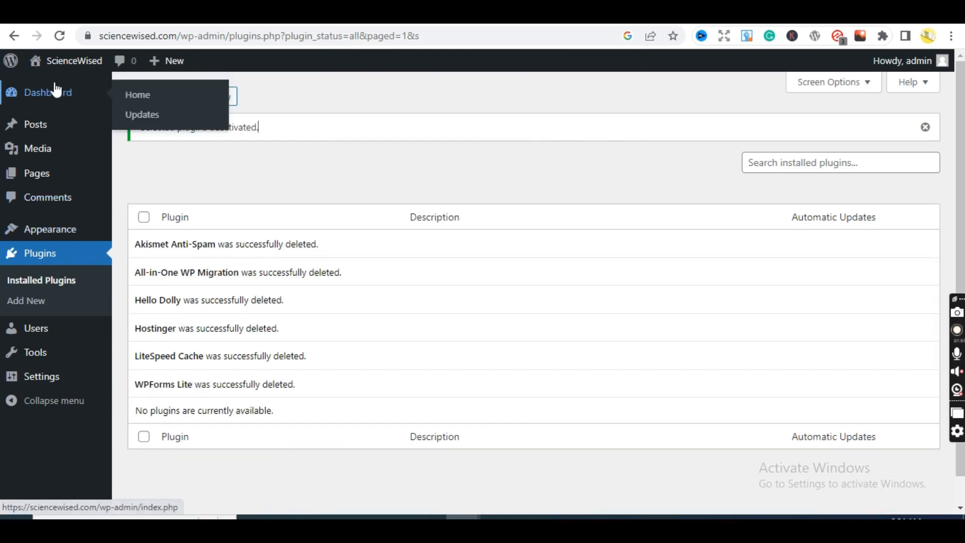
click(137, 102)
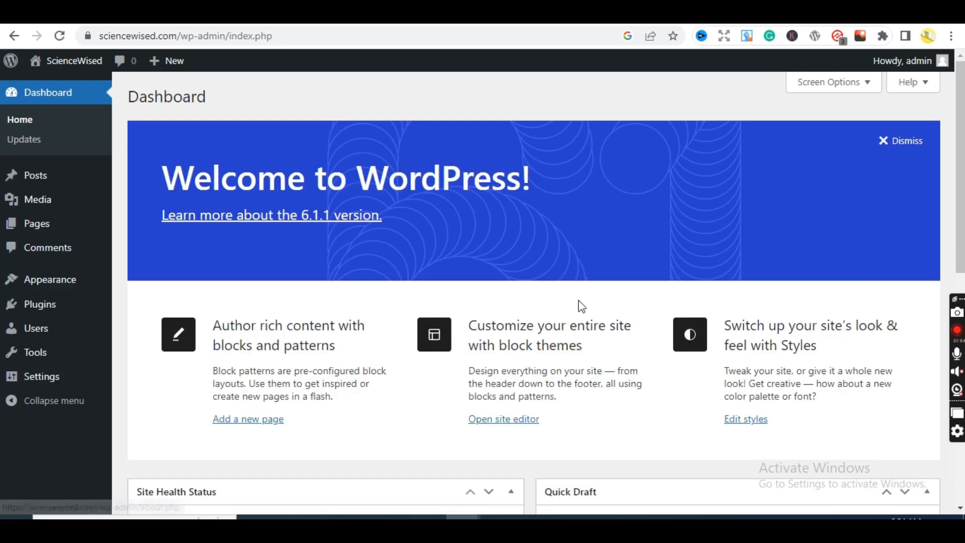
click(899, 144)
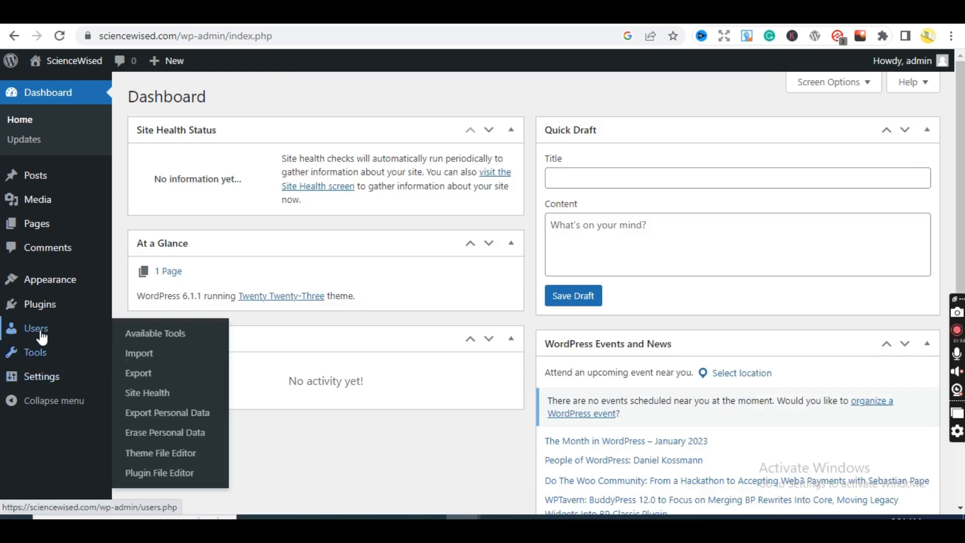
Search for "all-in" among the new plugins available to add.
mouse_move(35, 310)
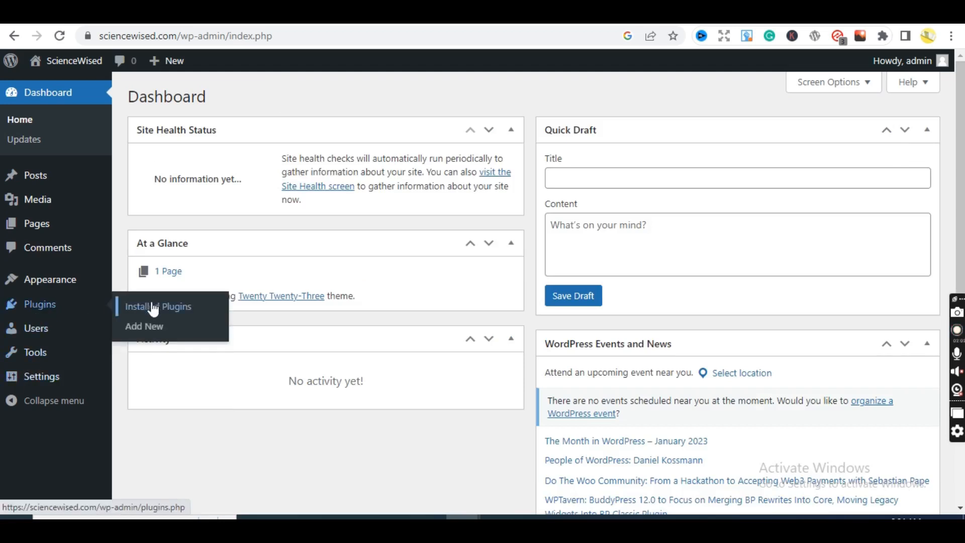
click(146, 326)
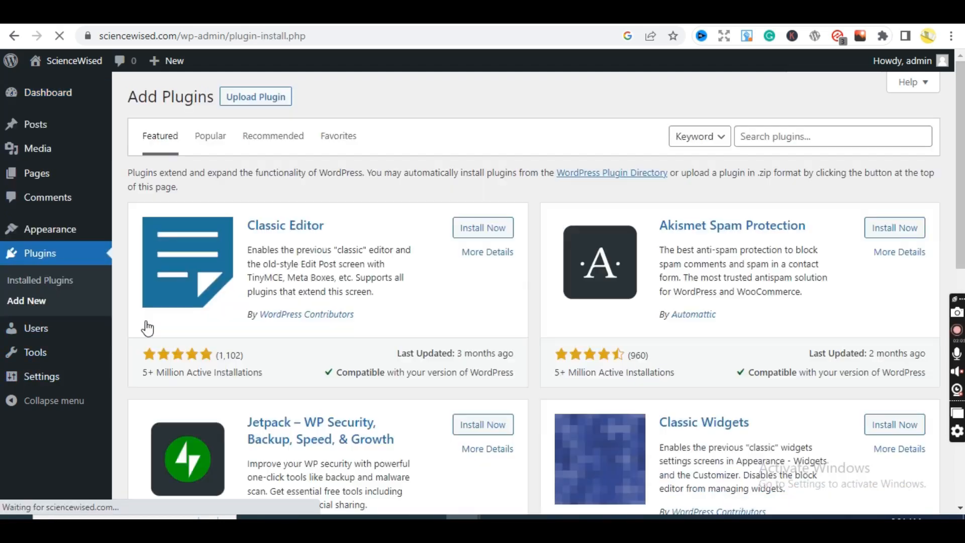
click(758, 137)
text(w)
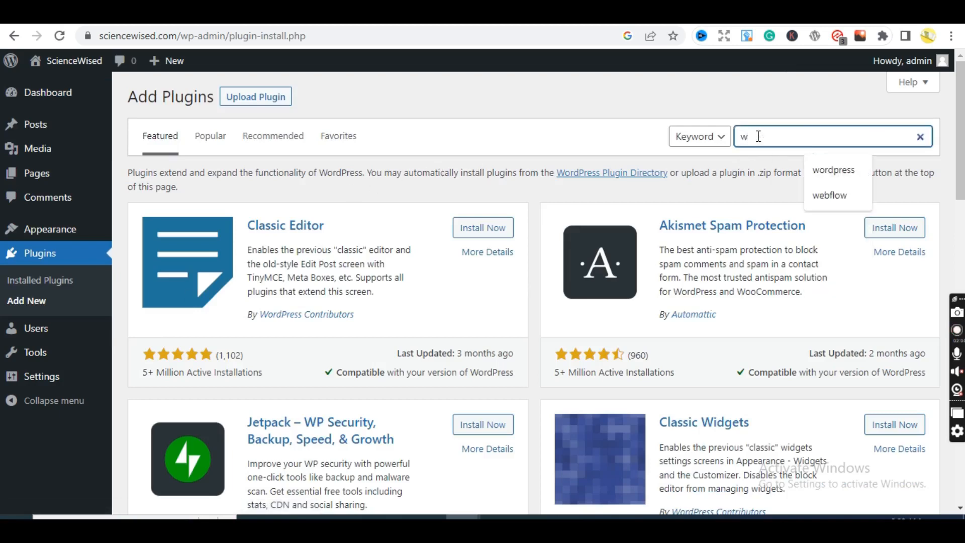
text(p)
key(BackSpace)
key(BackSpace)
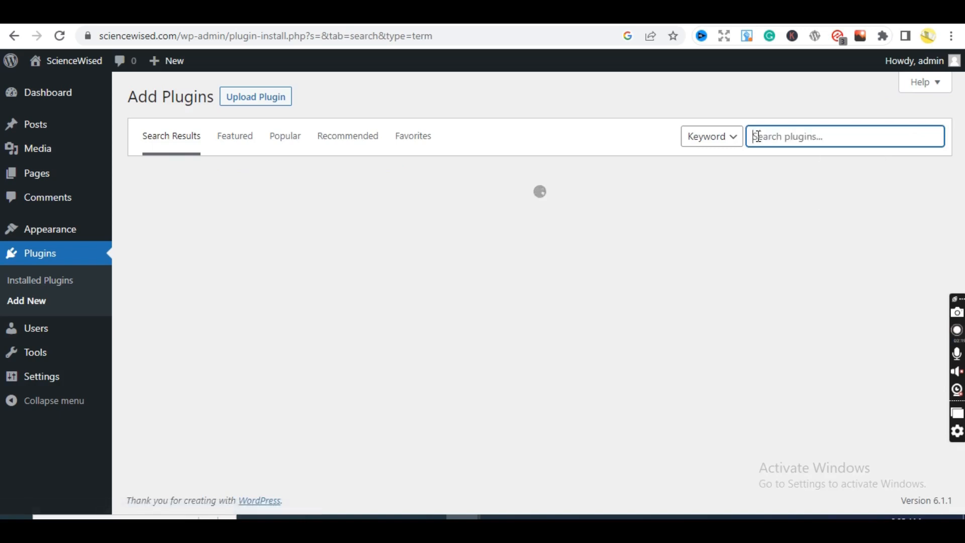
text(all)
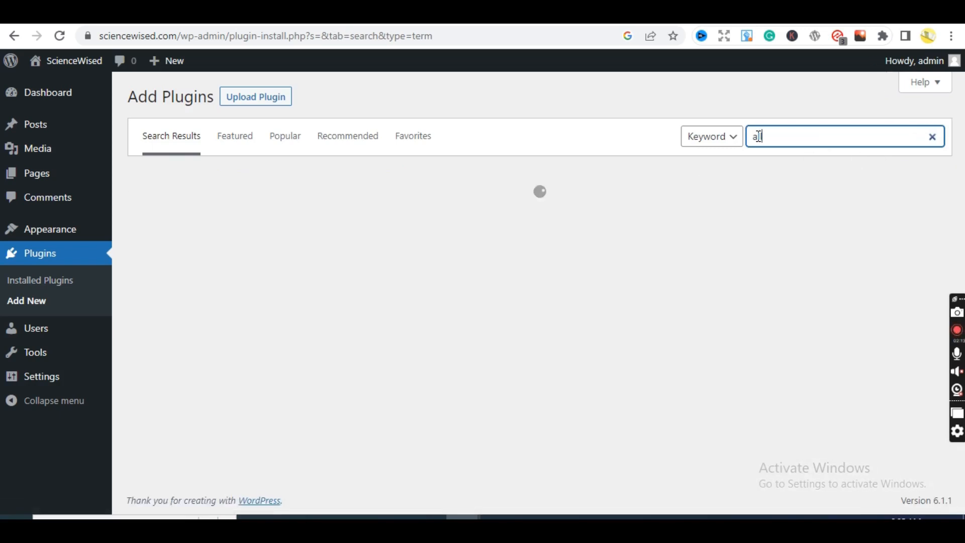
text(-i)
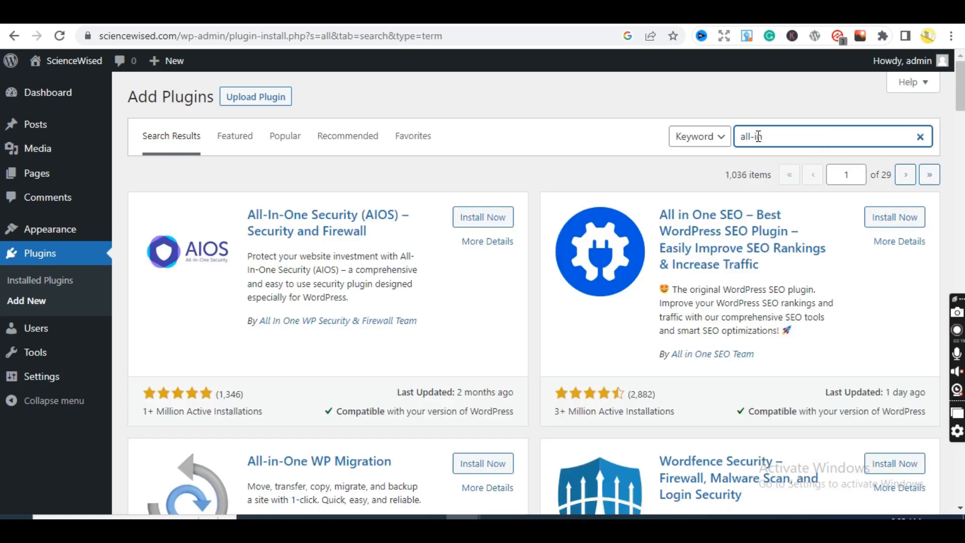
text(n)
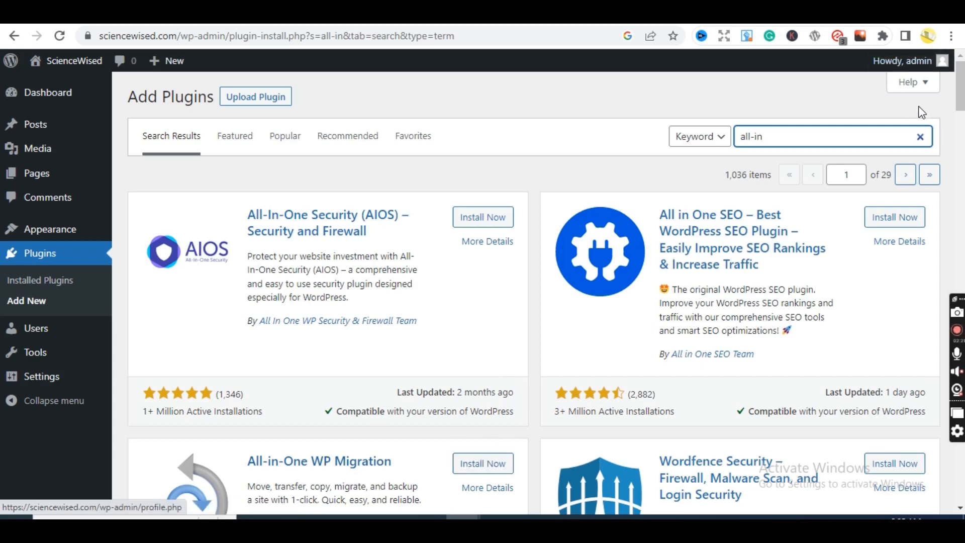
Install and activate the All-in-One WP Migration plugin by ServMask.
drag(959, 103, 958, 126)
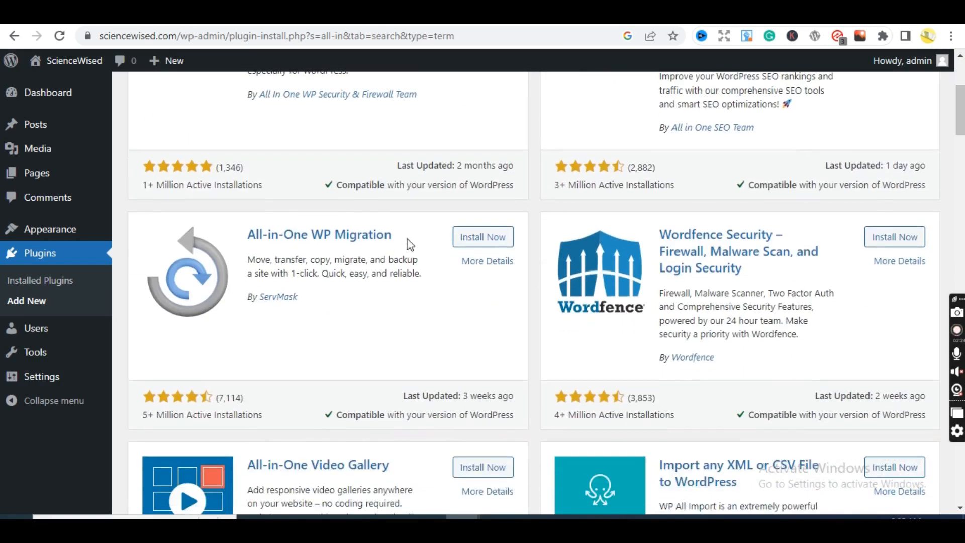
click(478, 243)
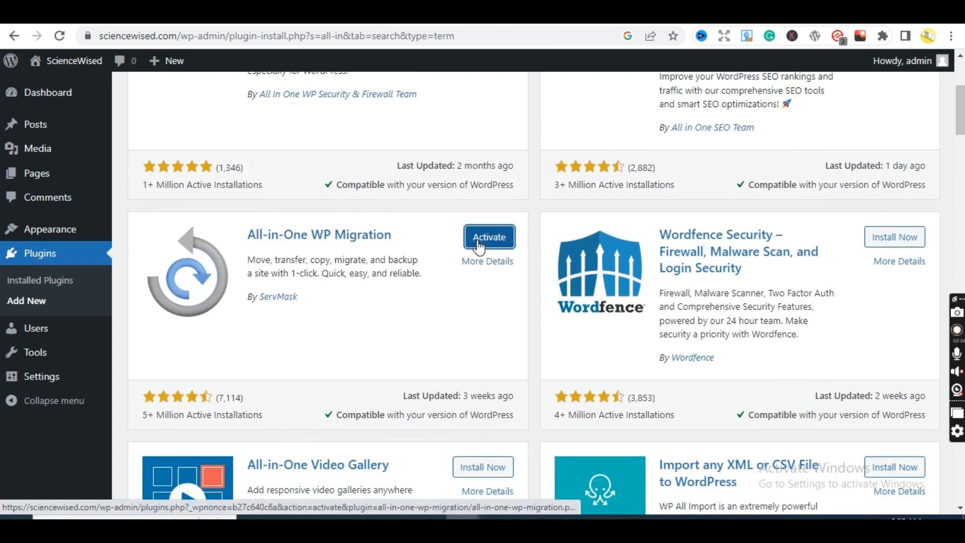
click(508, 243)
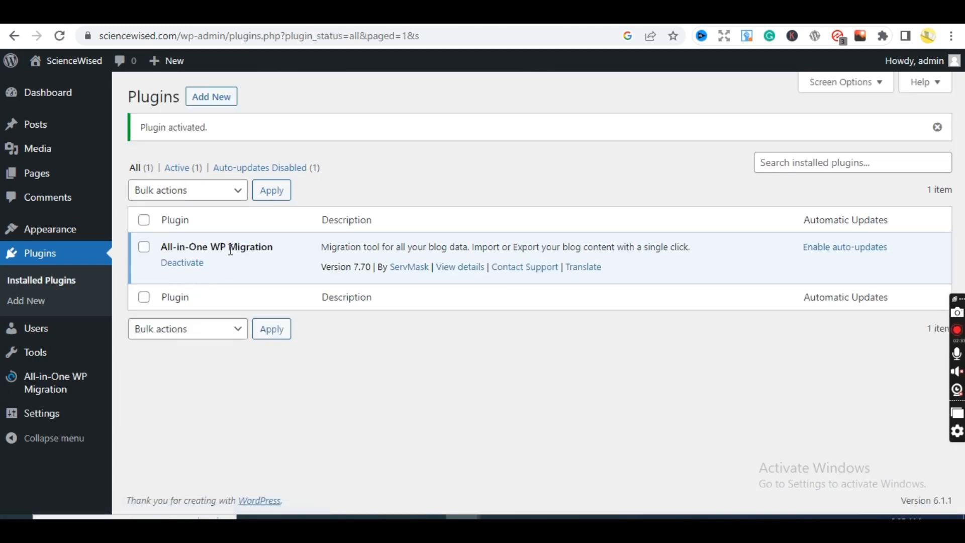
Try to import the exported WPRESS file from the Downloads folder with All-in-One WP Migration, and stop the running import.
mouse_move(35, 388)
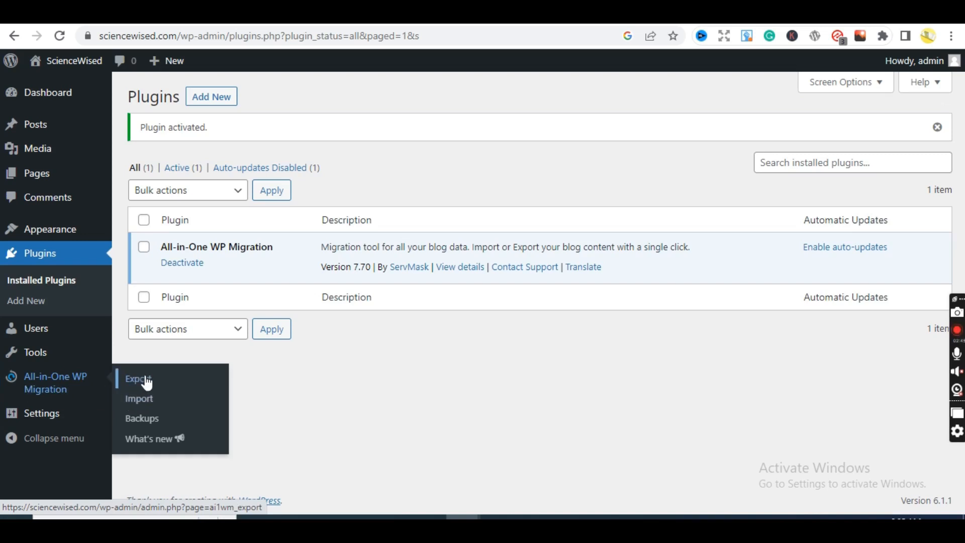
click(148, 405)
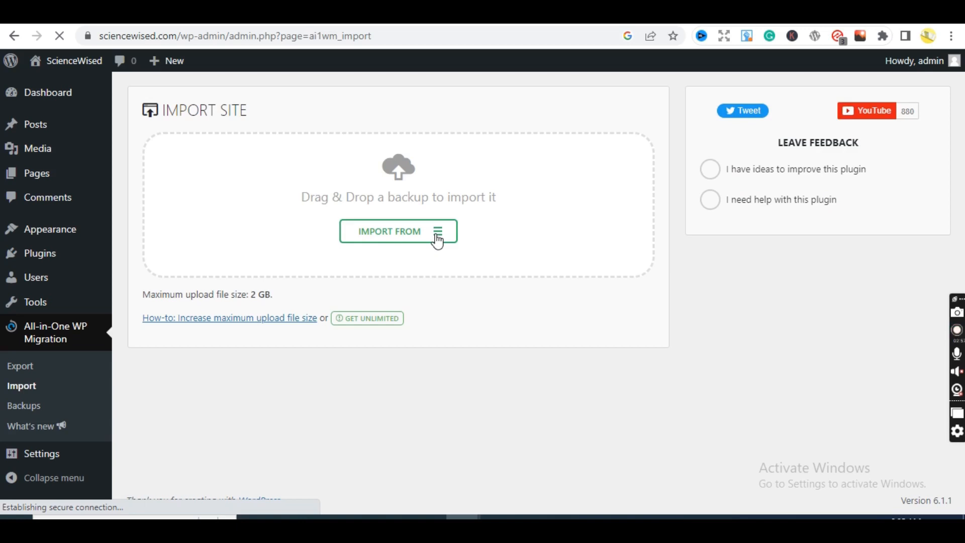
click(437, 237)
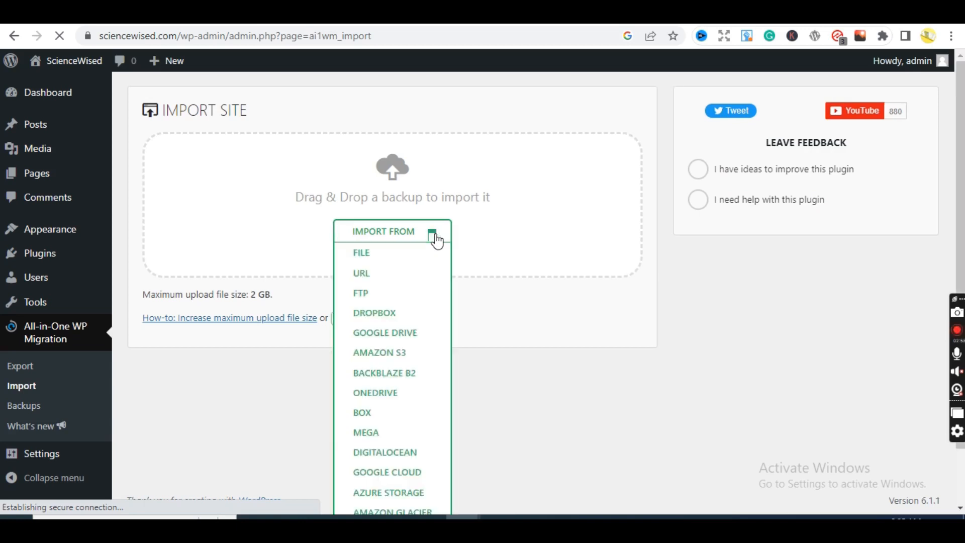
click(366, 256)
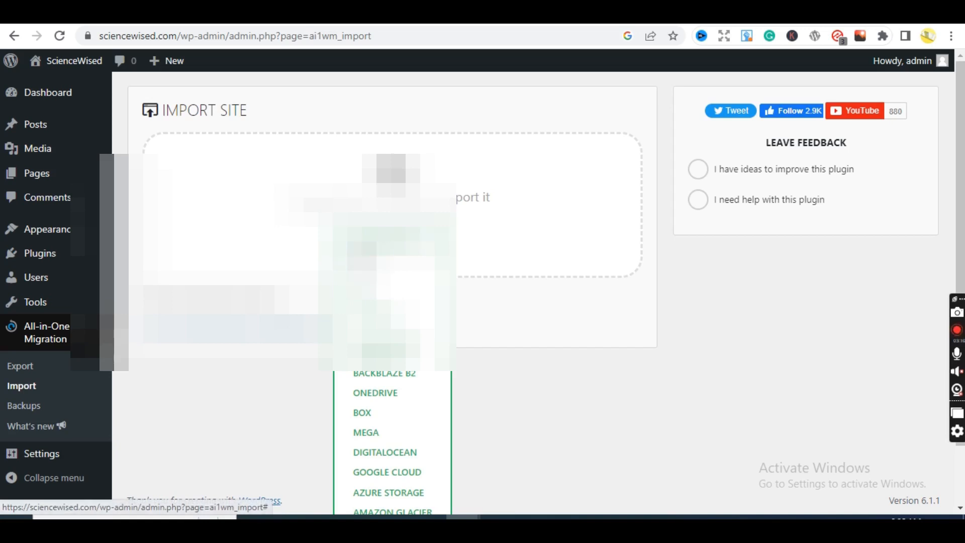
click(362, 254)
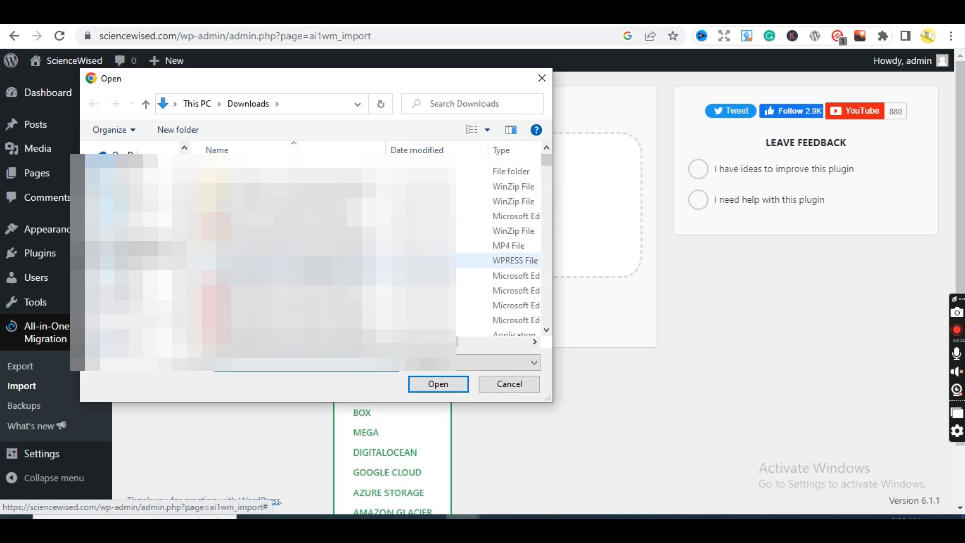
click(326, 260)
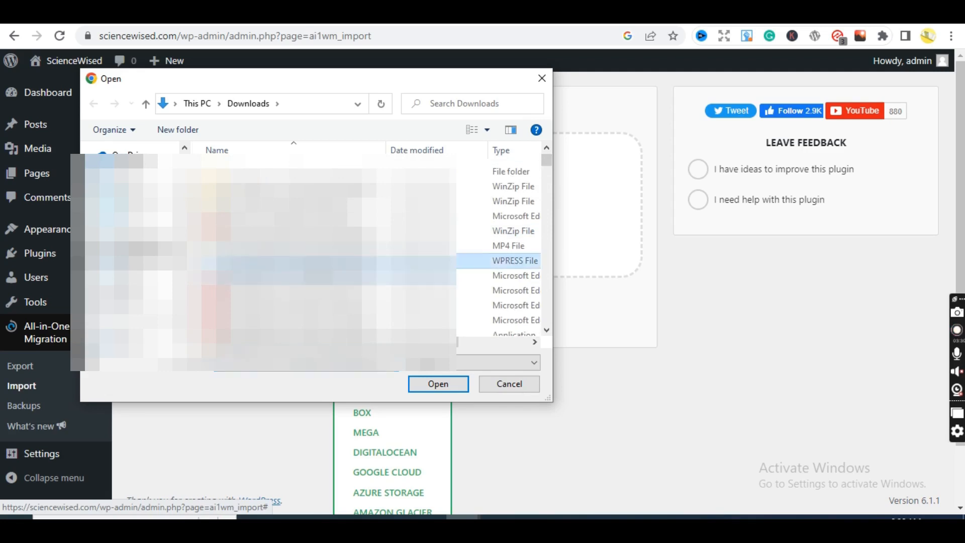
click(425, 384)
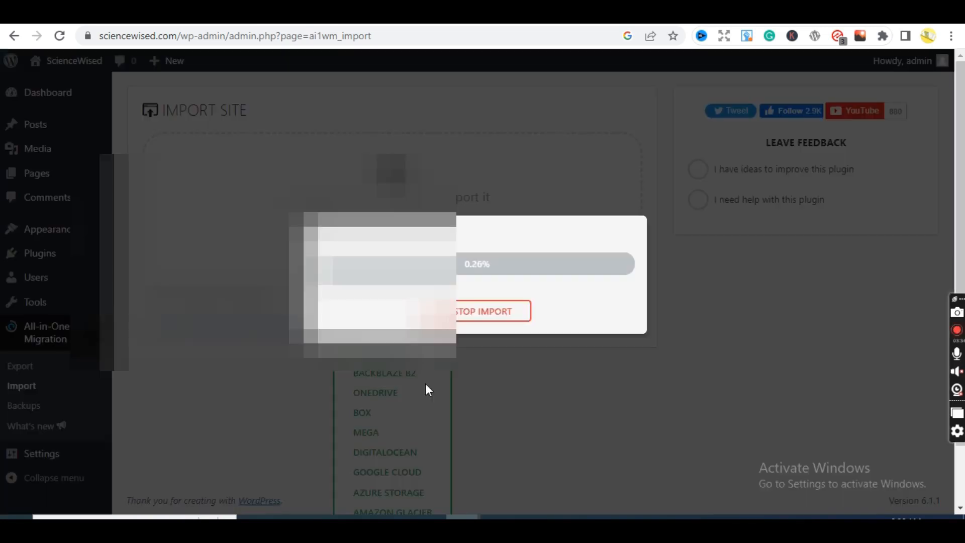
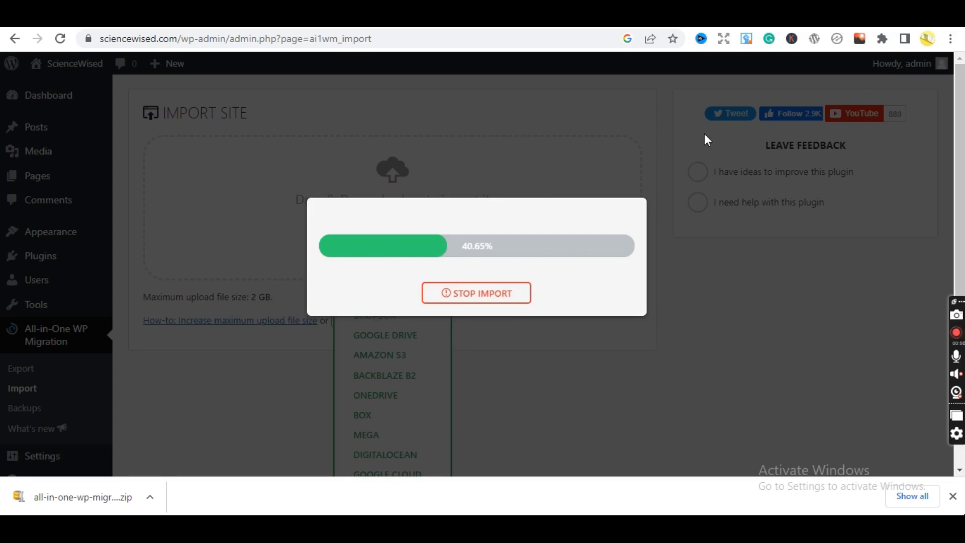
click(478, 297)
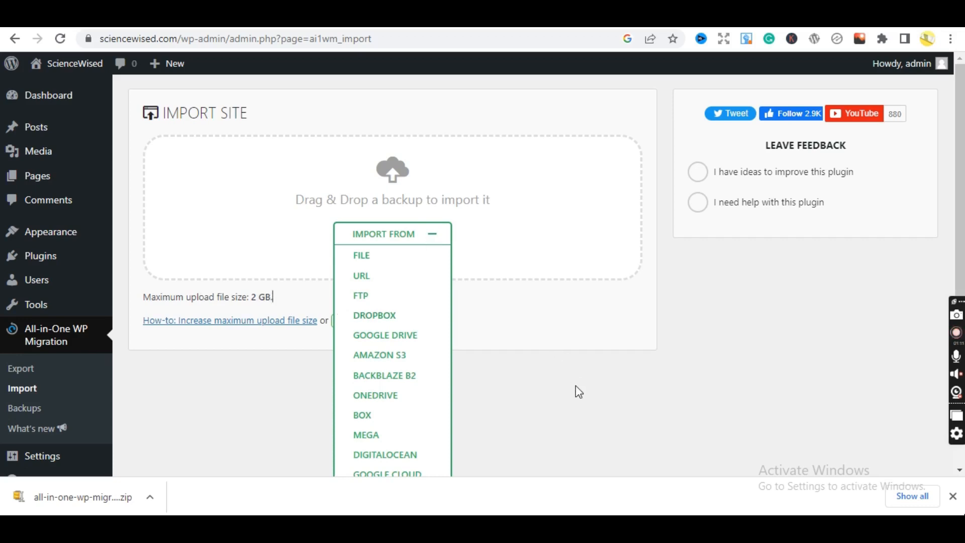
click(424, 244)
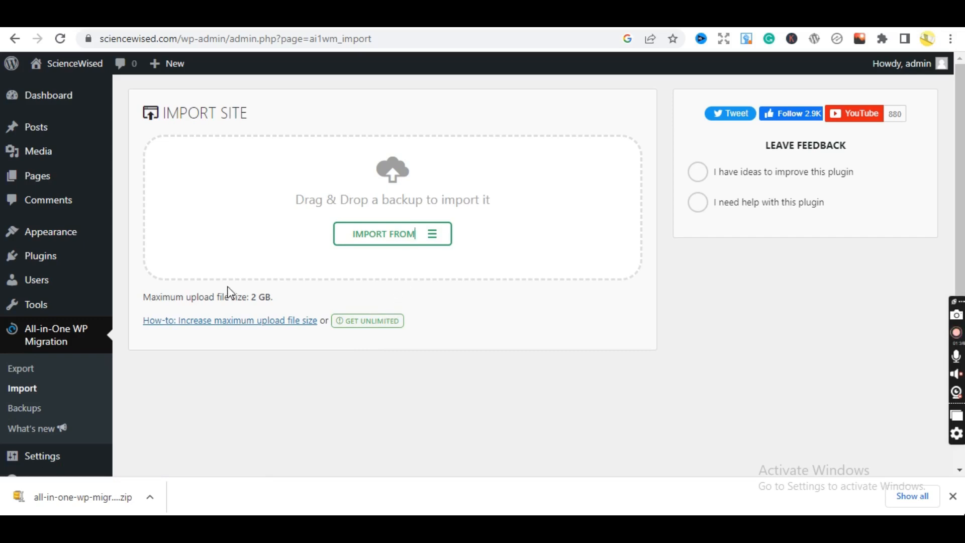
Examine the yearly license price of ServMask's Unlimited Extension and return to the site import page.
click(358, 327)
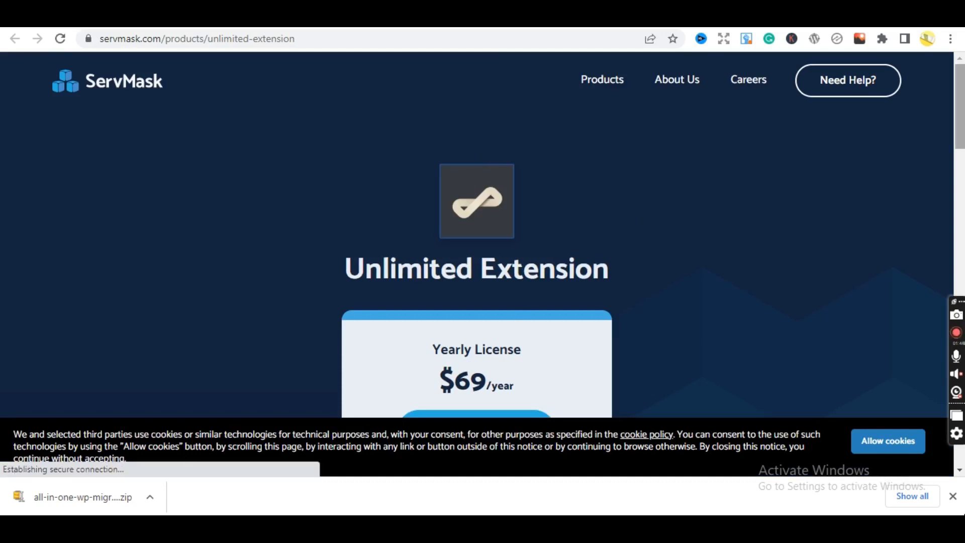
scroll(827, 111, down, 4)
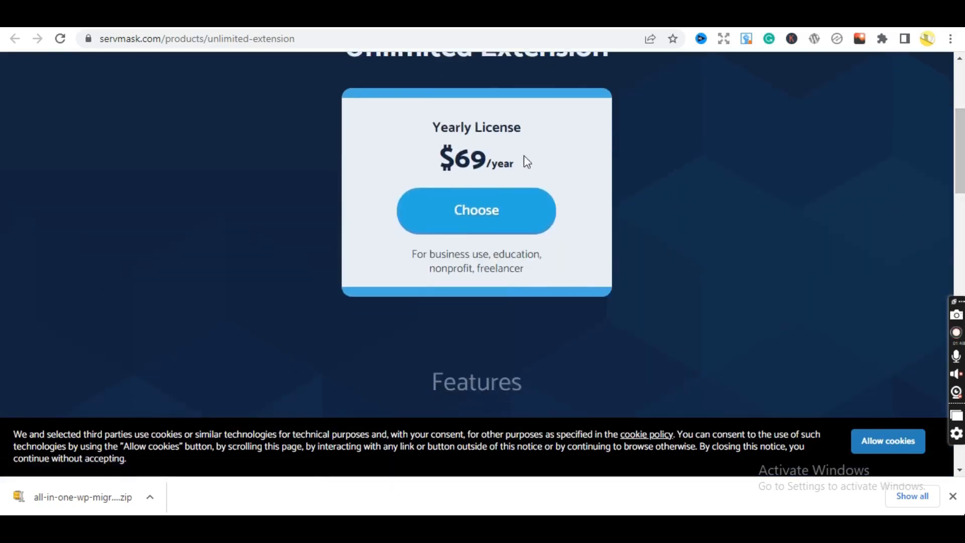
drag(960, 171, 958, 145)
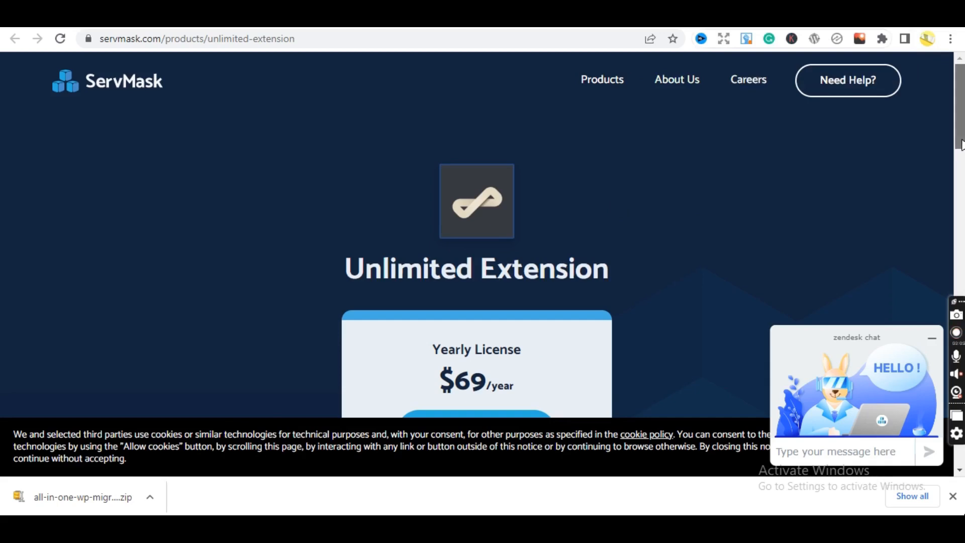
drag(961, 145, 937, 83)
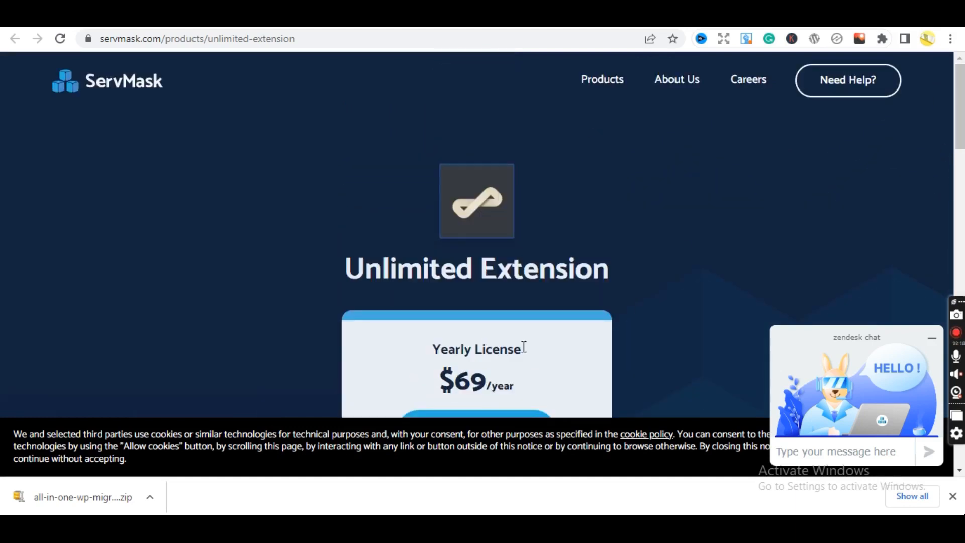
click(733, 19)
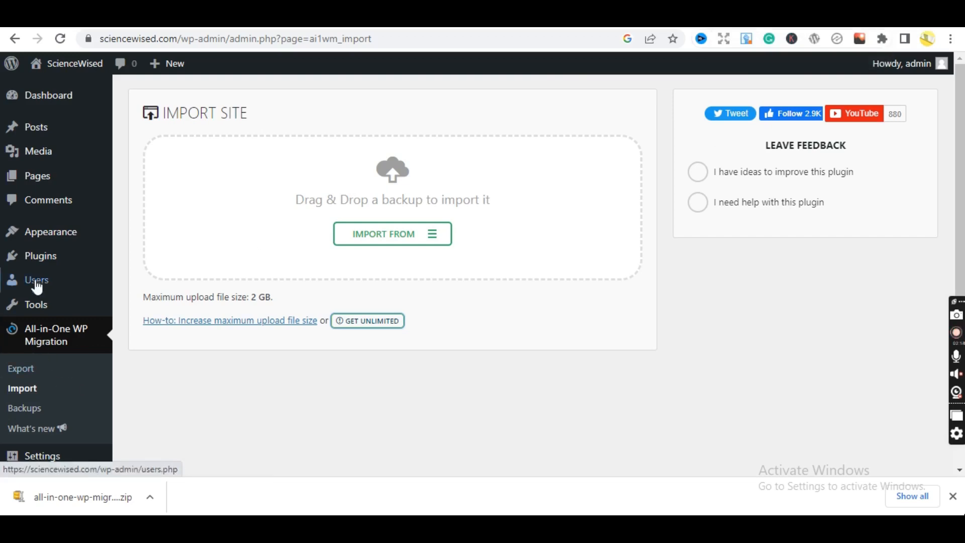
Deactivate the All-in-One WP Migration plugin in the list of installed plugins.
mouse_move(40, 262)
click(138, 259)
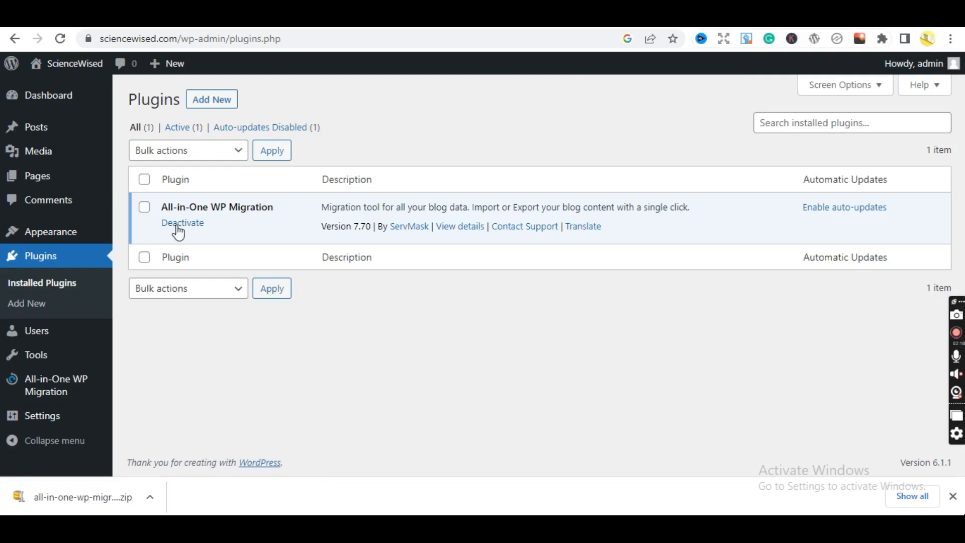
click(178, 225)
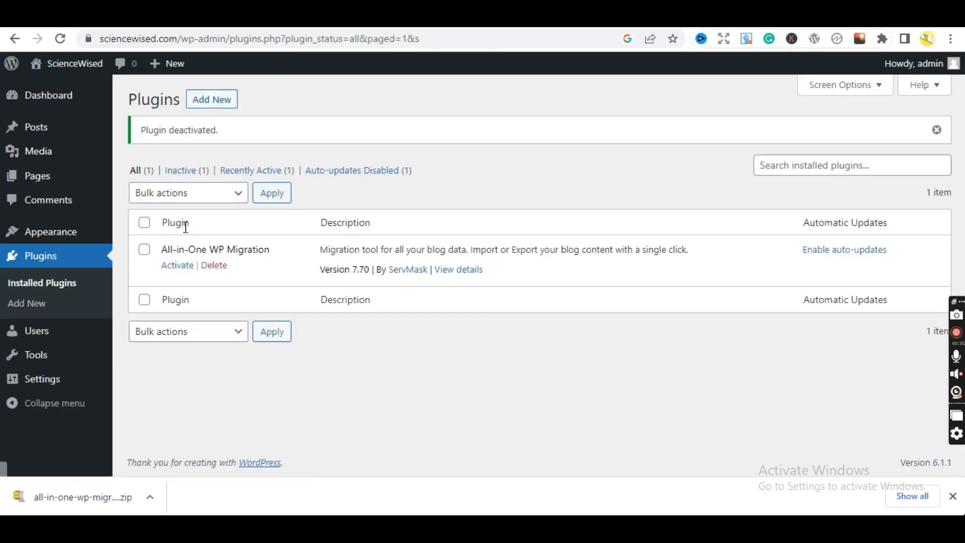
Delete the deactivated All-in-One WP Migration plugin and its data from the installed plugins.
click(213, 266)
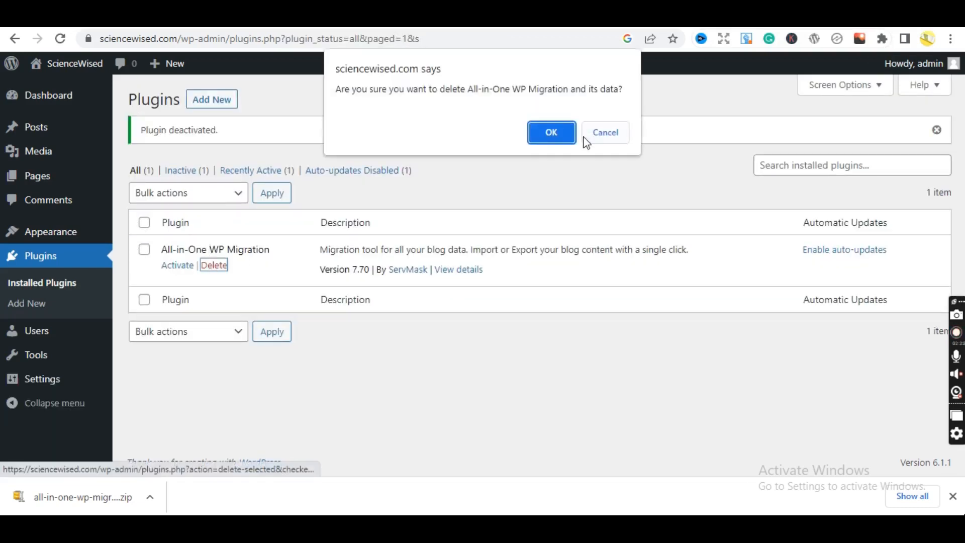
click(541, 133)
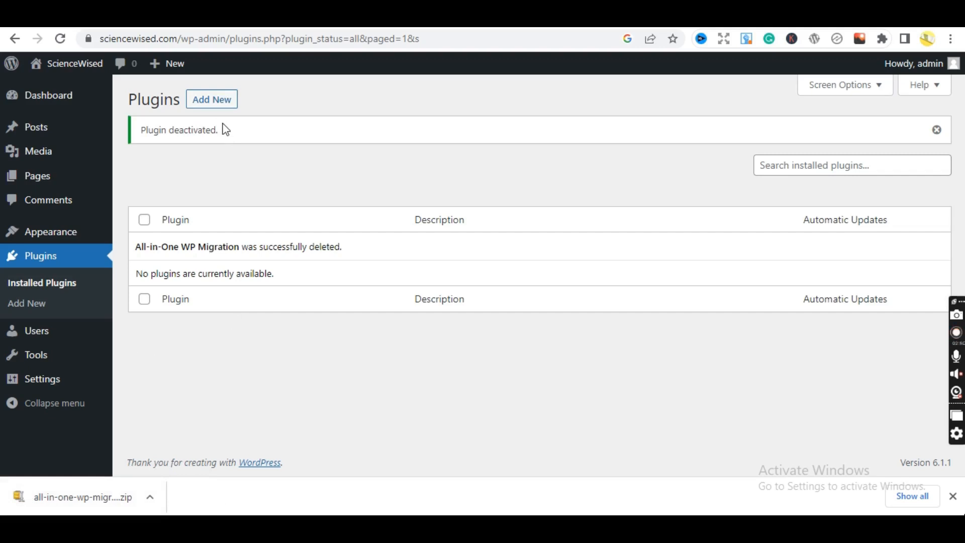
Upload the plugin file all-in-one-wp-migration-100GB (3).zip from the Downloads folder, then install and activate it.
click(230, 100)
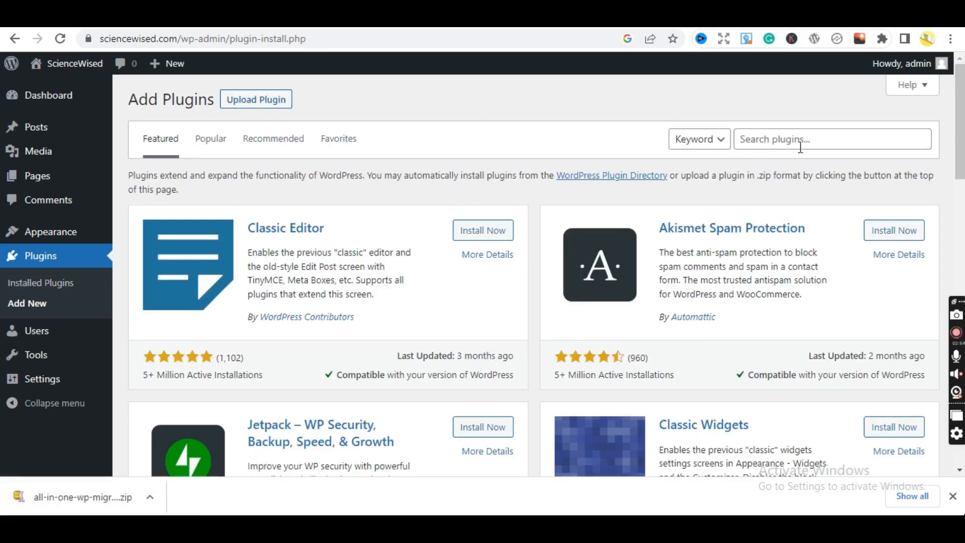
click(247, 106)
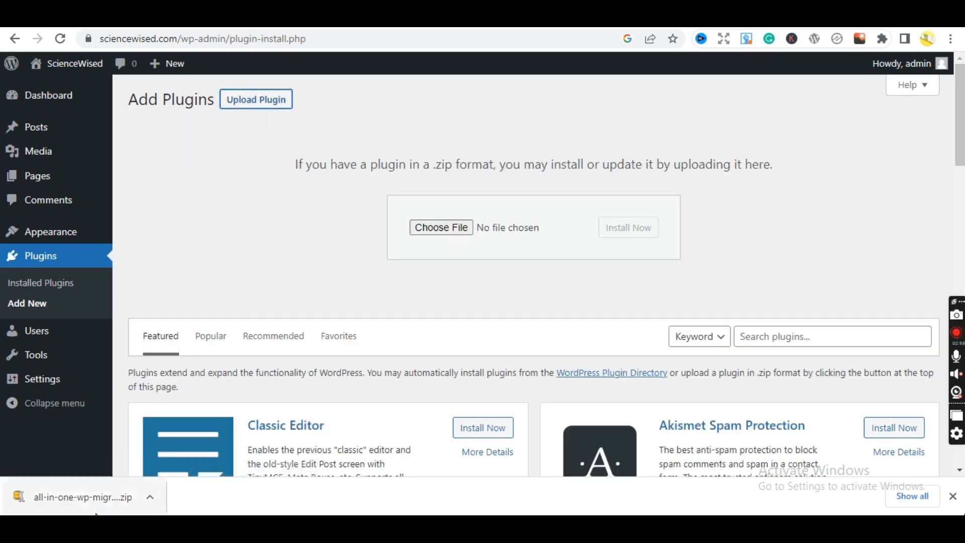
drag(75, 496, 467, 210)
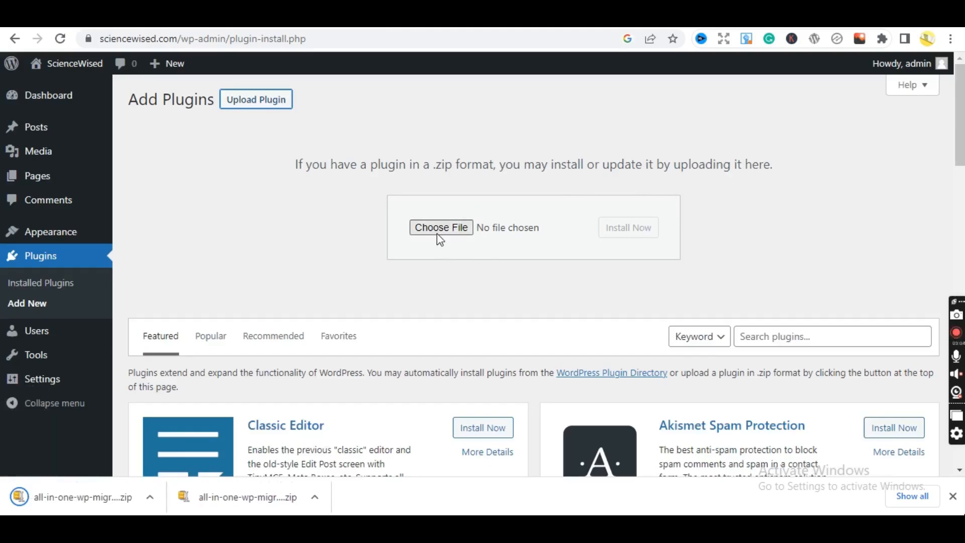
click(436, 233)
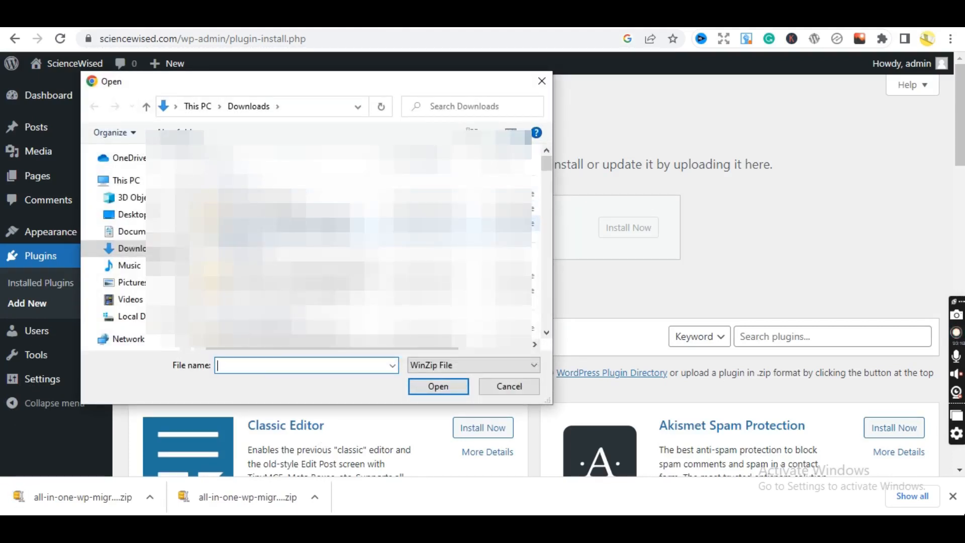
click(342, 232)
click(427, 384)
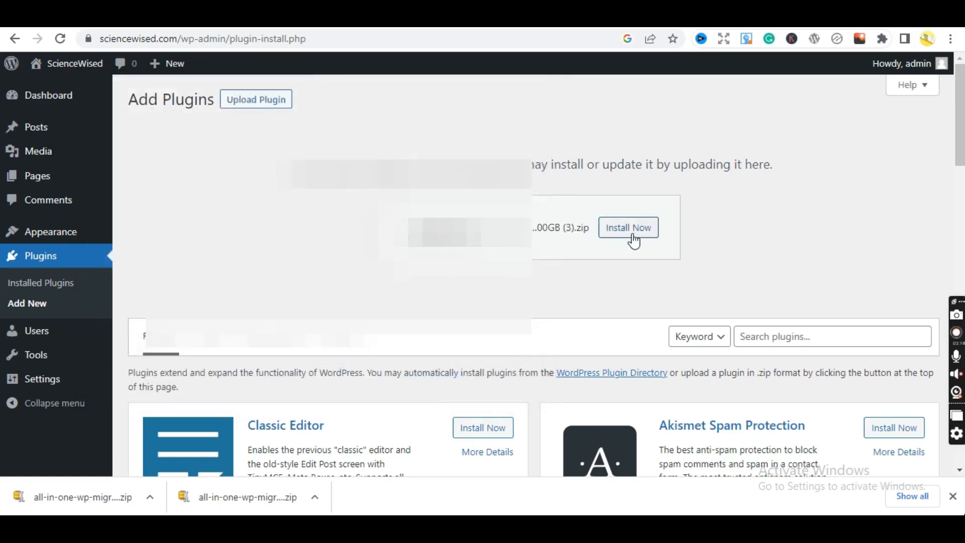
click(629, 228)
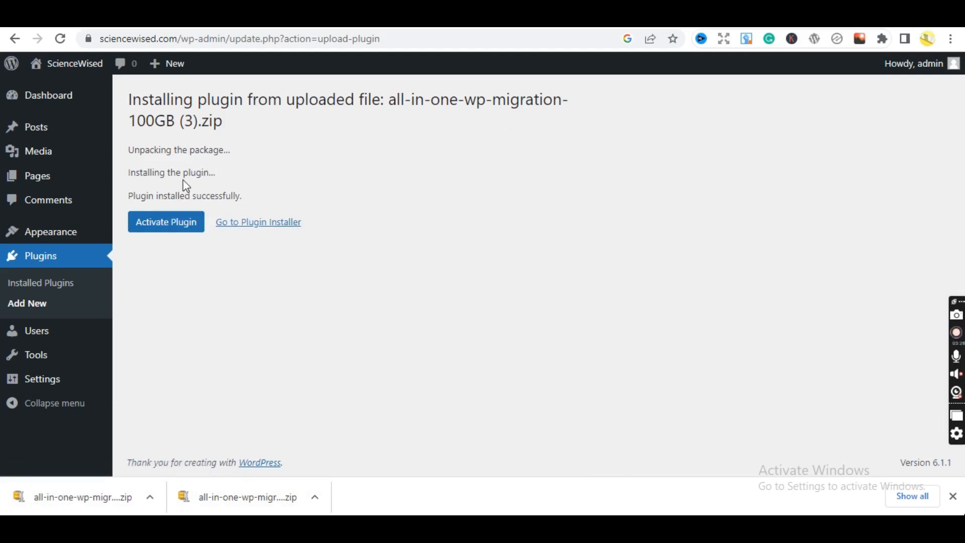
click(180, 229)
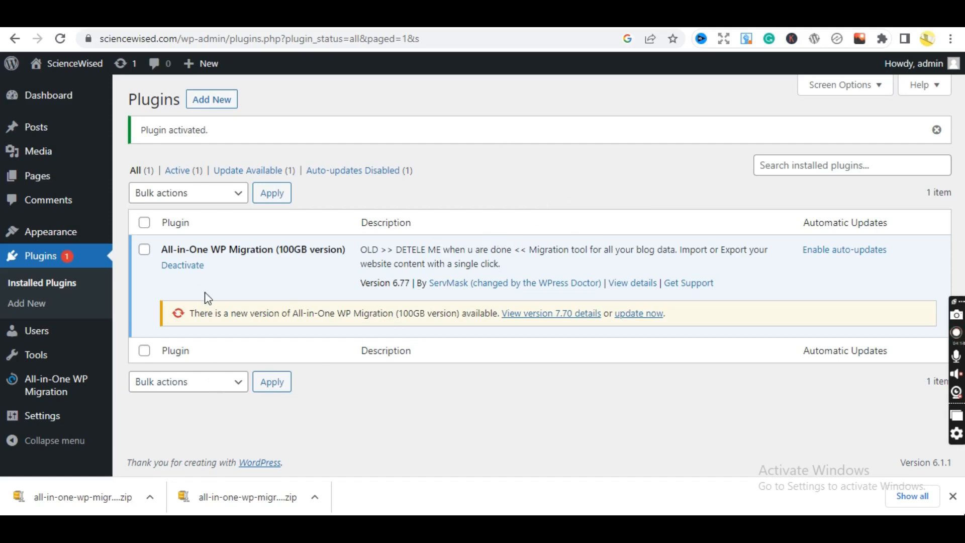
mouse_move(50, 392)
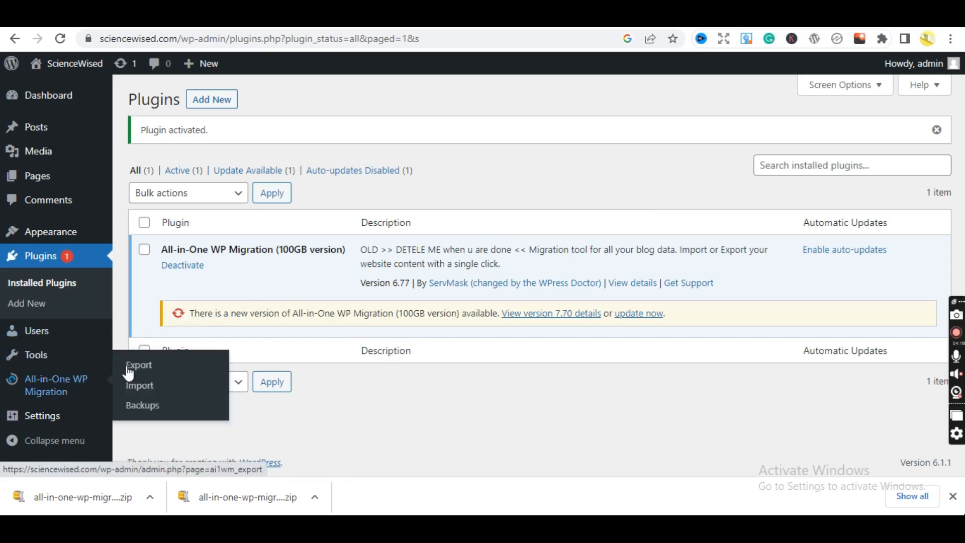
click(142, 388)
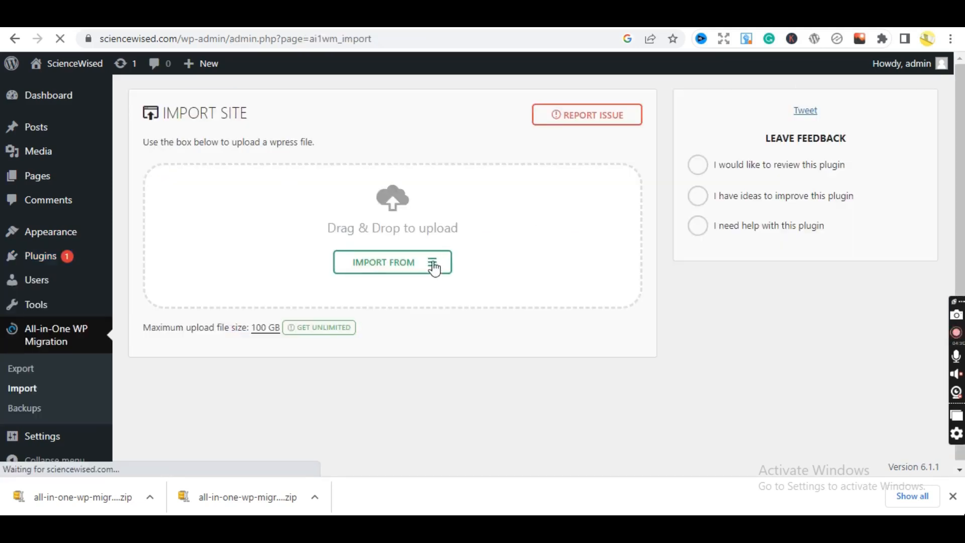
click(431, 264)
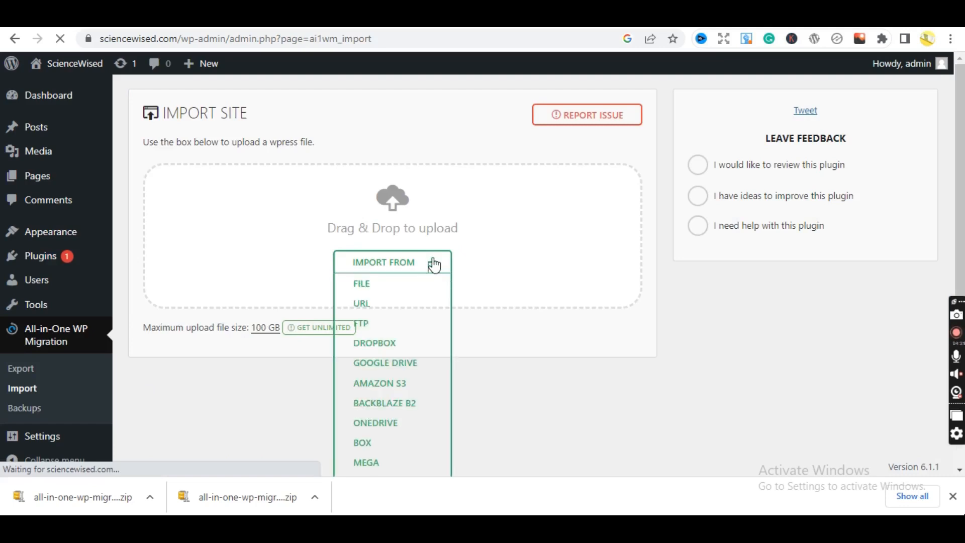
click(370, 285)
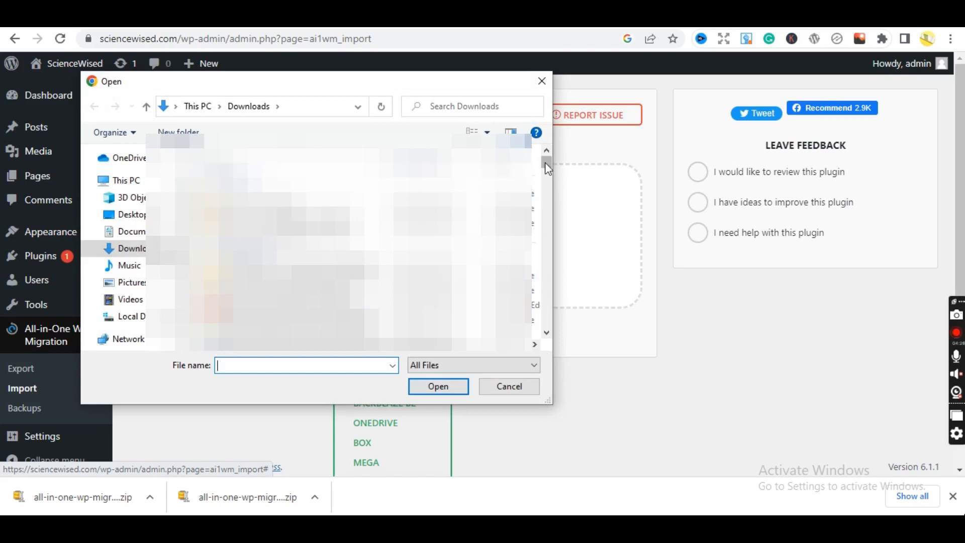
drag(548, 163, 546, 164)
click(257, 221)
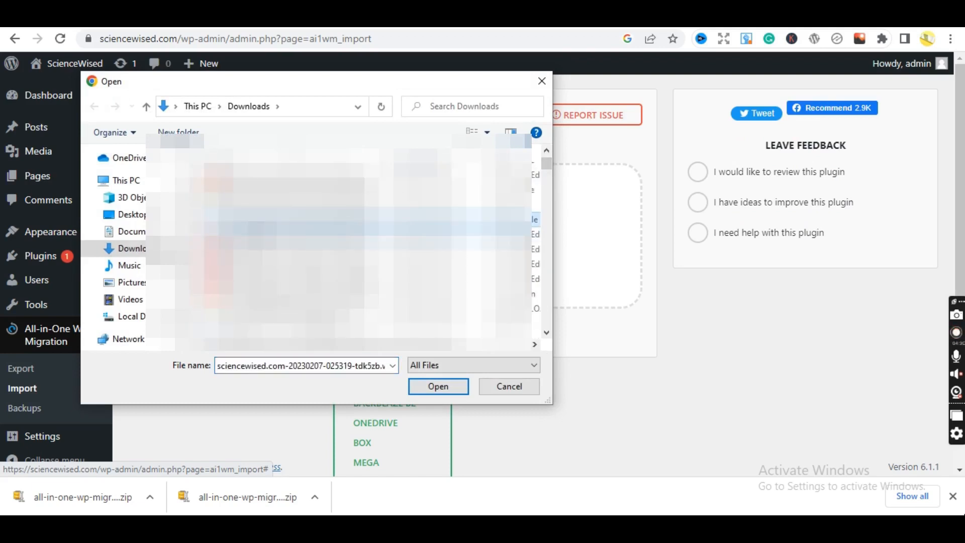
click(436, 387)
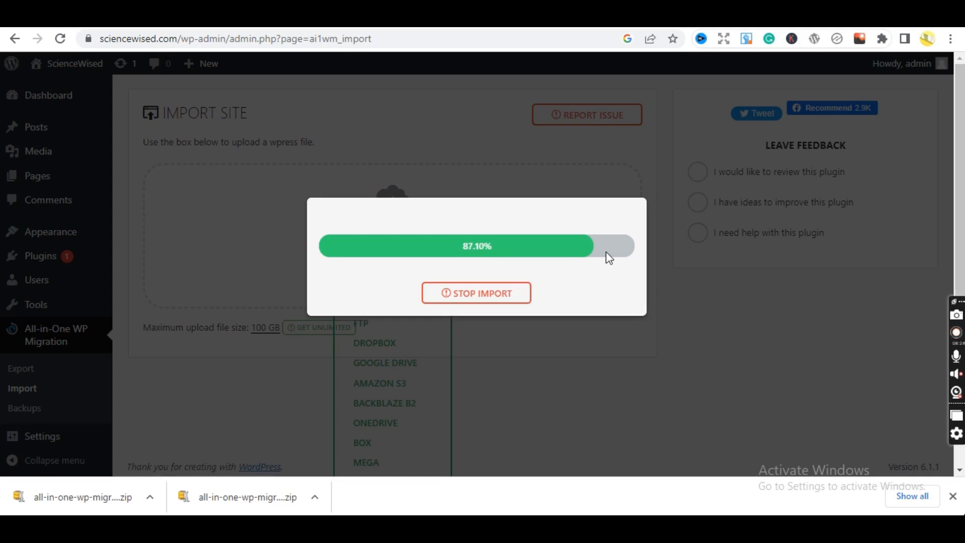
mouse_move(960, 181)
mouse_down()
mouse_move(959, 241)
mouse_move(959, 180)
mouse_up()
drag(961, 300, 960, 401)
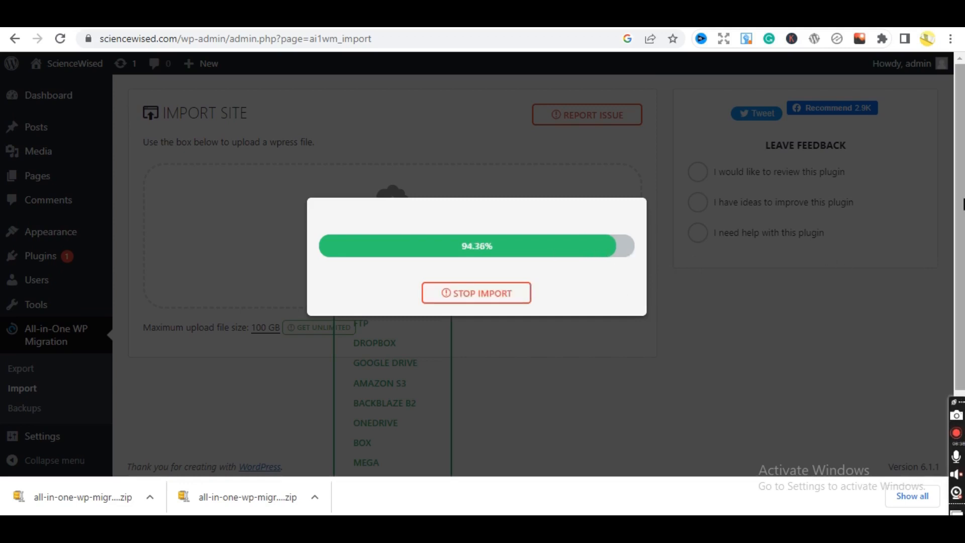
mouse_move(963, 204)
mouse_down()
mouse_move(963, 224)
mouse_move(963, 203)
mouse_up()
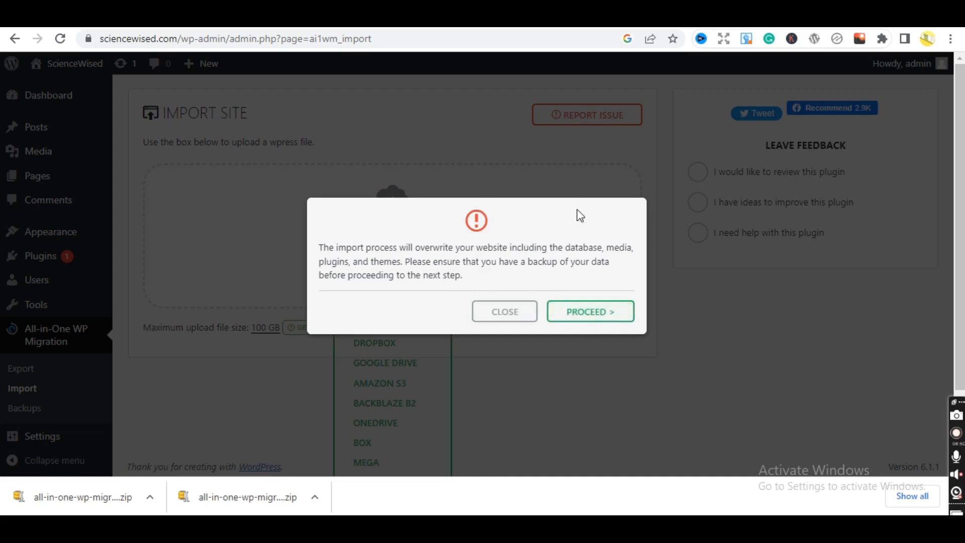
click(593, 317)
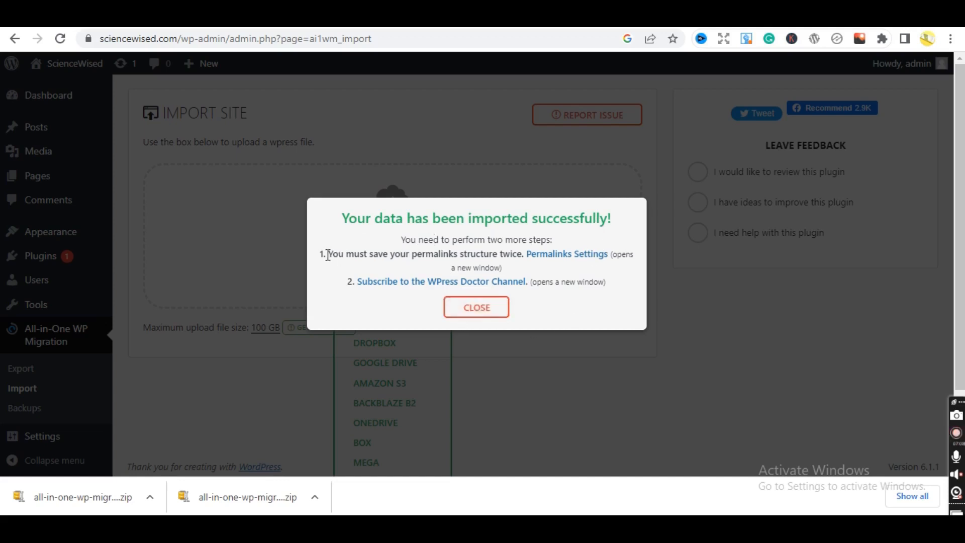
Review the follow-up instructions in the import dialog, close it and open the site's permalink settings.
drag(327, 255, 522, 253)
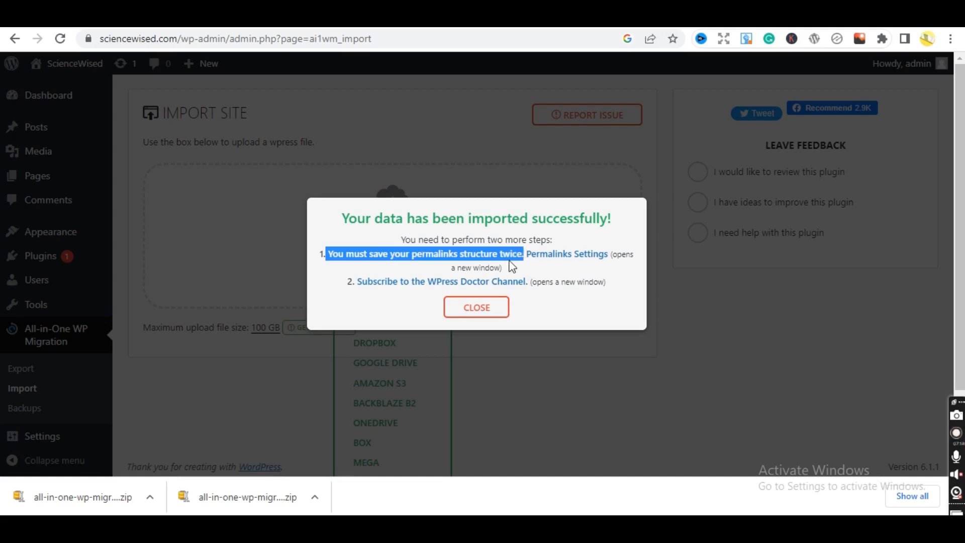
click(524, 229)
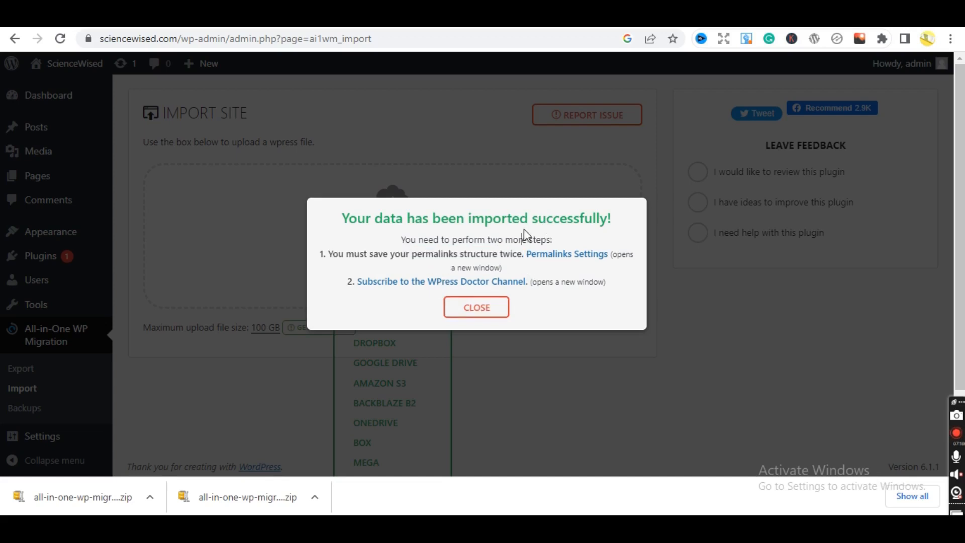
click(466, 317)
mouse_move(43, 448)
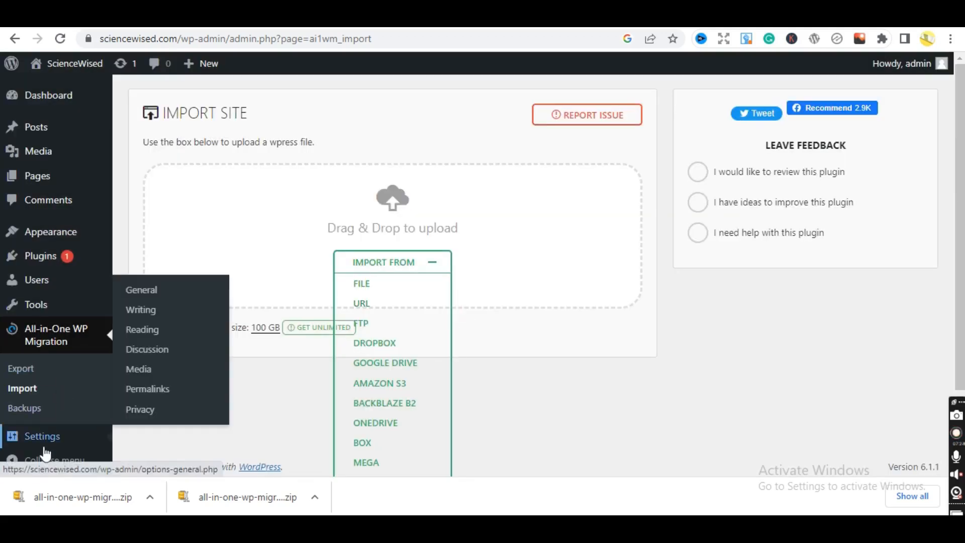
click(155, 394)
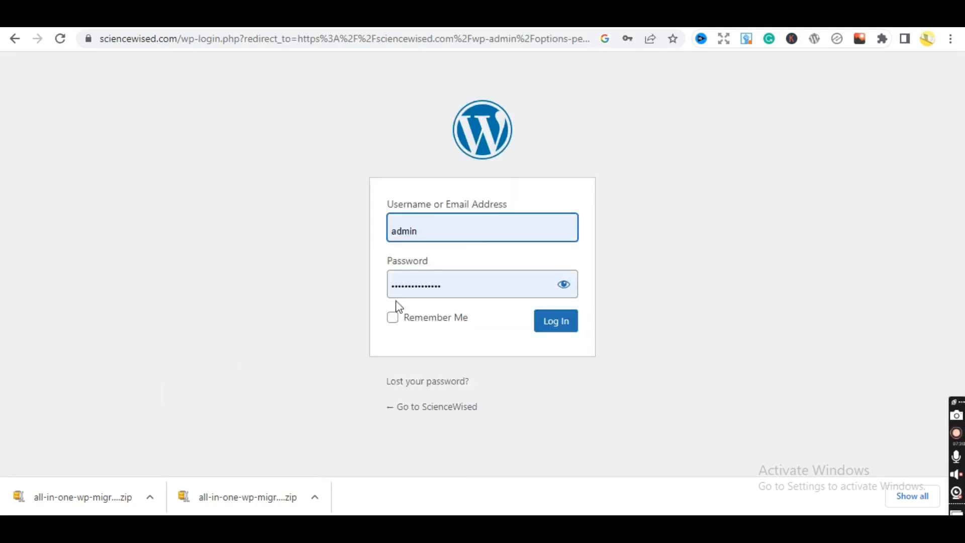
Log in to WordPress as admin with the prefilled password and dismiss the offer to move the password to the Google Account.
click(437, 231)
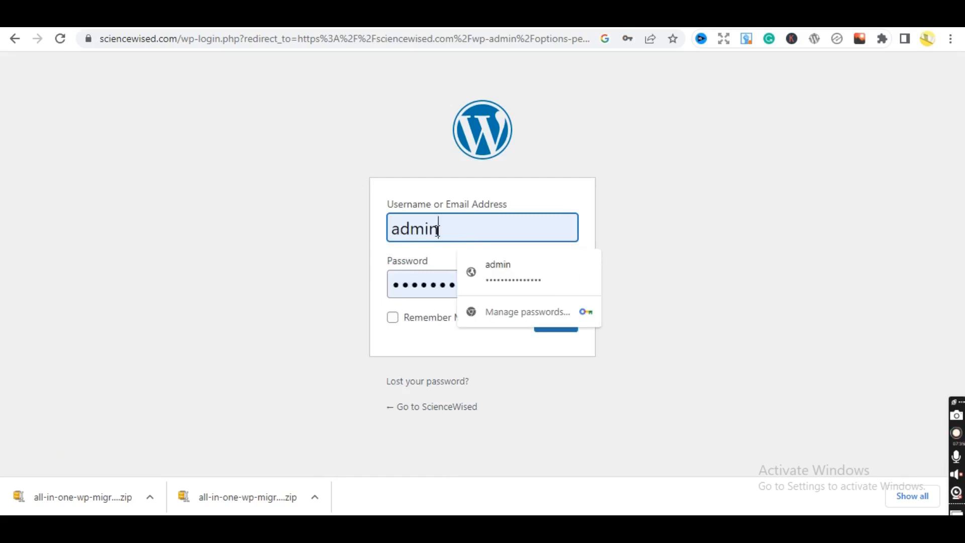
click(411, 276)
click(655, 282)
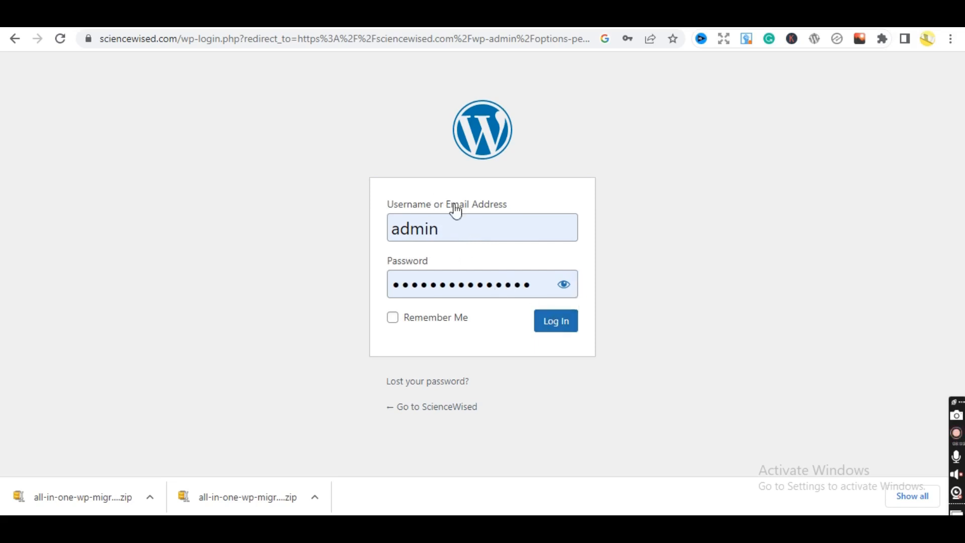
click(557, 326)
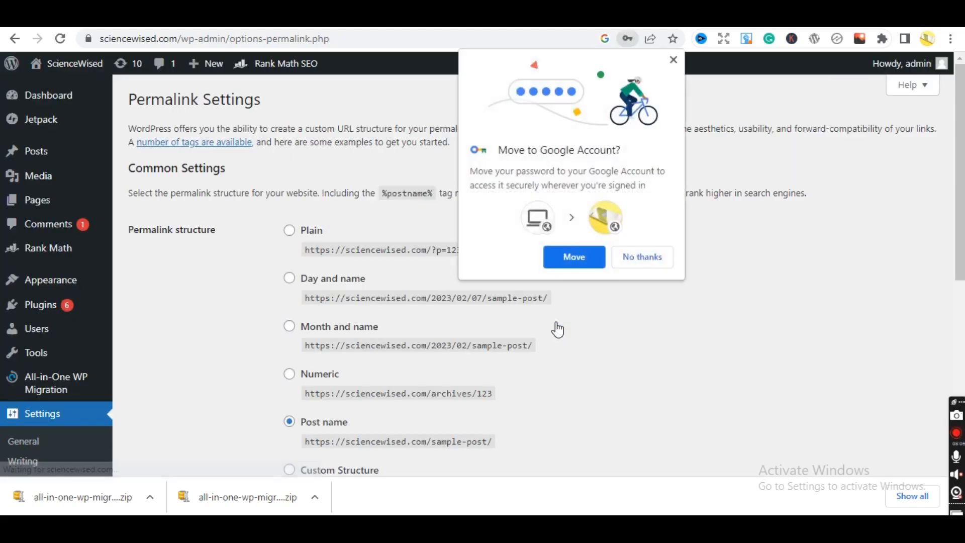
click(673, 60)
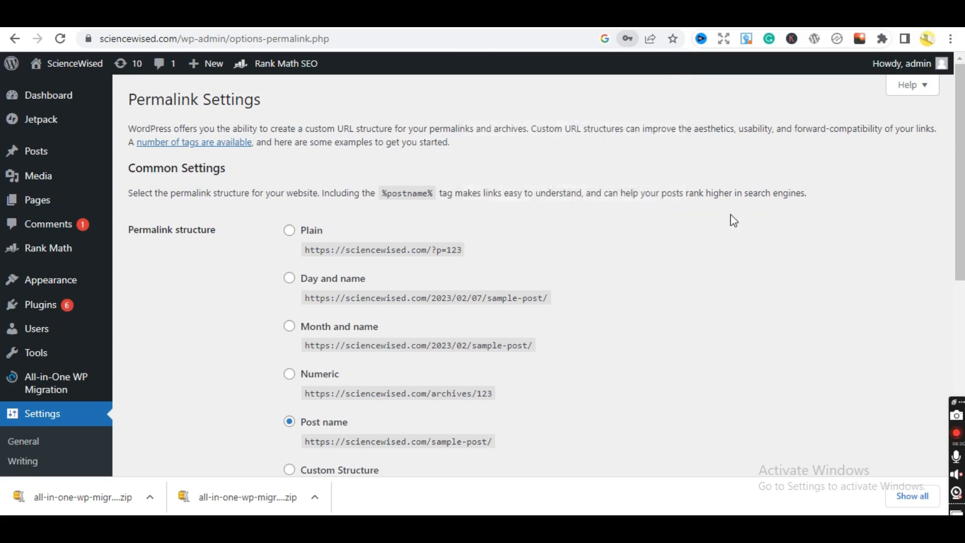
Save the permalink settings twice with the Post name structure kept selected.
scroll(482, 270, down, 5)
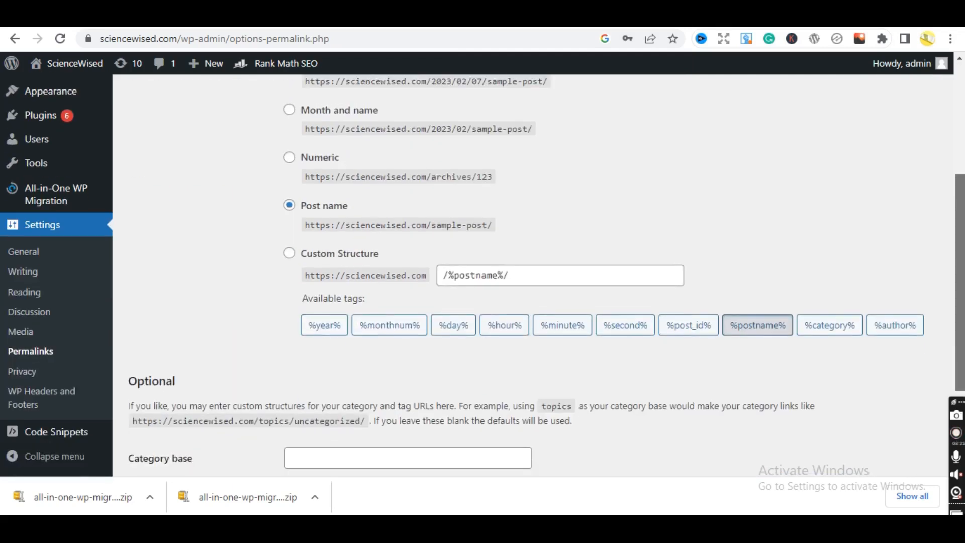
scroll(483, 270, up, 5)
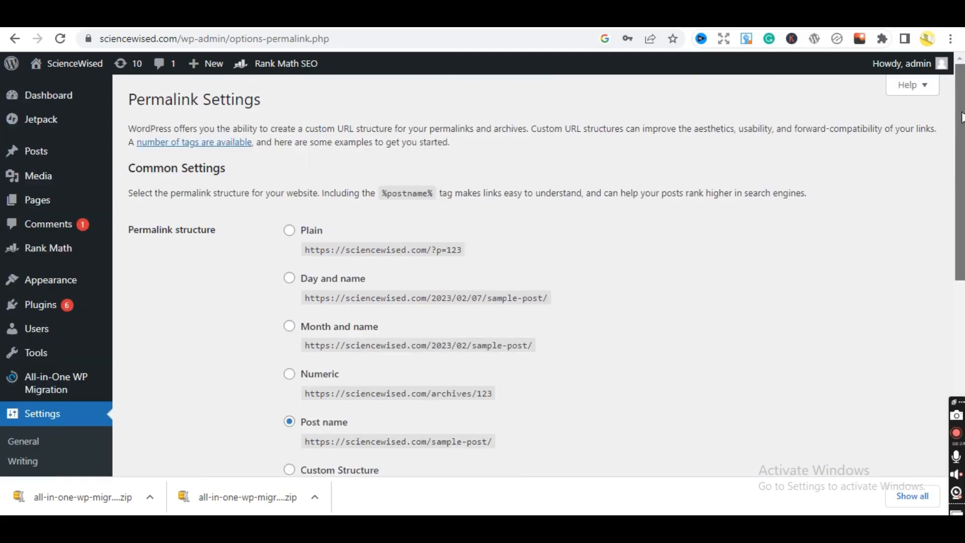
scroll(961, 117, down, 7)
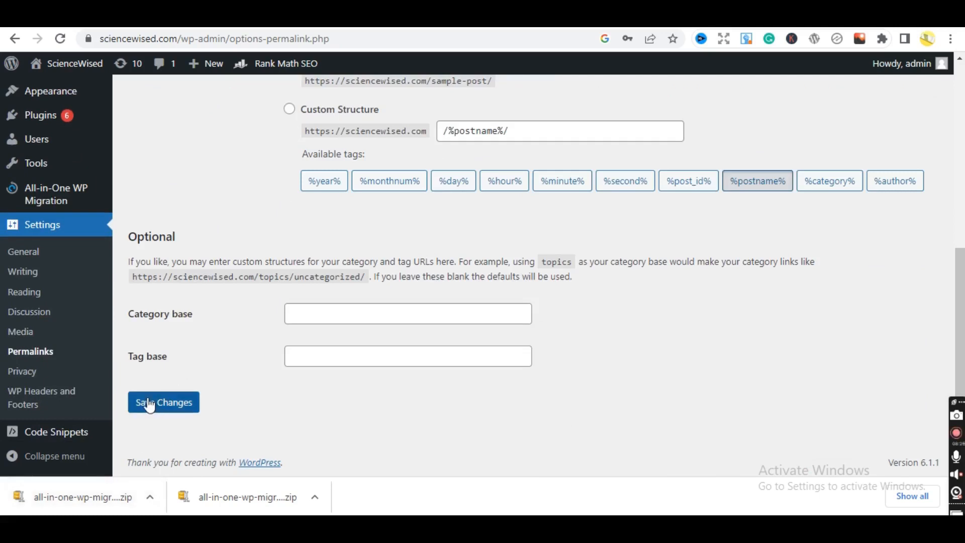
click(171, 411)
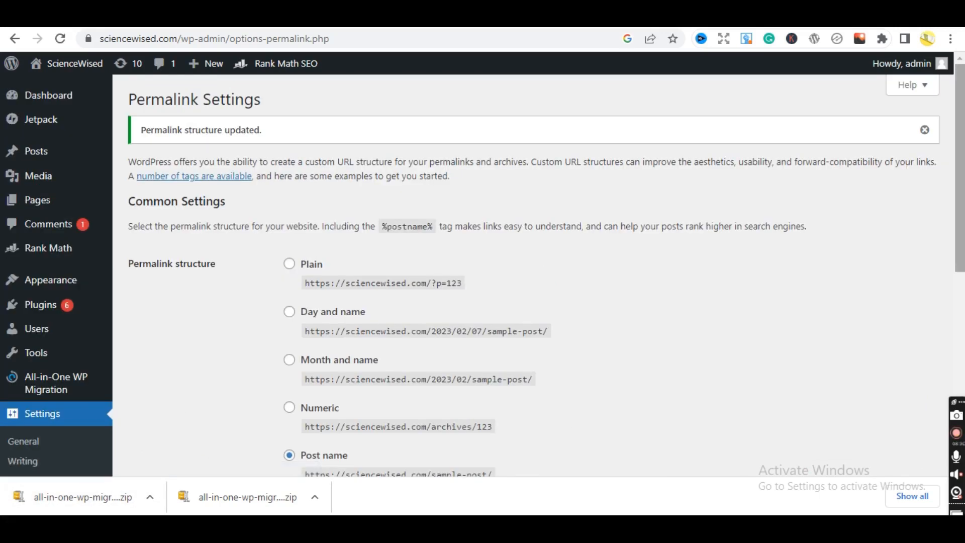
scroll(167, 409, down, 10)
click(169, 406)
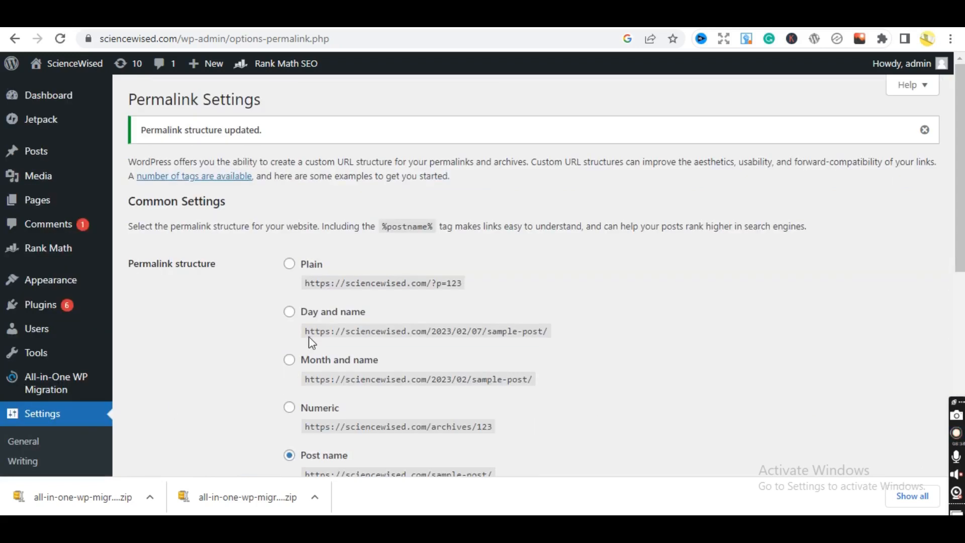
scroll(533, 276, down, 1)
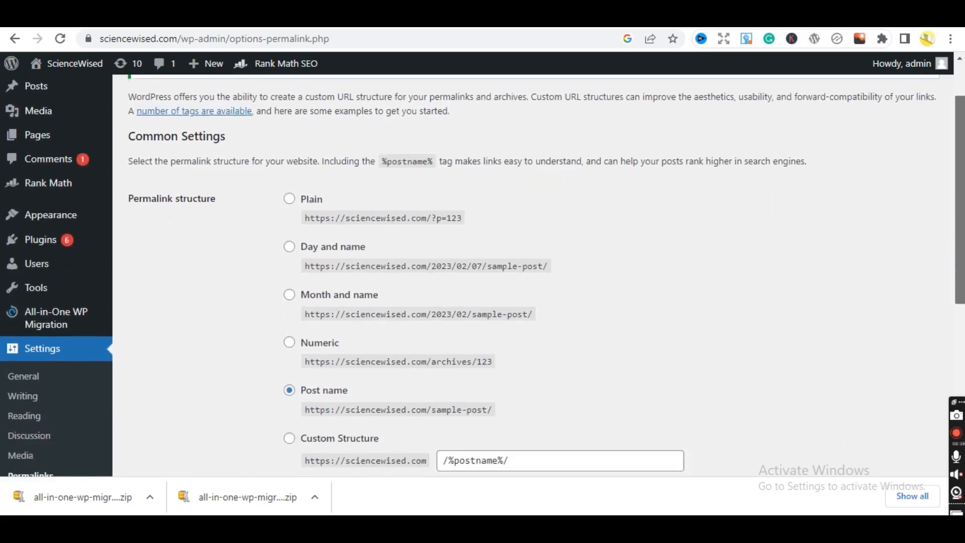
scroll(533, 275, up, 1)
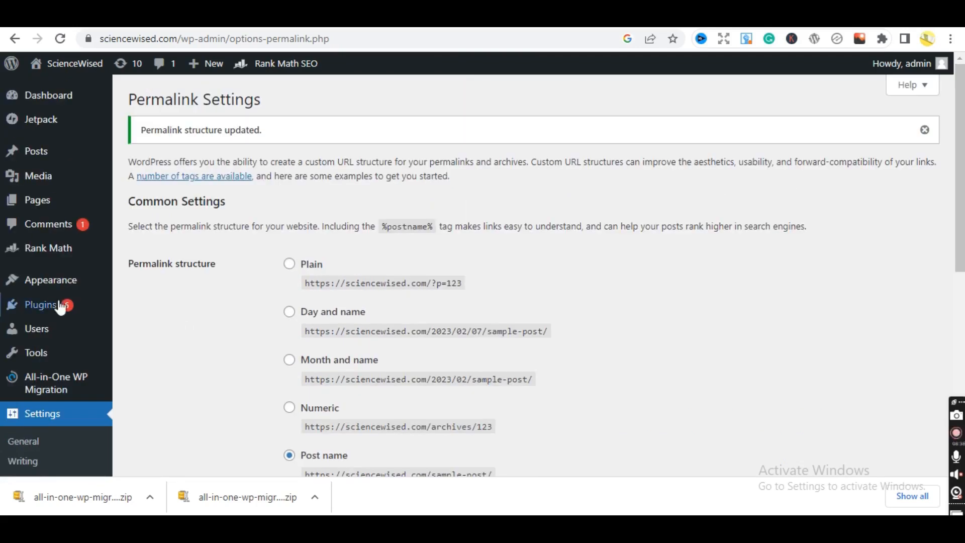
Open the WordPress dashboard home and review its overview and activity widgets.
mouse_move(59, 307)
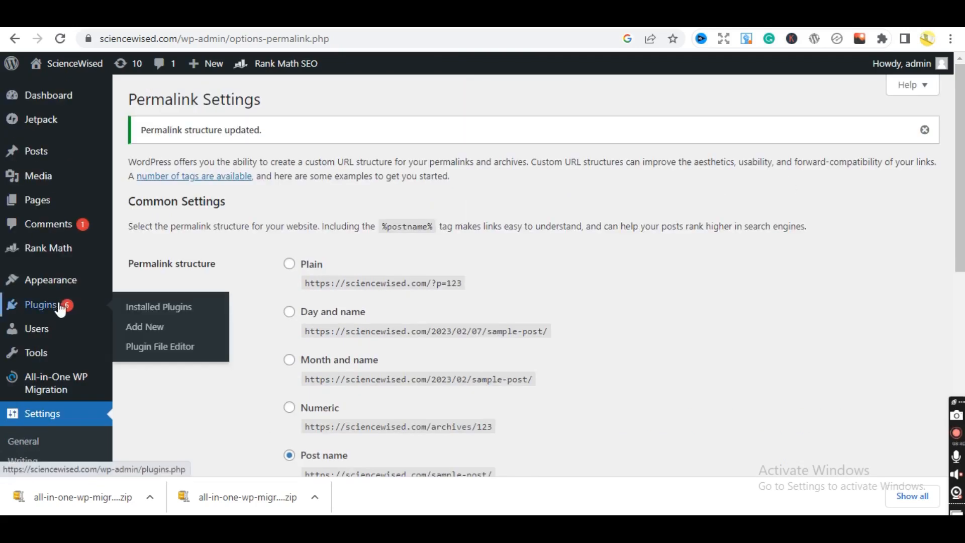
mouse_move(45, 95)
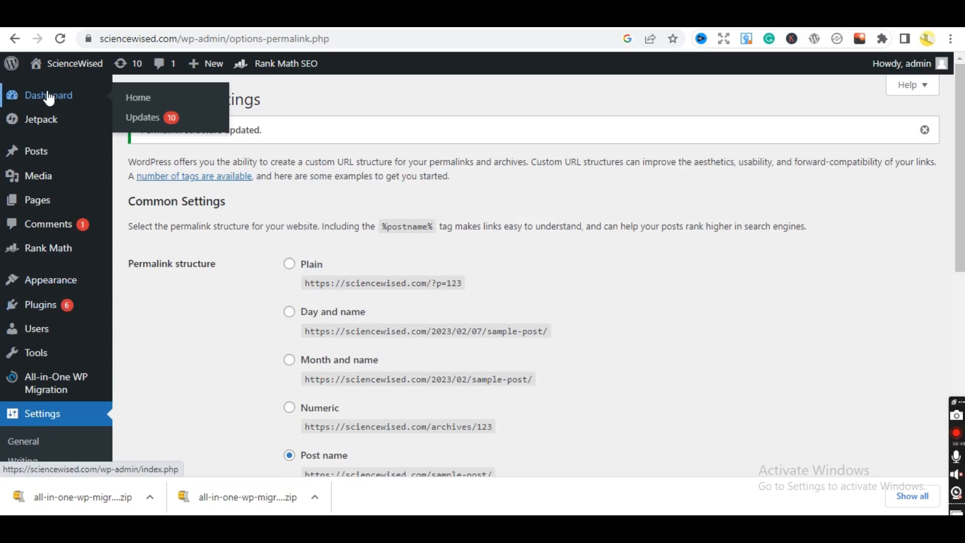
click(149, 98)
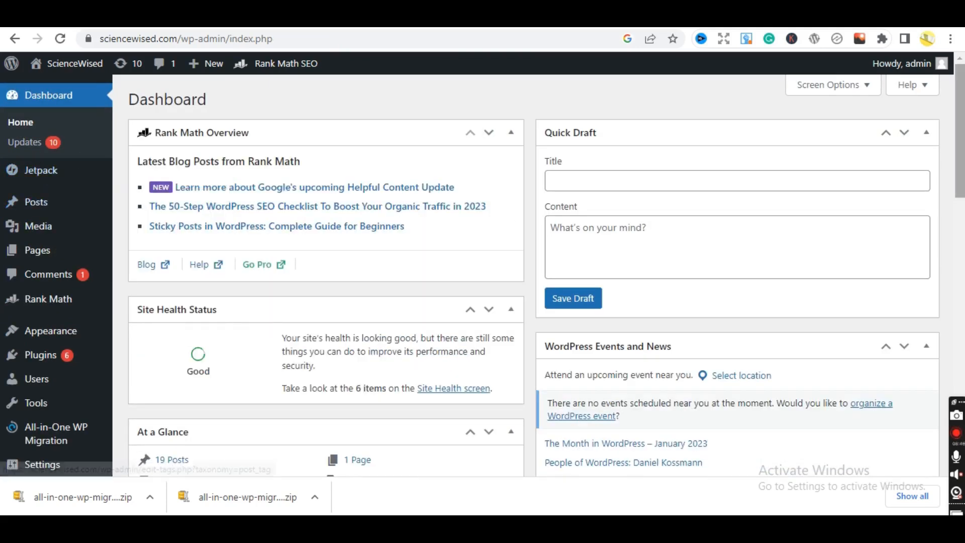
scroll(321, 271, down, 5)
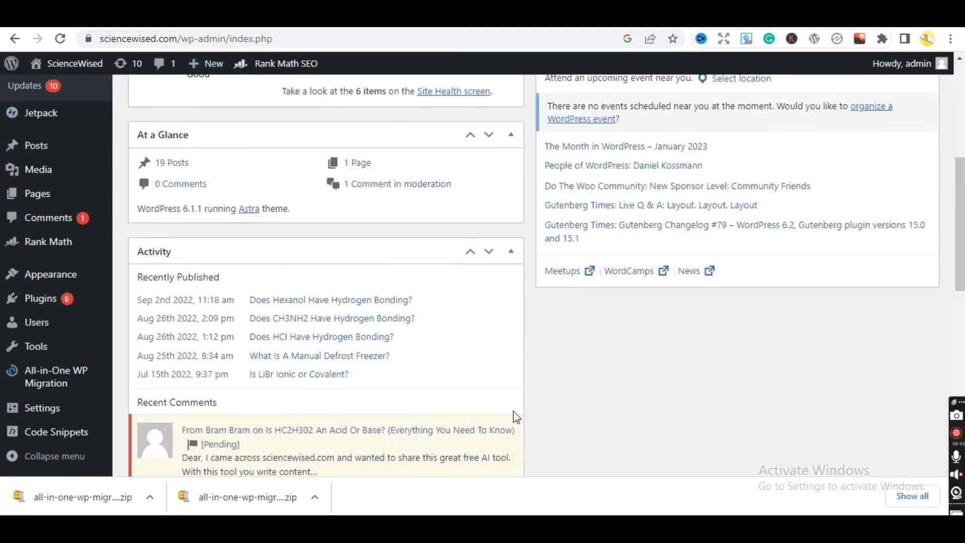
mouse_move(963, 266)
mouse_down()
mouse_move(963, 175)
mouse_move(963, 325)
mouse_move(963, 171)
mouse_up()
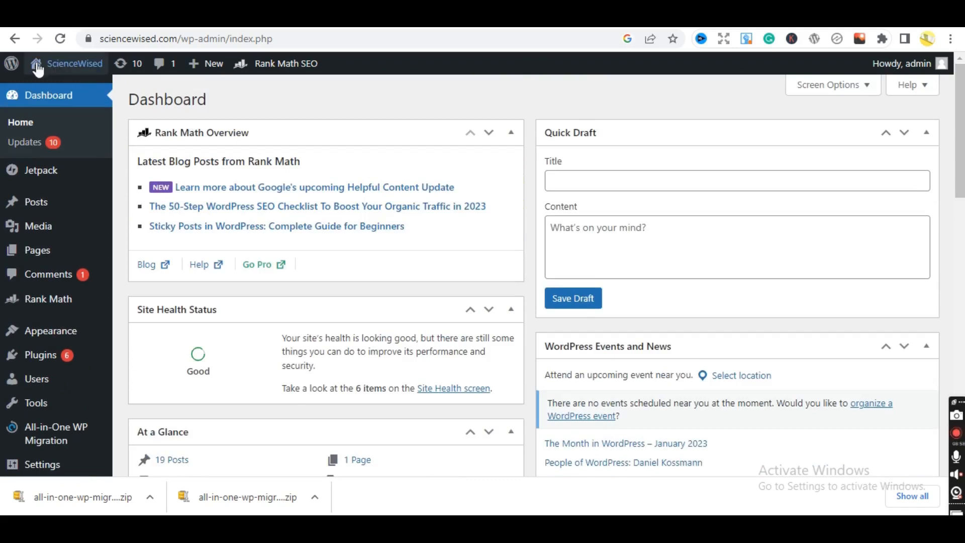
Visit the site's public front page from the dashboard and return to the dashboard.
mouse_move(38, 69)
click(49, 91)
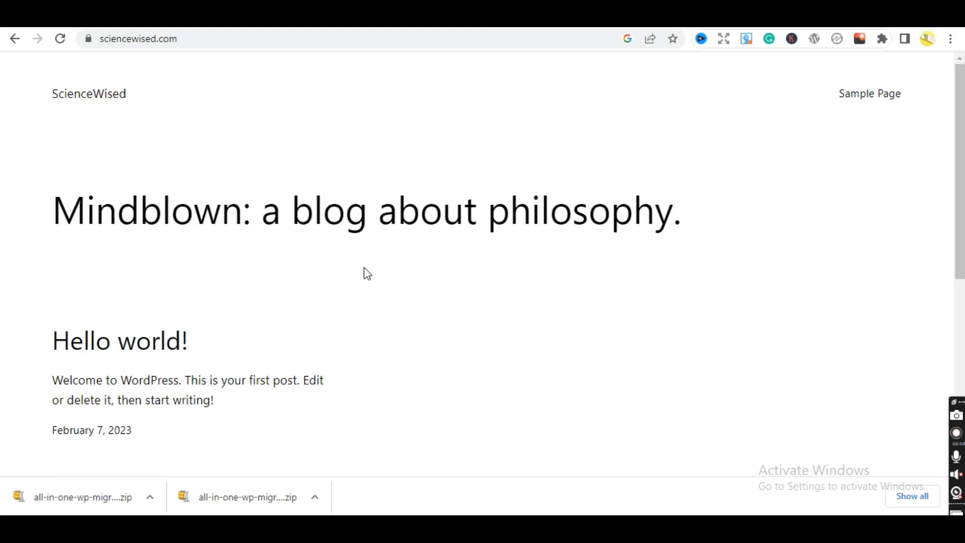
click(14, 39)
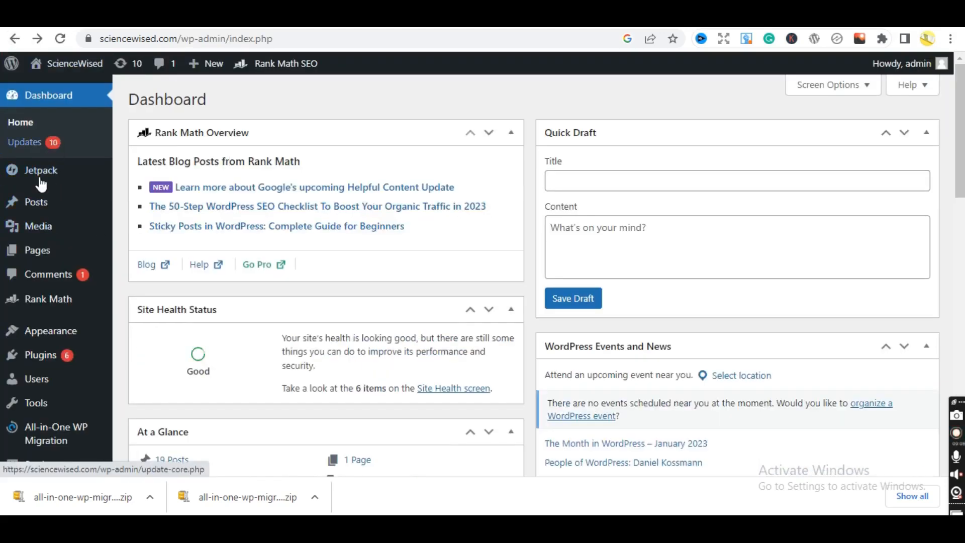
View the published post "Does CH3NH2 Have Hydrogen Bonding?" from the list of all posts and look through its content.
mouse_move(53, 178)
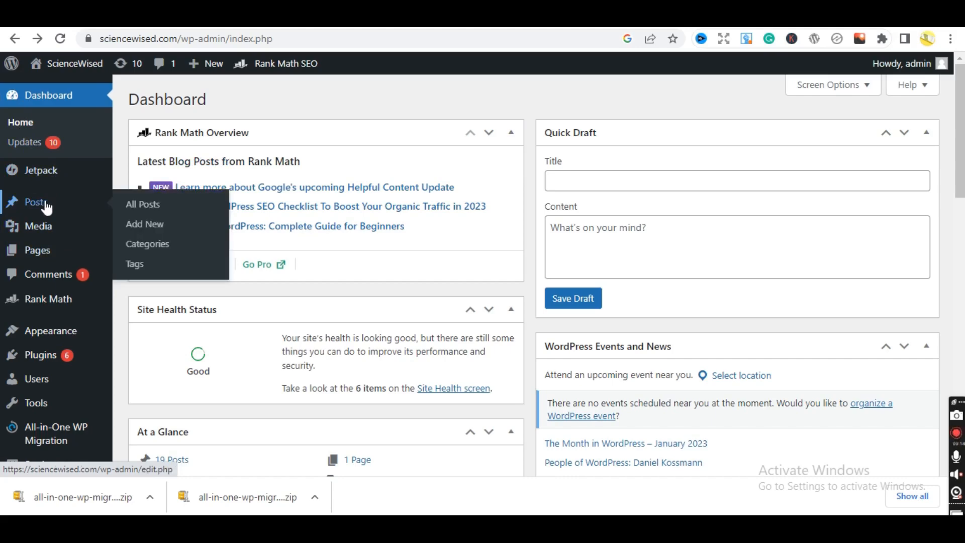
click(143, 203)
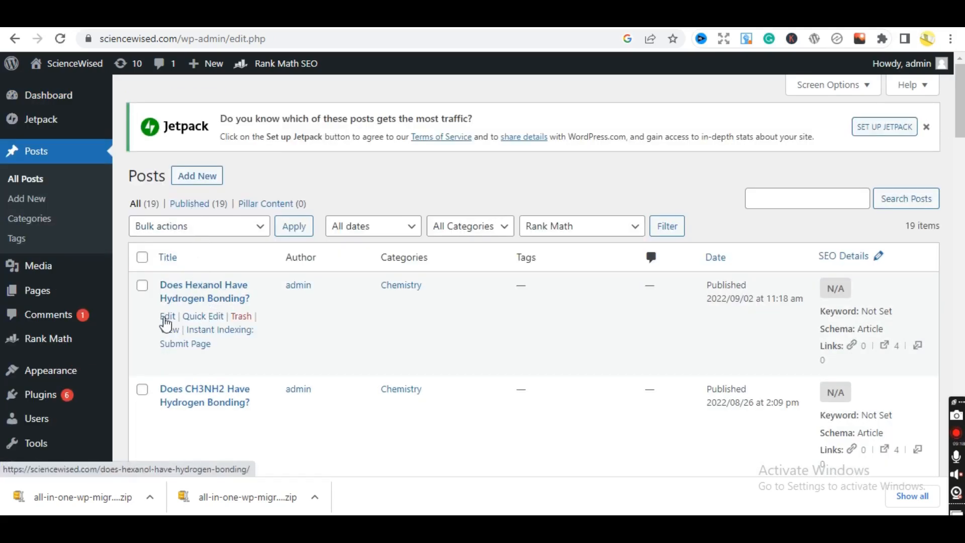
scroll(361, 166, down, 2)
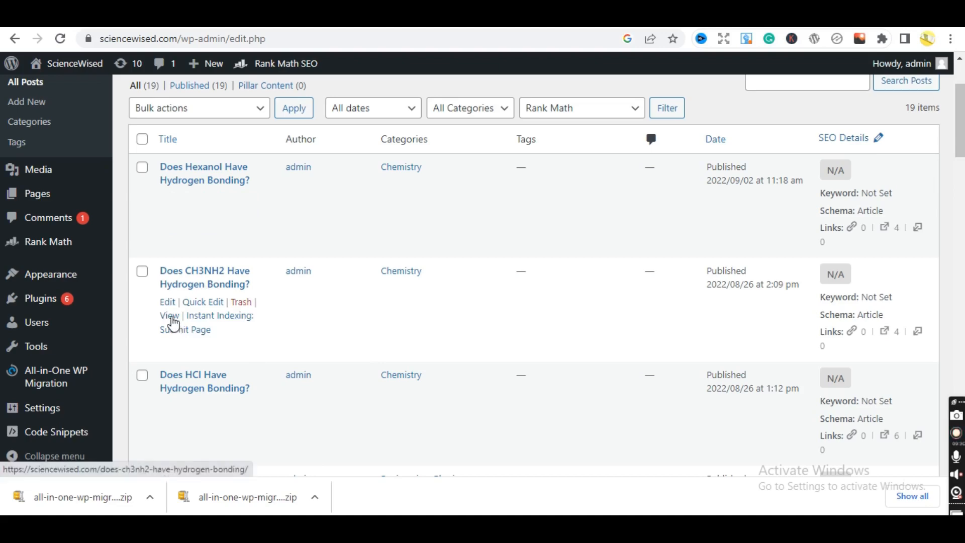
click(170, 316)
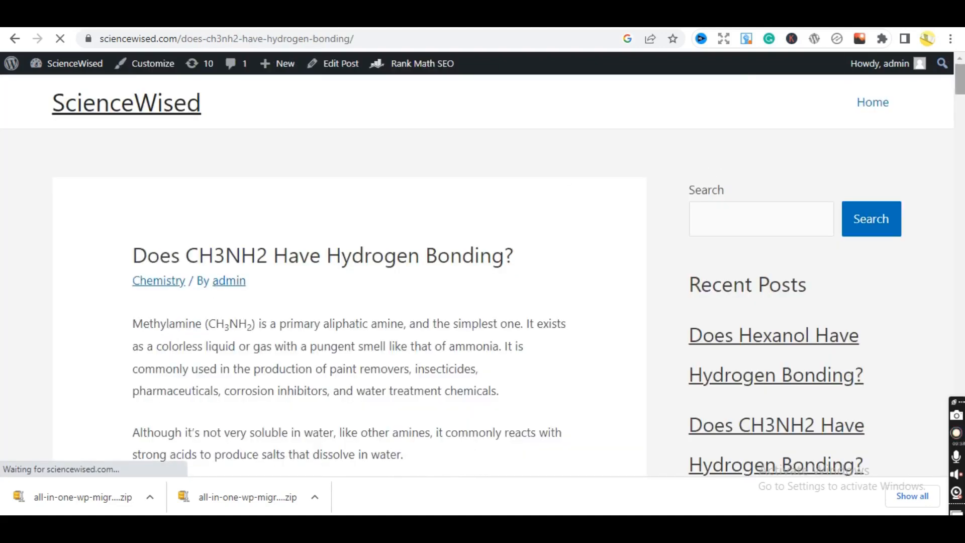
scroll(349, 277, down, 15)
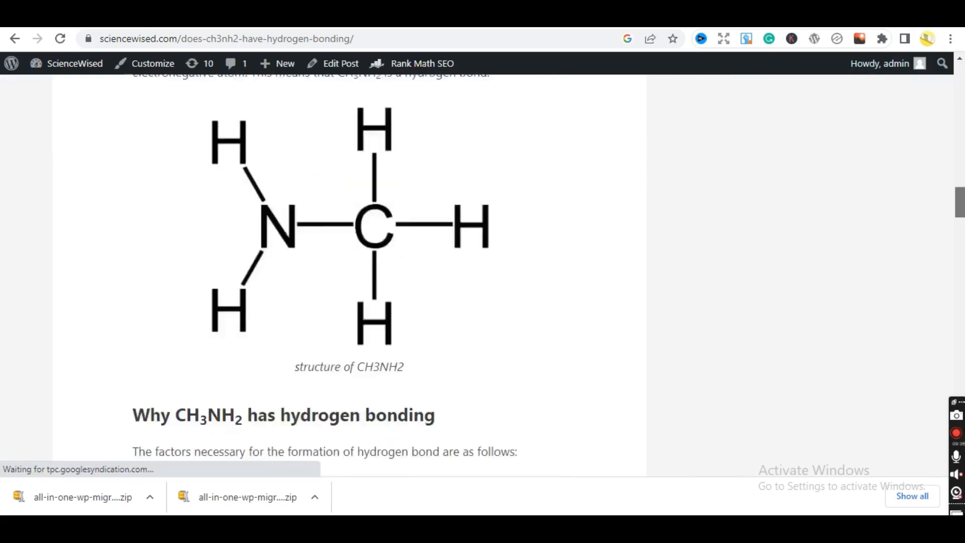
scroll(349, 276, down, 10)
scroll(349, 271, up, 20)
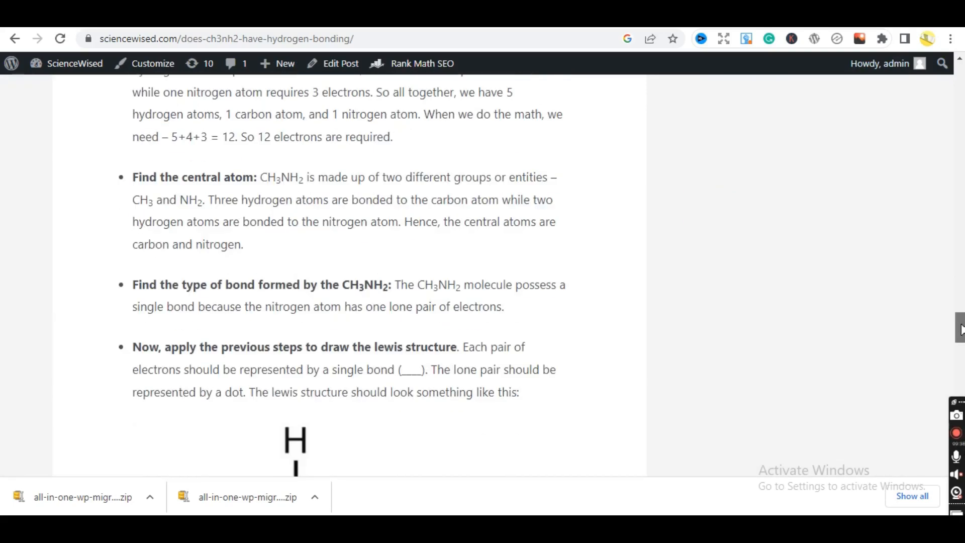
drag(960, 199, 960, 81)
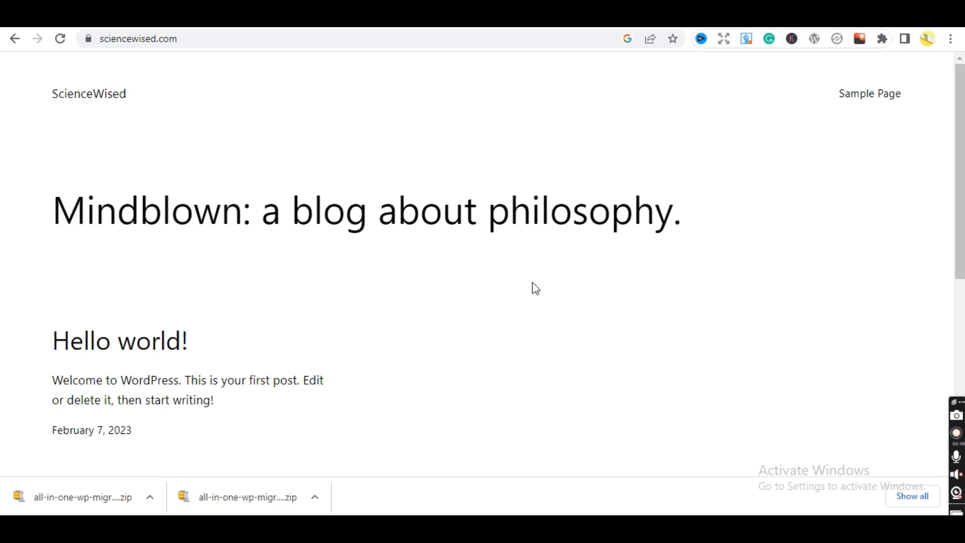
Go back from the site's front page to the CH3NH2 post and open the Home page from the site header.
mouse_move(959, 181)
mouse_down()
mouse_move(959, 367)
mouse_move(959, 181)
mouse_up()
click(15, 39)
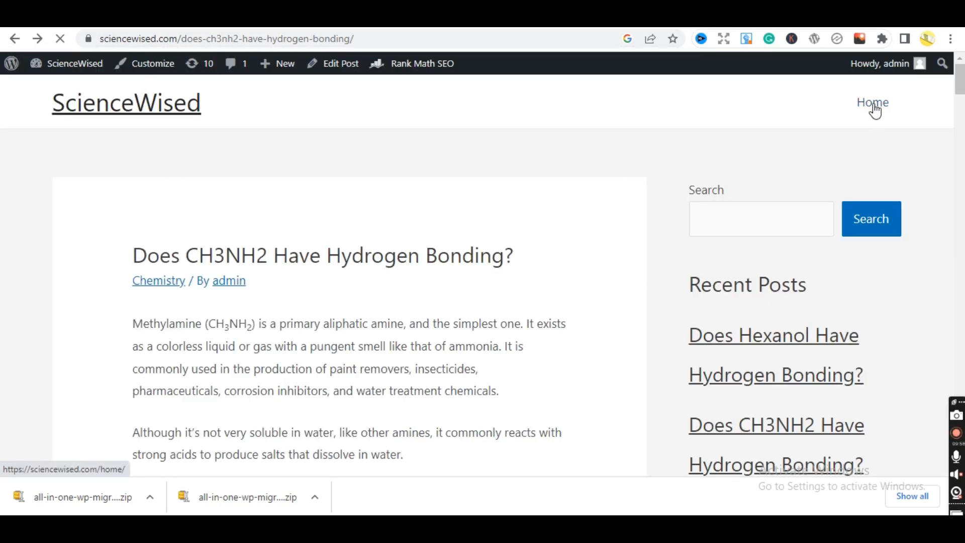
mouse_move(75, 64)
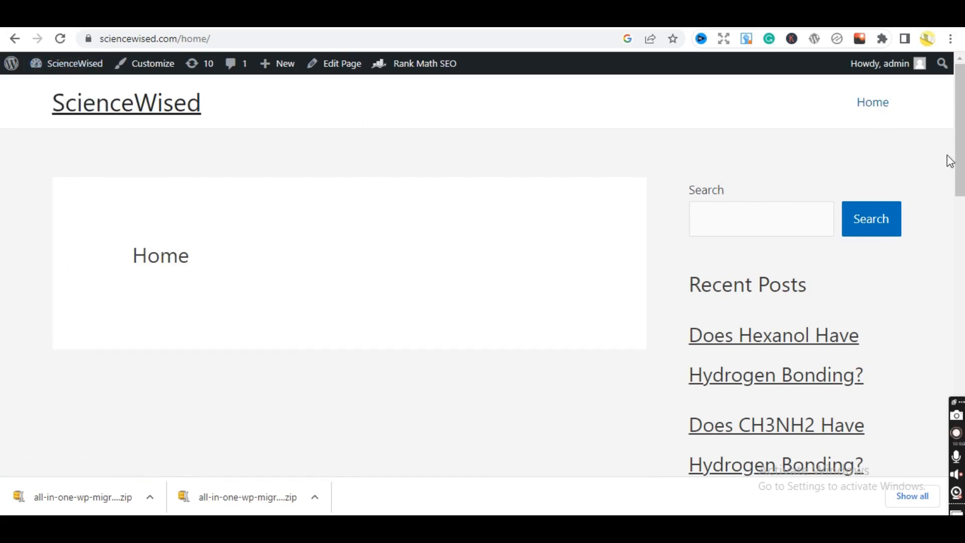
drag(959, 156, 959, 135)
Return to the site's admin dashboard and review all its widgets down to the Jetpack setup section.
mouse_move(66, 68)
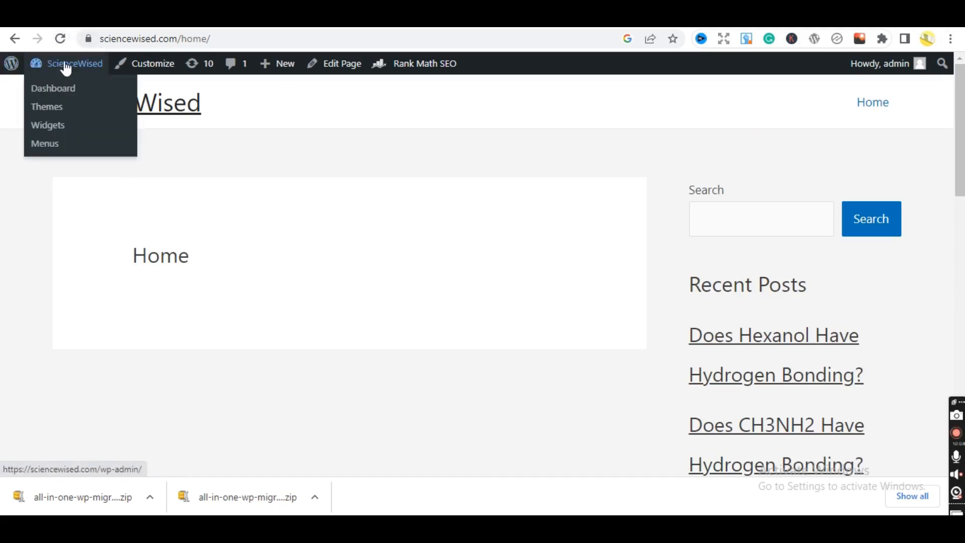
click(53, 89)
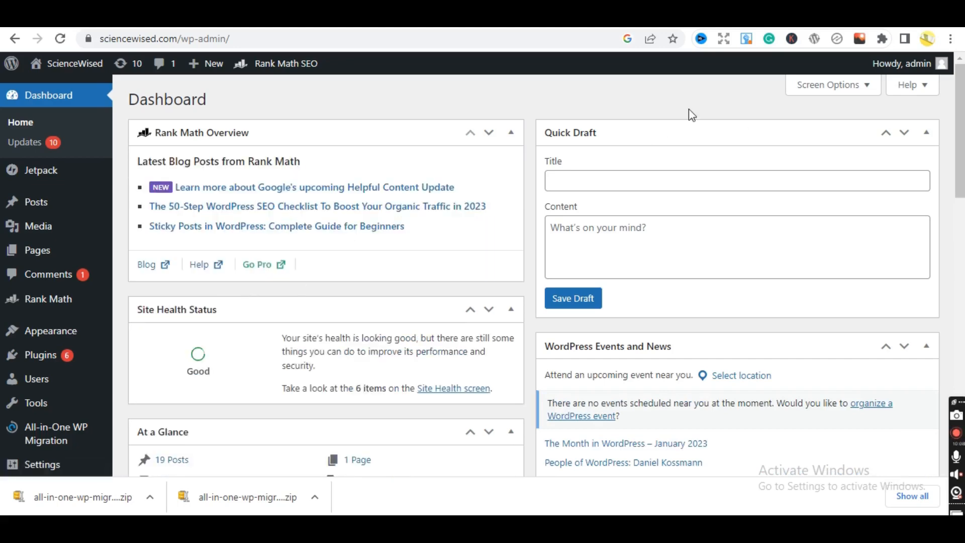
scroll(483, 277, down, 9)
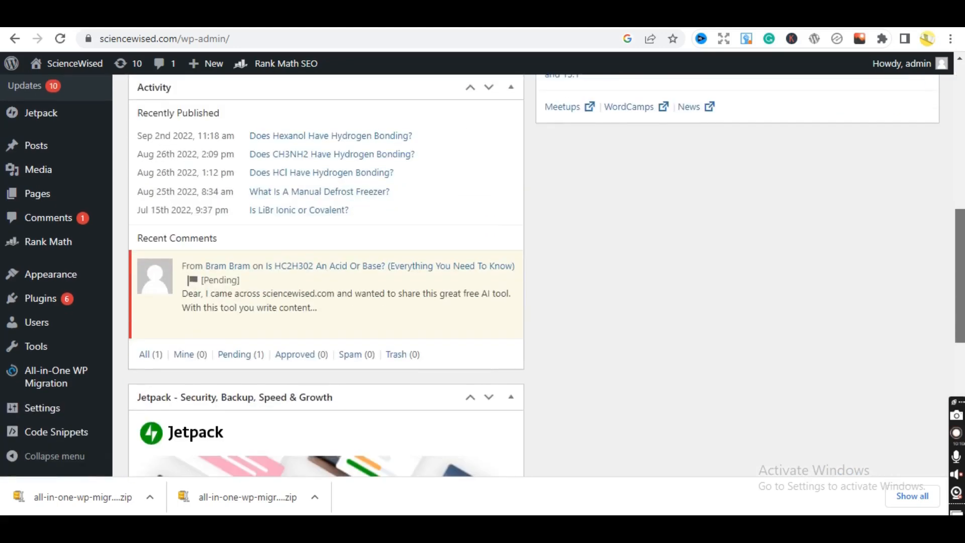
scroll(483, 276, down, 6)
scroll(482, 277, down, 1)
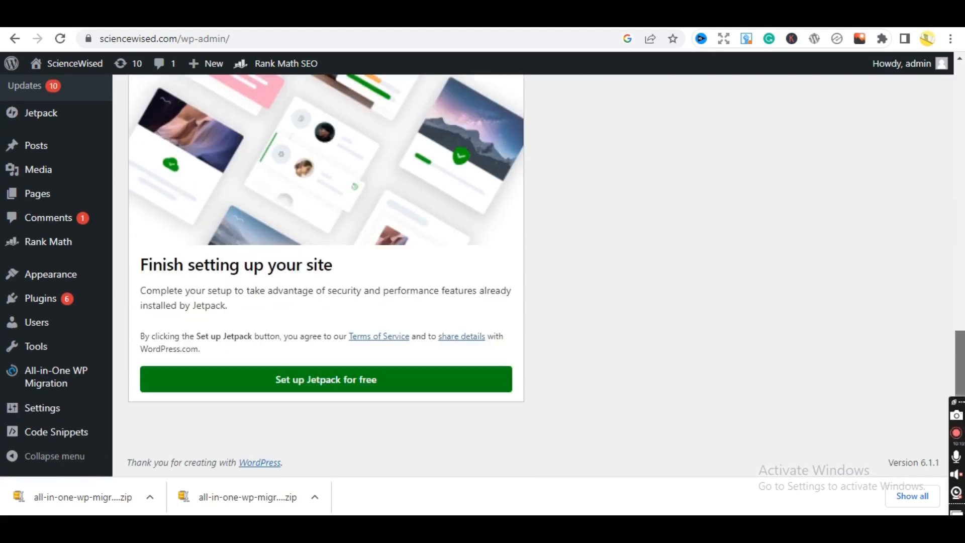
scroll(482, 276, up, 12)
scroll(961, 104, up, 5)
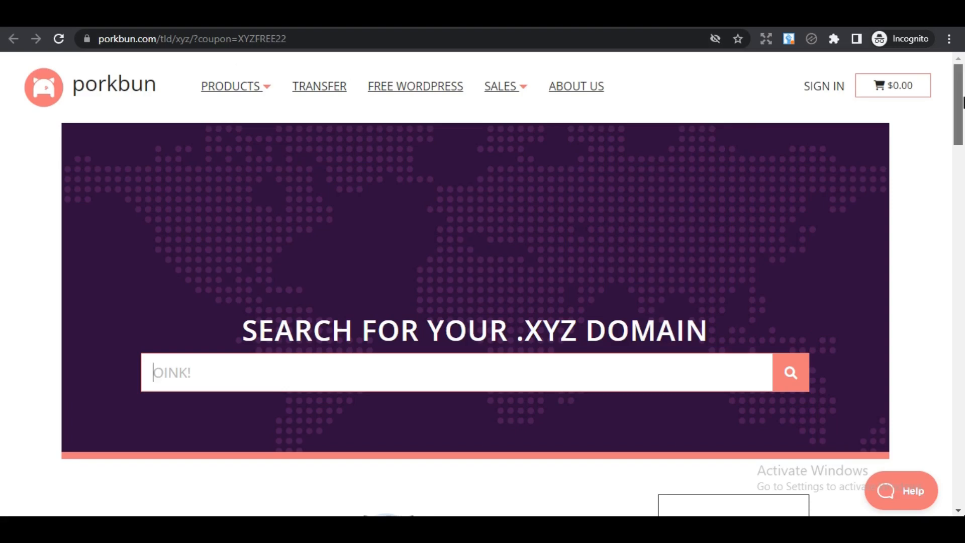
drag(962, 103, 961, 71)
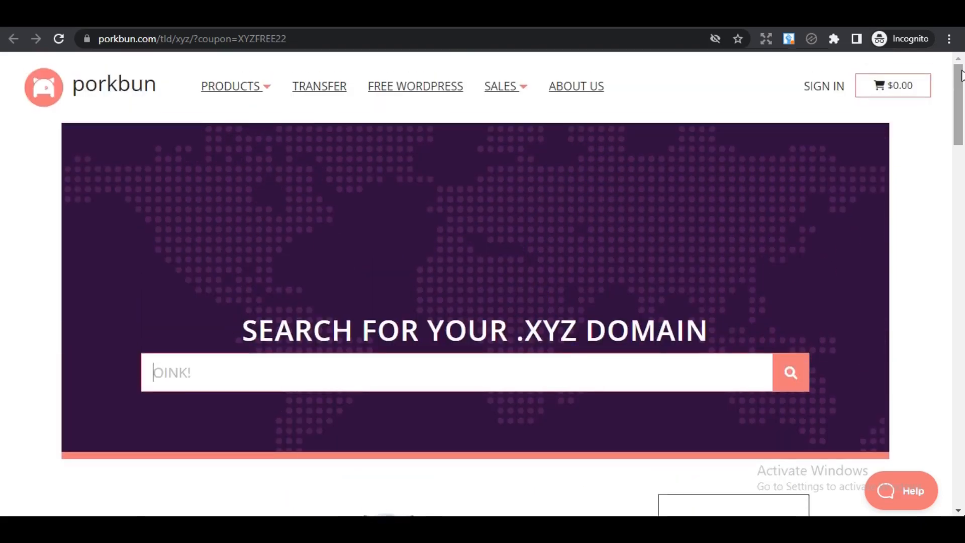
mouse_move(962, 75)
mouse_down()
mouse_move(959, 171)
mouse_move(954, 77)
mouse_up()
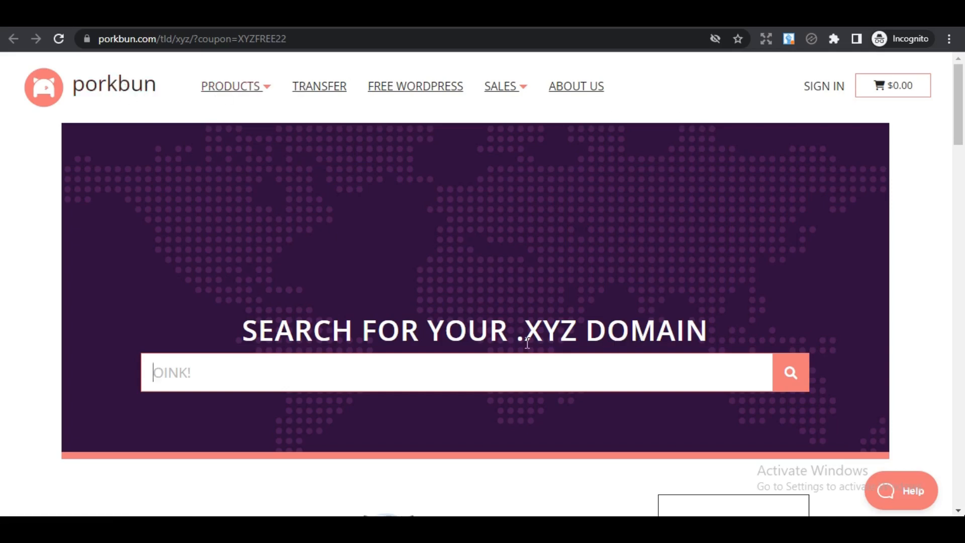
drag(517, 334, 589, 336)
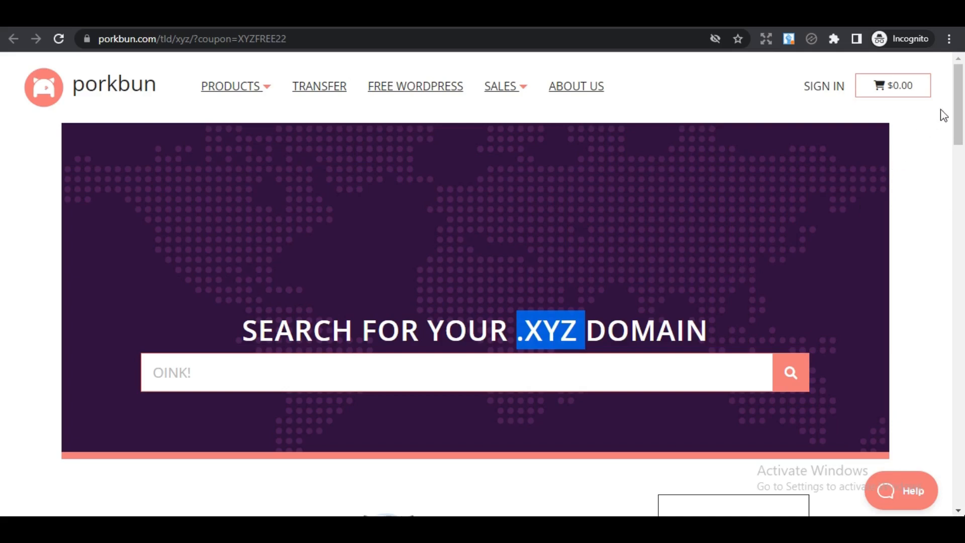
click(930, 119)
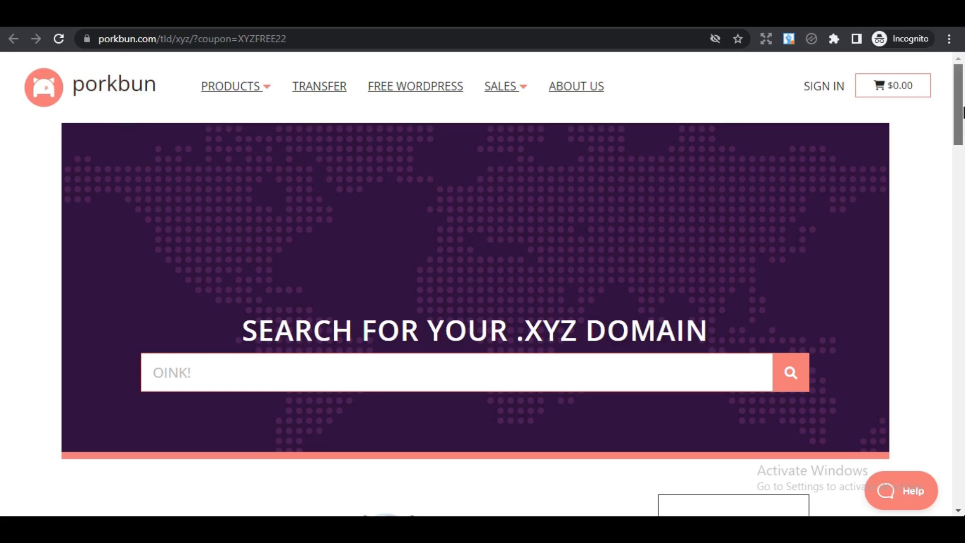
mouse_move(963, 113)
mouse_down()
mouse_move(961, 275)
mouse_move(962, 106)
mouse_up()
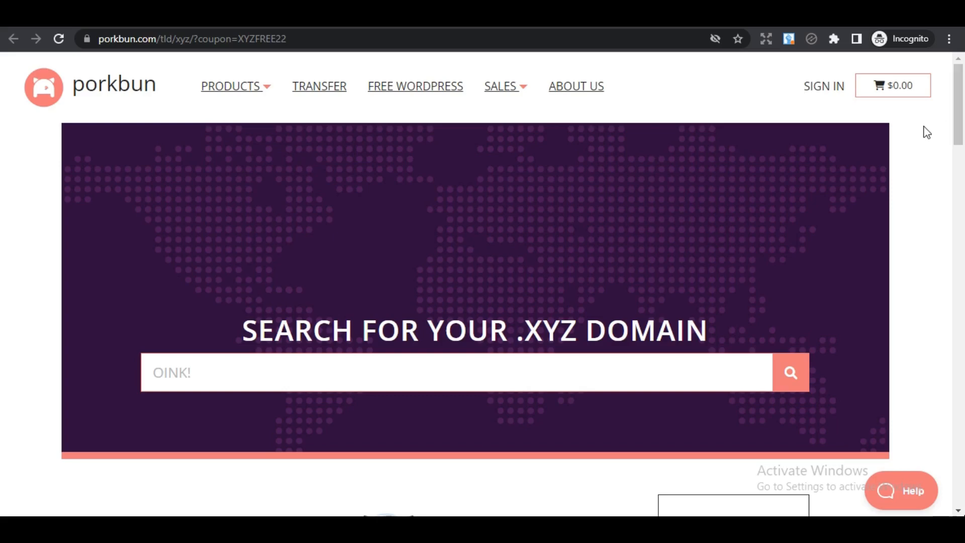
mouse_move(963, 115)
mouse_down()
mouse_move(962, 150)
mouse_move(961, 112)
mouse_up()
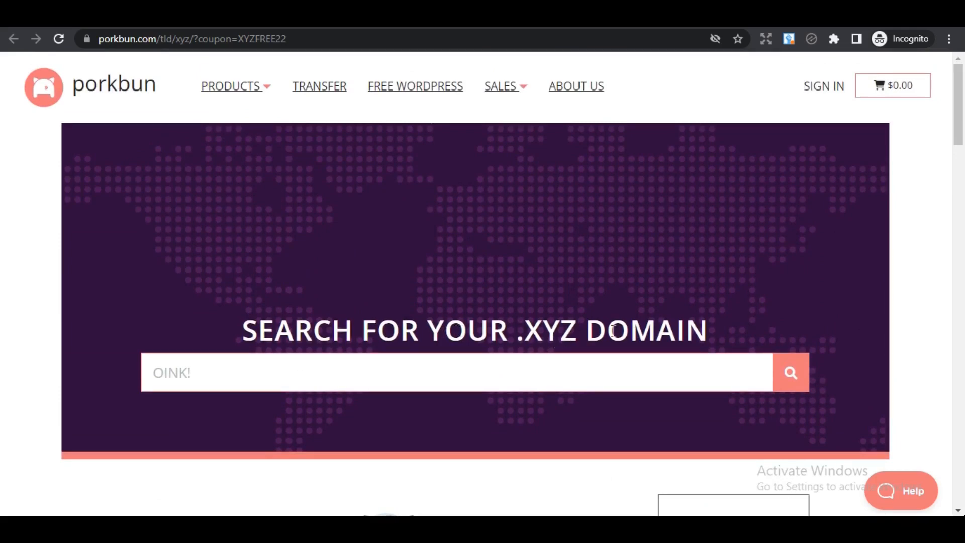
drag(959, 130, 934, 123)
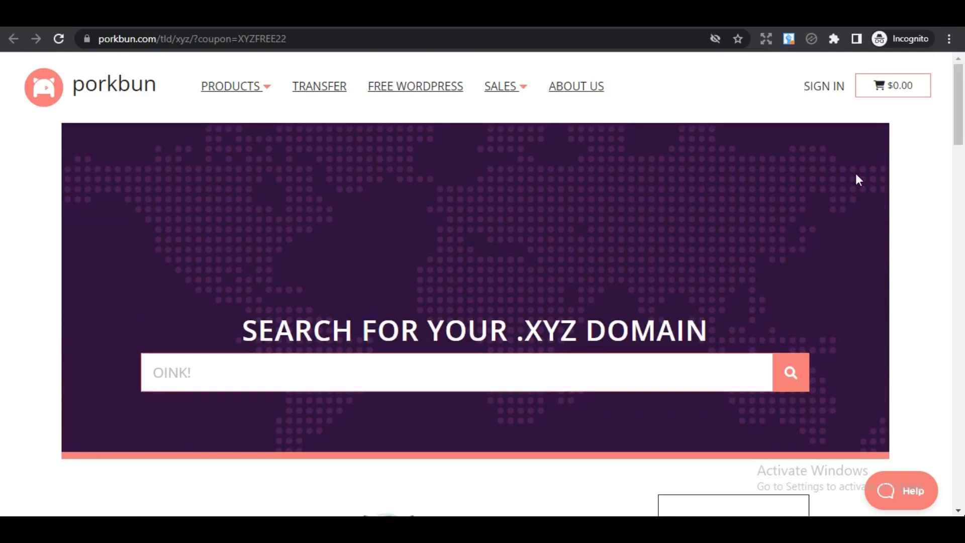
Examine the first-year and renewal prices of the .xyz domain on the Porkbun page.
scroll(762, 293, down, 5)
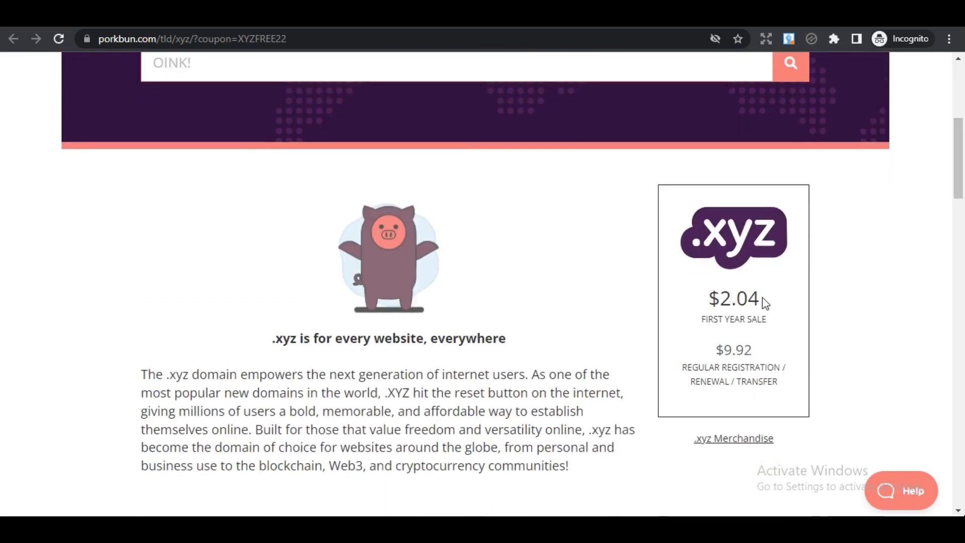
mouse_move(962, 195)
mouse_down()
mouse_move(960, 125)
mouse_move(955, 186)
mouse_up()
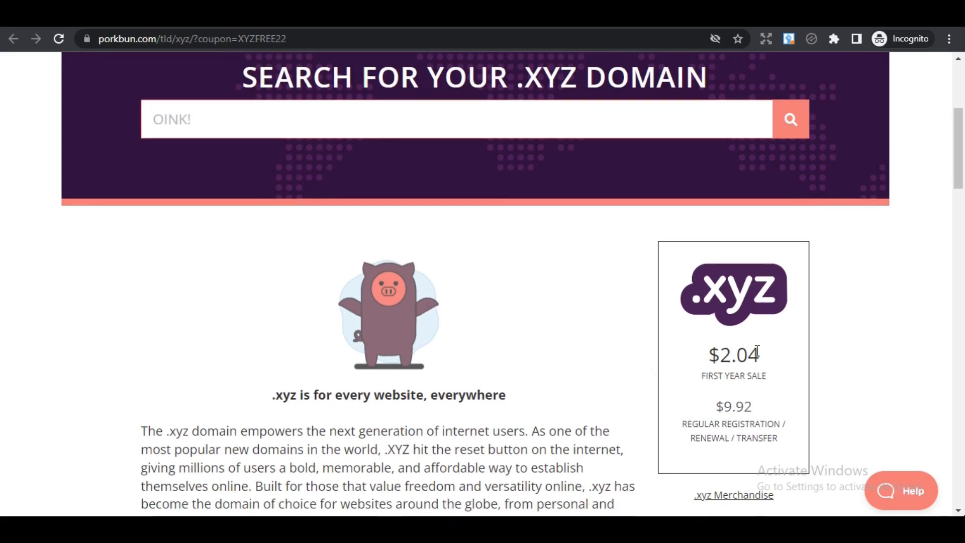
drag(960, 122, 963, 96)
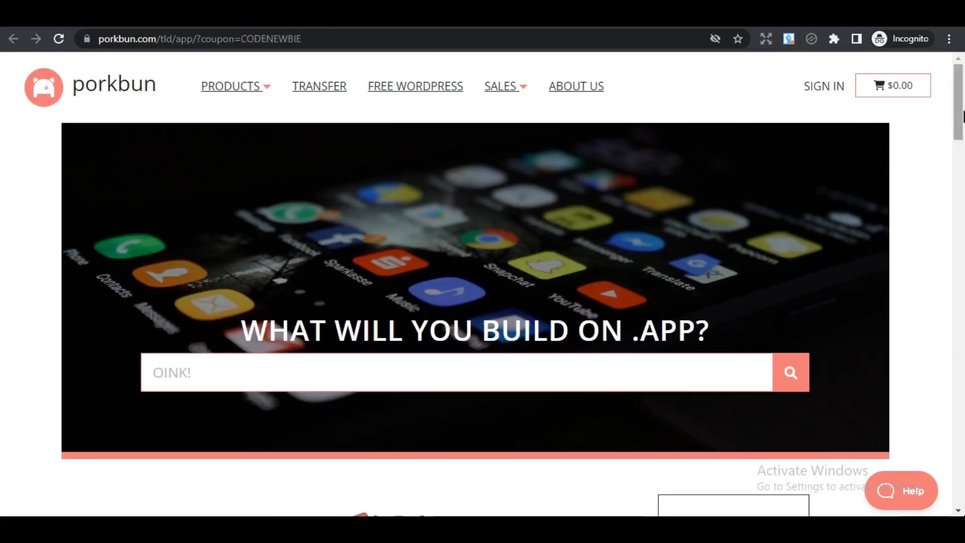
Examine the coupon, renewal and transfer prices on Porkbun's .app page and place the cursor in the domain search.
drag(962, 107, 961, 150)
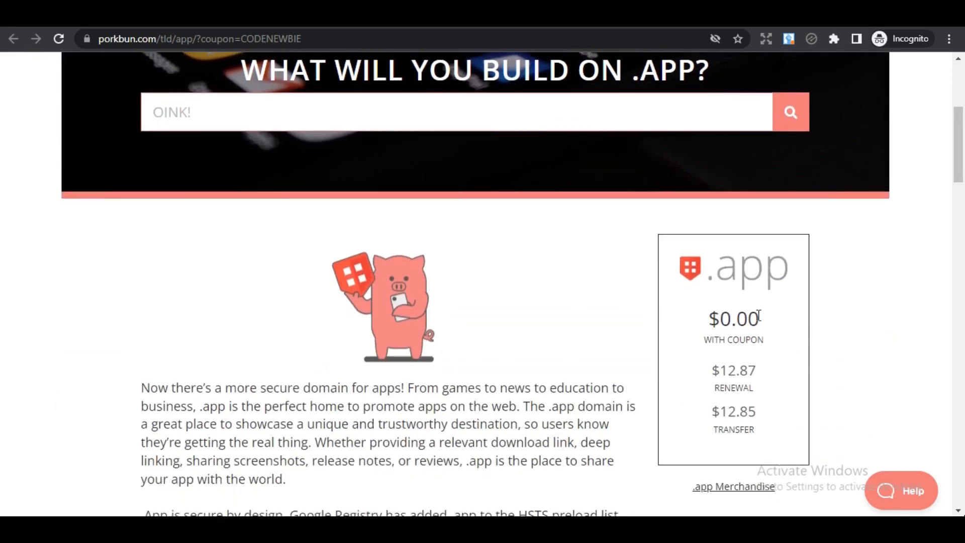
drag(708, 324, 760, 325)
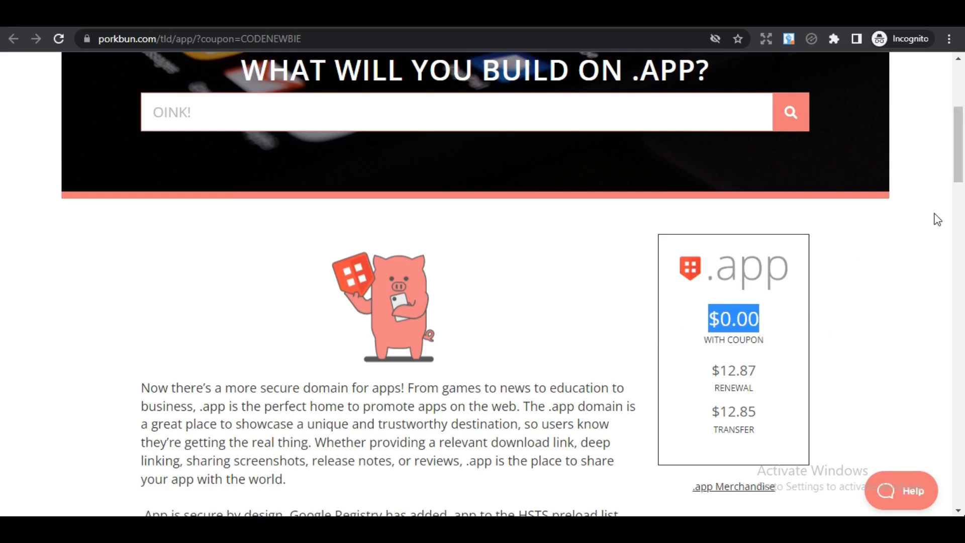
scroll(961, 145, up, 2)
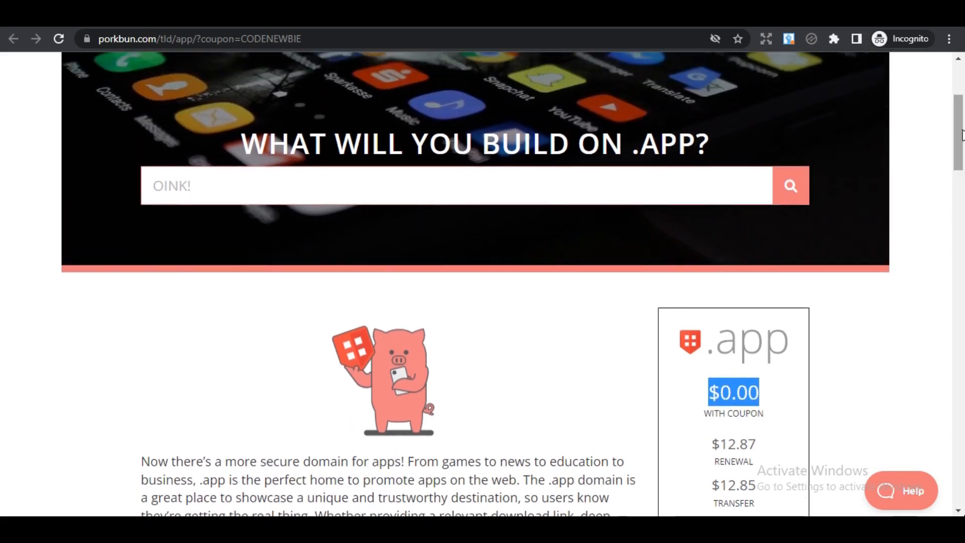
click(412, 183)
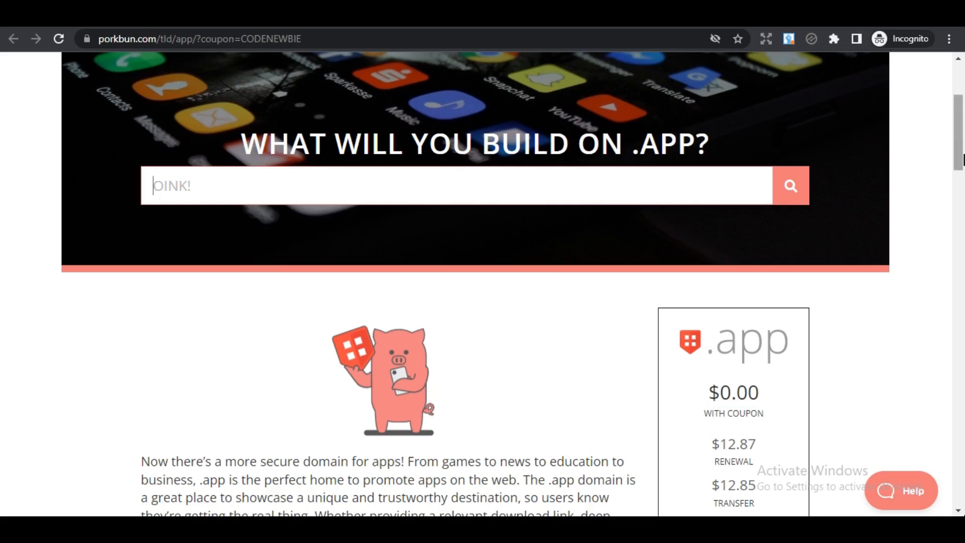
Try to search Porkbun's .app page for the domain topgamestrick.app and go back to the coupon page.
drag(959, 151, 961, 204)
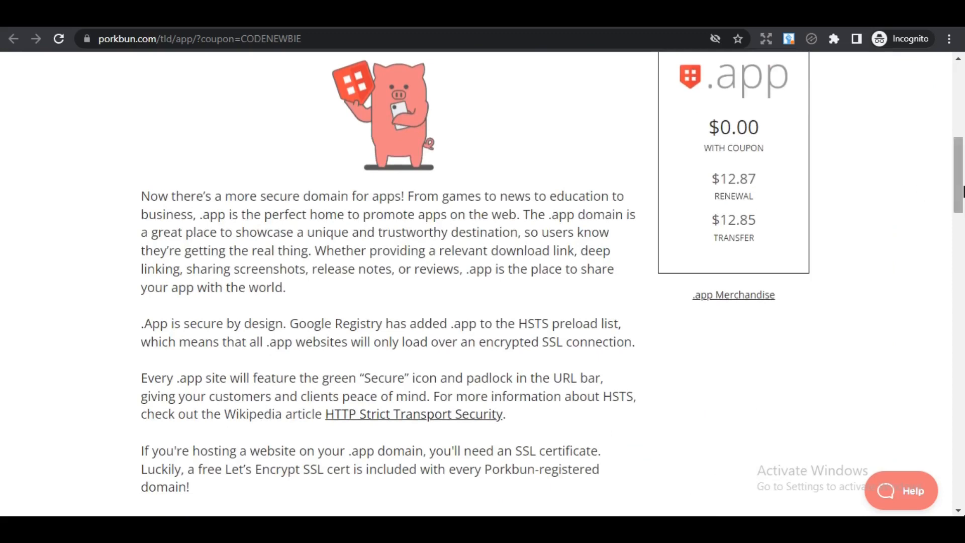
drag(963, 191, 960, 118)
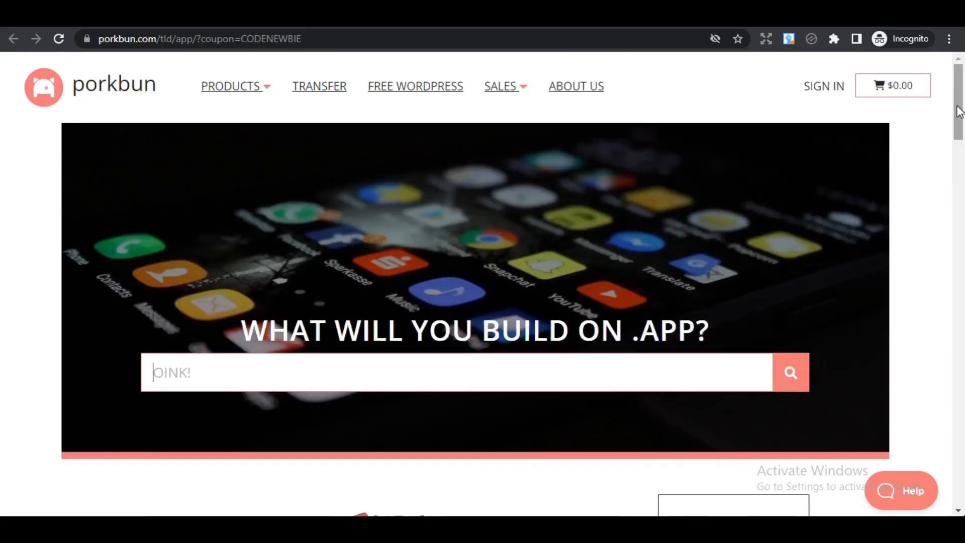
click(197, 373)
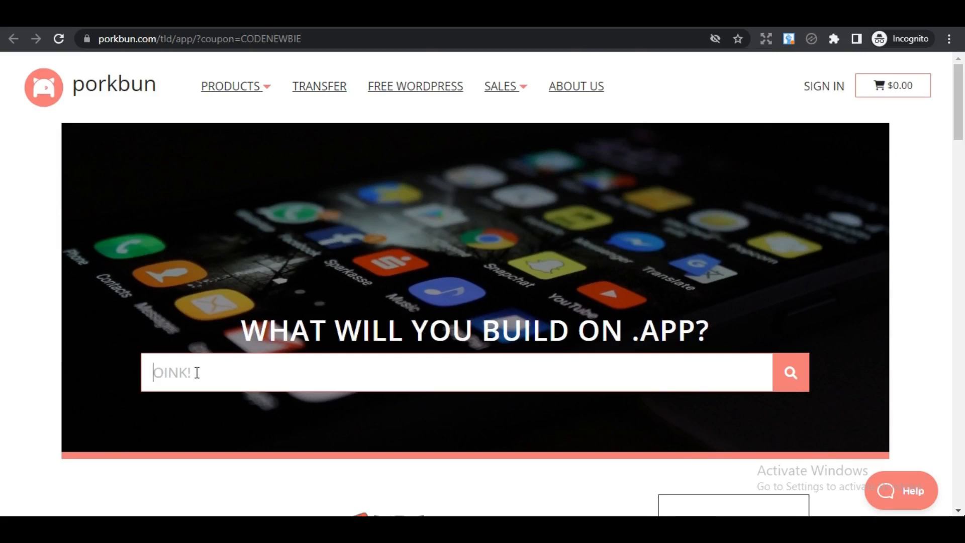
text(top)
text(lev)
text(games)
text(tric)
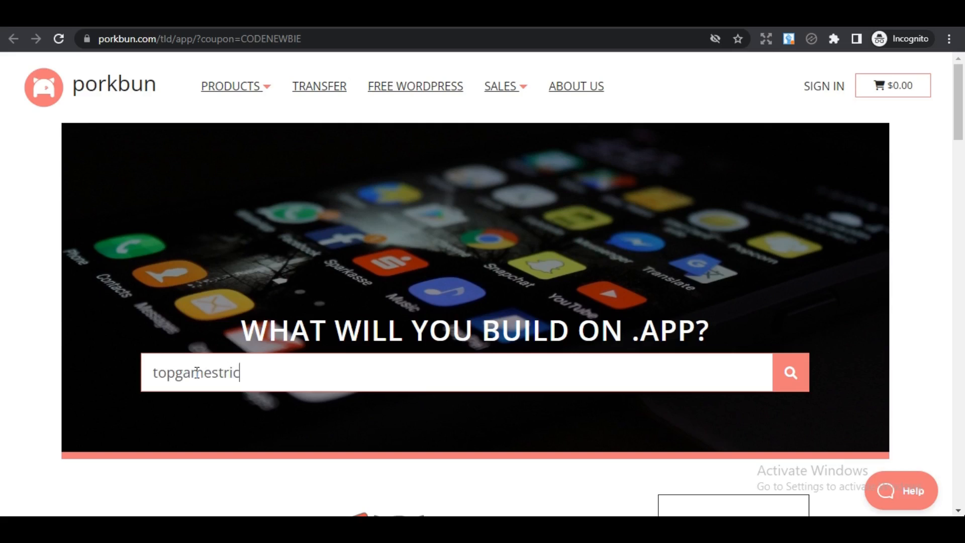
text(k.app)
click(791, 372)
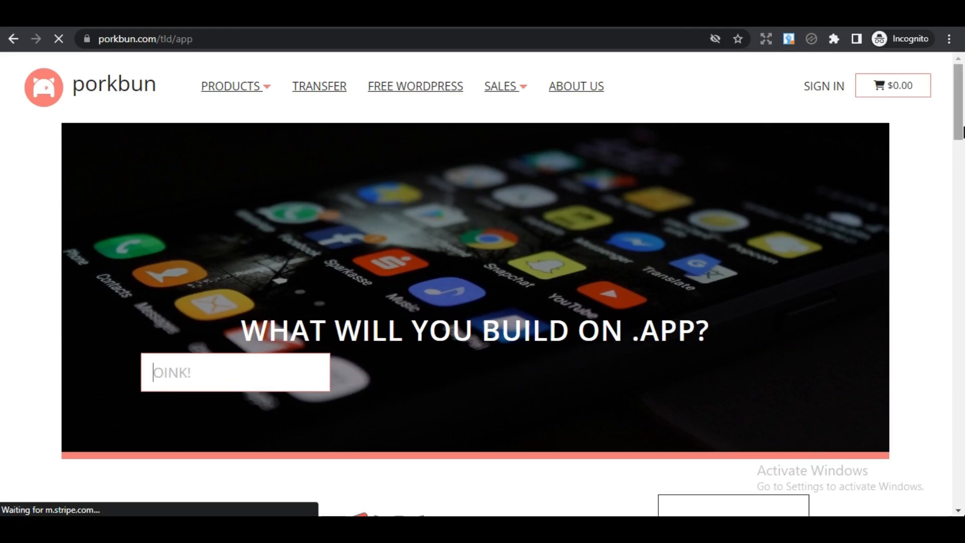
drag(963, 131, 958, 66)
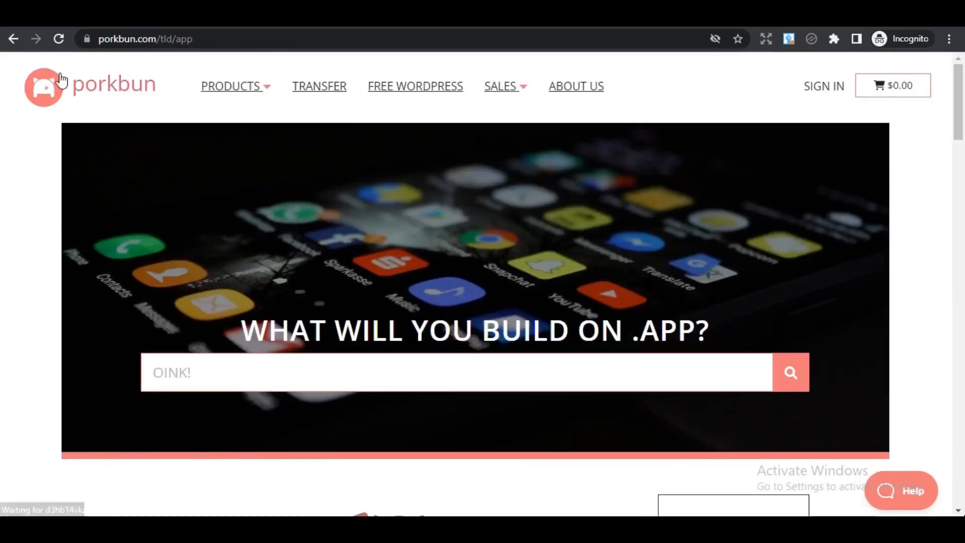
click(13, 40)
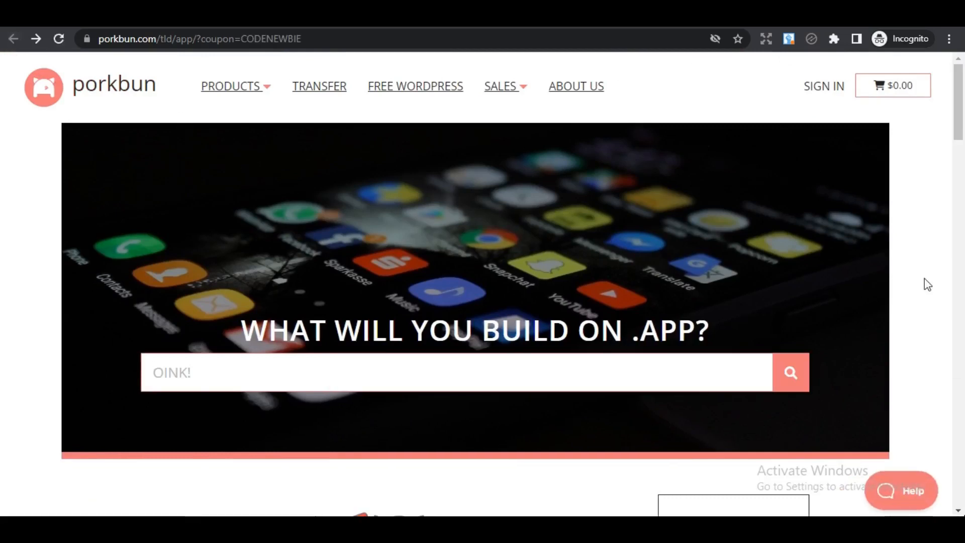
View the .app merchandise linked beside the domain prices and return to the .app coupon page.
drag(958, 115, 962, 169)
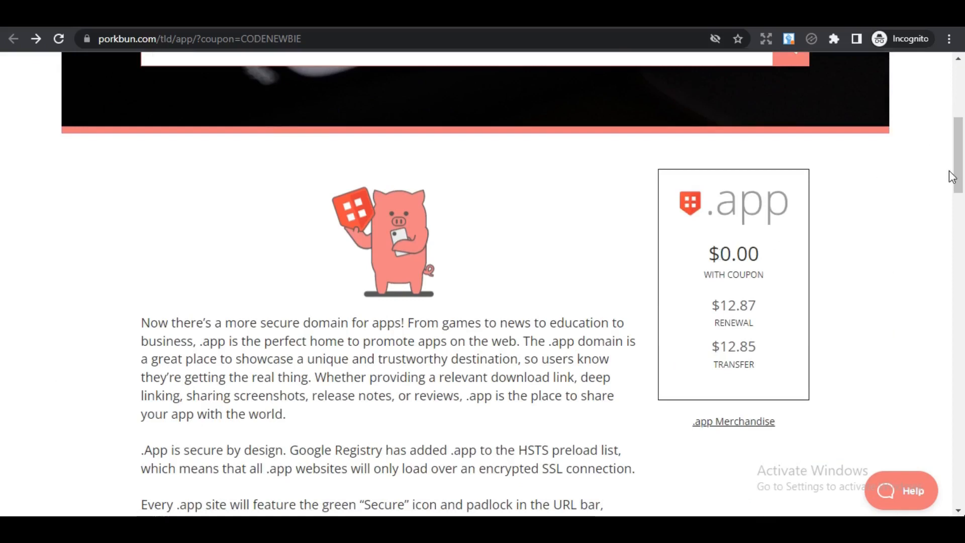
drag(962, 175, 964, 200)
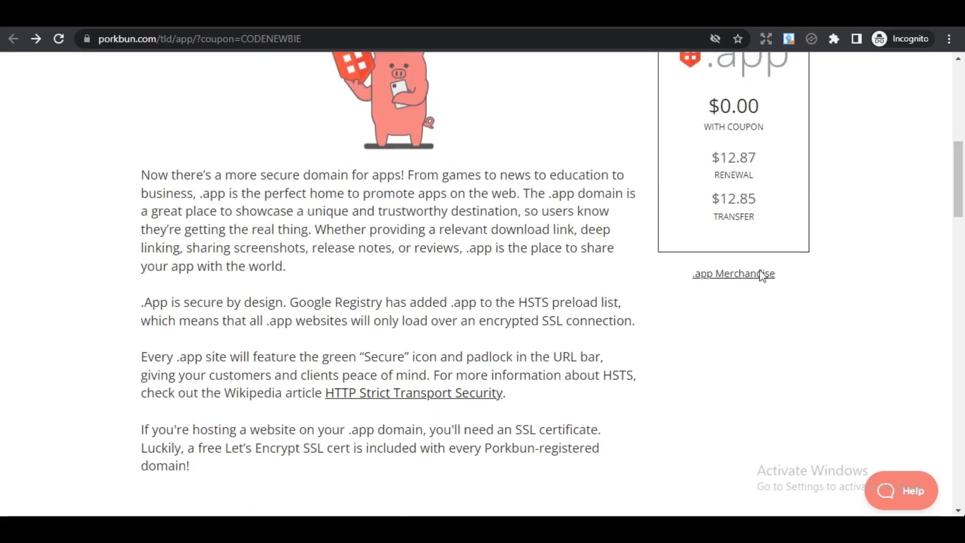
click(707, 282)
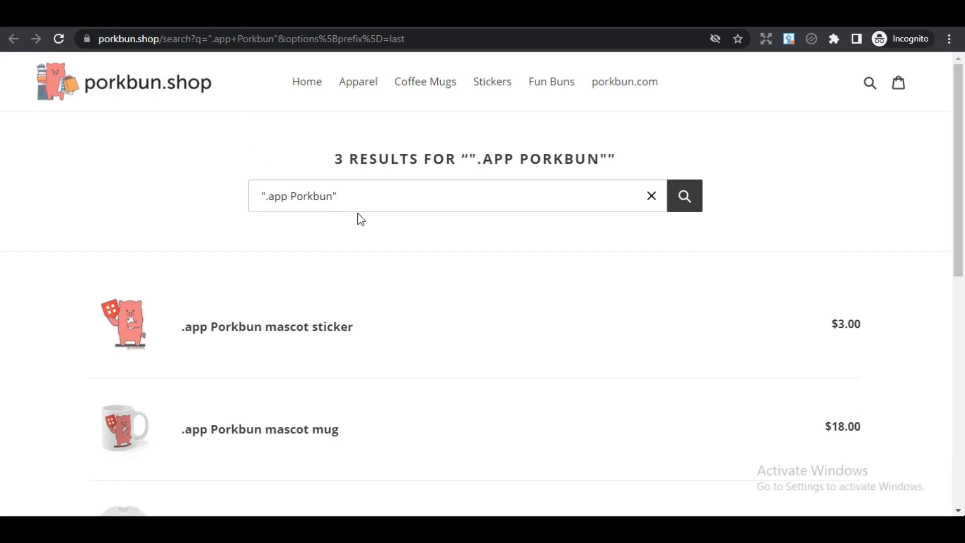
mouse_move(959, 184)
mouse_down()
mouse_move(962, 298)
mouse_move(960, 184)
mouse_up()
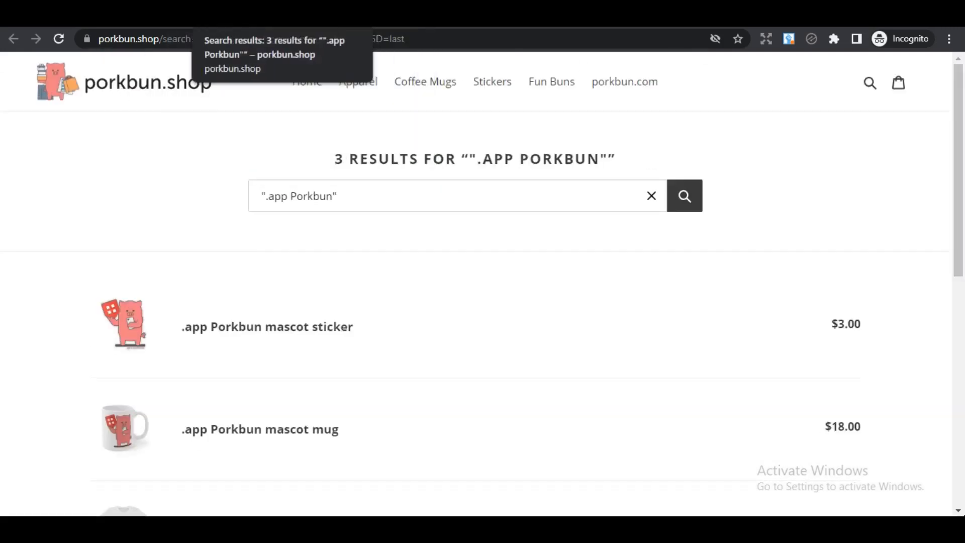
click(359, 13)
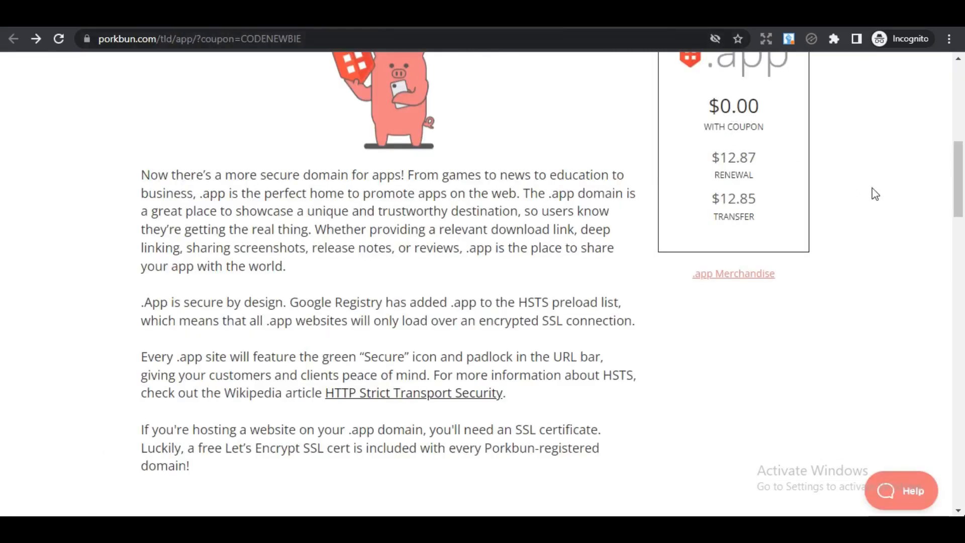
Search the .app coupon page for the domain name topgamestrick and check its listed offer.
drag(961, 163, 960, 115)
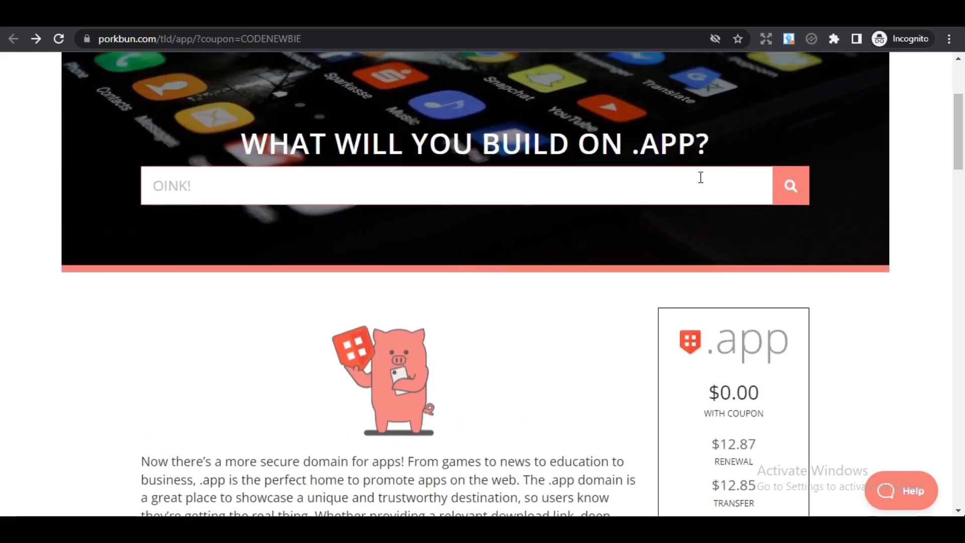
text(tople)
key(BackSpace)
text(games)
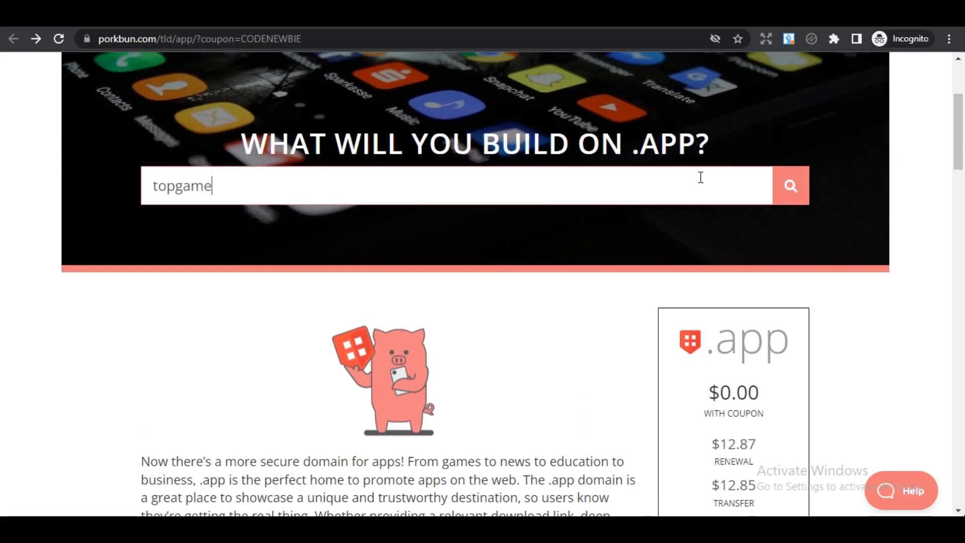
text(trick)
click(792, 189)
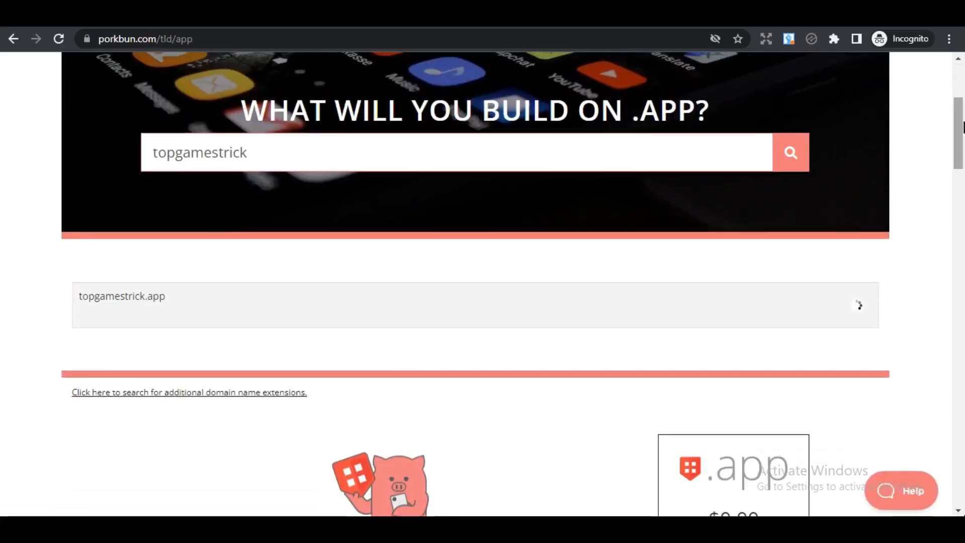
scroll(955, 131, down, 3)
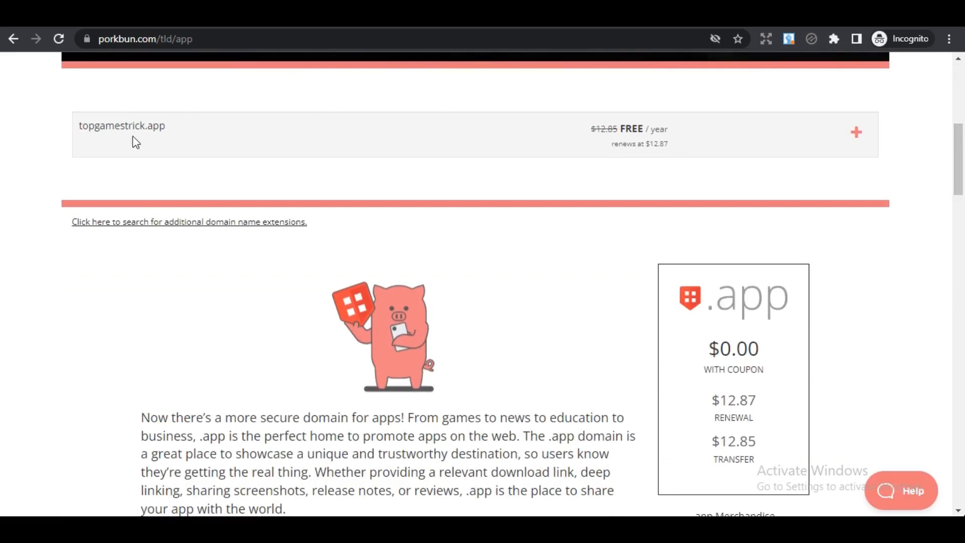
scroll(957, 151, up, 5)
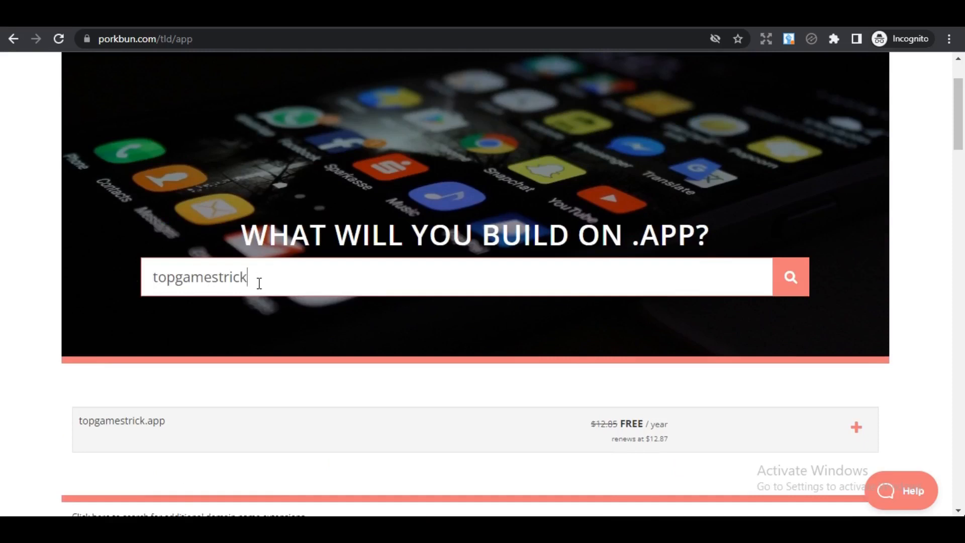
text(.pp)
key(BackSpace)
key(BackSpace)
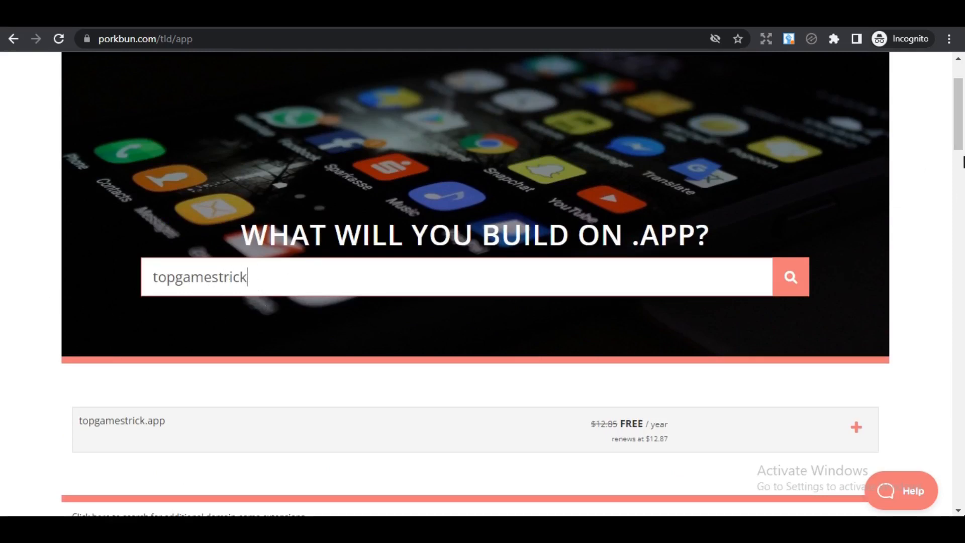
Add topgamestrick.app to the cart and open the cart for checkout.
scroll(962, 162, down, 4)
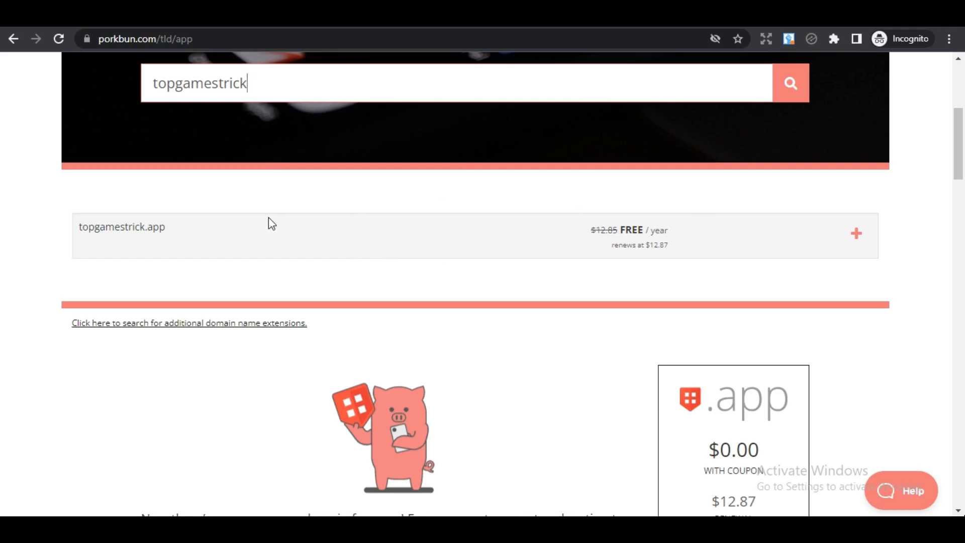
click(858, 235)
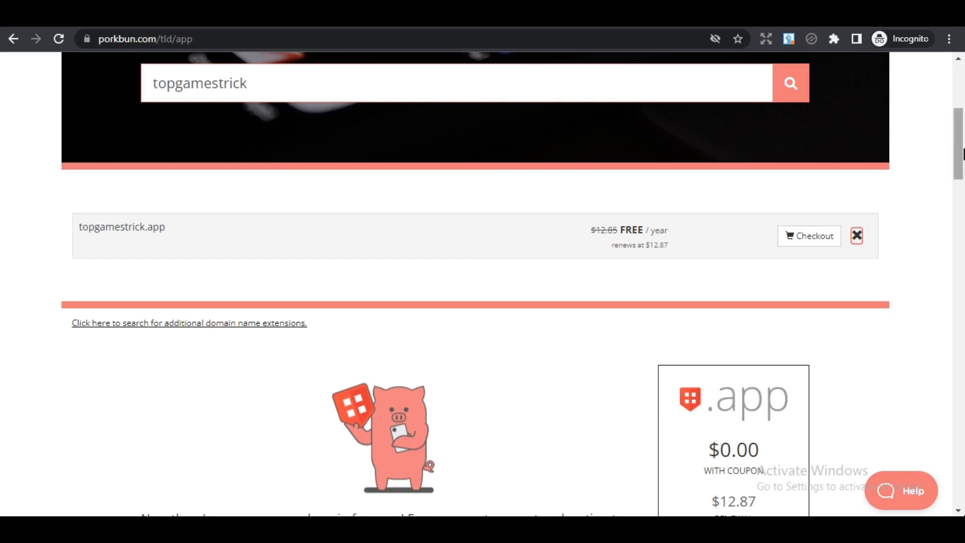
drag(961, 153, 962, 98)
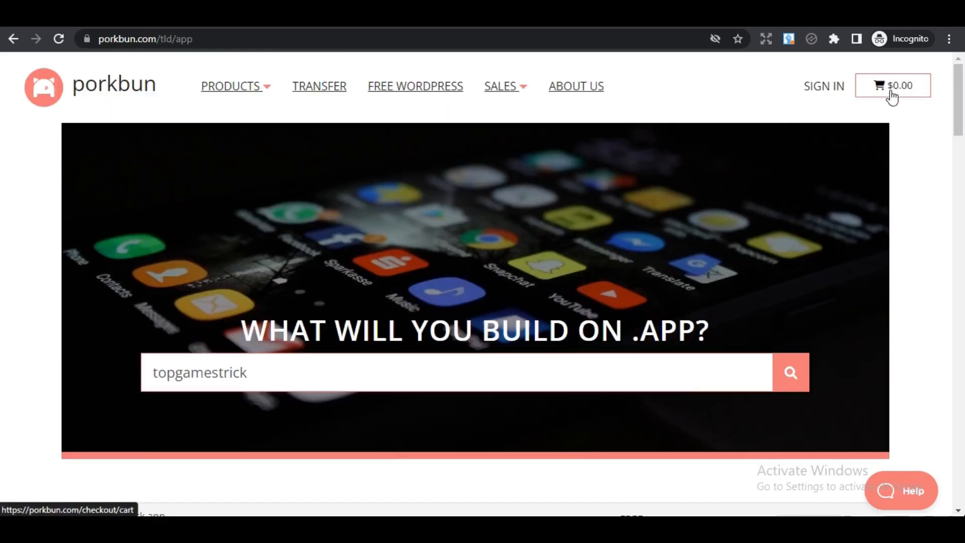
drag(961, 128, 960, 151)
click(819, 247)
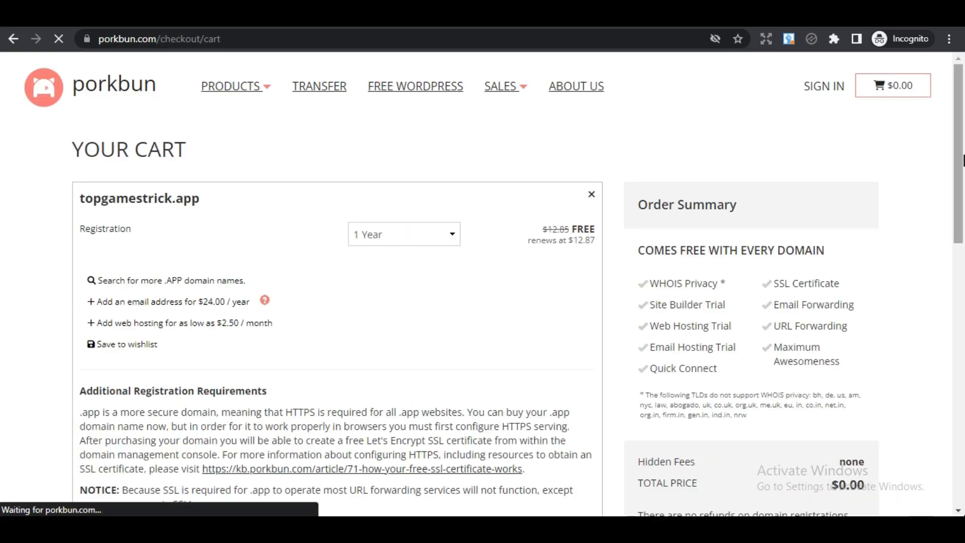
Examine the cart's registration term, requirements, free inclusions and total price for topgamestrick.app.
scroll(600, 182, down, 1)
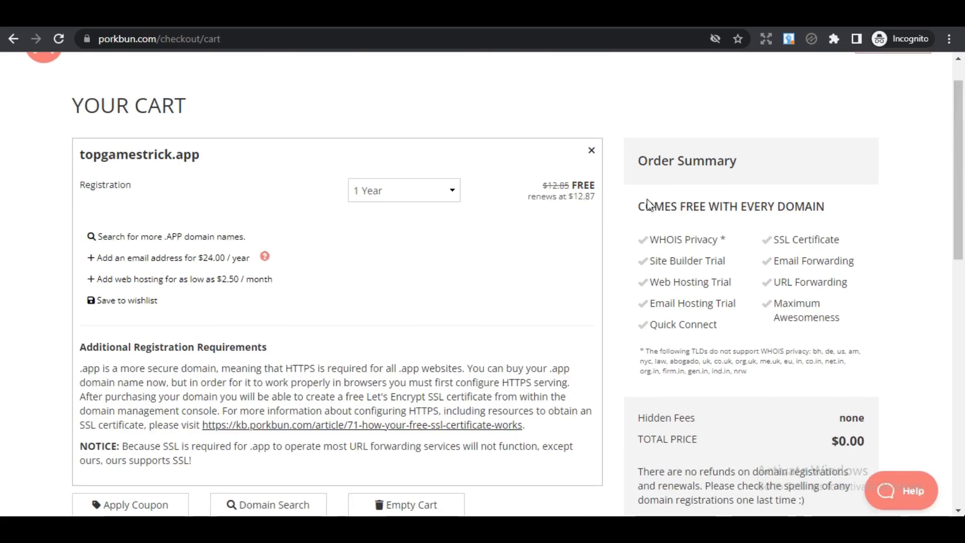
drag(956, 211, 956, 304)
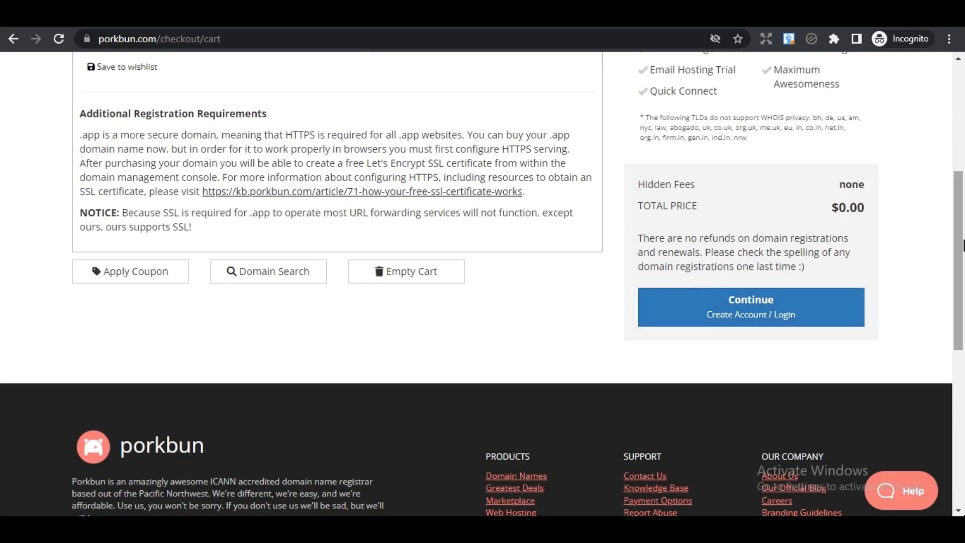
drag(963, 246, 963, 127)
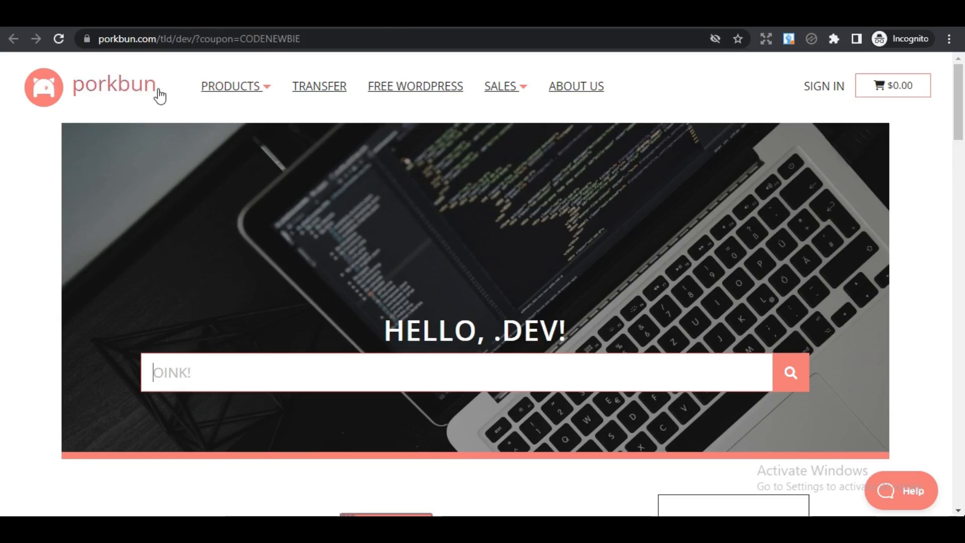
Examine the coupon price and the domain description on Porkbun's .dev page.
scroll(960, 70, down, 5)
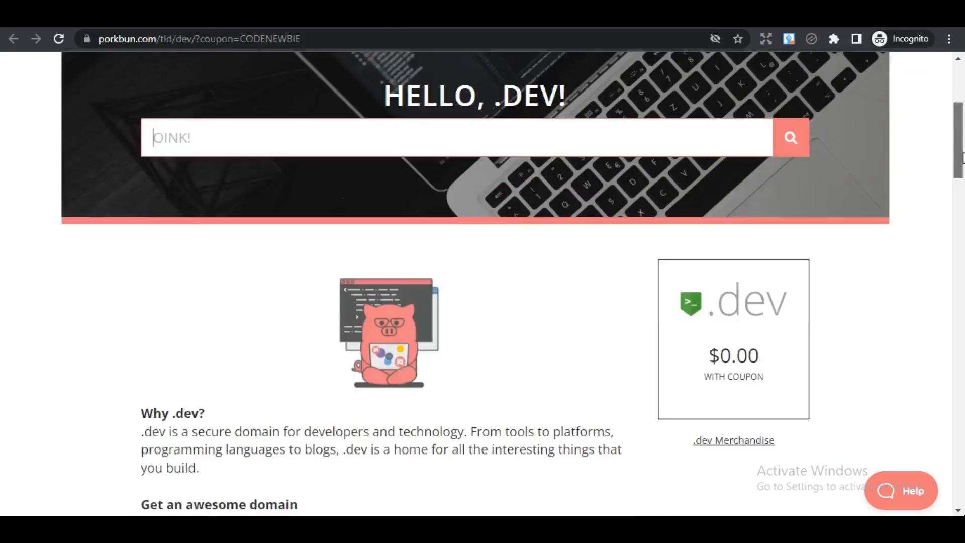
scroll(960, 70, up, 6)
scroll(961, 70, down, 8)
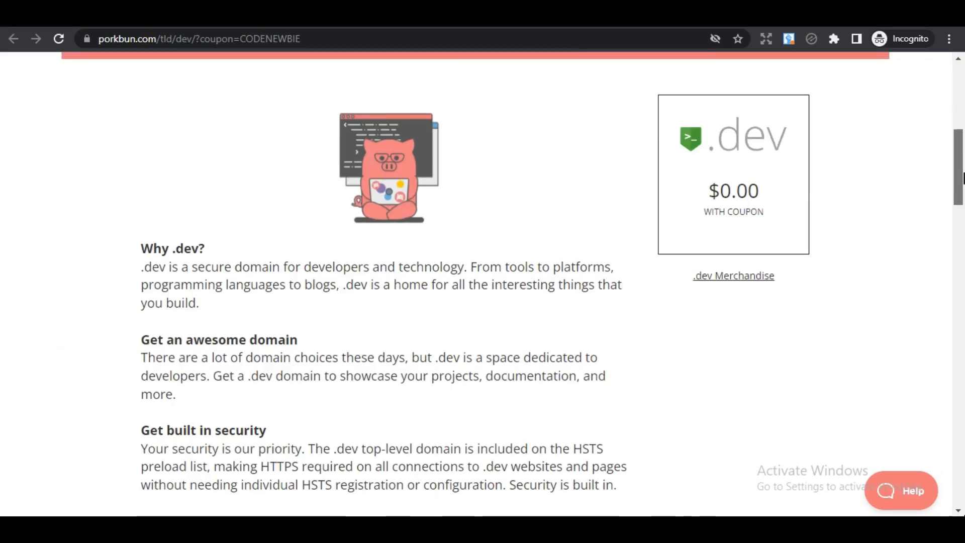
scroll(961, 155, up, 3)
scroll(959, 156, up, 2)
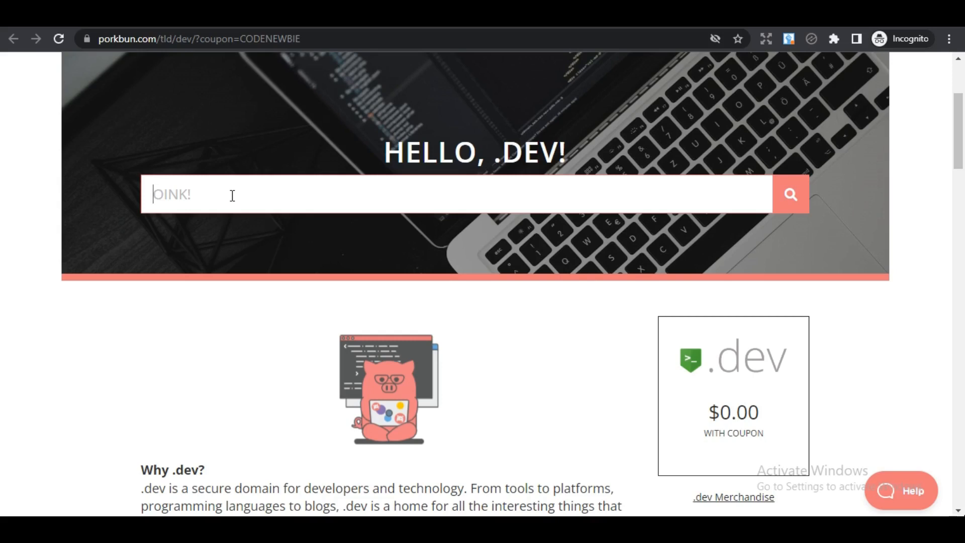
Try to search the .dev page for the domain name brainbox and go back to the coupon page.
text(brainbox)
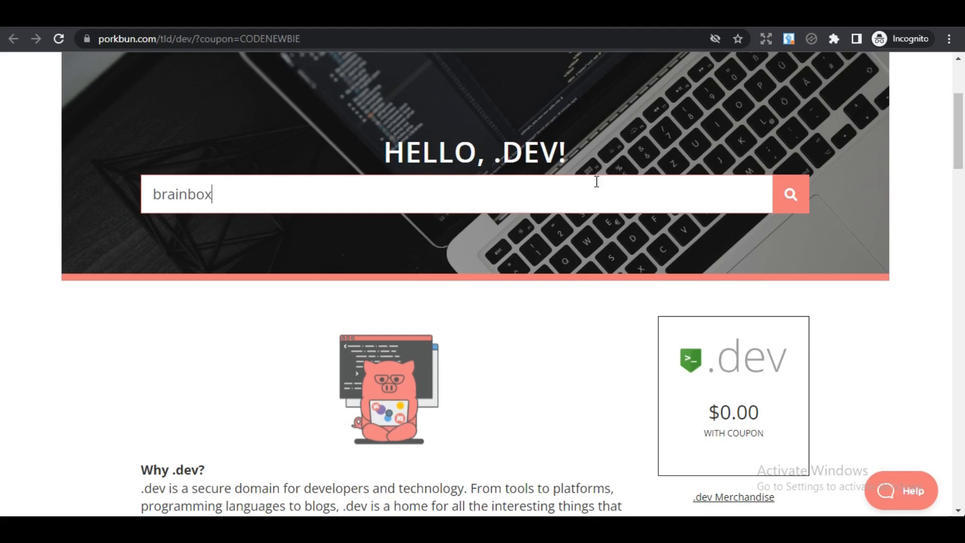
click(789, 196)
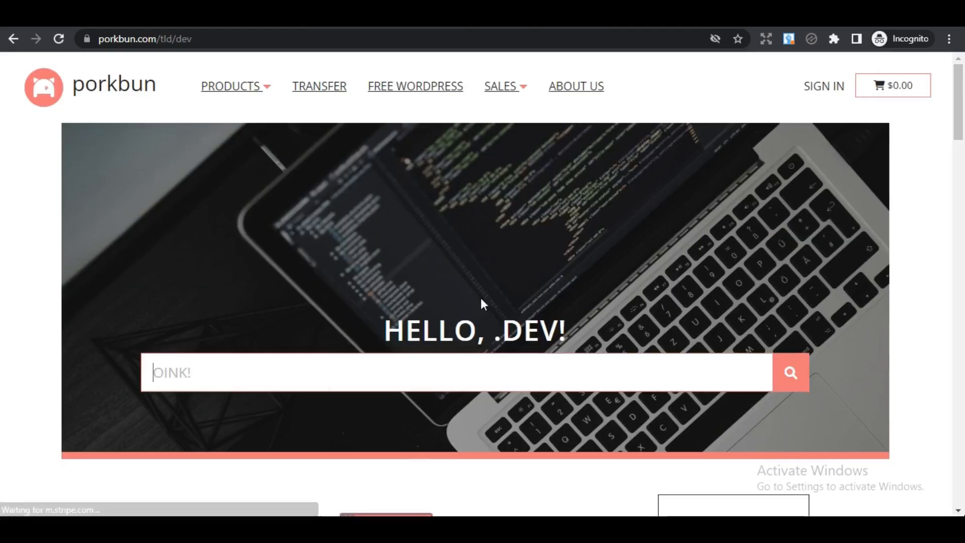
mouse_move(960, 134)
mouse_down()
mouse_move(960, 207)
mouse_move(960, 138)
mouse_up()
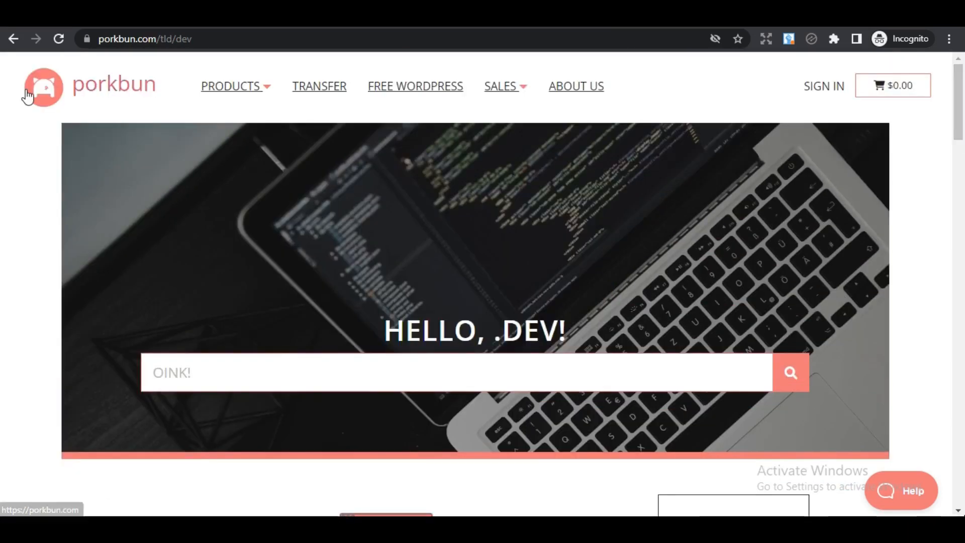
click(13, 39)
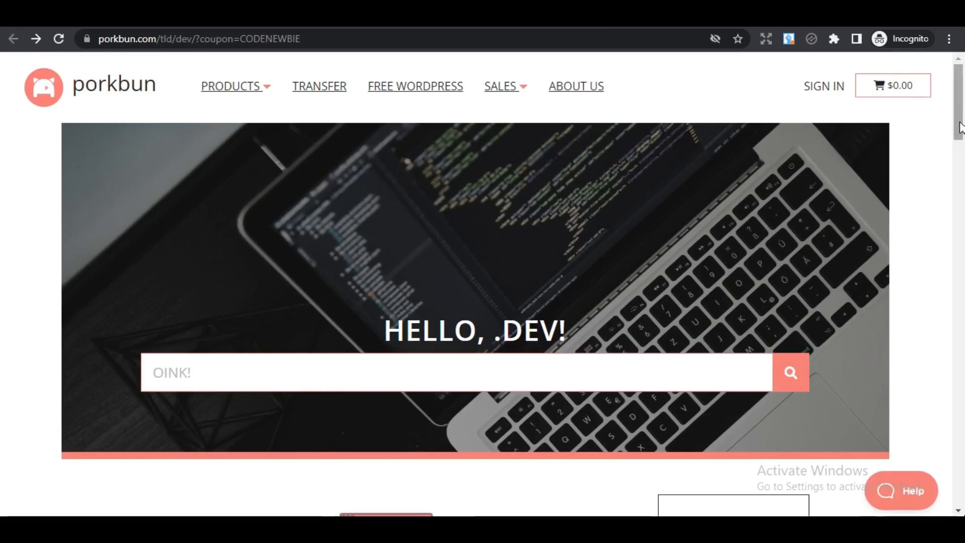
Reload the .dev page that carries the CODENEWBIE coupon.
mouse_move(960, 125)
mouse_down()
mouse_move(962, 193)
mouse_move(961, 140)
mouse_up()
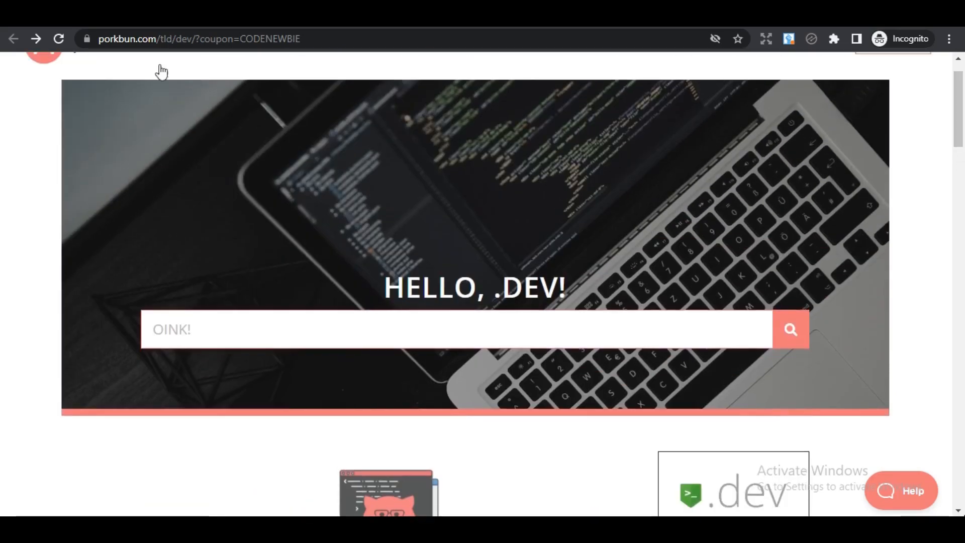
click(61, 46)
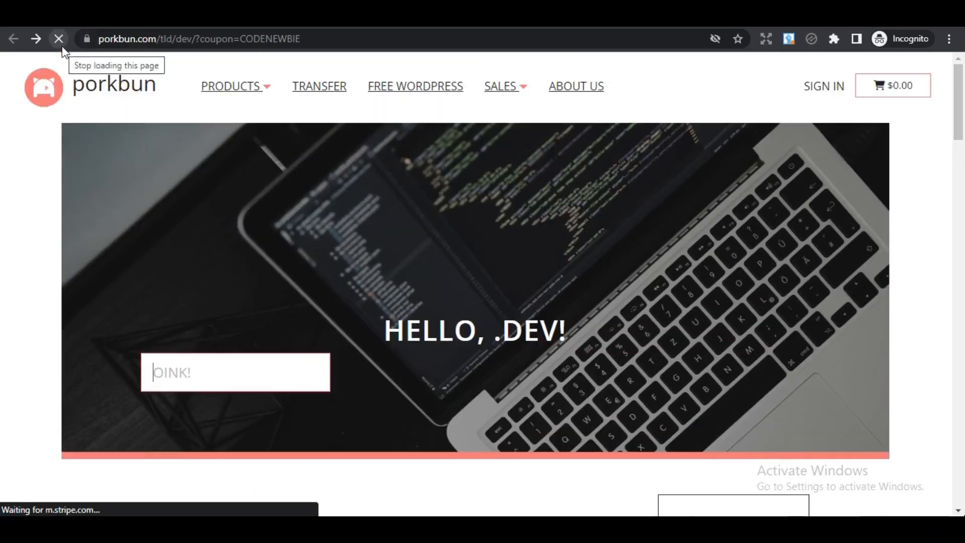
mouse_move(962, 121)
mouse_down()
mouse_move(961, 229)
mouse_move(959, 123)
mouse_up()
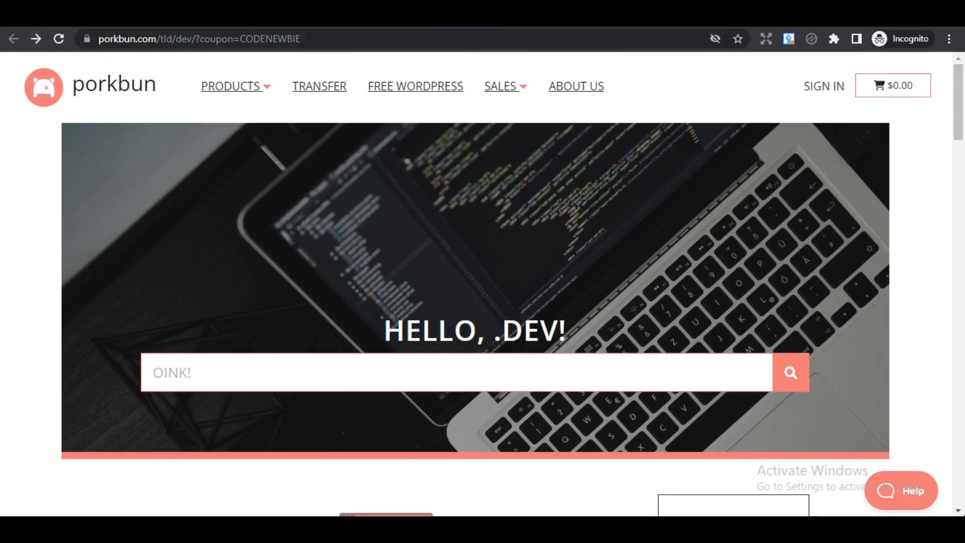
Go back from the topgamestrick.app cart to the .app page carrying the CODENEWBIE coupon and reopen the cart.
mouse_move(960, 114)
mouse_down()
mouse_move(962, 167)
mouse_move(957, 117)
mouse_up()
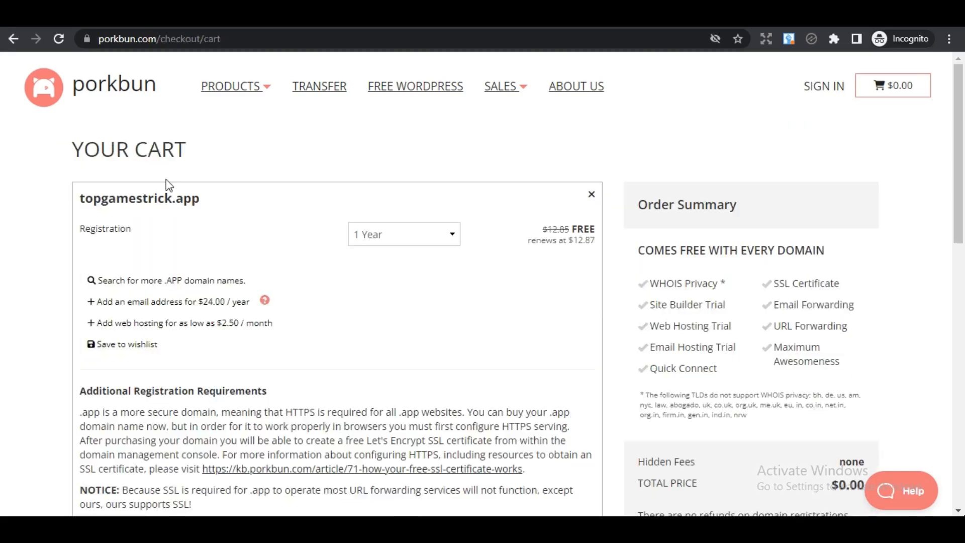
click(12, 39)
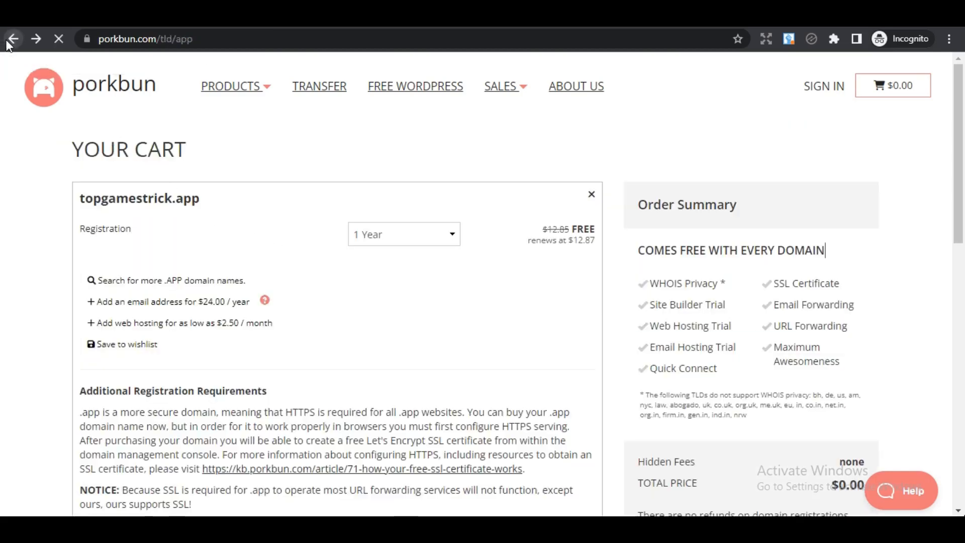
click(7, 43)
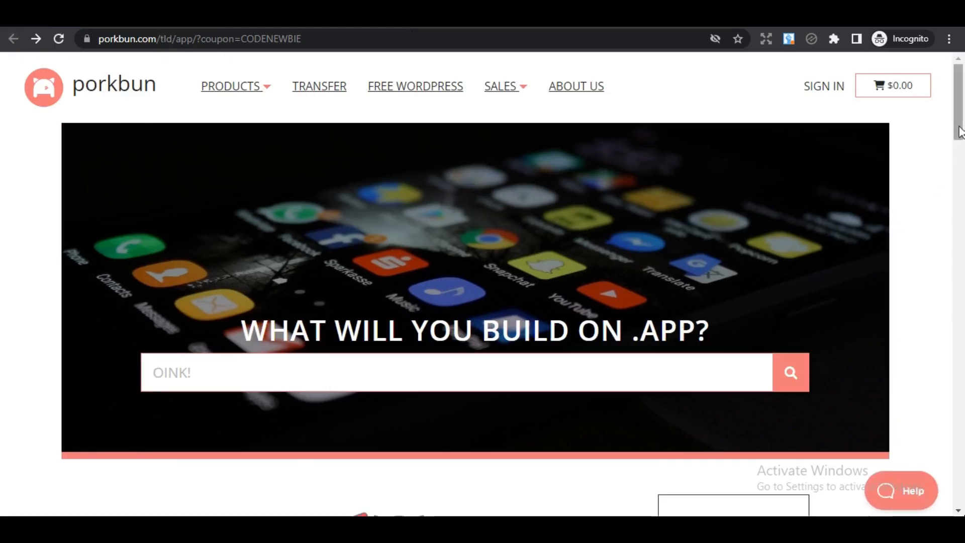
mouse_move(959, 132)
mouse_down()
mouse_move(960, 184)
mouse_move(959, 135)
mouse_up()
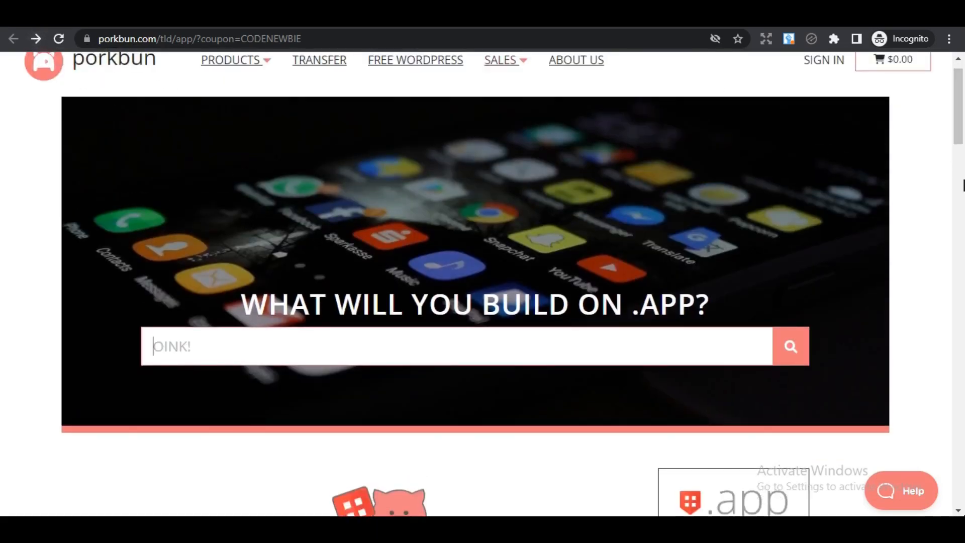
scroll(961, 185, up, 1)
click(914, 88)
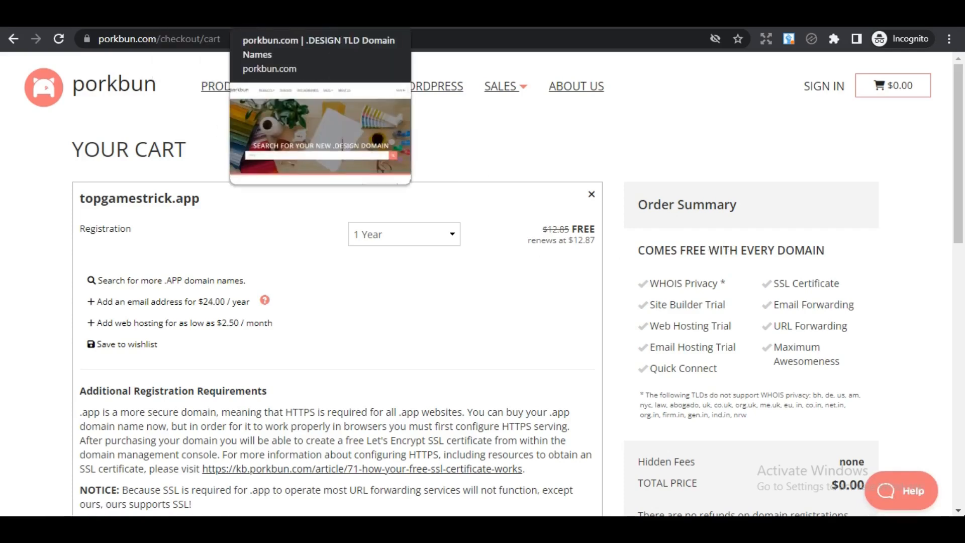
Switch to the .design page carrying the UPLABS21B coupon and examine its first-year and renewal prices.
click(266, 17)
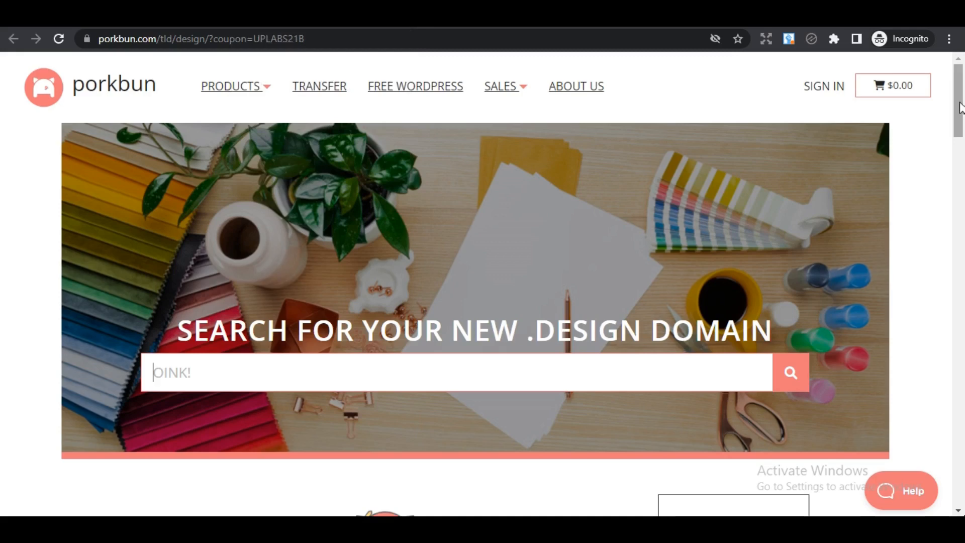
click(116, 17)
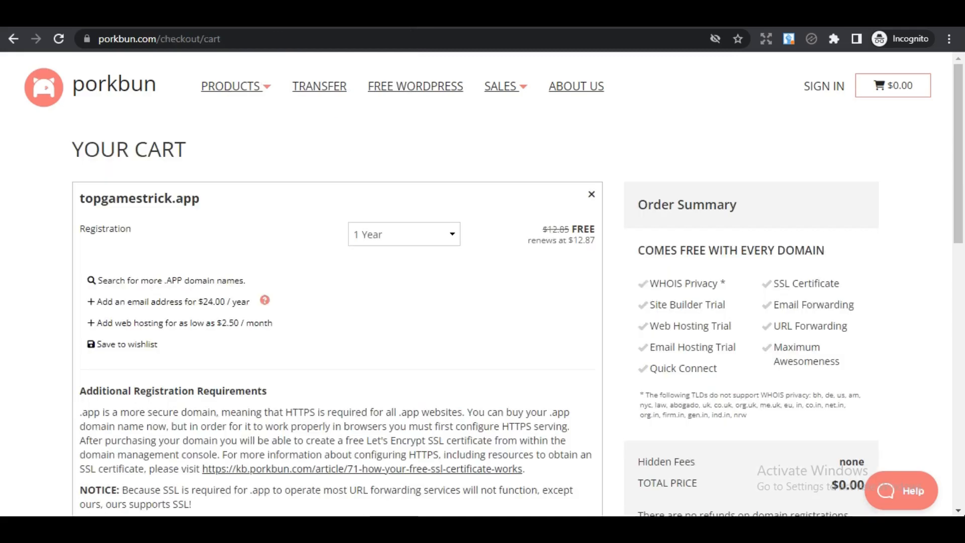
click(266, 17)
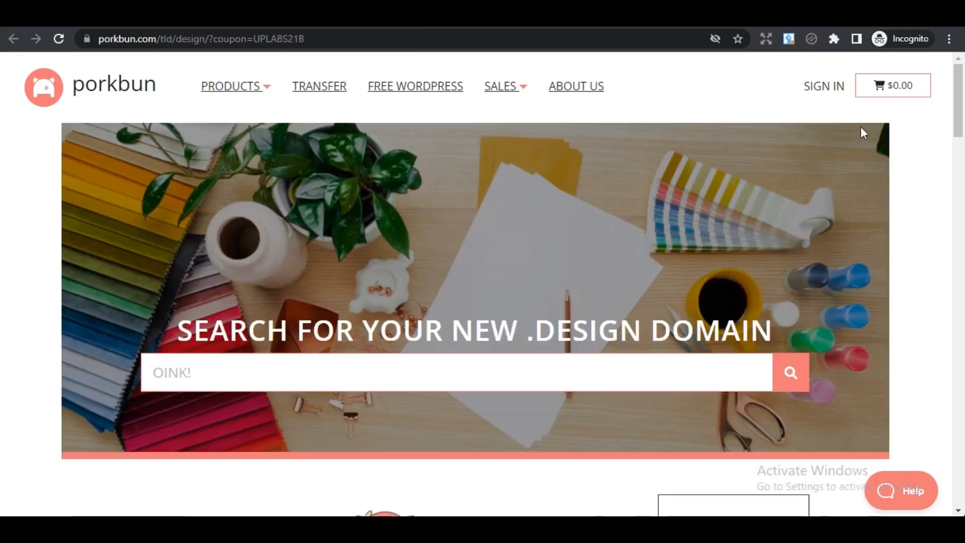
drag(958, 104, 961, 129)
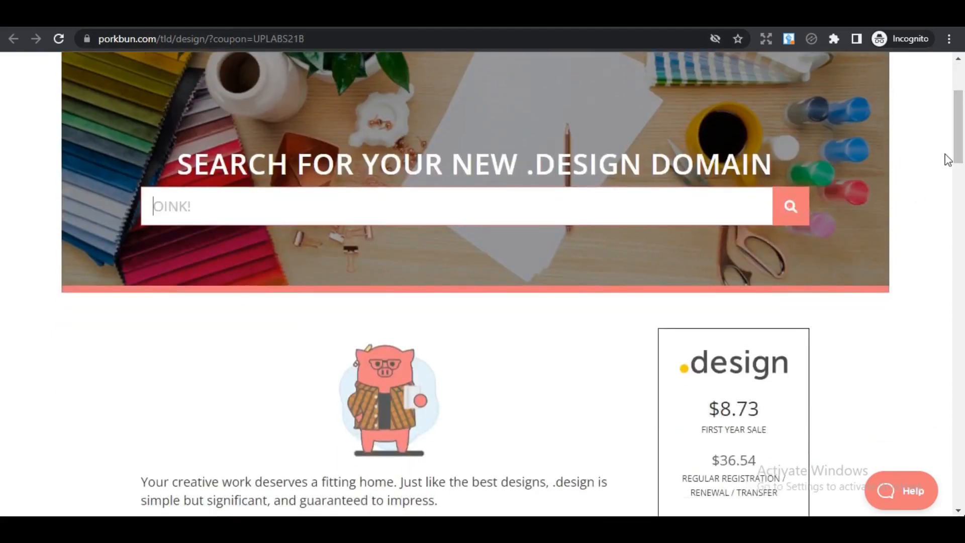
drag(961, 99, 962, 73)
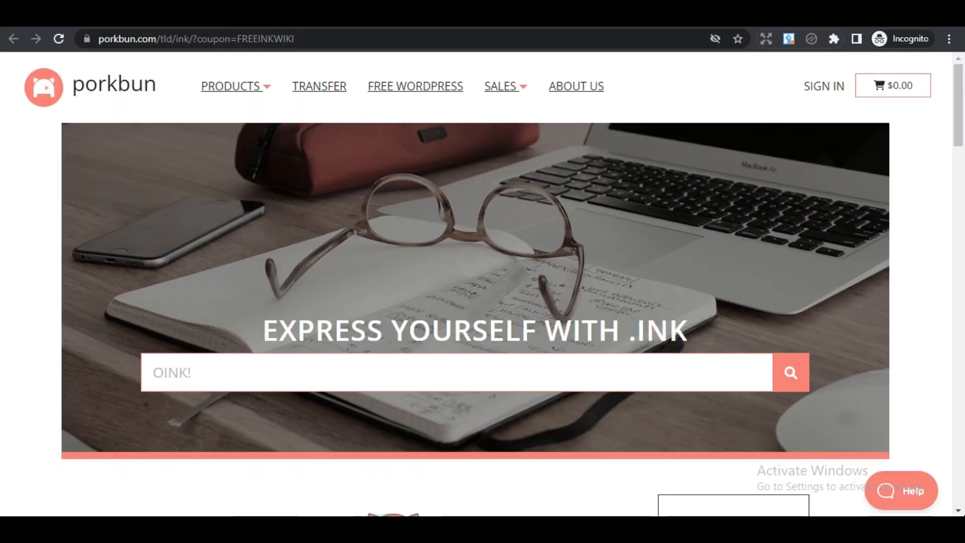
Open and reload the .ink page carrying the FREEINKWIKI coupon, examining its coupon price and regular registration price.
click(216, 18)
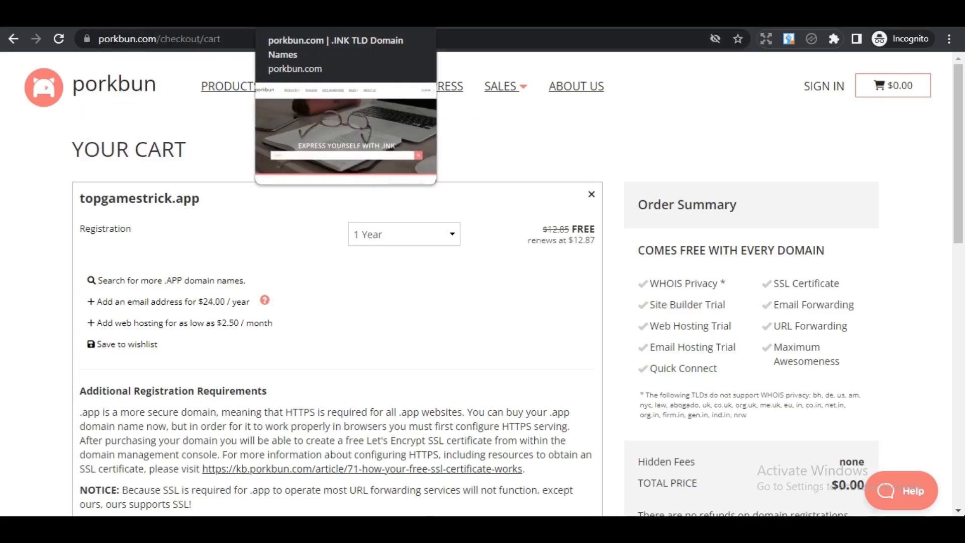
click(301, 18)
scroll(963, 114, down, 5)
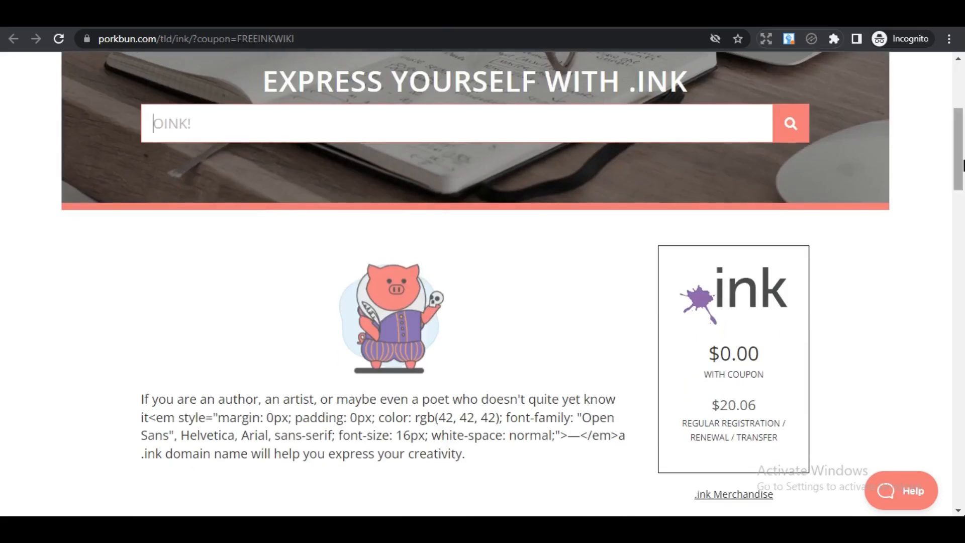
drag(962, 167, 961, 143)
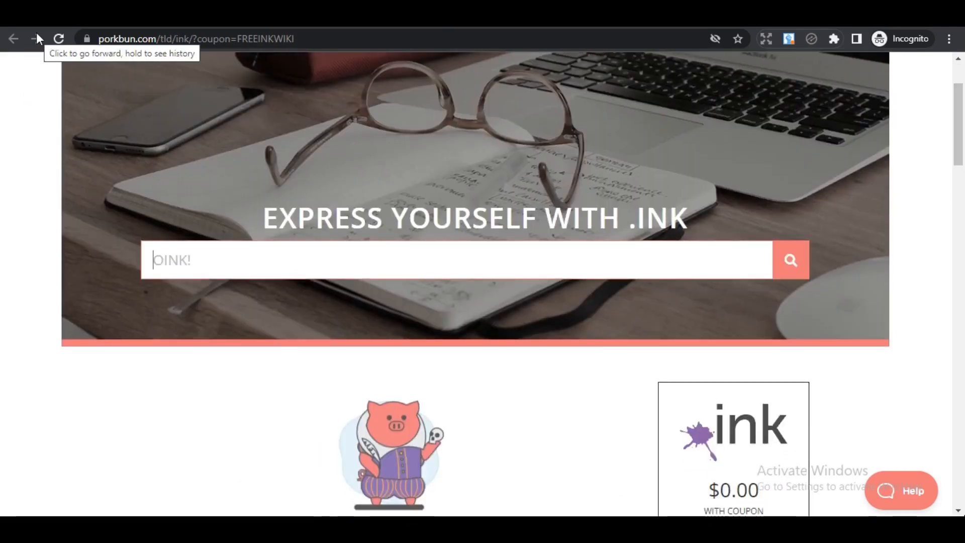
click(57, 44)
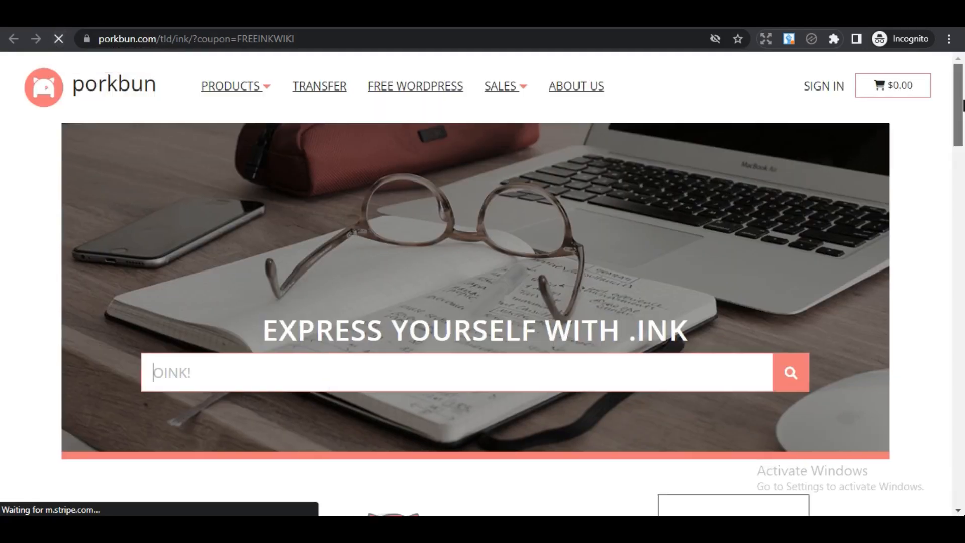
scroll(962, 123, down, 4)
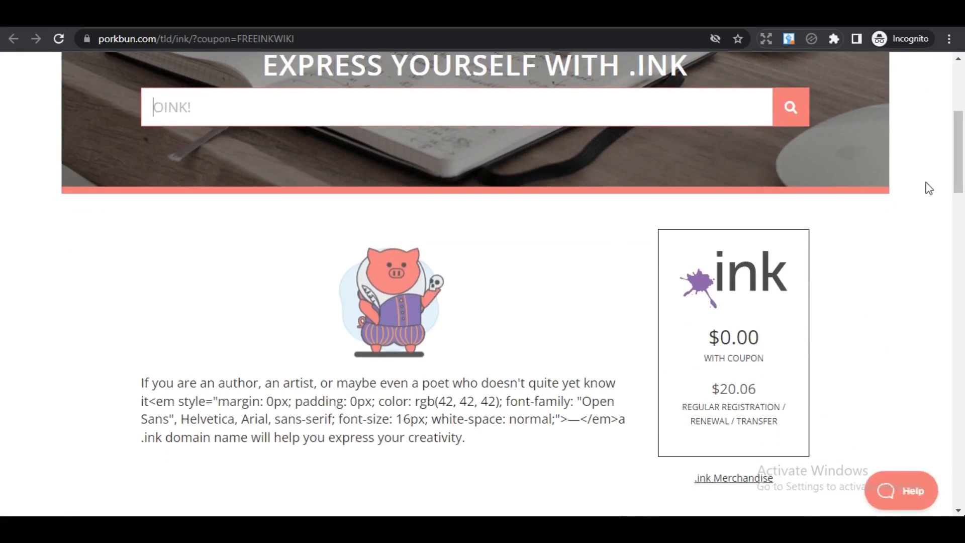
Search the .ink page for the domain name brainbox and examine the offer for brainbox.ink.
scroll(926, 187, up, 3)
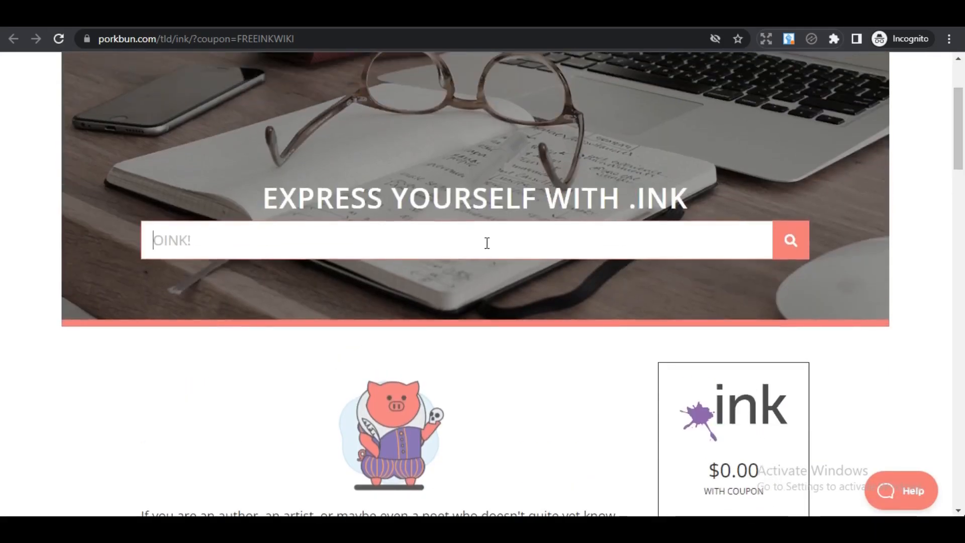
text(bra)
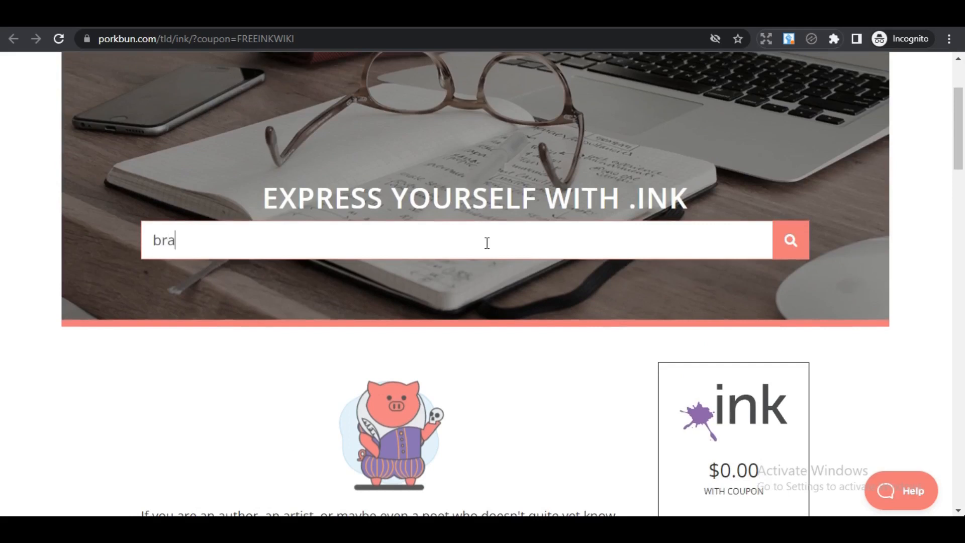
text(inbox)
click(798, 244)
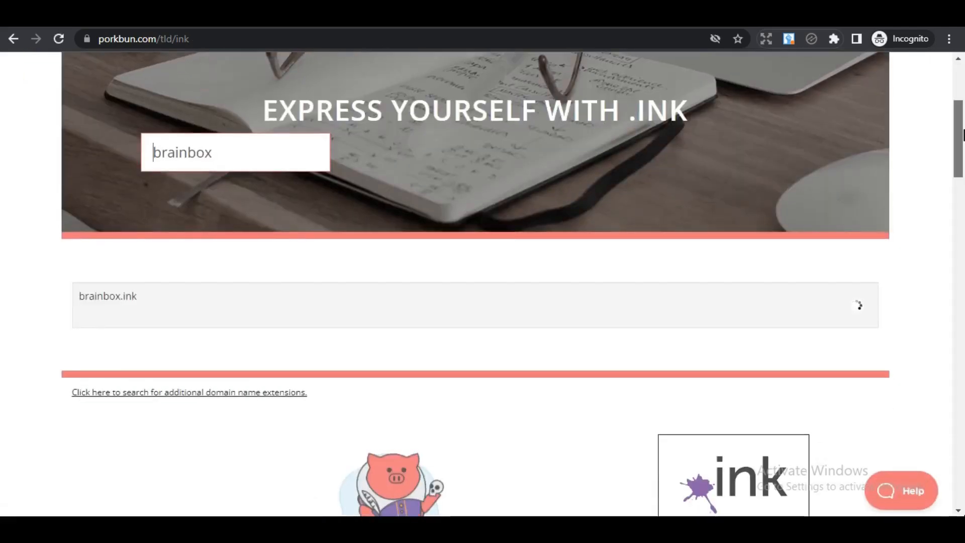
scroll(963, 136, down, 1)
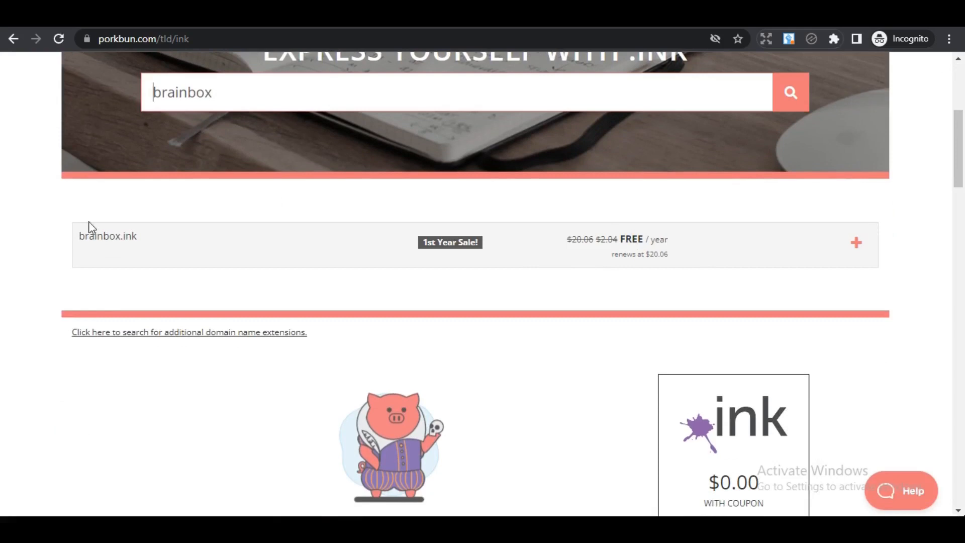
drag(962, 153, 963, 148)
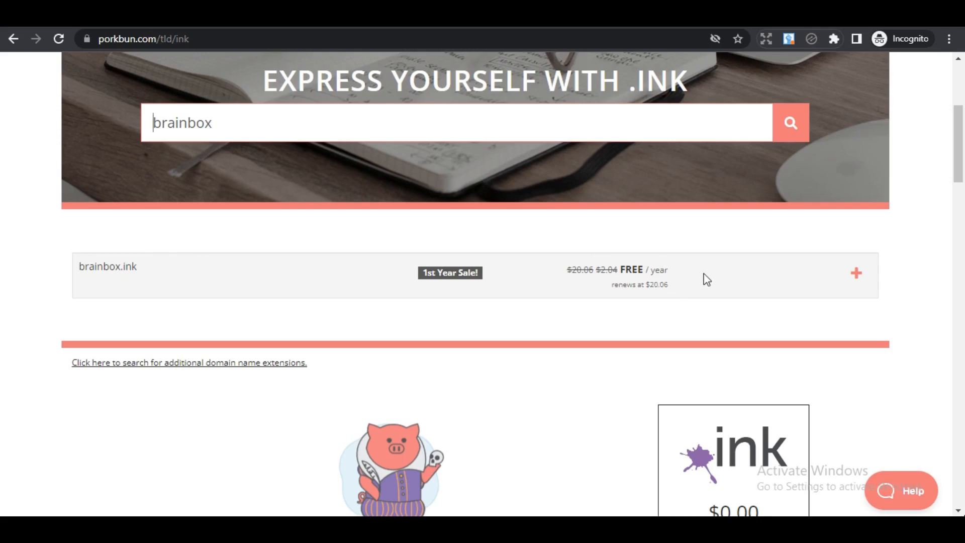
Switch to the .xyz page carrying the XYZFREE22 coupon and examine its first-year sale price.
click(959, 98)
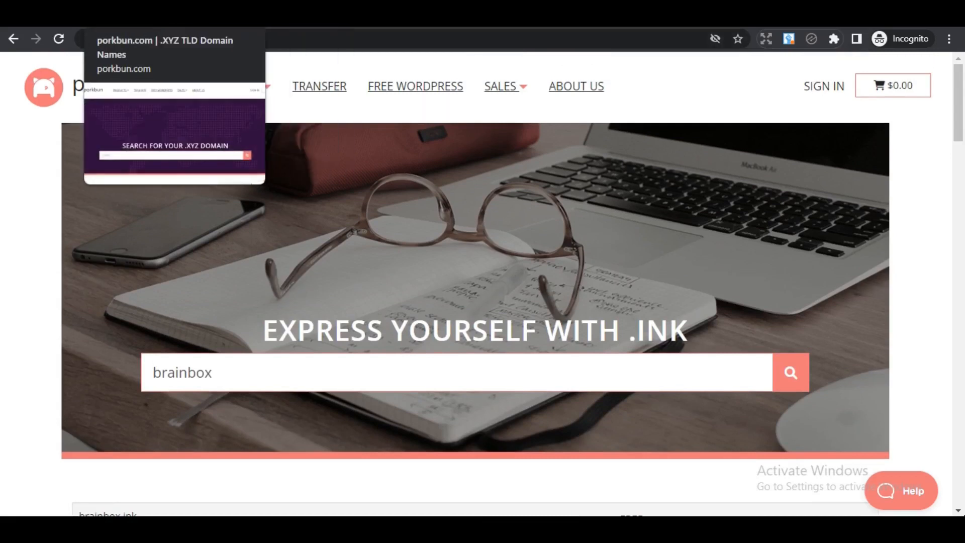
click(141, 15)
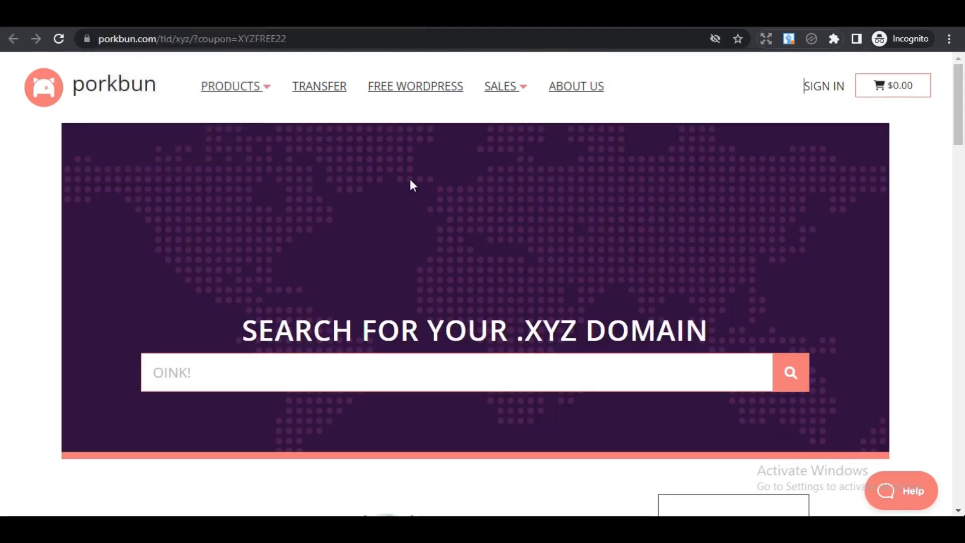
scroll(963, 181, down, 7)
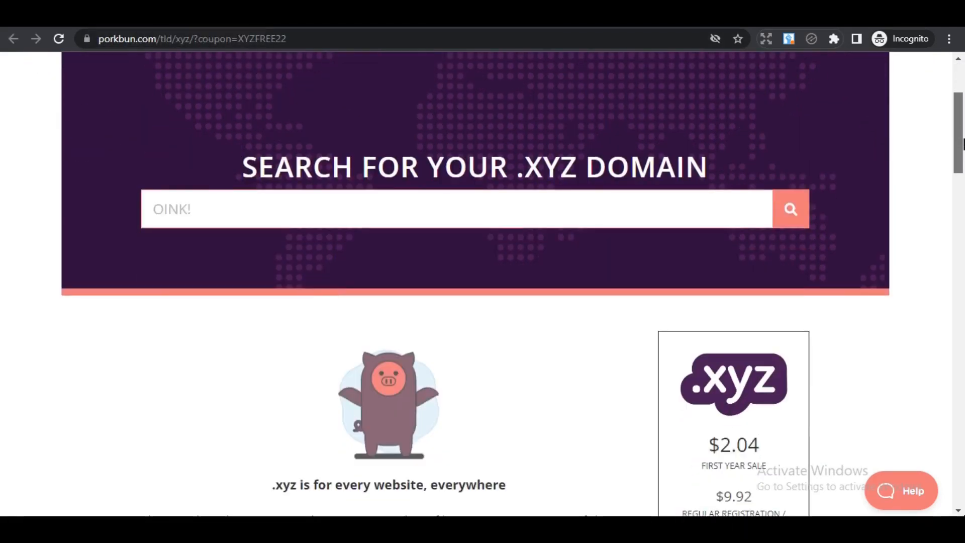
scroll(962, 180, up, 7)
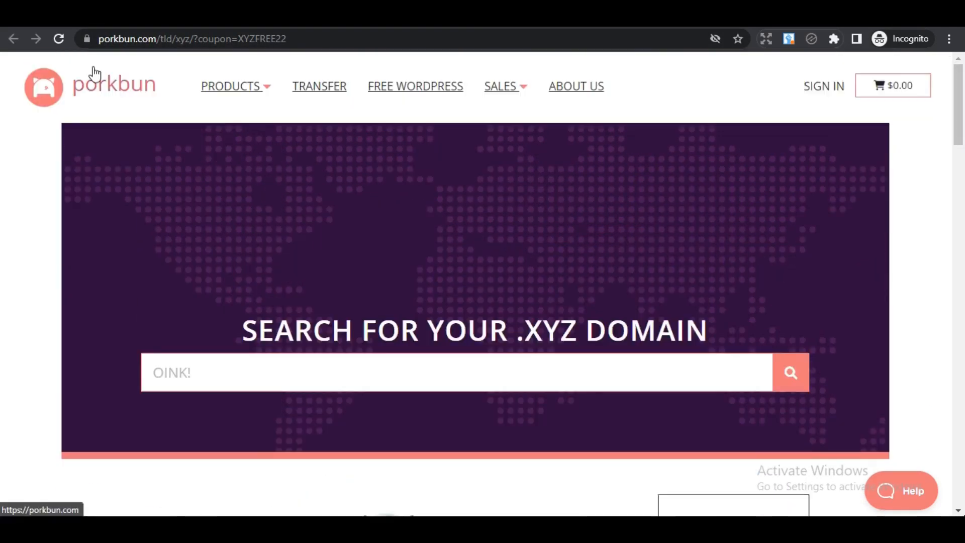
Switch to the .wiki page carrying the FREEINKWIKI coupon and examine its coupon price and regular registration price.
click(46, 15)
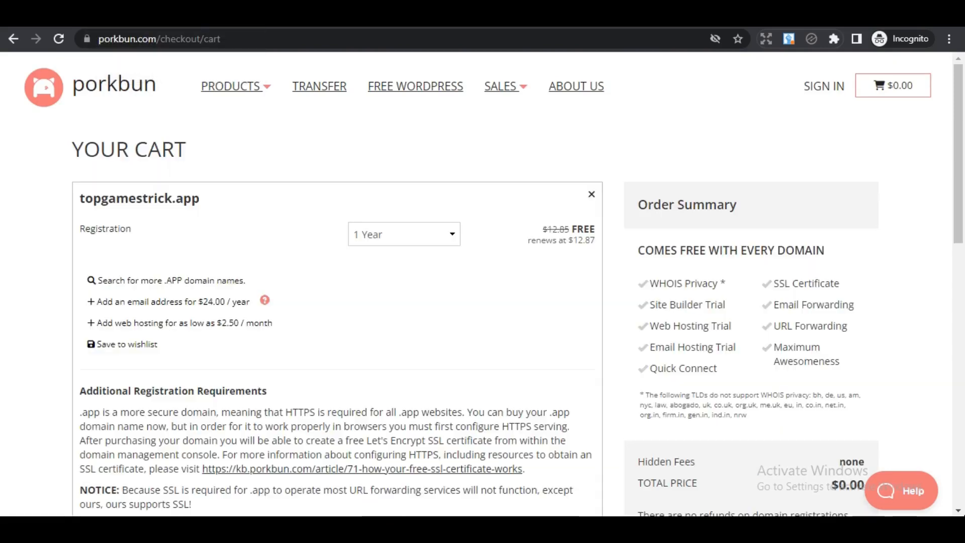
click(361, 16)
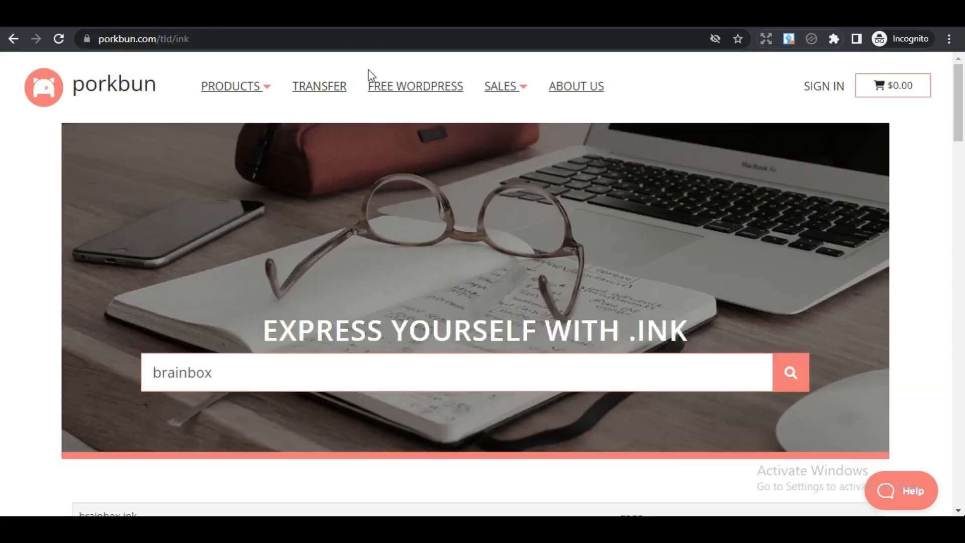
click(307, 16)
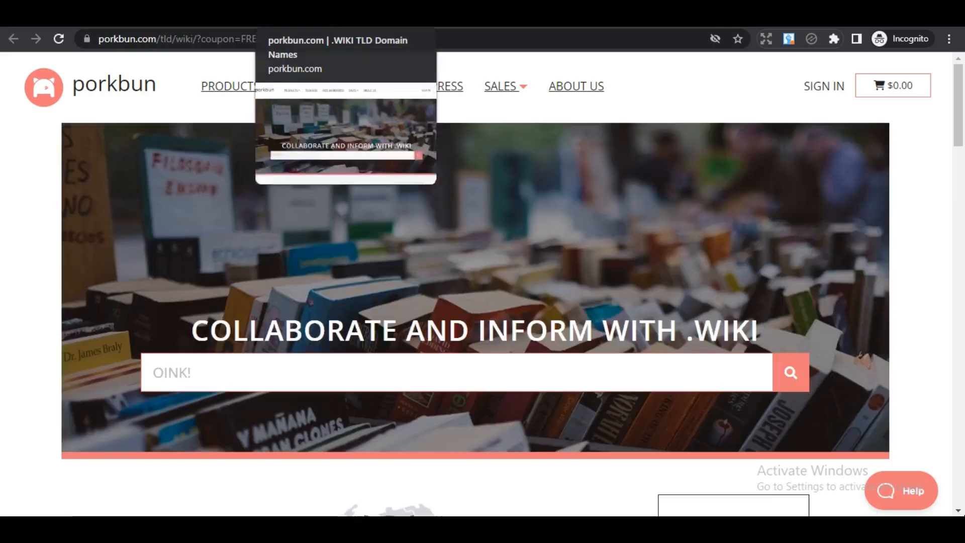
drag(961, 137, 960, 162)
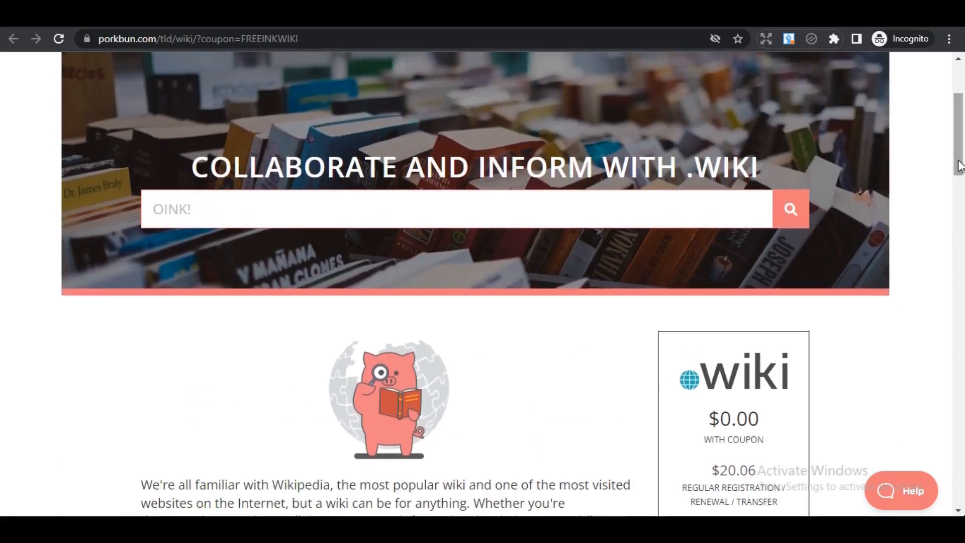
click(512, 193)
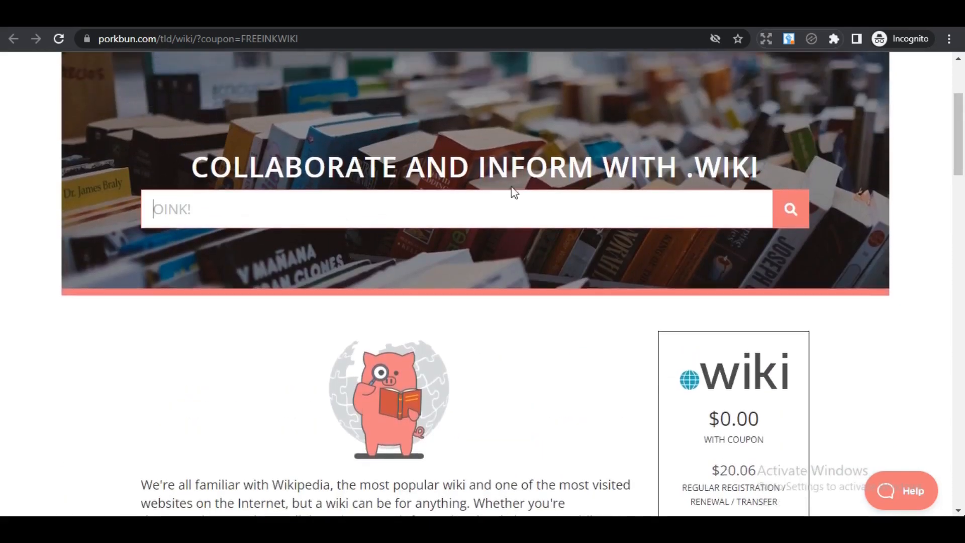
Try to search the .wiki page for the domain name brainbox.
mouse_move(962, 164)
mouse_down()
mouse_move(963, 135)
mouse_move(962, 157)
mouse_up()
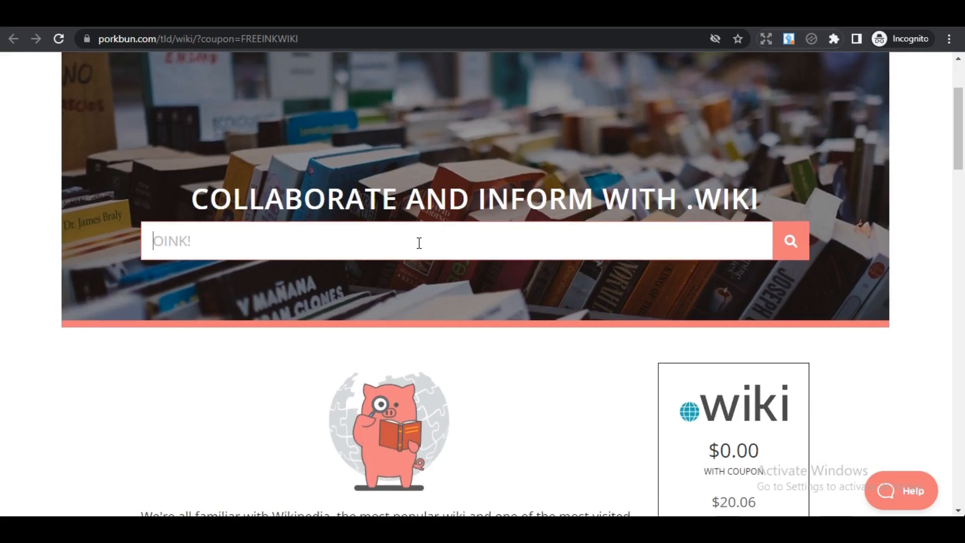
text(brainbox)
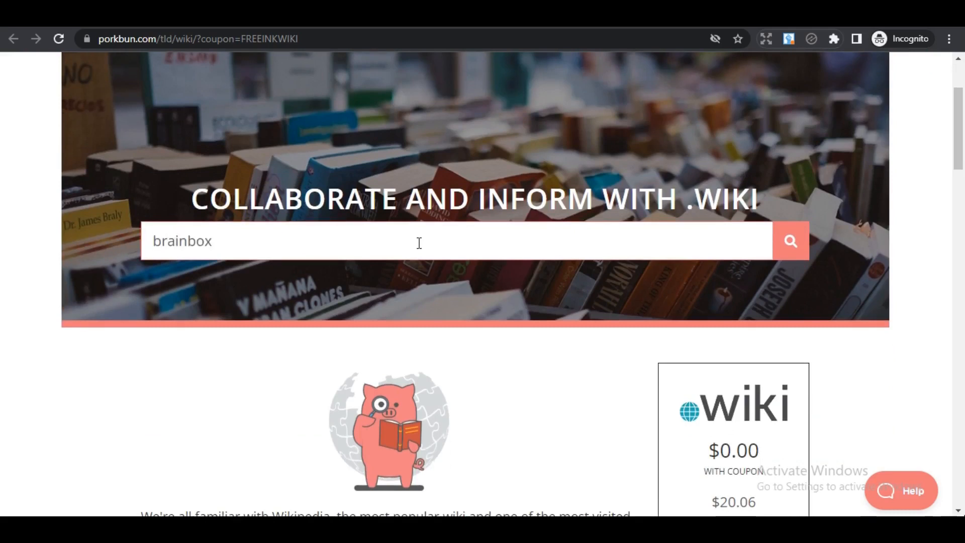
click(789, 244)
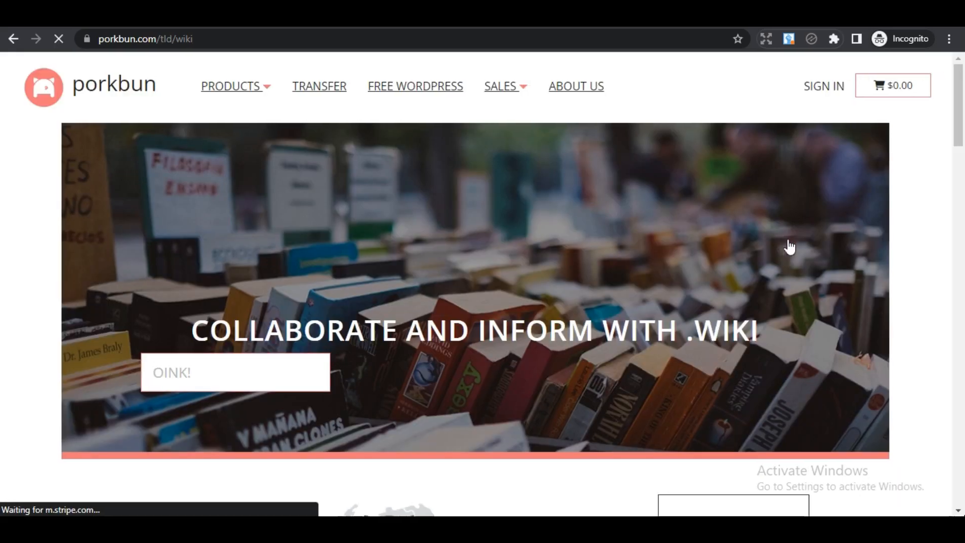
Search the .wiki page for the domain name toplevelgames and examine the first-year offer for toplevelgames.wiki.
drag(962, 102, 956, 138)
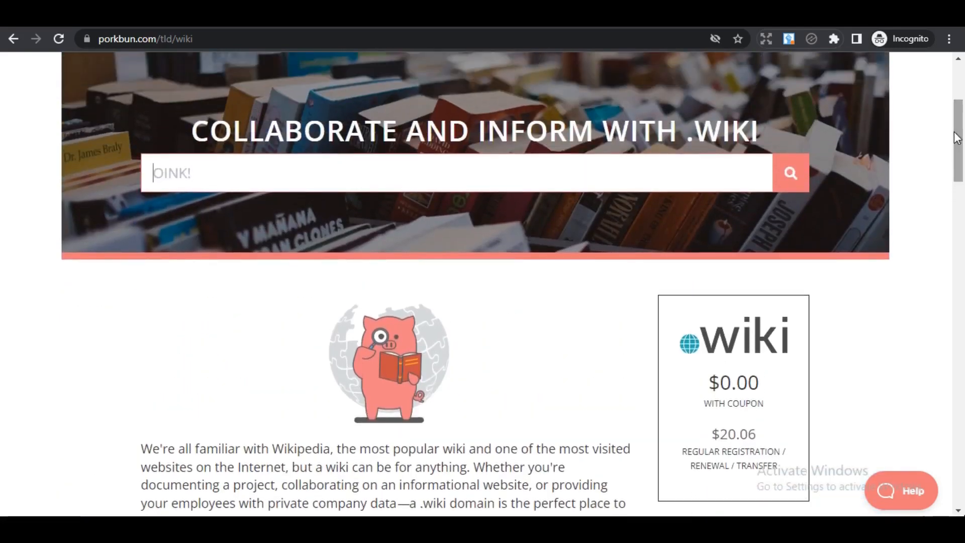
text(toplevelga)
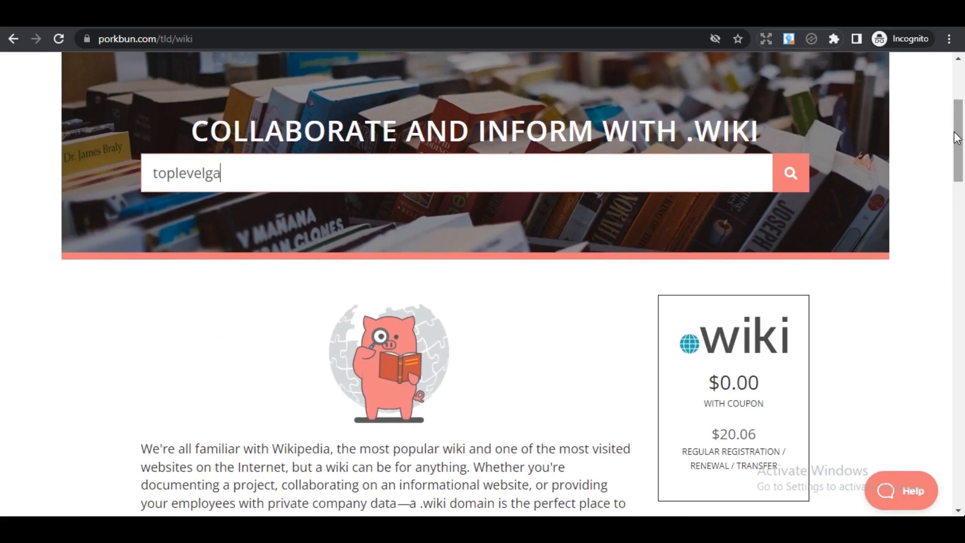
text(mes)
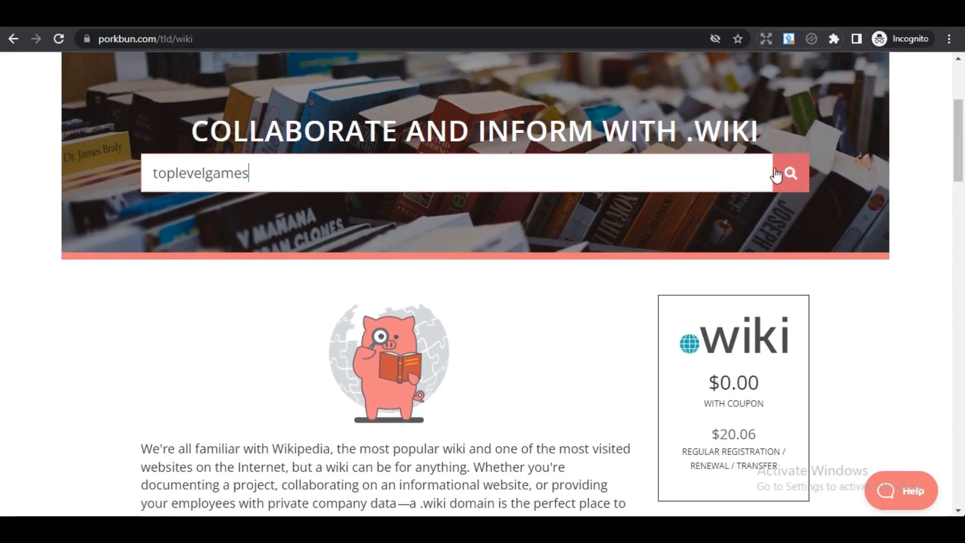
click(791, 173)
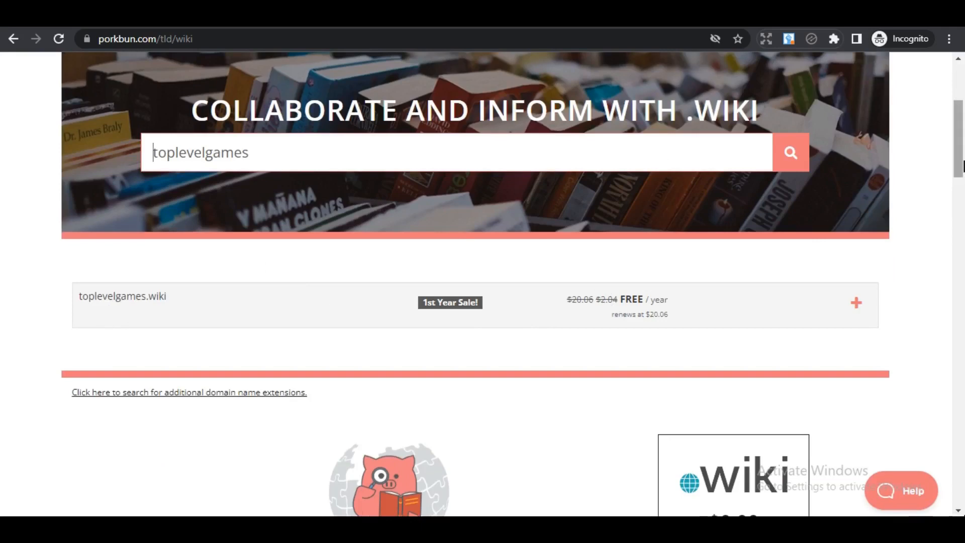
drag(961, 165, 959, 188)
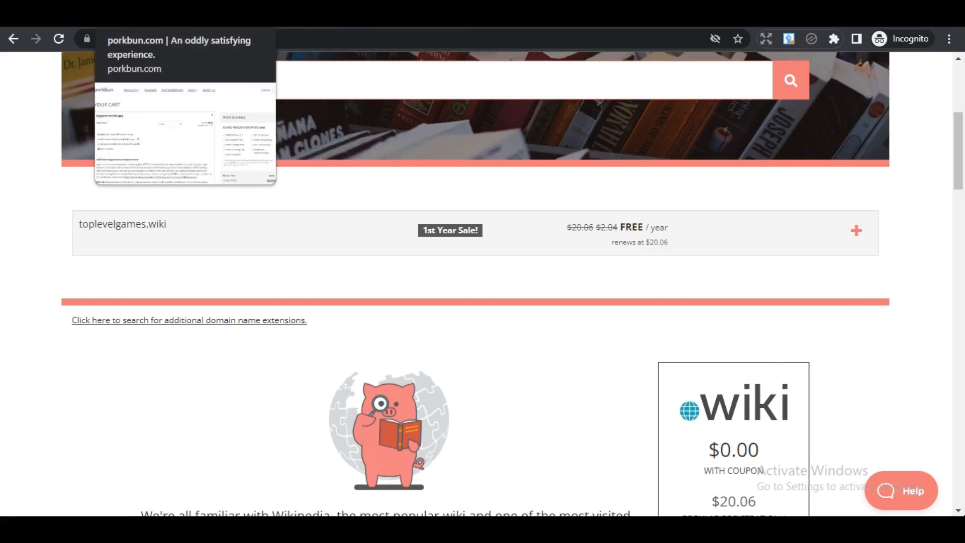
View the Porkbun cart with topgamestrick.app, and return to the .wiki search result.
click(146, 17)
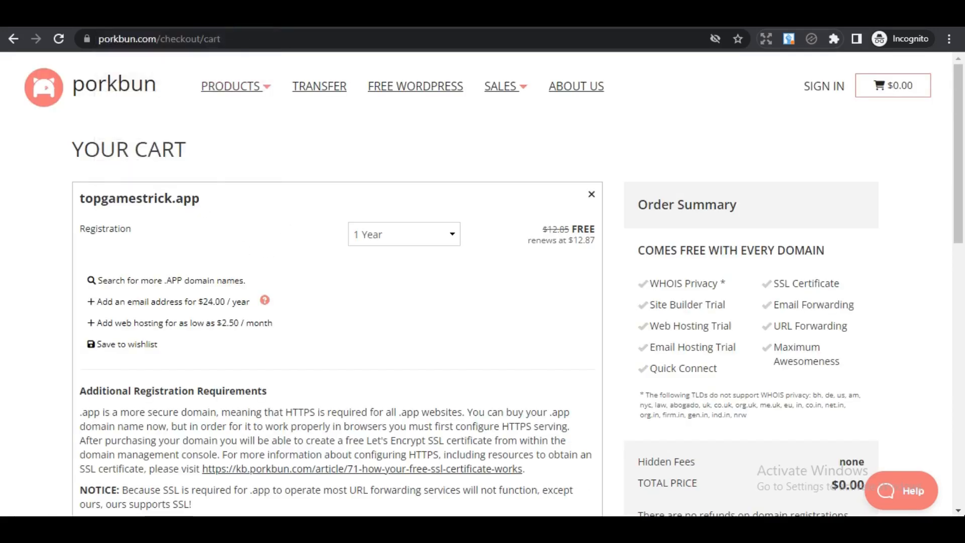
click(251, 17)
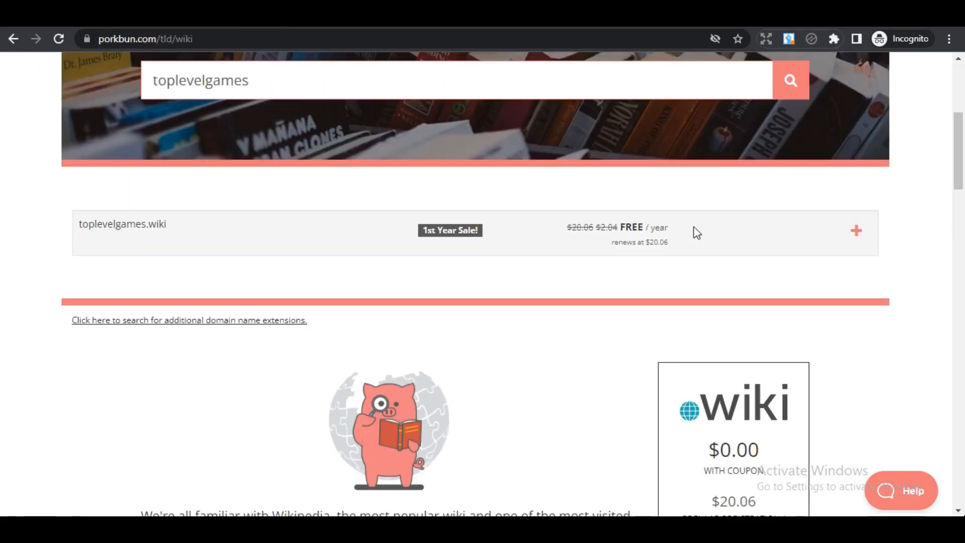
drag(958, 150, 963, 98)
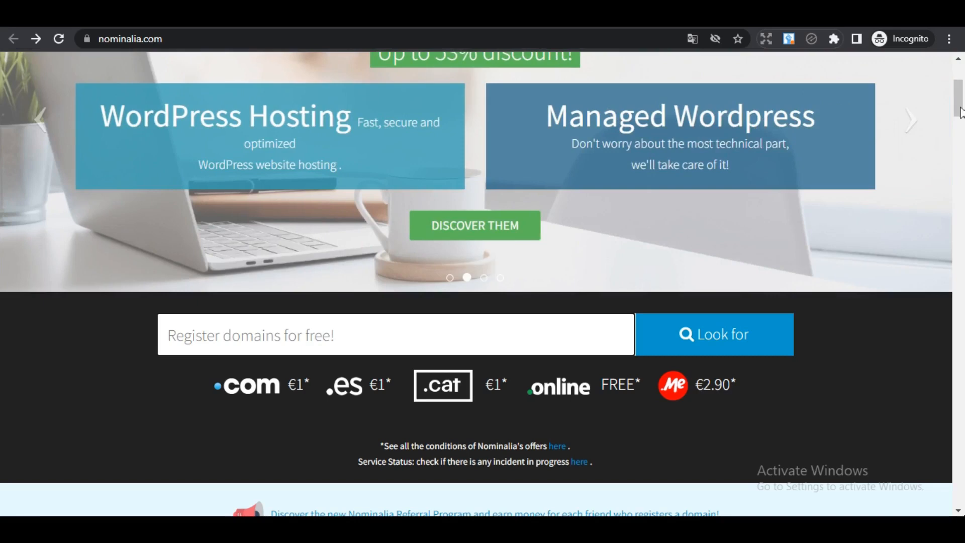
Examine the Nominalia homepage's promotional banners and its .com, .es, .cat, .online and .me domain prices.
drag(960, 111, 963, 66)
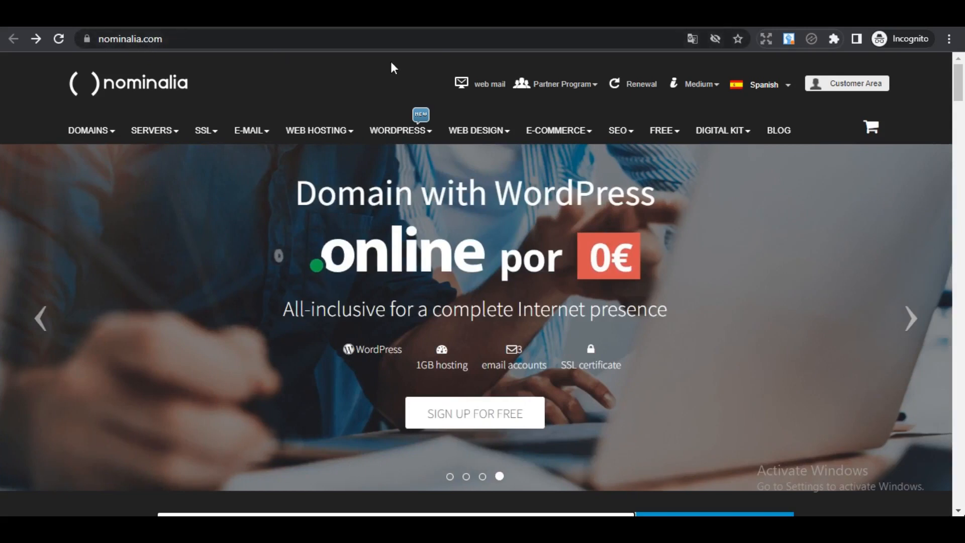
drag(962, 93, 961, 102)
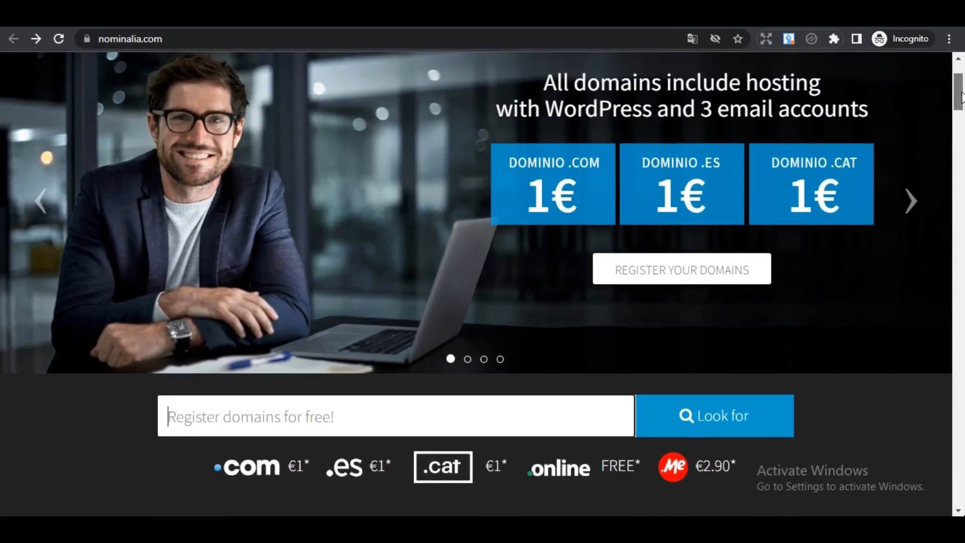
scroll(232, 412, down, 2)
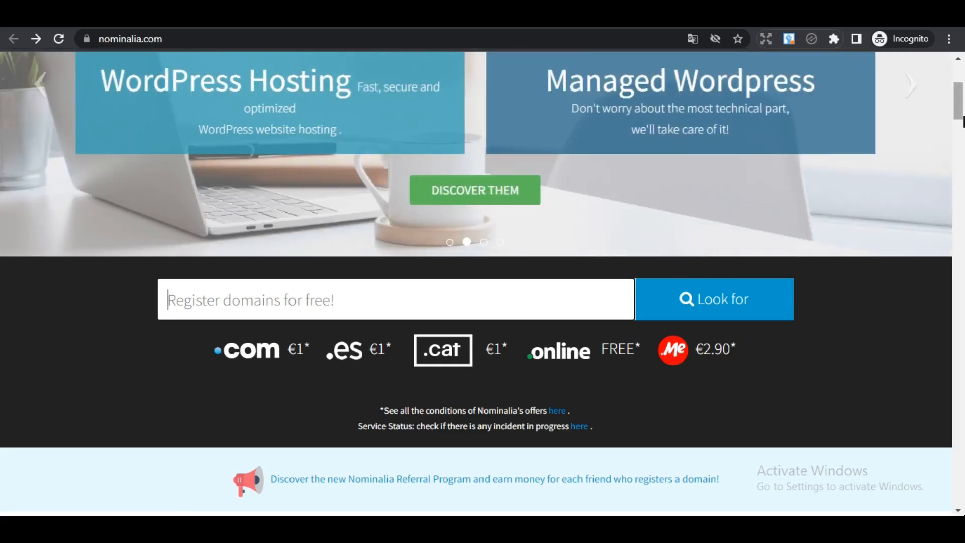
mouse_move(963, 121)
mouse_down()
mouse_move(961, 95)
mouse_move(955, 145)
mouse_move(960, 98)
mouse_move(959, 106)
mouse_up()
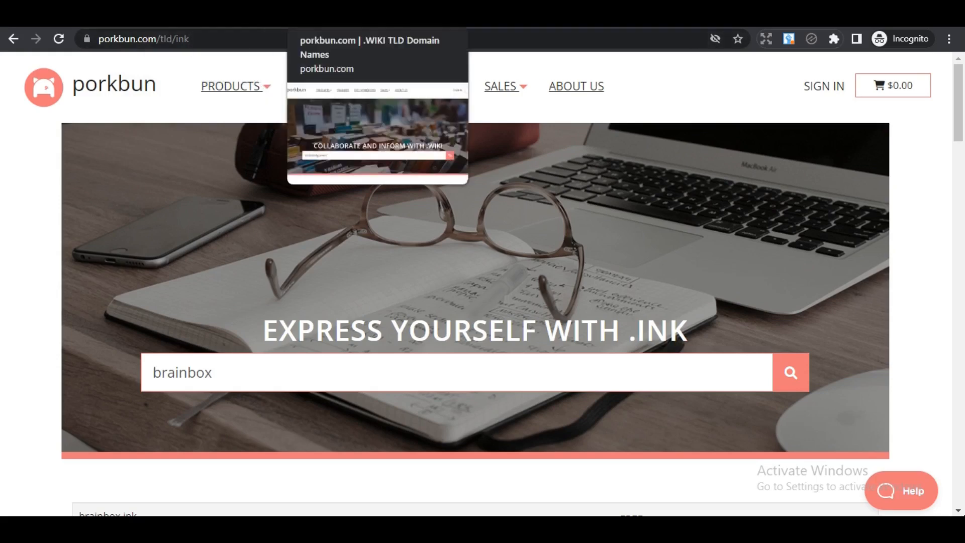
Revisit the open Porkbun pages, including the .ink and .wiki offers.
click(332, 21)
click(211, 21)
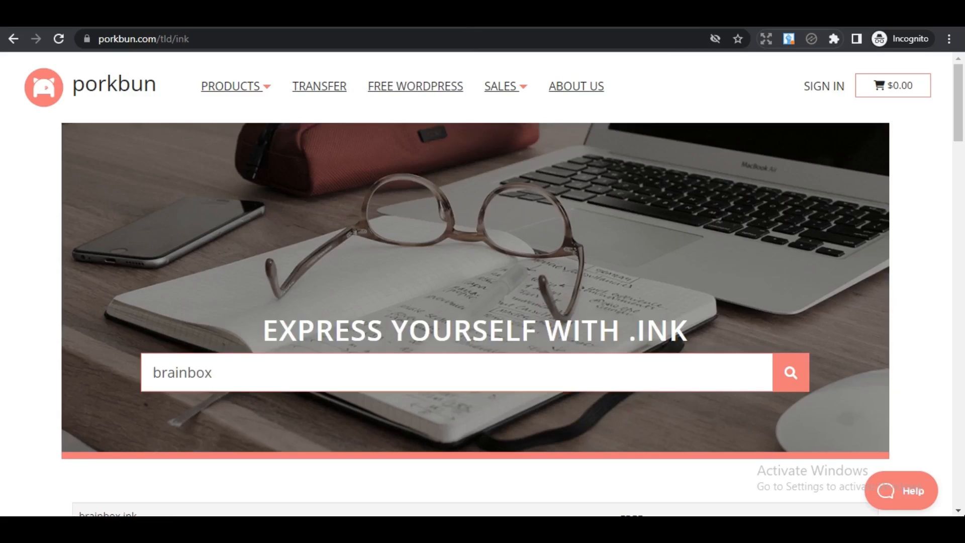
click(80, 21)
click(211, 21)
click(332, 21)
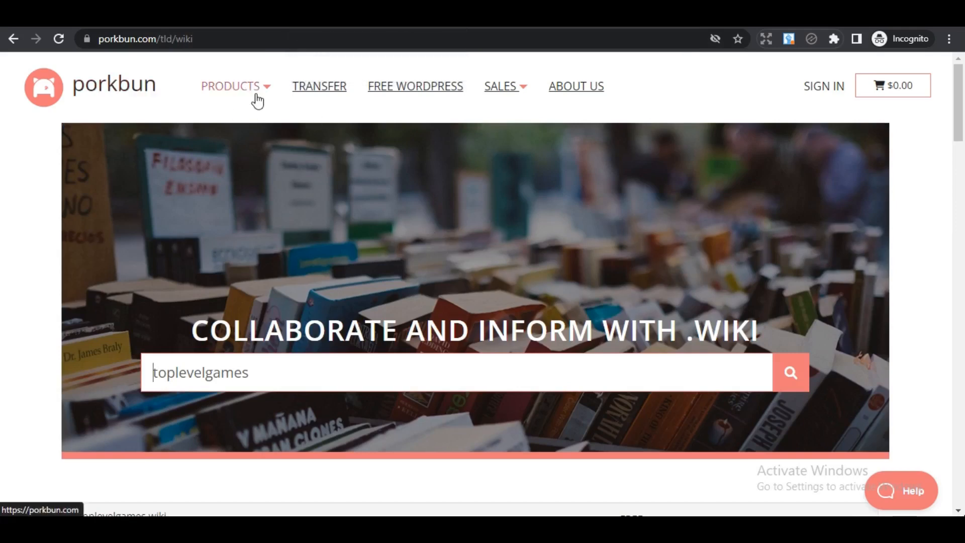
Return to the Nominalia homepage and review the domain offers beneath the registration search, focusing on .online.
click(452, 21)
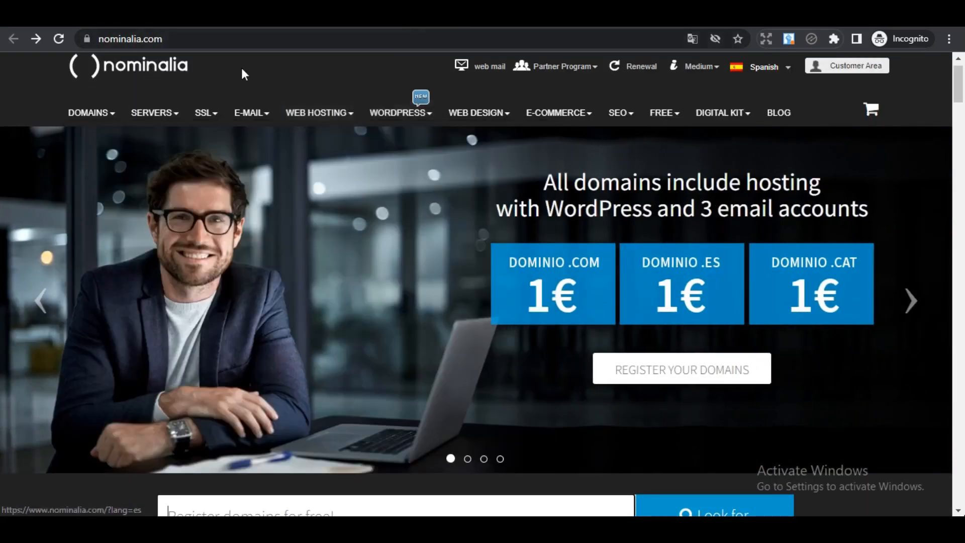
scroll(962, 85, up, 1)
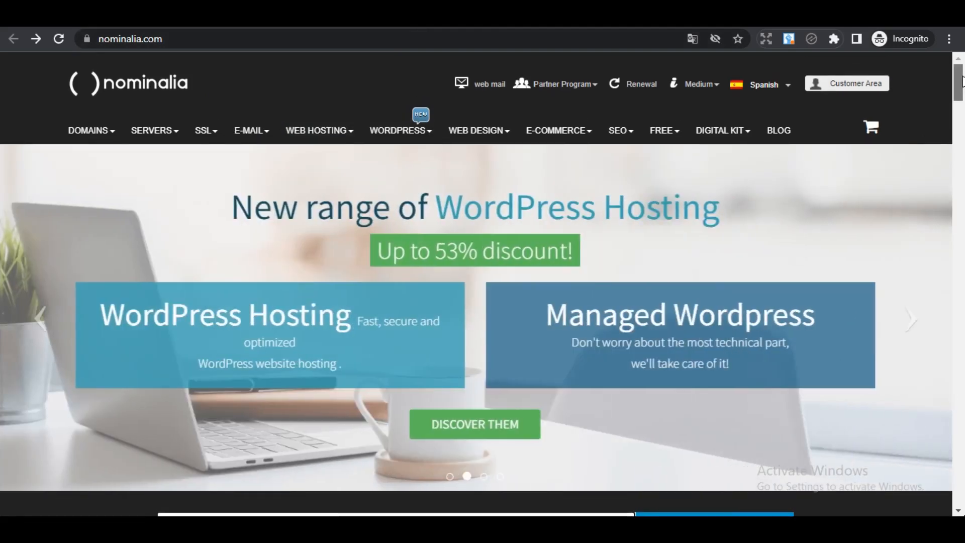
drag(962, 81, 960, 94)
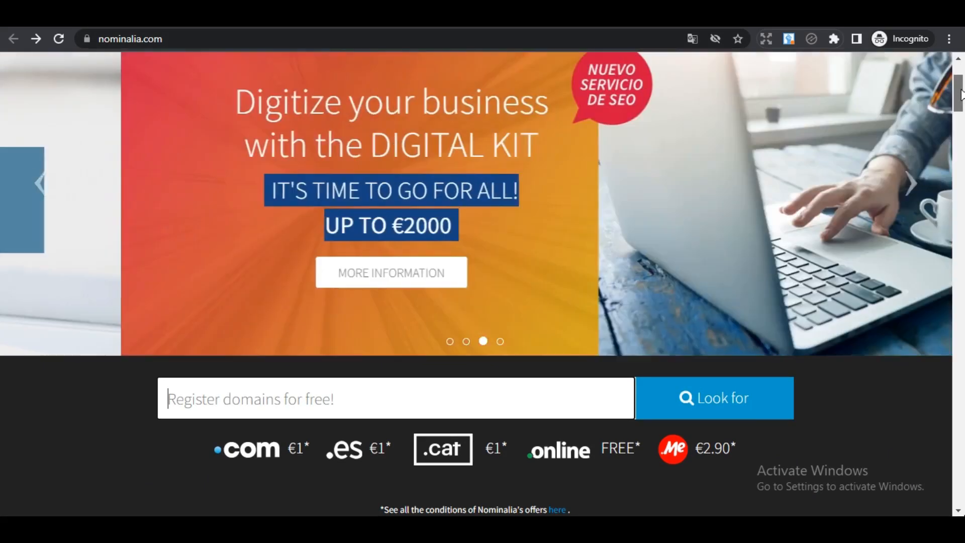
mouse_move(961, 94)
mouse_down()
mouse_move(960, 76)
mouse_move(959, 108)
mouse_up()
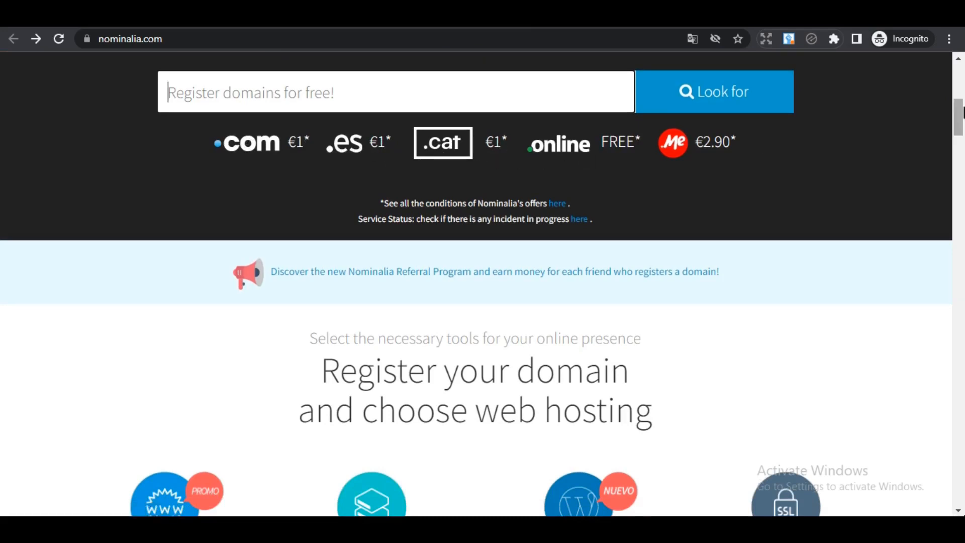
mouse_move(963, 111)
mouse_down()
mouse_move(963, 91)
mouse_move(963, 99)
mouse_up()
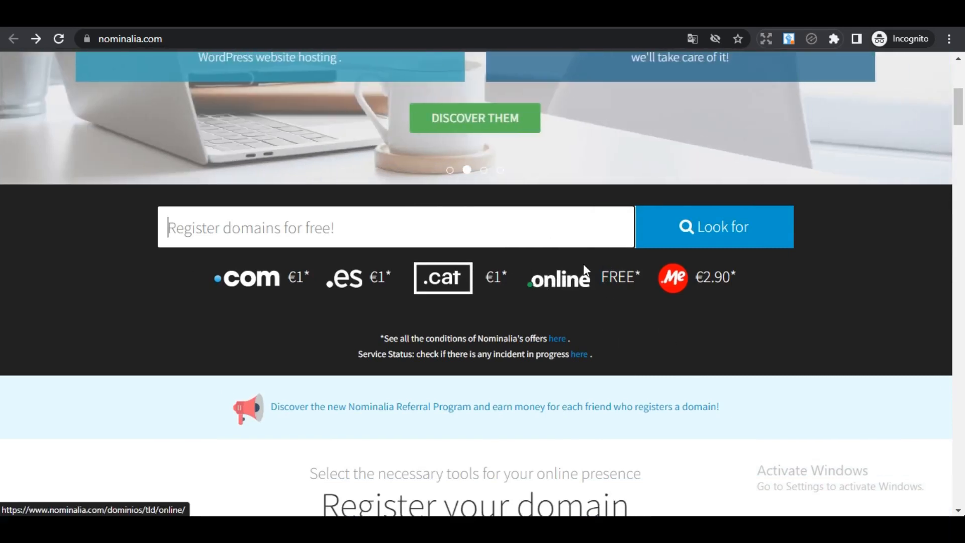
Open Nominalia's .online domain page and examine its special registration offer and domain search.
click(551, 285)
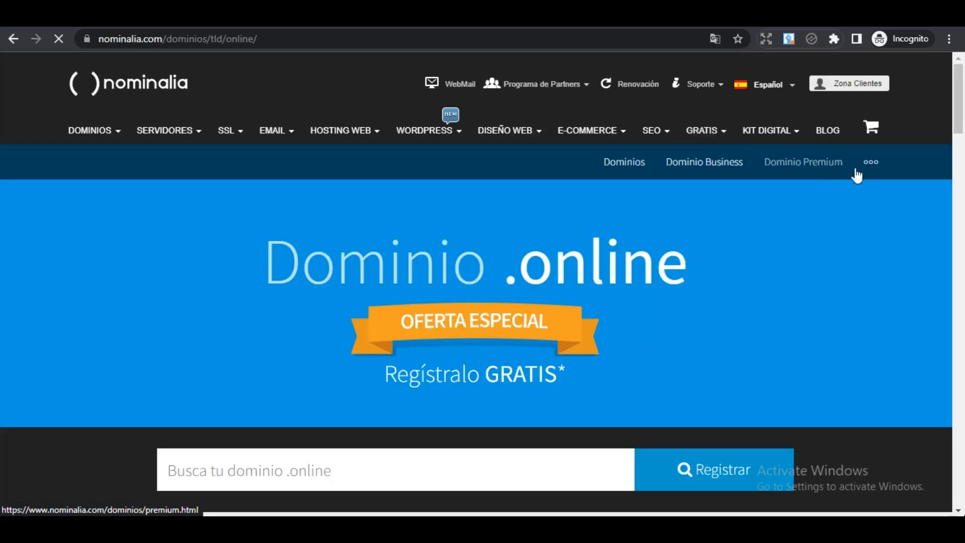
scroll(439, 178, down, 3)
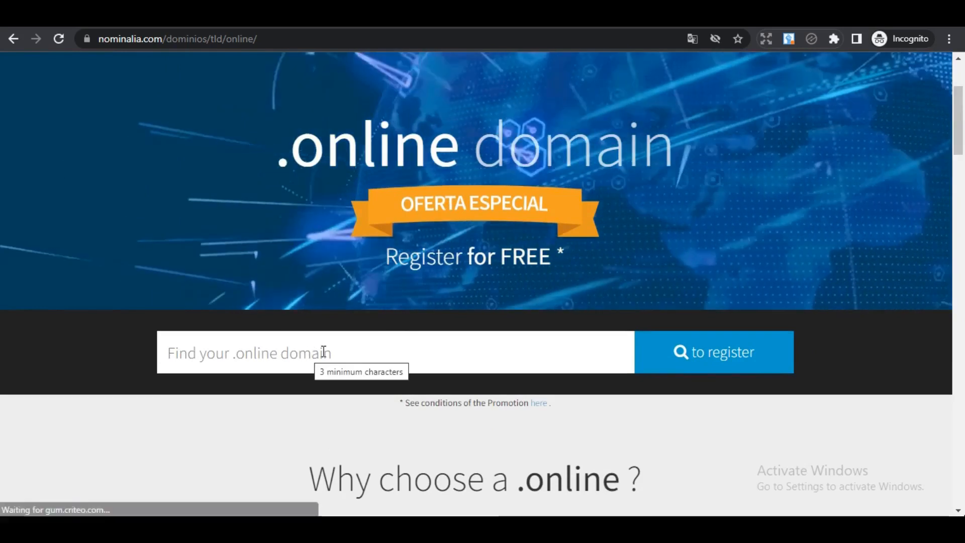
click(522, 340)
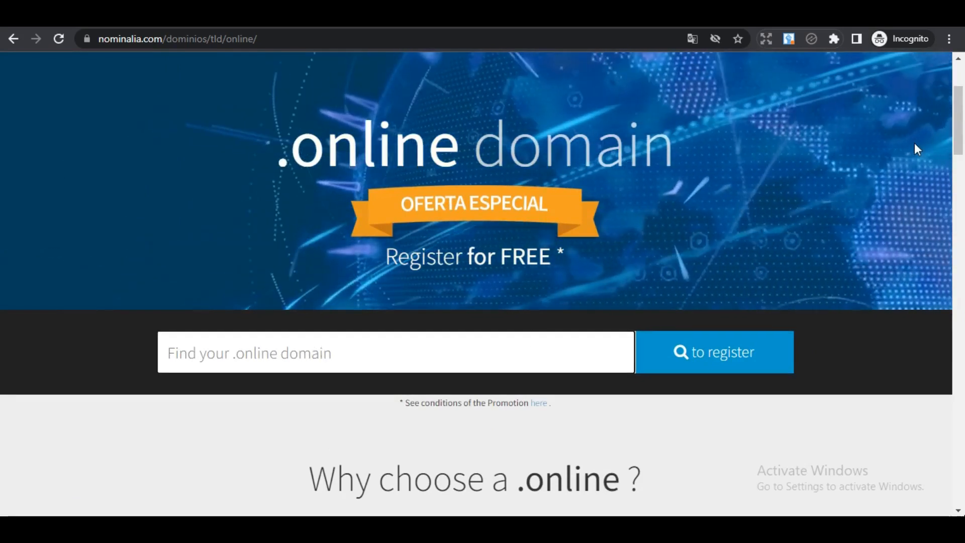
drag(959, 127, 962, 60)
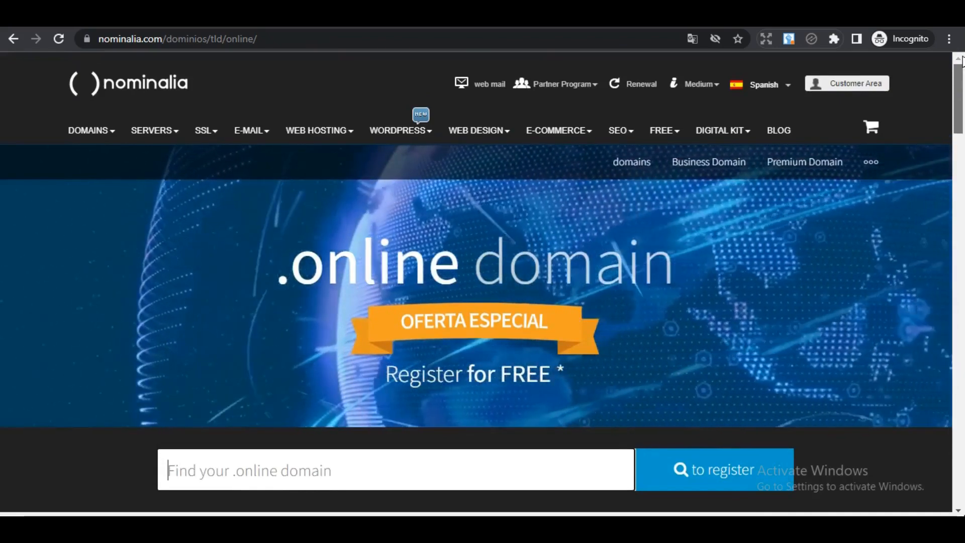
drag(962, 61, 963, 87)
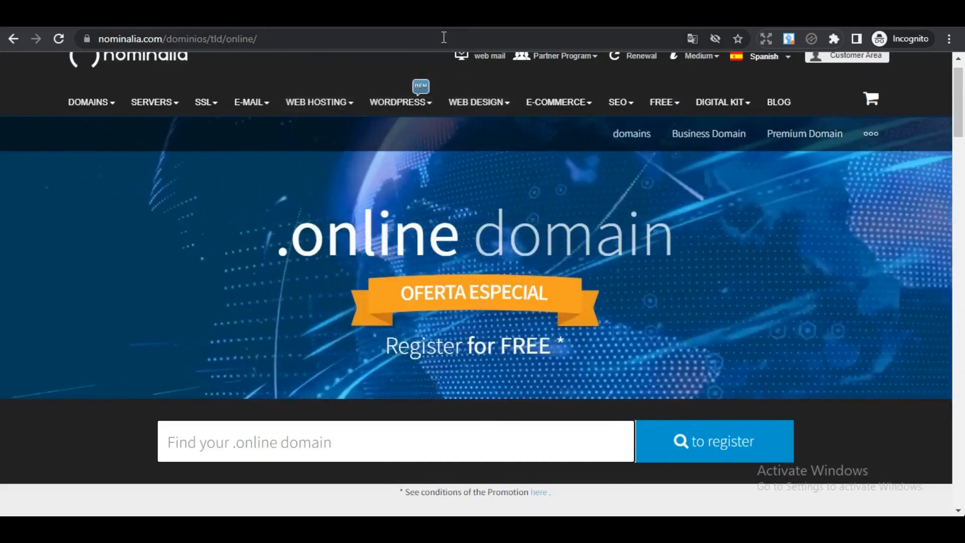
Switch to the LCN domain name pricing page and examine the promotional .com, .co.uk, .online and .uk prices.
click(483, 97)
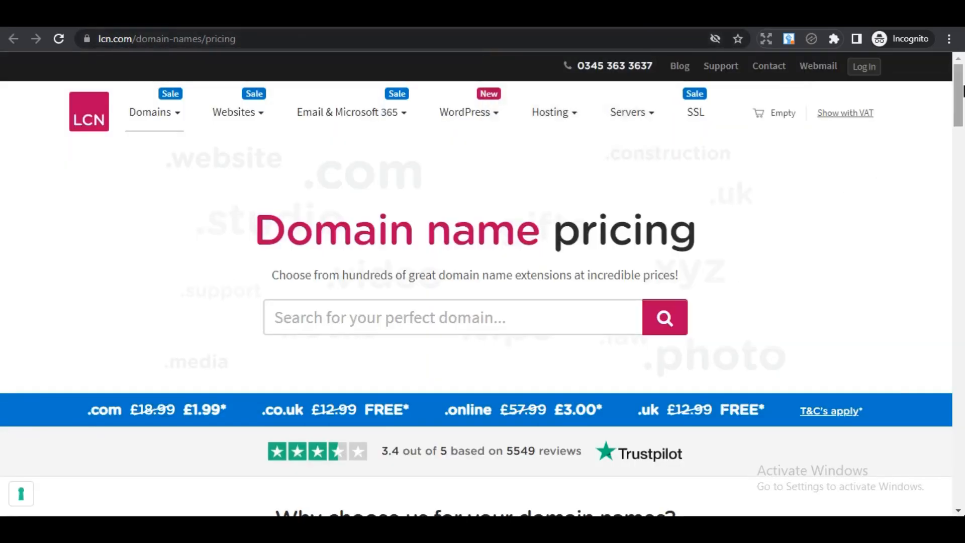
scroll(961, 117, down, 1)
scroll(961, 116, up, 1)
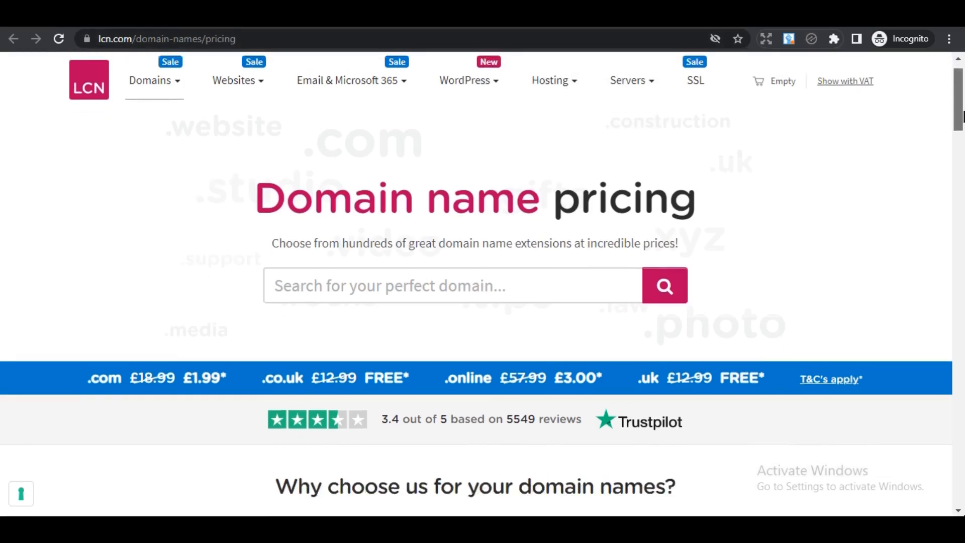
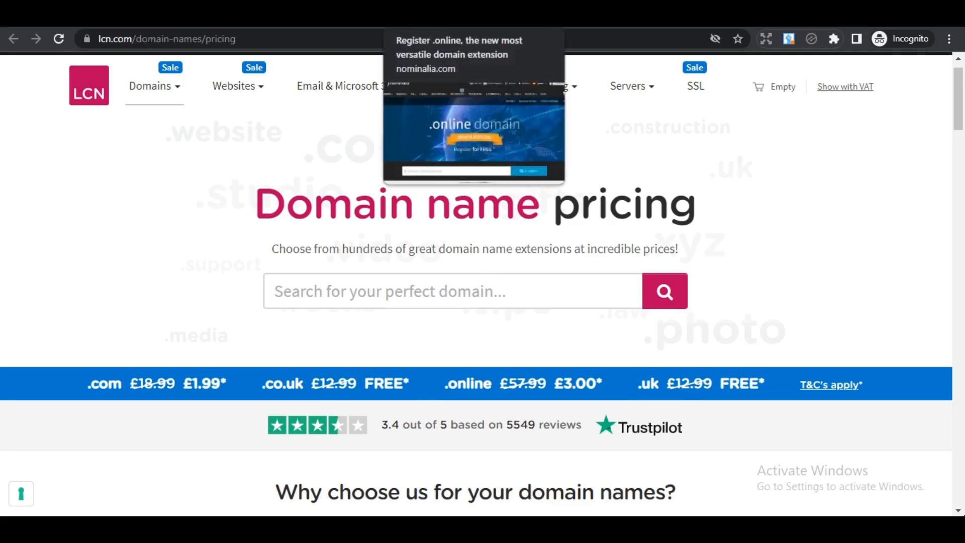
click(427, 16)
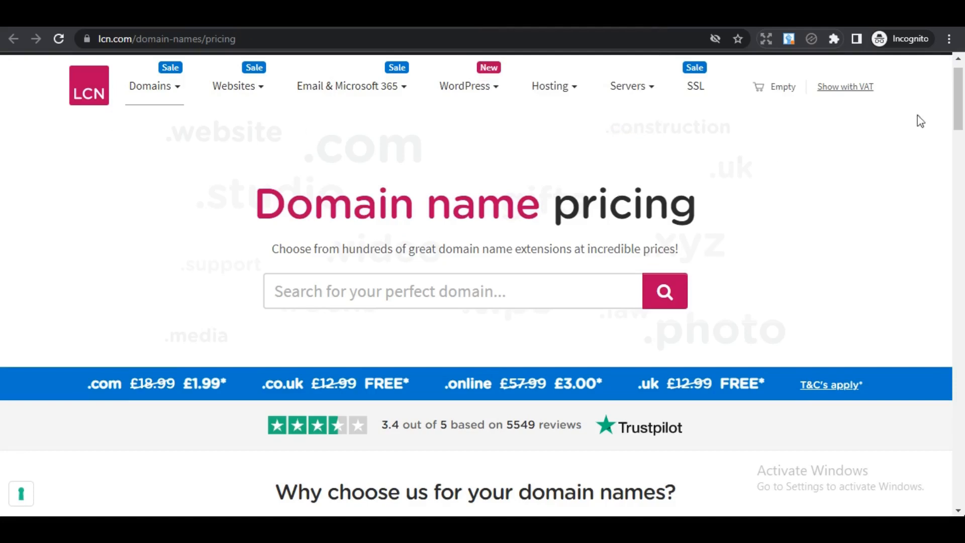
scroll(962, 110, down, 1)
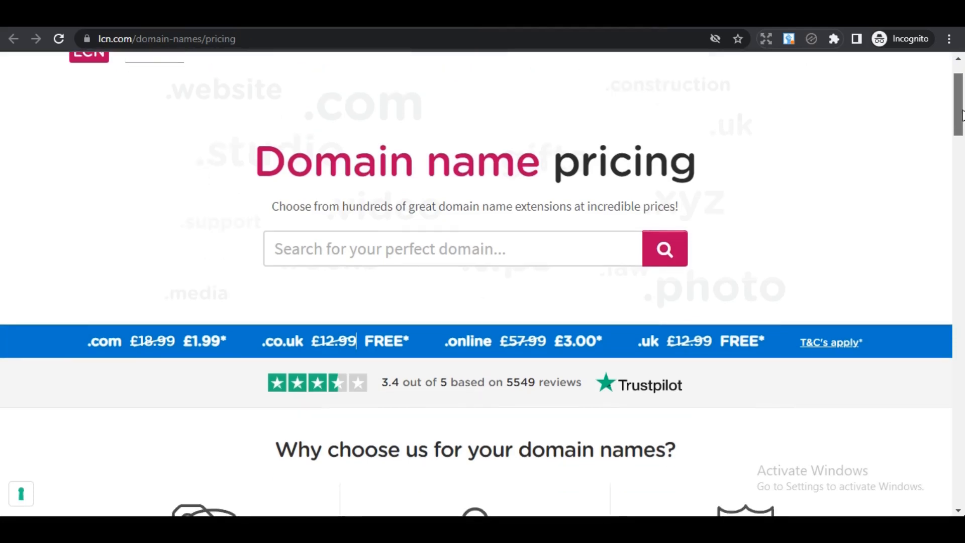
scroll(962, 115, up, 2)
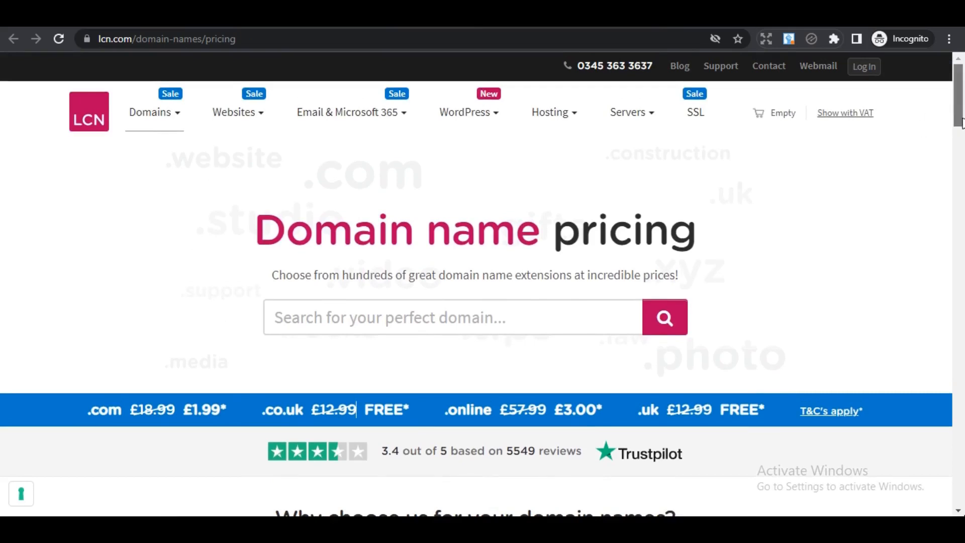
Examine LCN's price table of most popular domains for 1, 2, 5 and 10 year registrations.
drag(960, 122, 957, 216)
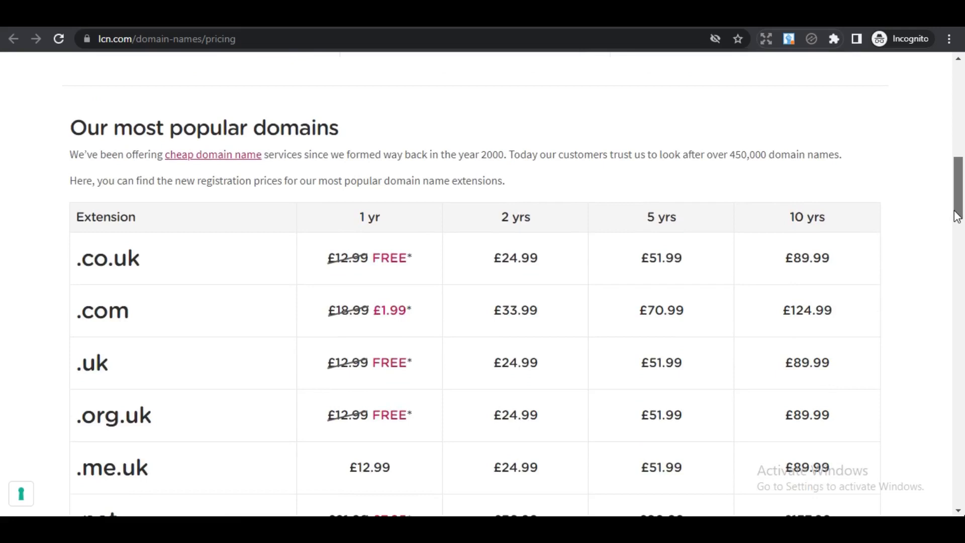
drag(957, 216, 957, 214)
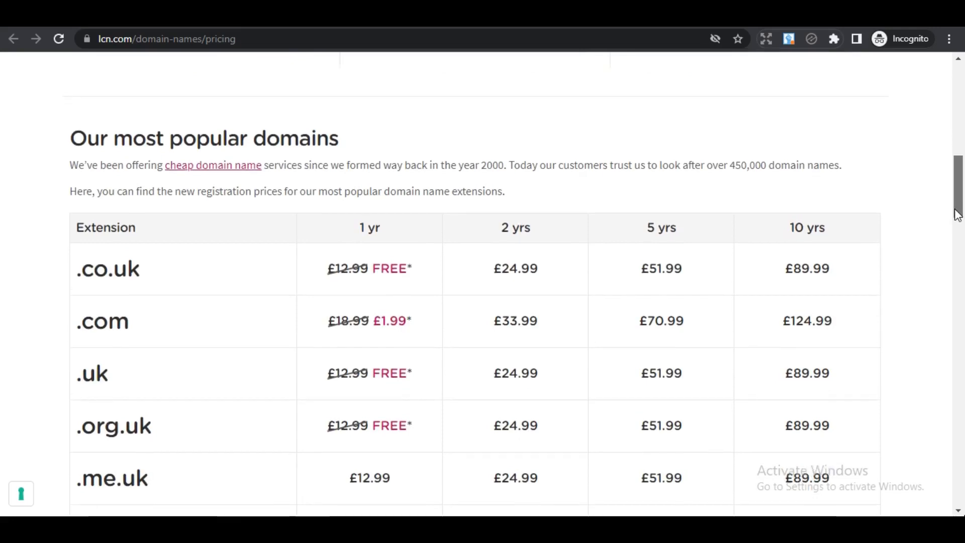
drag(957, 215, 963, 120)
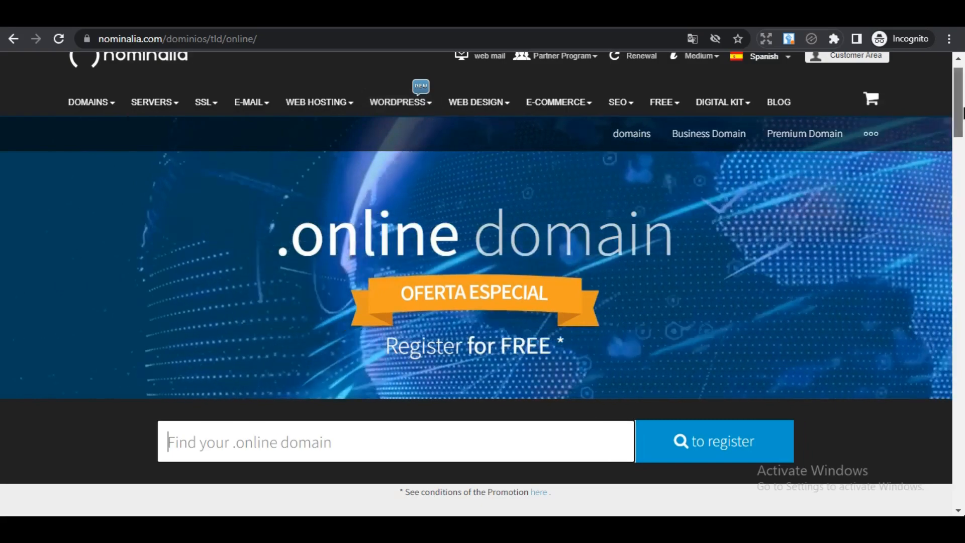
Revisit the Nominalia .online offer page and the Porkbun .wiki page.
mouse_move(963, 113)
mouse_down()
mouse_move(962, 179)
mouse_move(962, 96)
mouse_move(962, 111)
mouse_up()
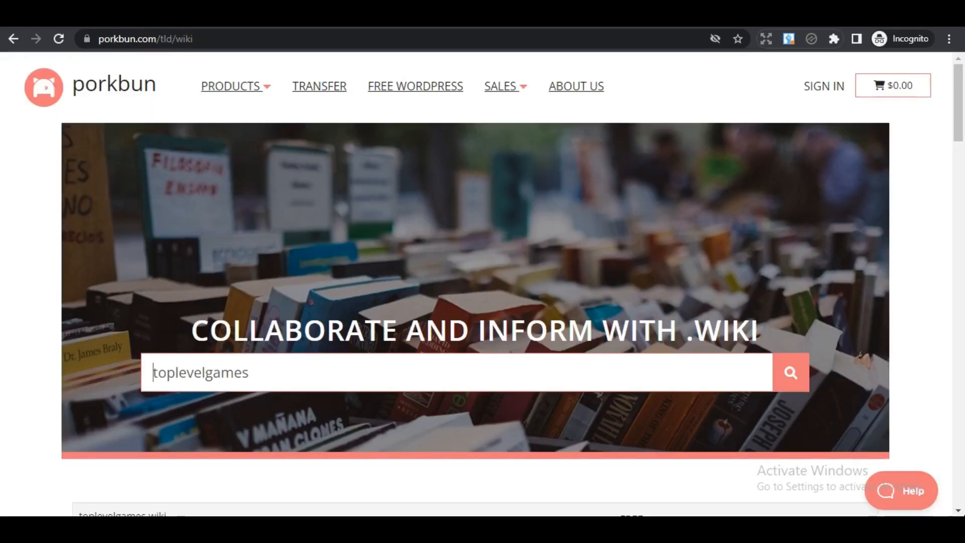
drag(963, 89, 960, 56)
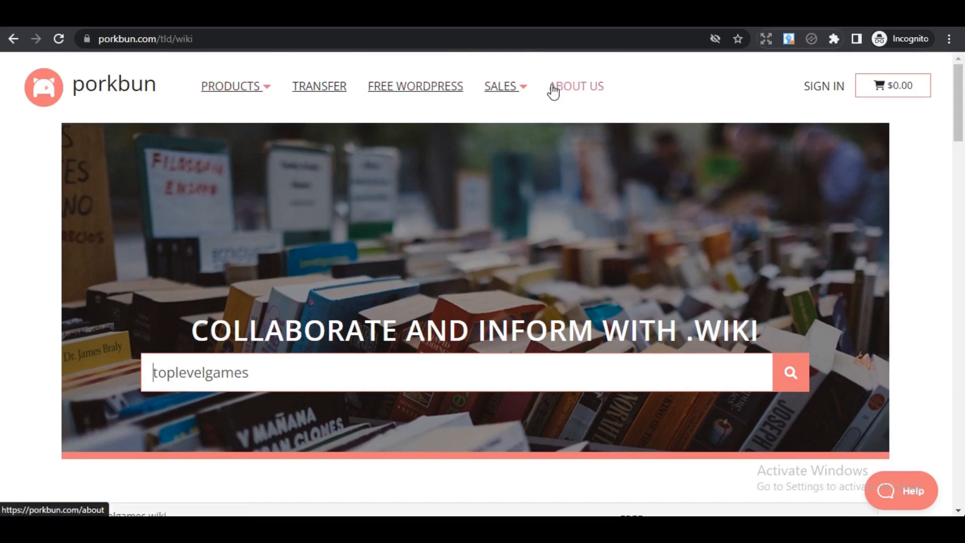
drag(963, 97, 963, 101)
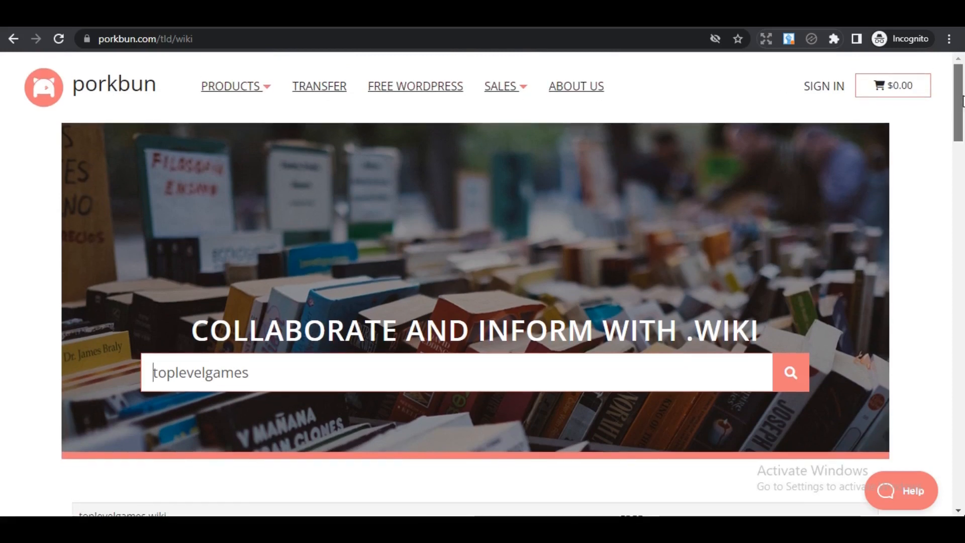
drag(962, 101, 961, 71)
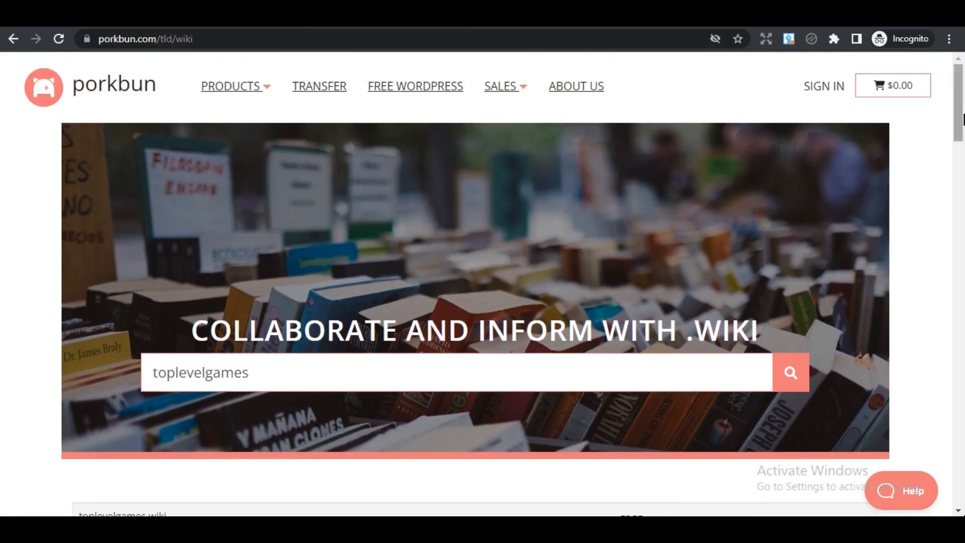
drag(963, 121, 961, 158)
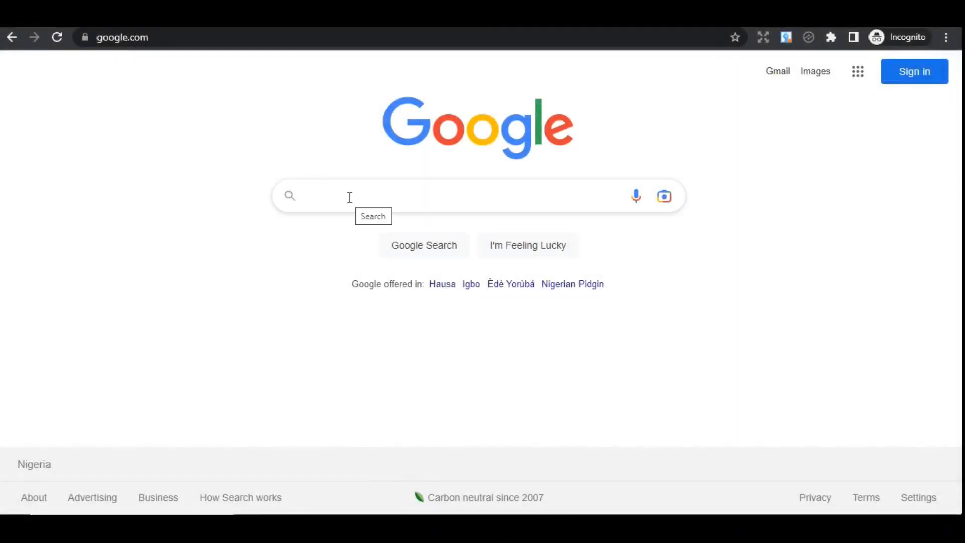
Search Google for "brand name generator".
click(350, 197)
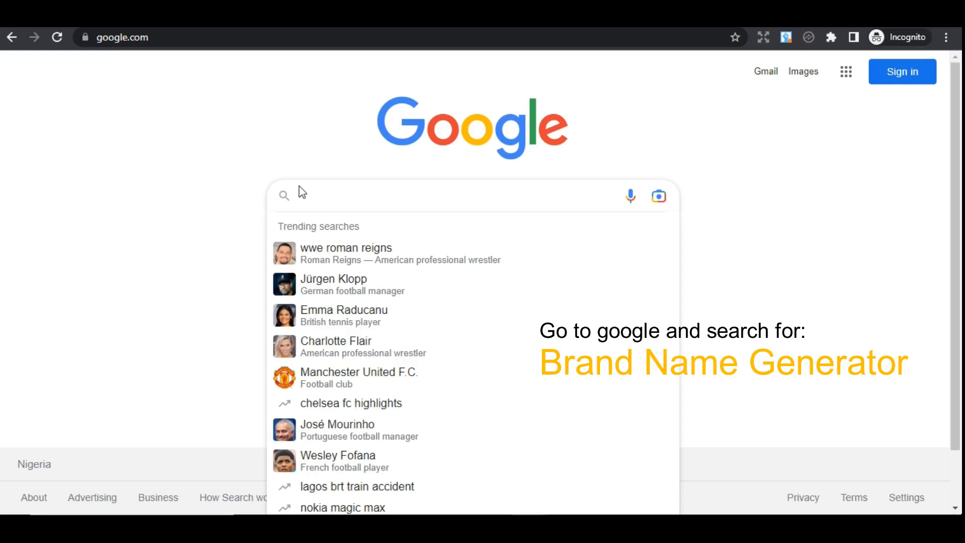
text(brand )
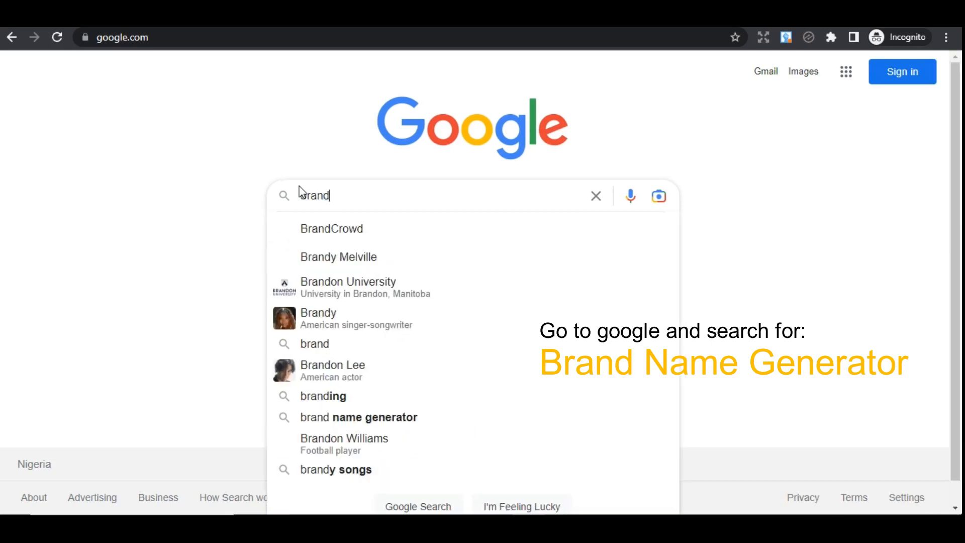
text(name)
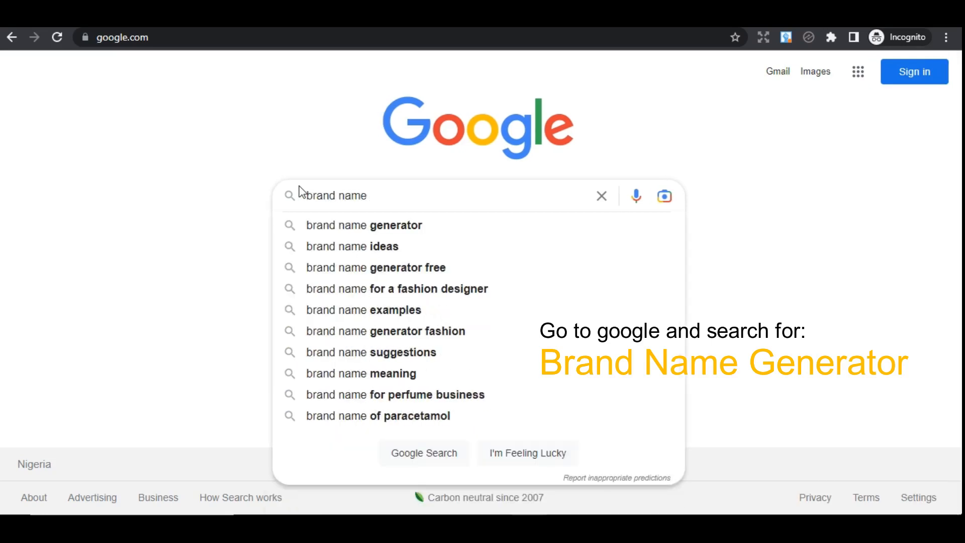
click(380, 224)
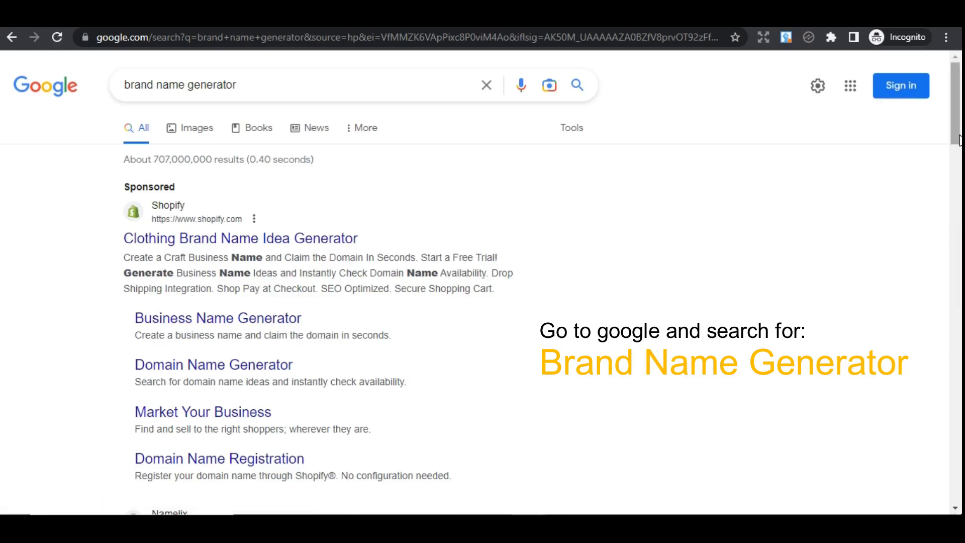
Open the Namelix and Looka business name generator results in separate new tabs.
drag(959, 135, 958, 137)
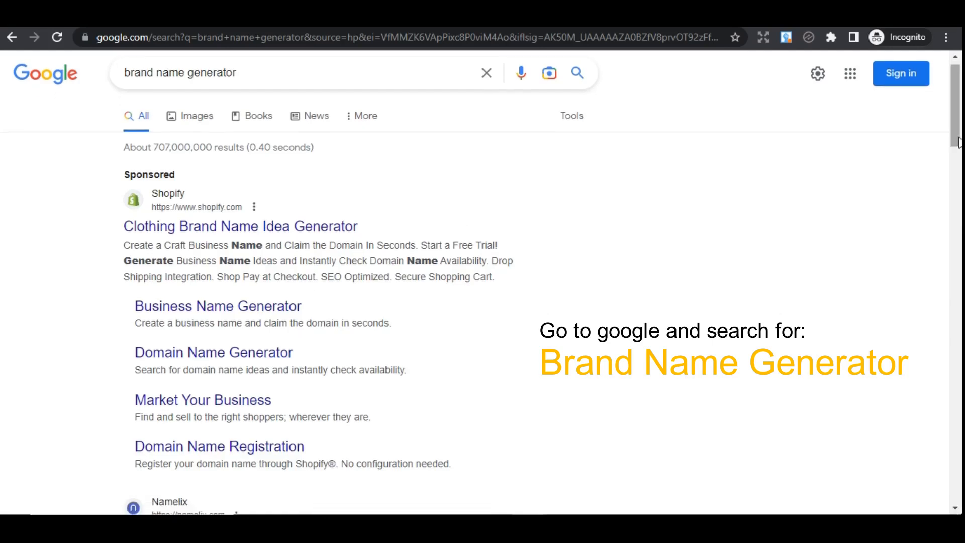
scroll(240, 262, down, 5)
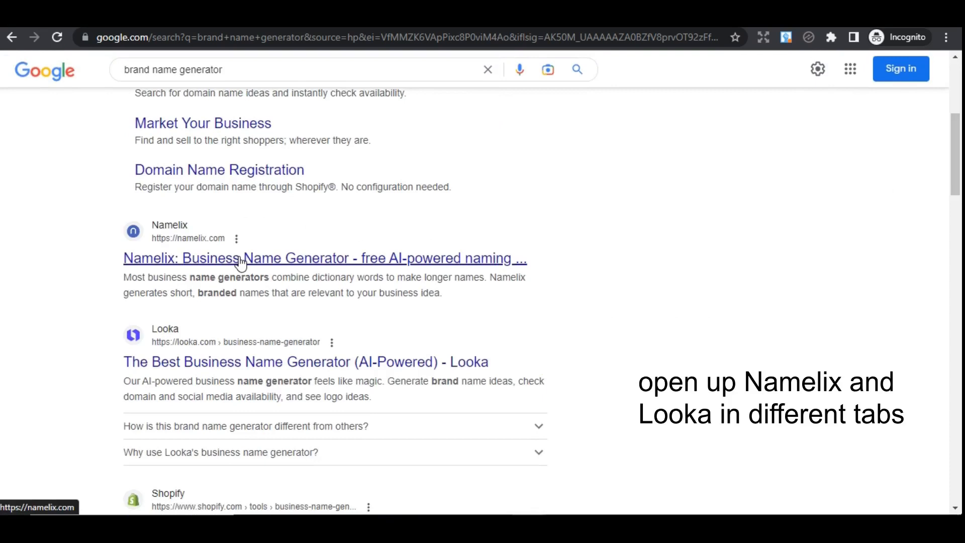
right_click(240, 262)
click(291, 267)
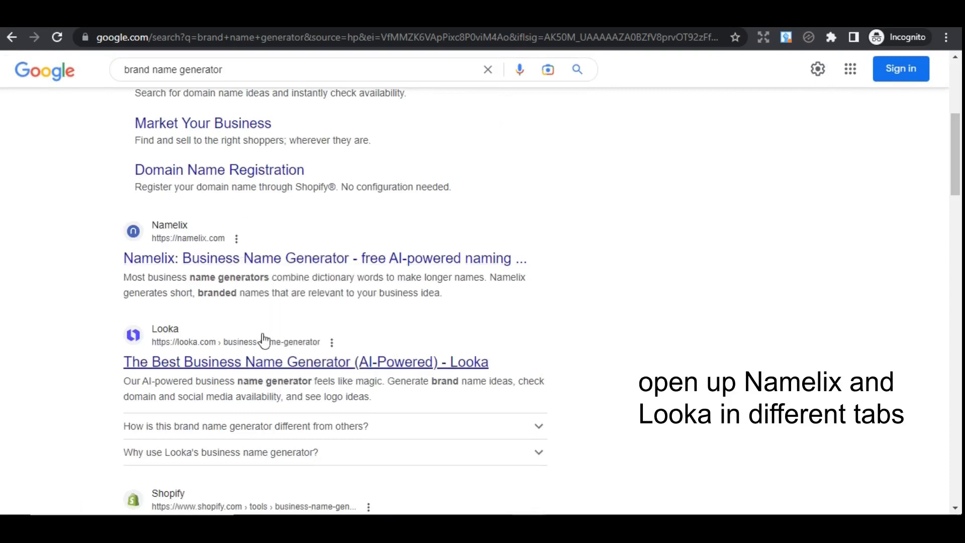
right_click(260, 367)
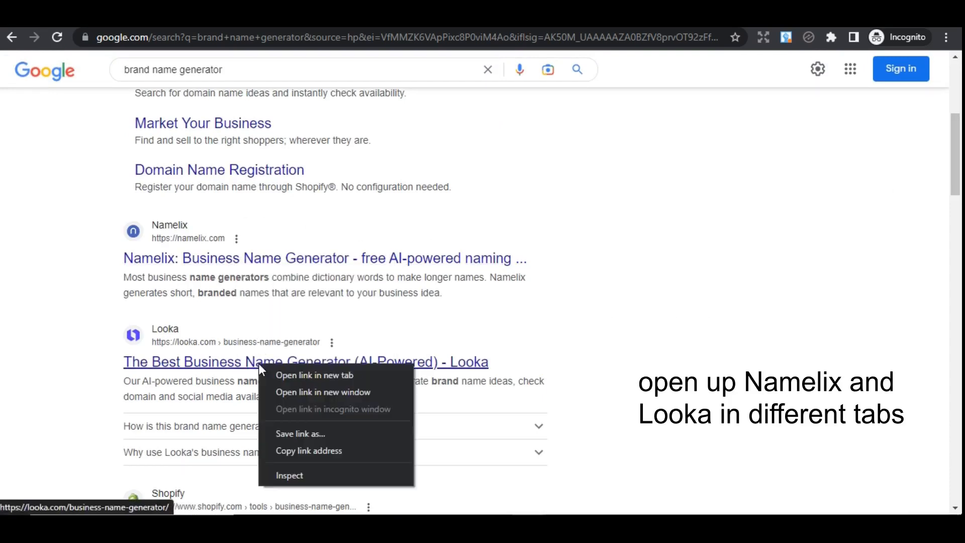
click(302, 370)
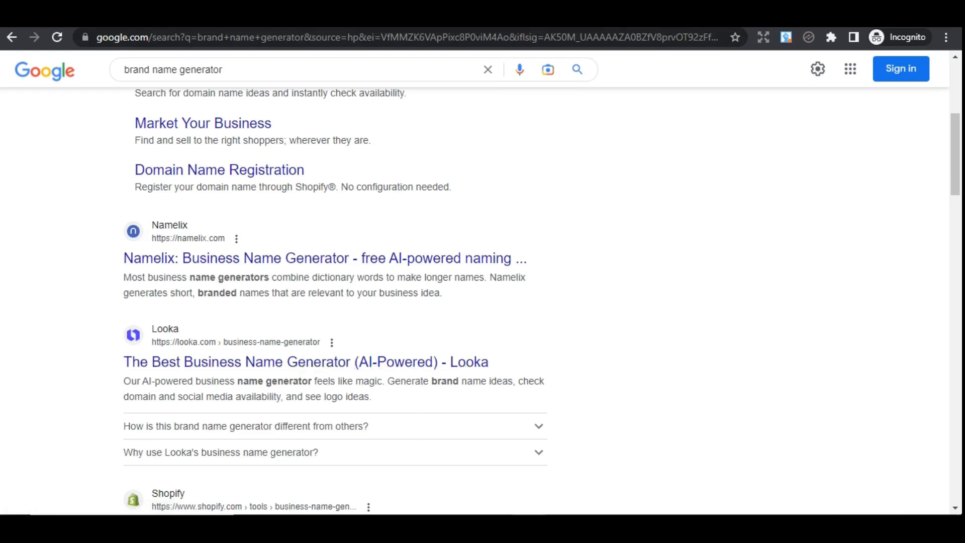
Switch to the Namelix page and make its keyword field ready for entry.
key(ctrl+Tab)
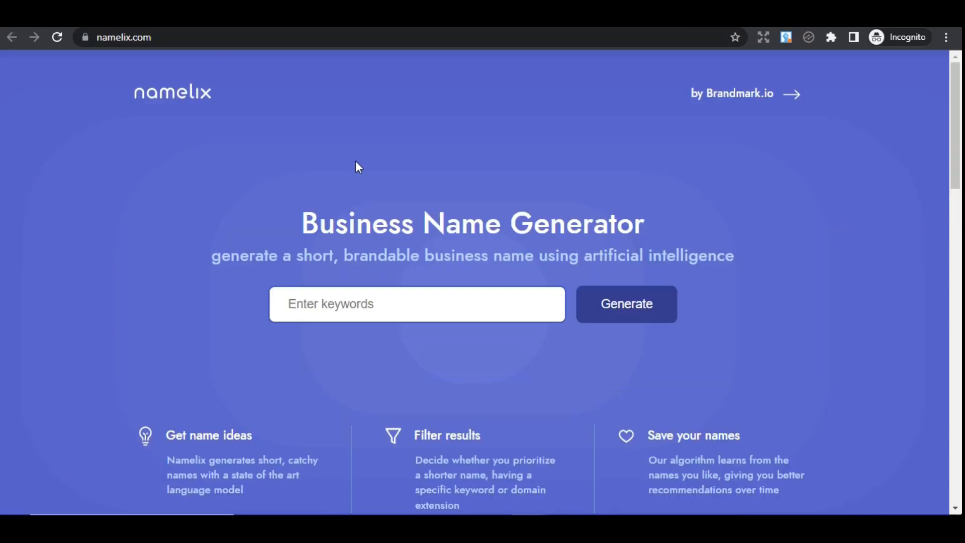
mouse_move(955, 126)
mouse_down()
mouse_move(955, 138)
mouse_move(935, 126)
mouse_up()
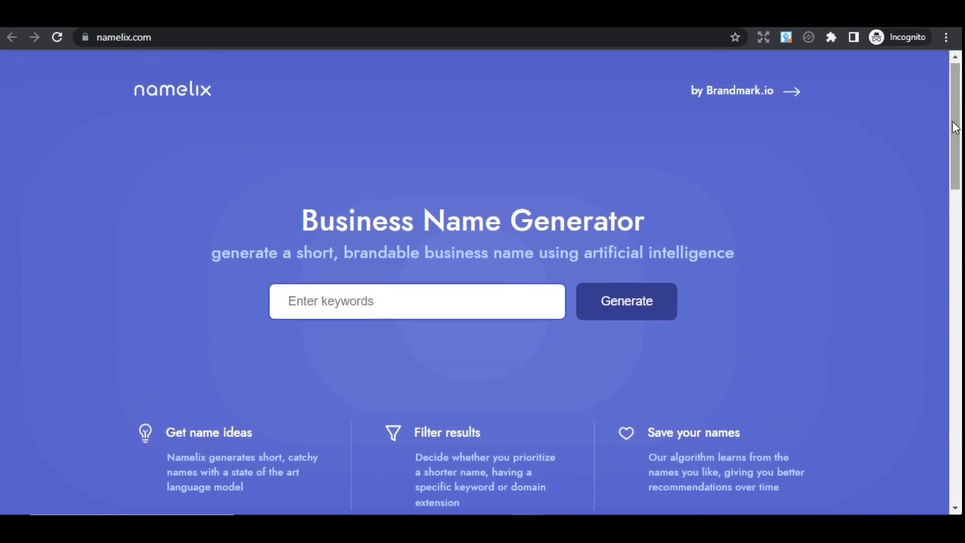
click(377, 302)
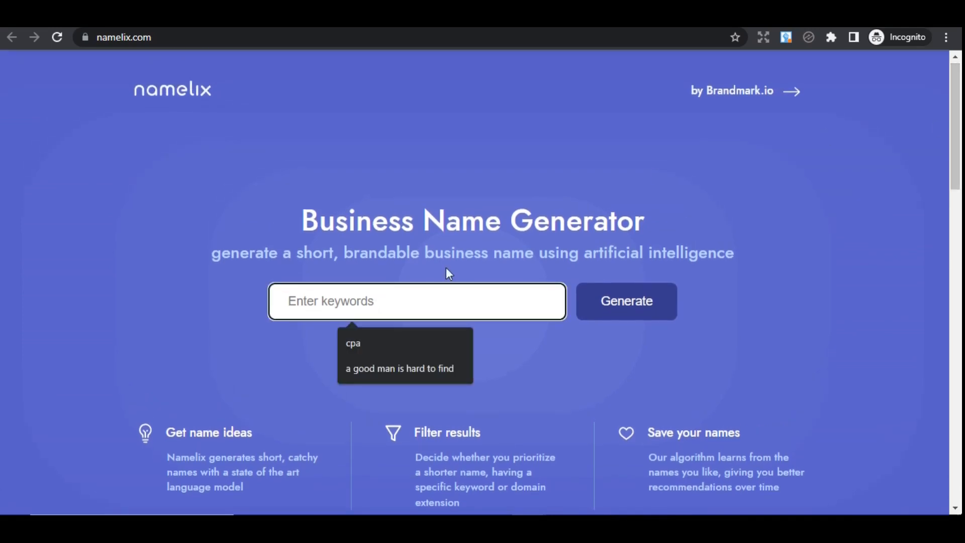
click(496, 240)
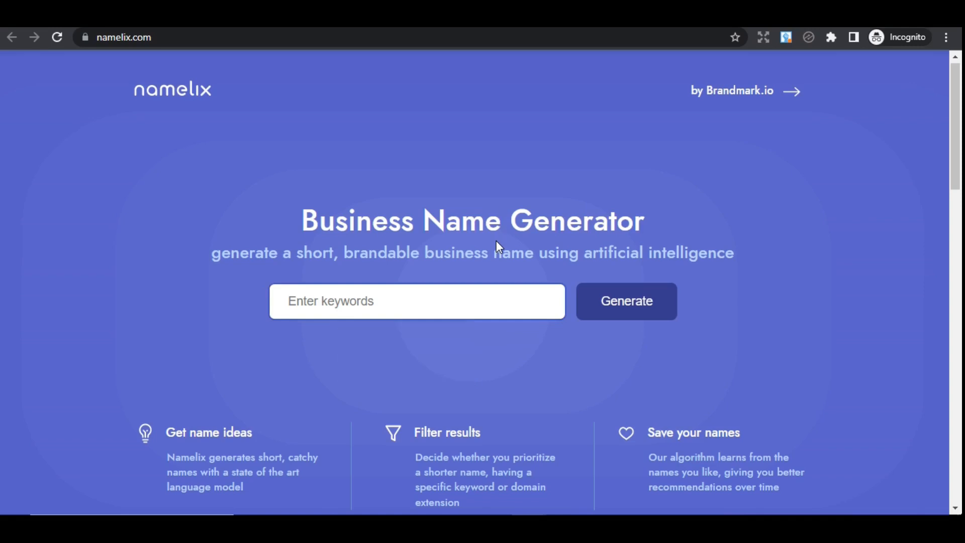
click(444, 297)
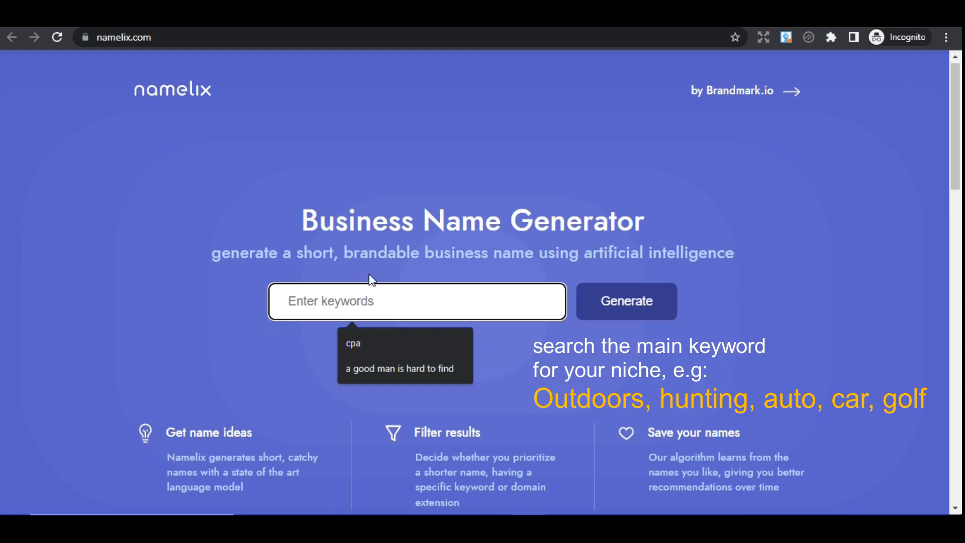
text(ou)
key(BackSpace)
key(BackSpace)
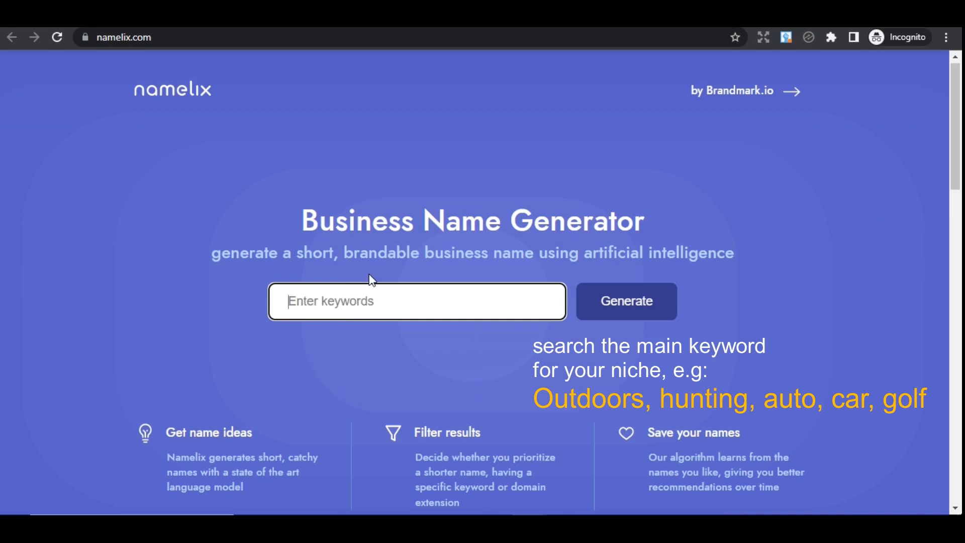
text(hunti)
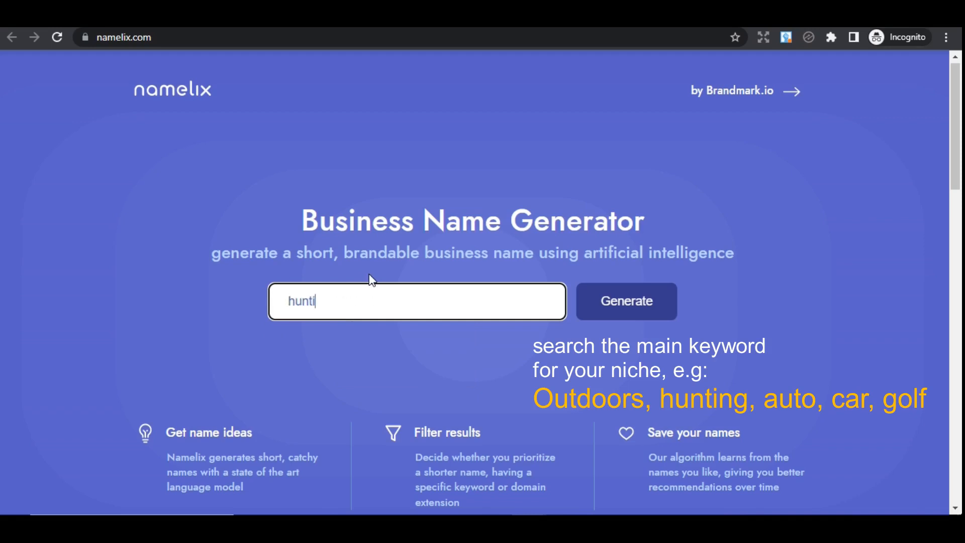
key(BackSpace)
key(BackSpace)
key(BackSpace)
key(BackSpace)
key(BackSpace)
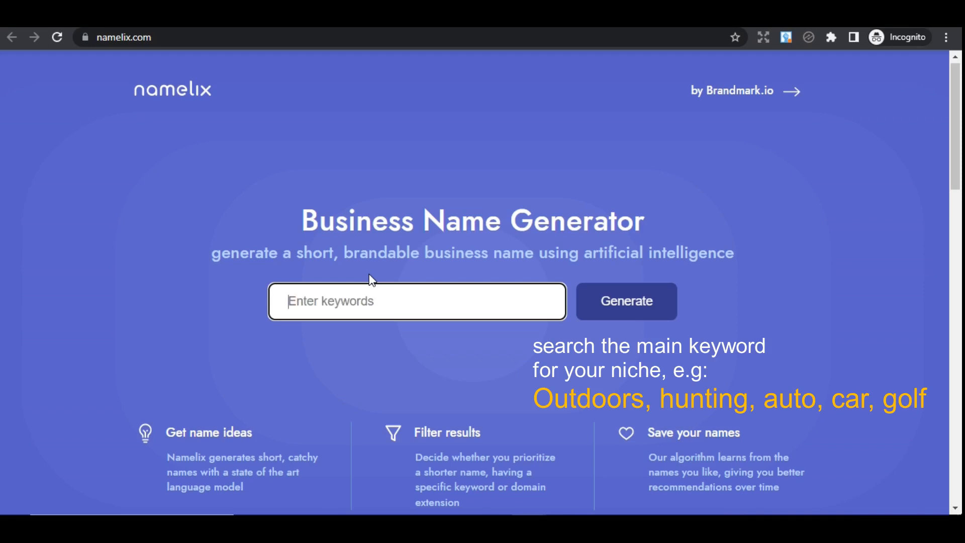
Start a Namelix business name generation with the keyword "outdoors".
text(outdo)
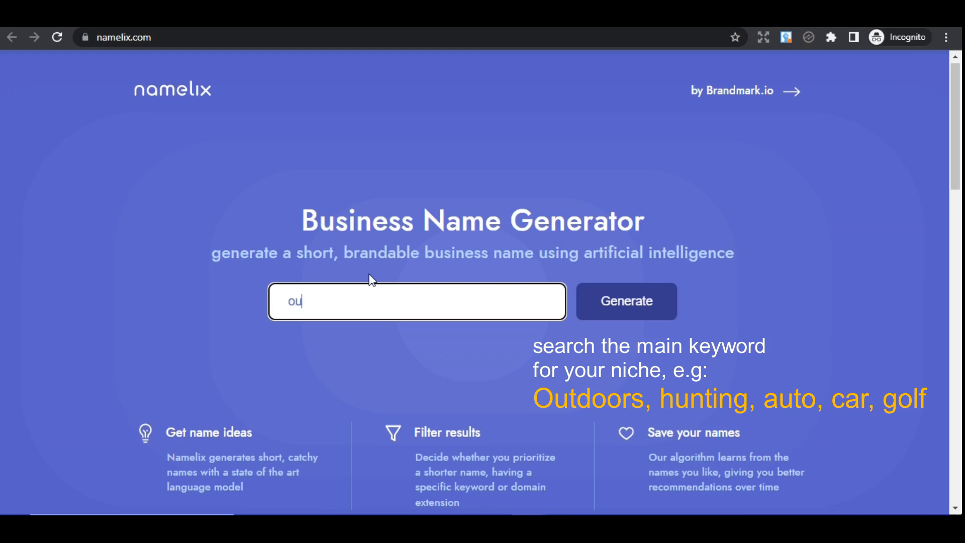
text(ors)
click(639, 303)
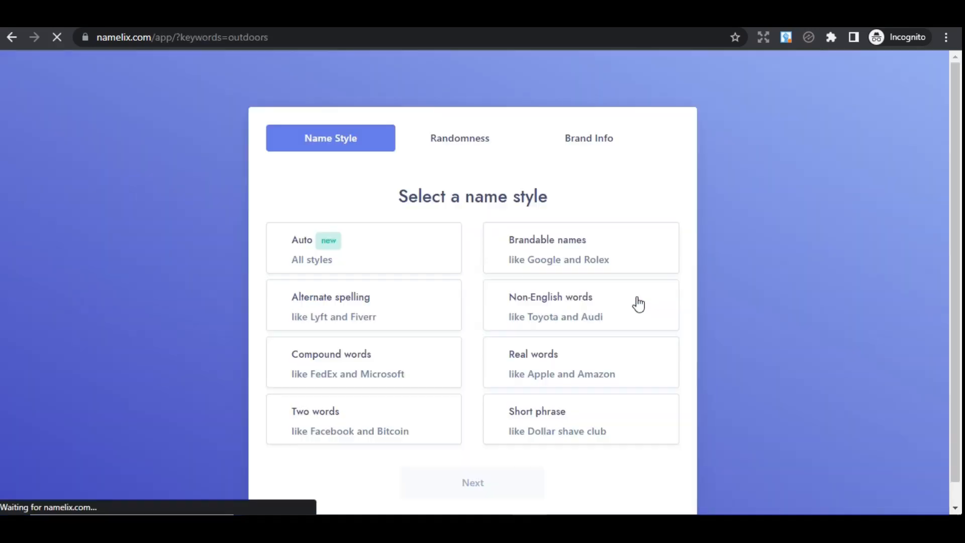
Set the generation randomness to Medium and the name style to Brandable names, and generate the names.
click(468, 145)
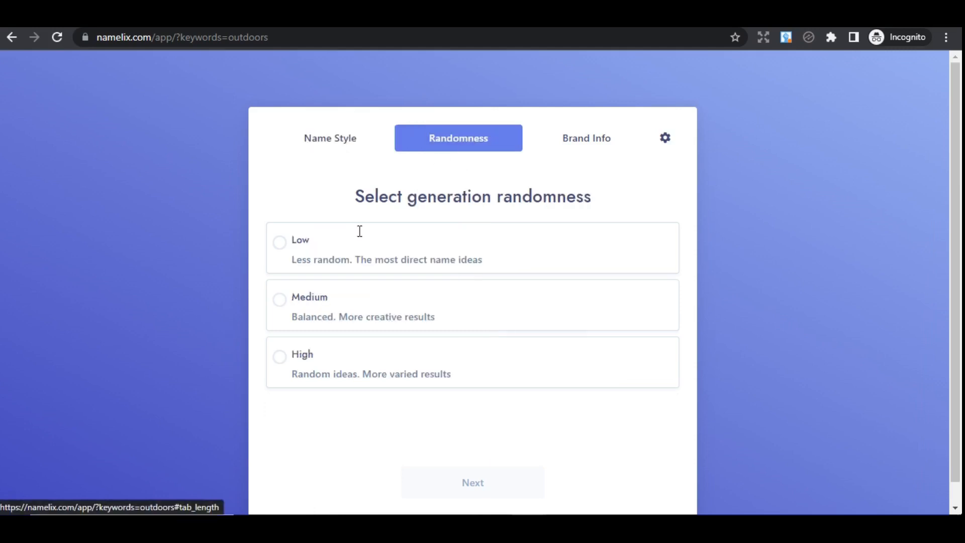
click(303, 303)
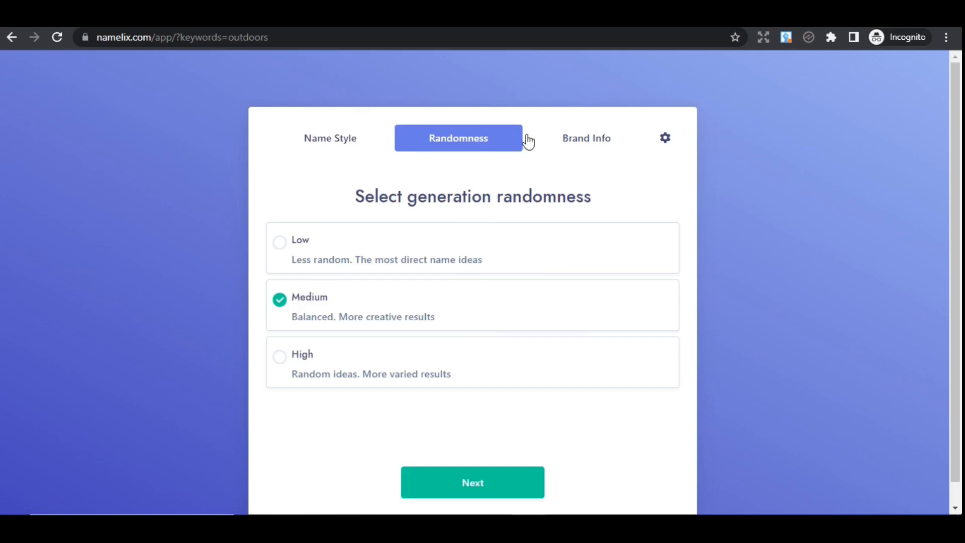
click(355, 144)
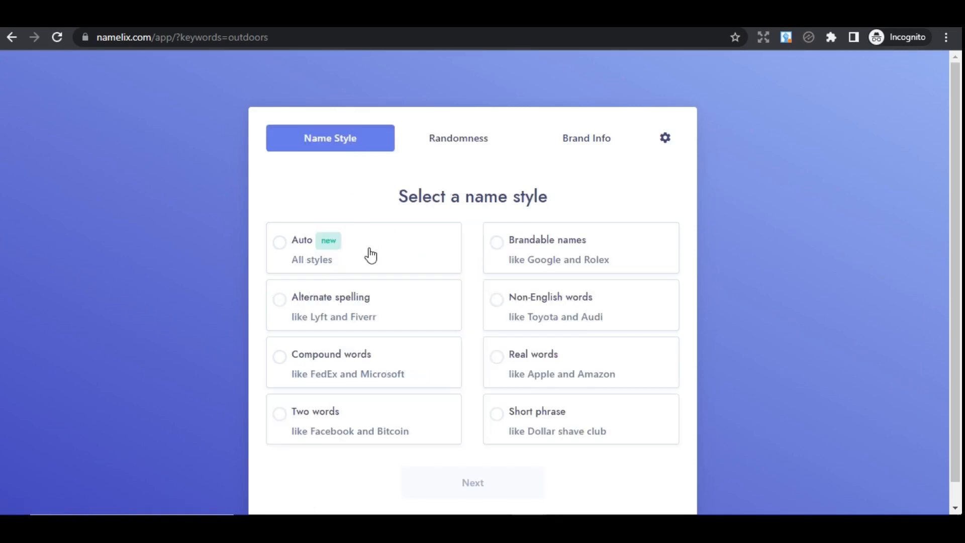
click(540, 246)
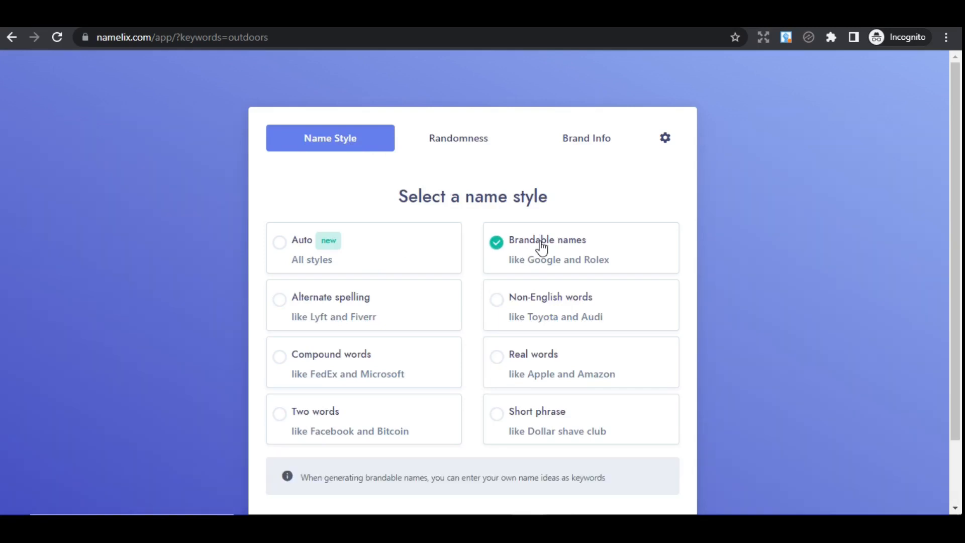
click(455, 150)
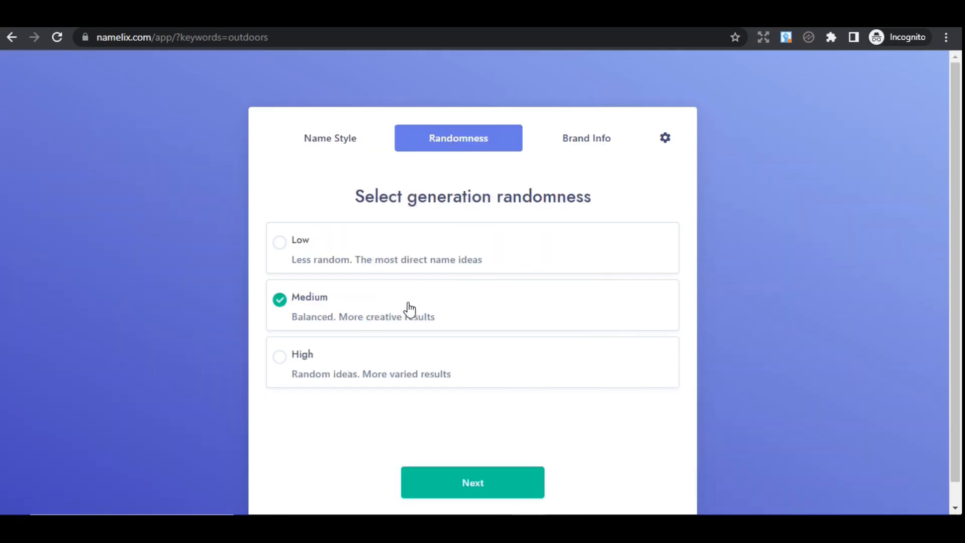
click(604, 139)
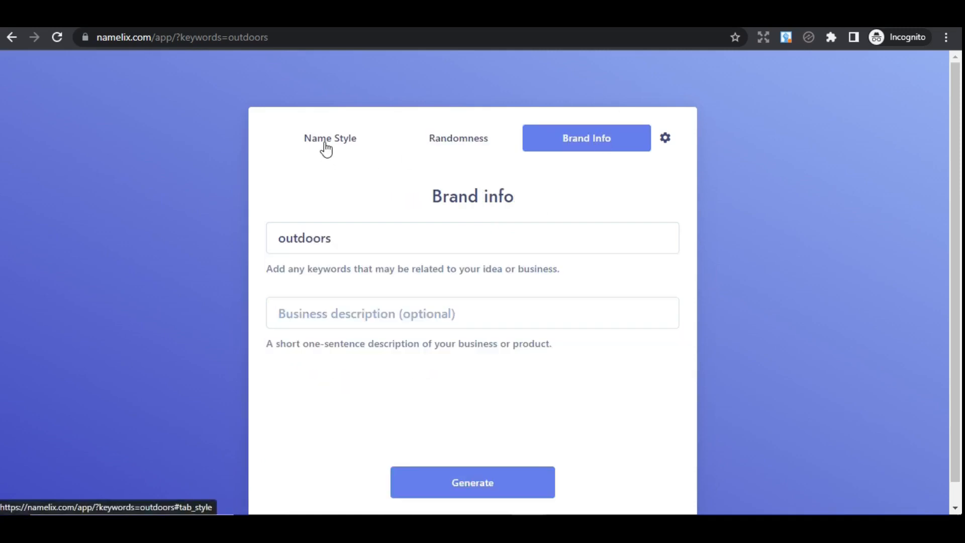
click(464, 480)
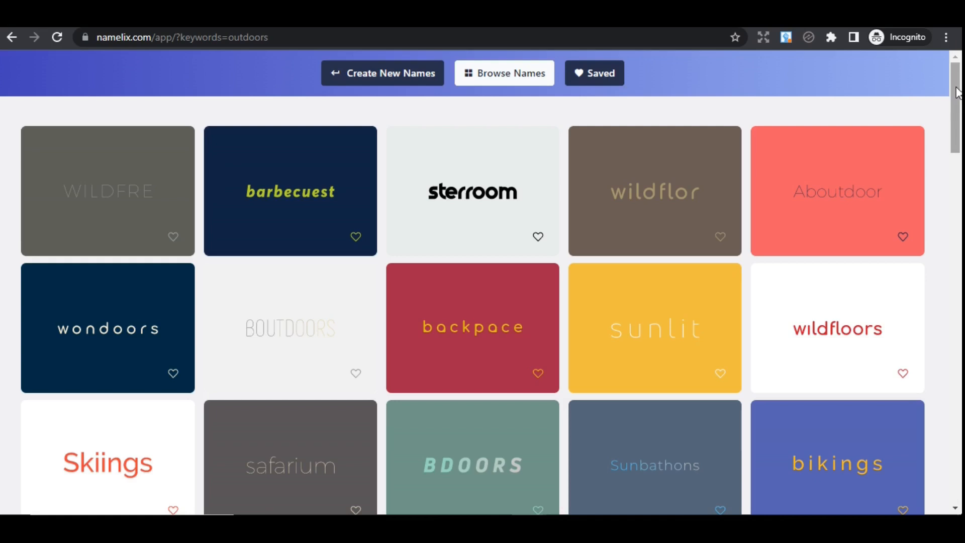
Browse the generated outdoors brand names and examine the registration options on their cards.
drag(955, 87, 955, 91)
mouse_move(482, 280)
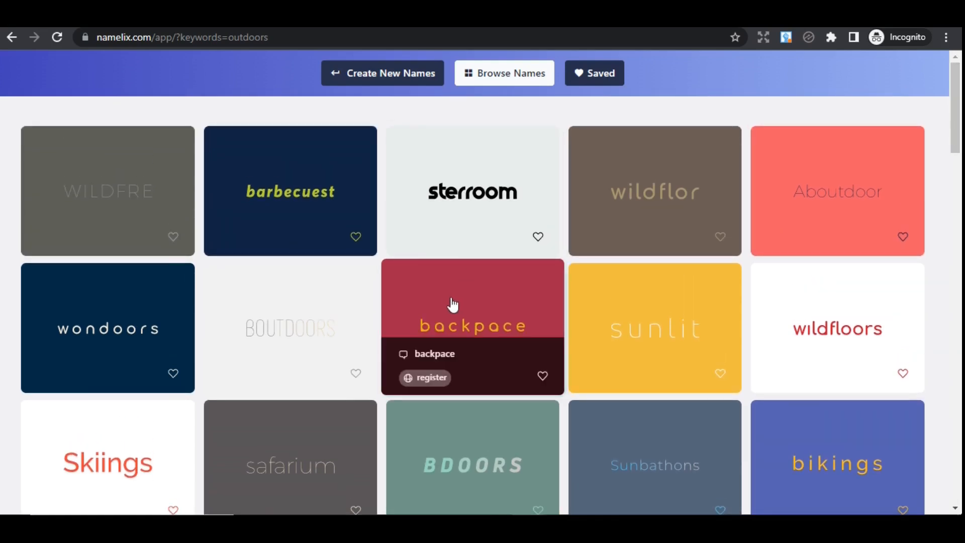
mouse_move(613, 330)
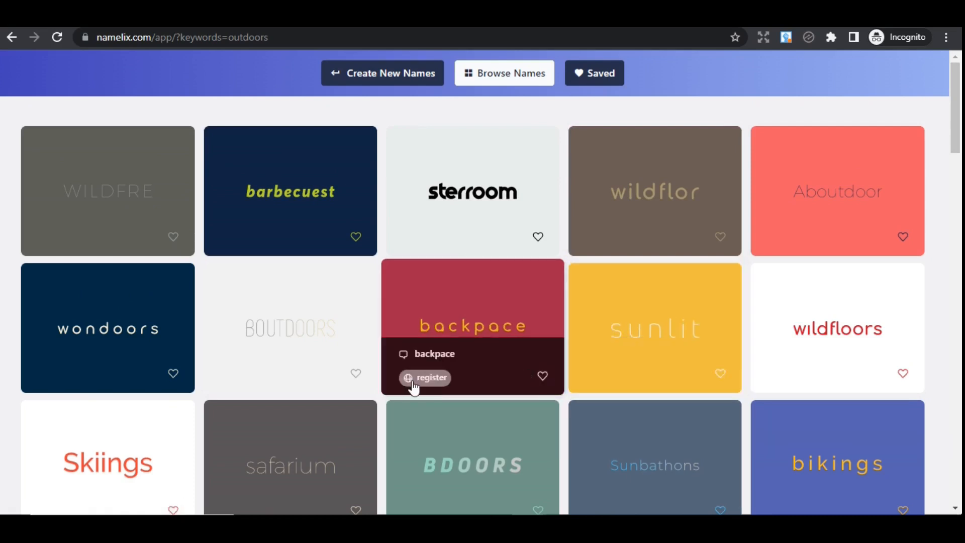
mouse_move(818, 357)
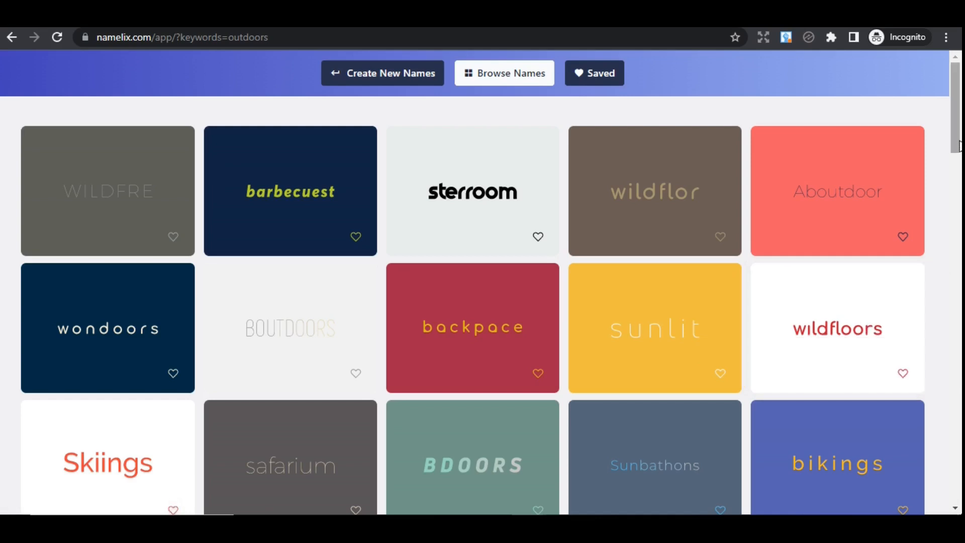
drag(958, 145, 960, 215)
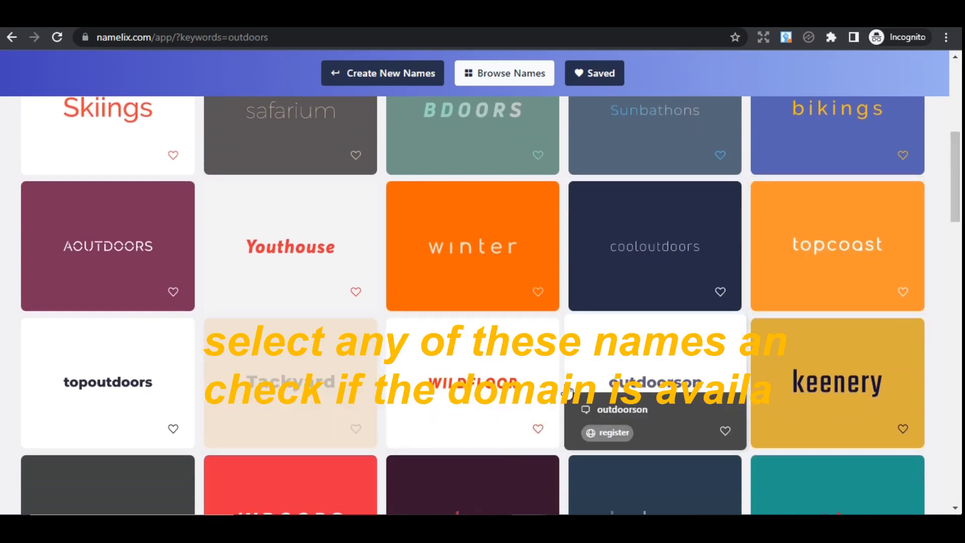
drag(956, 162, 928, 209)
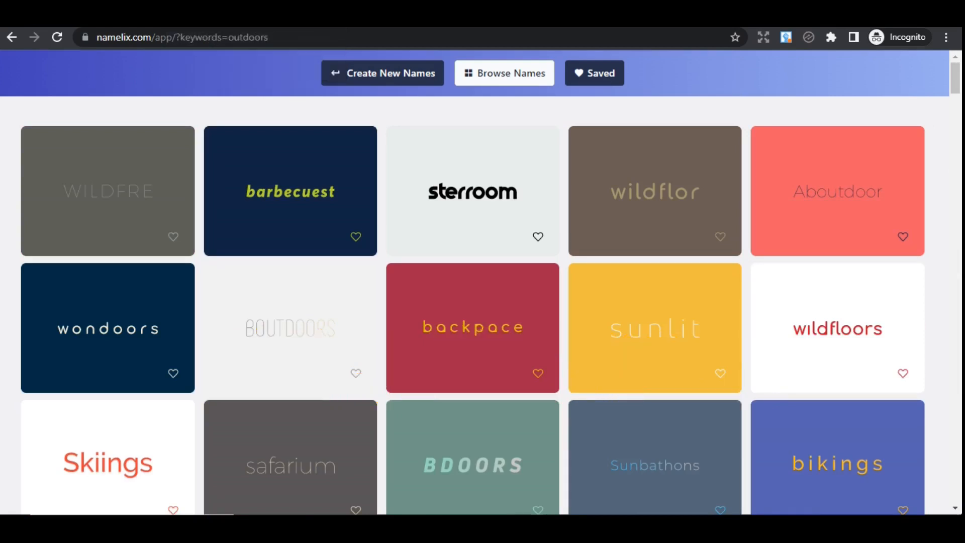
Switch to Looka's Business Name Generator page.
click(385, 16)
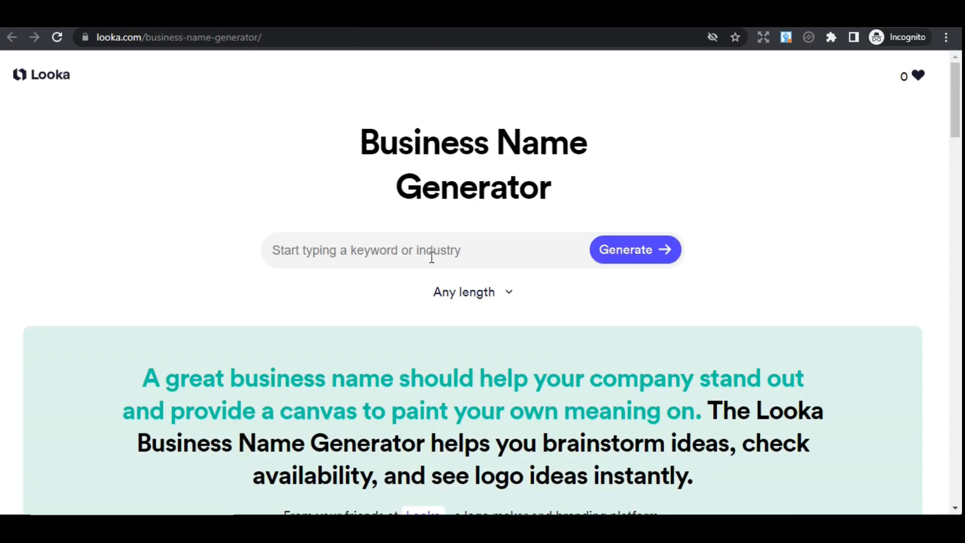
Generate business names in Looka for the keyword "outdoors", leaving the name length unrestricted.
text(out)
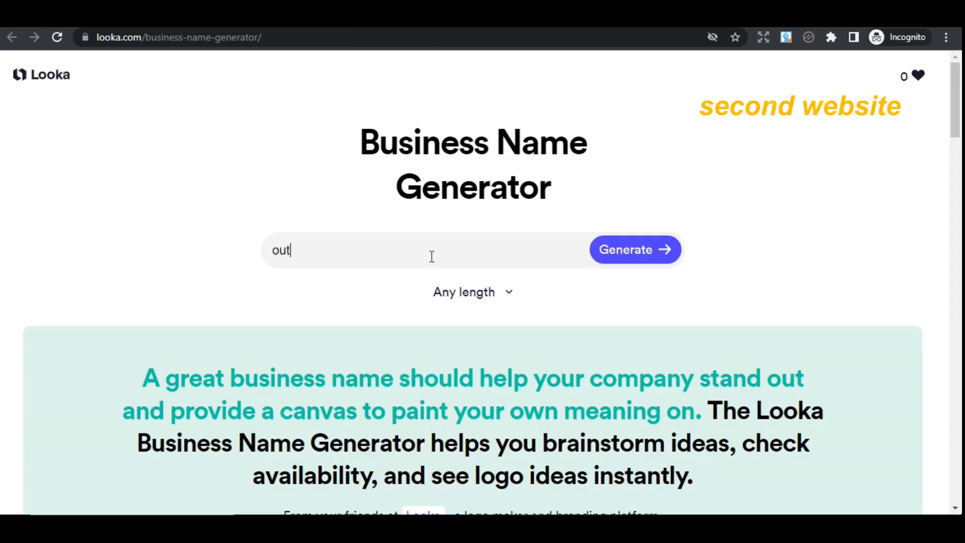
text(doors)
click(641, 265)
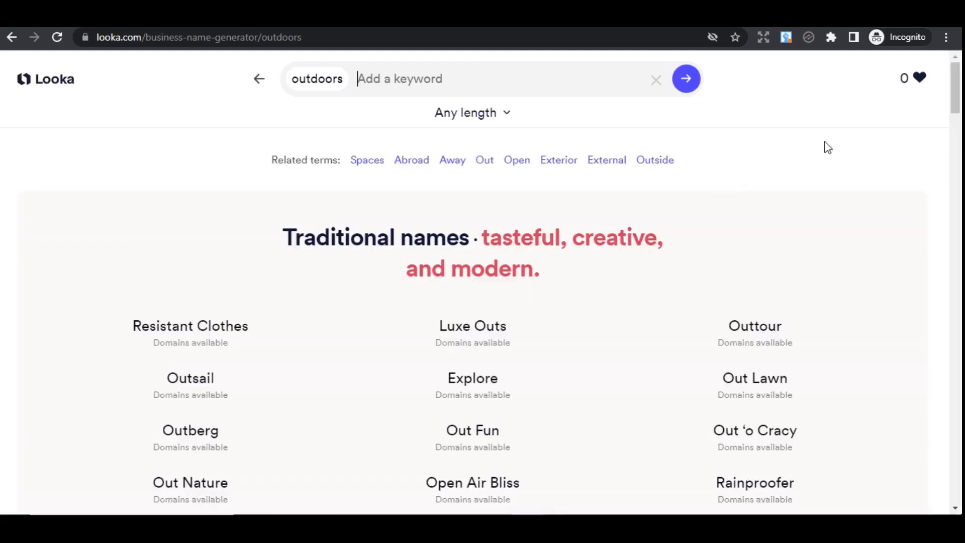
Check which domain extensions are available for the traditional name Outtour, and close its details.
mouse_move(959, 100)
mouse_down()
mouse_move(960, 146)
mouse_move(960, 100)
mouse_up()
click(756, 344)
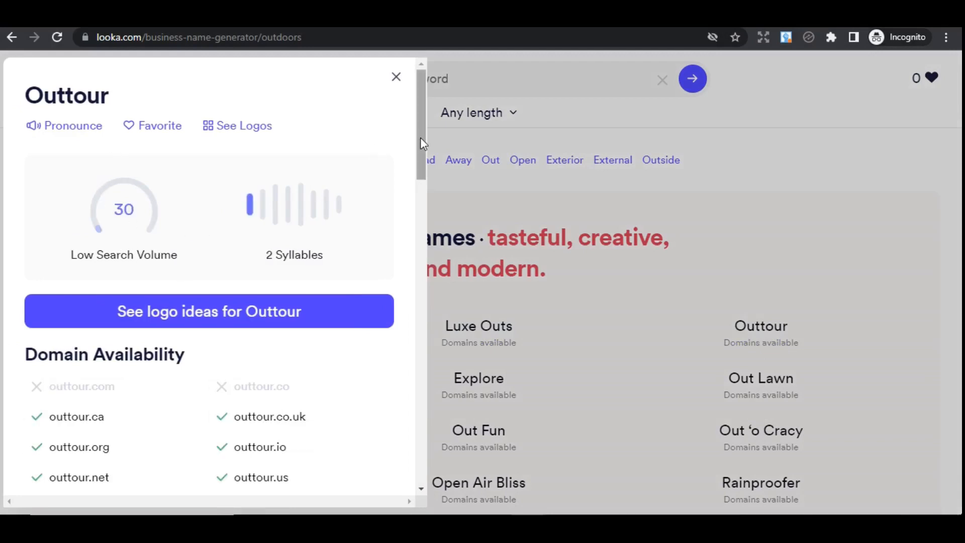
drag(418, 141, 420, 152)
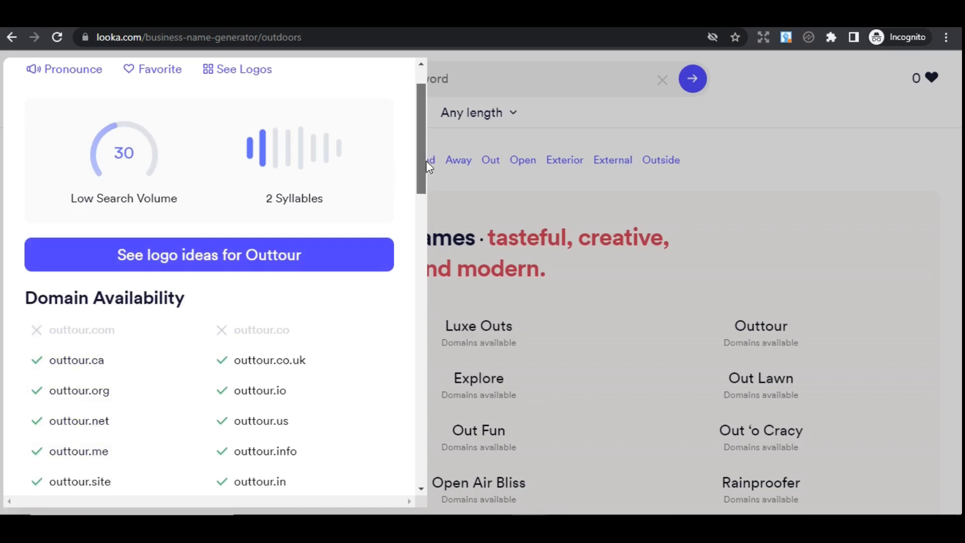
drag(423, 160, 416, 113)
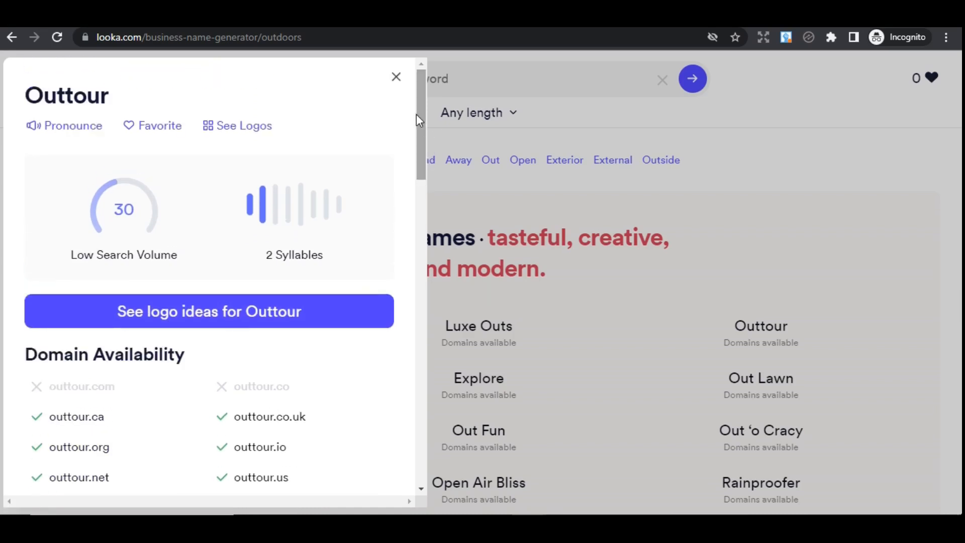
click(396, 78)
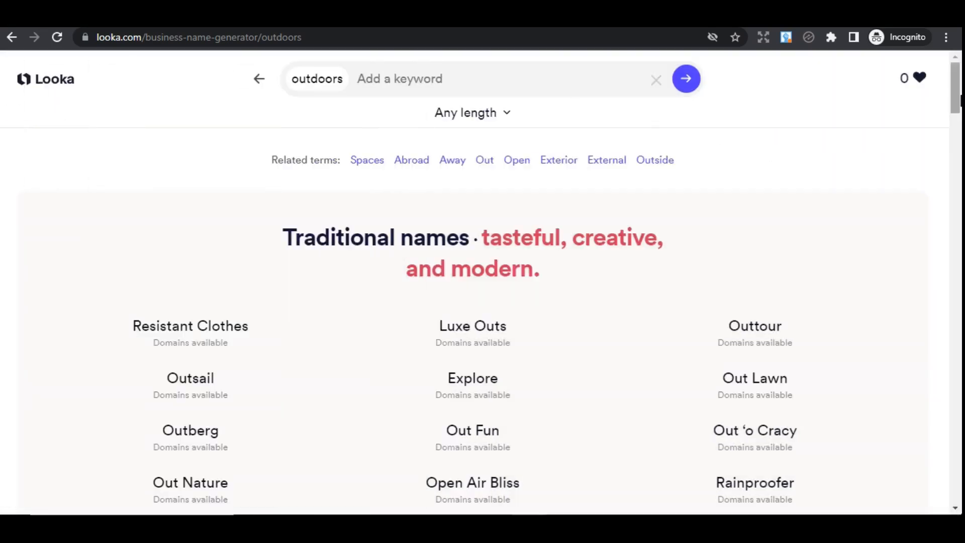
Check the domain availability of Funfest at the end of the traditional names list, and close its details.
drag(960, 101, 959, 156)
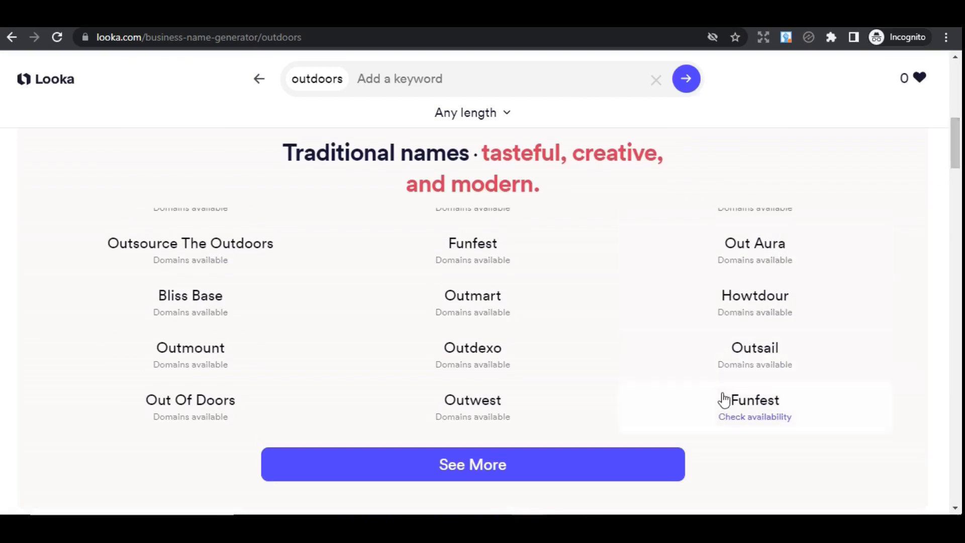
click(737, 422)
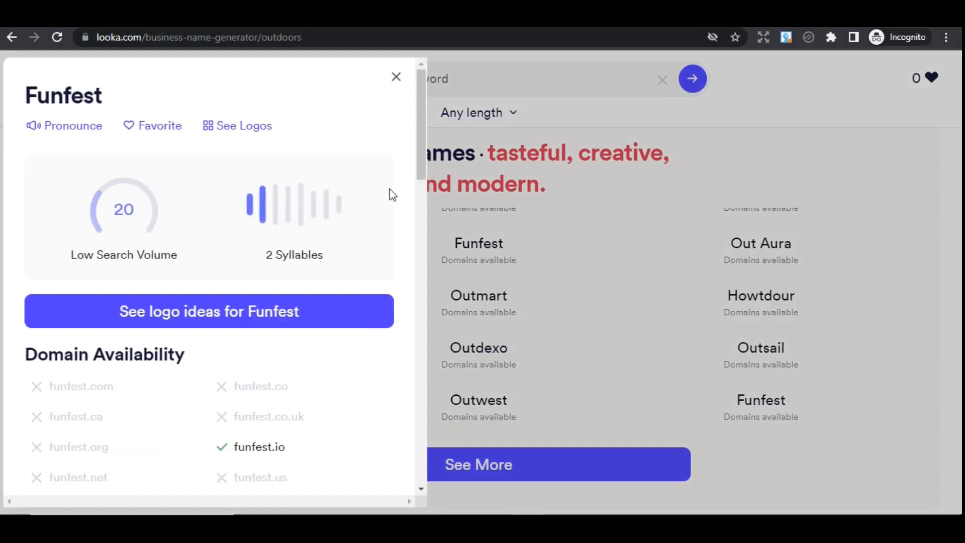
click(395, 77)
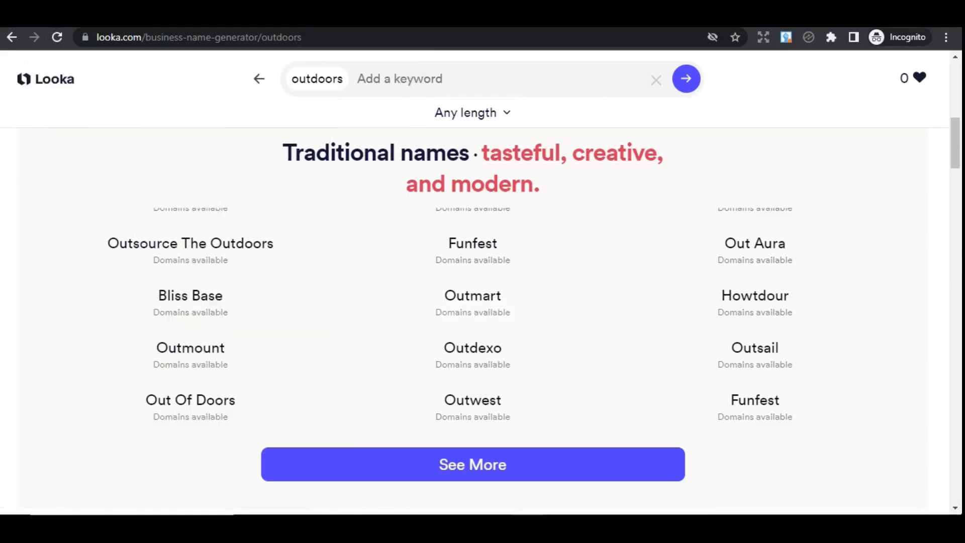
Replace the "outdoors" keyword with the two keywords "car" and "automotive", and generate a new set of names.
click(659, 84)
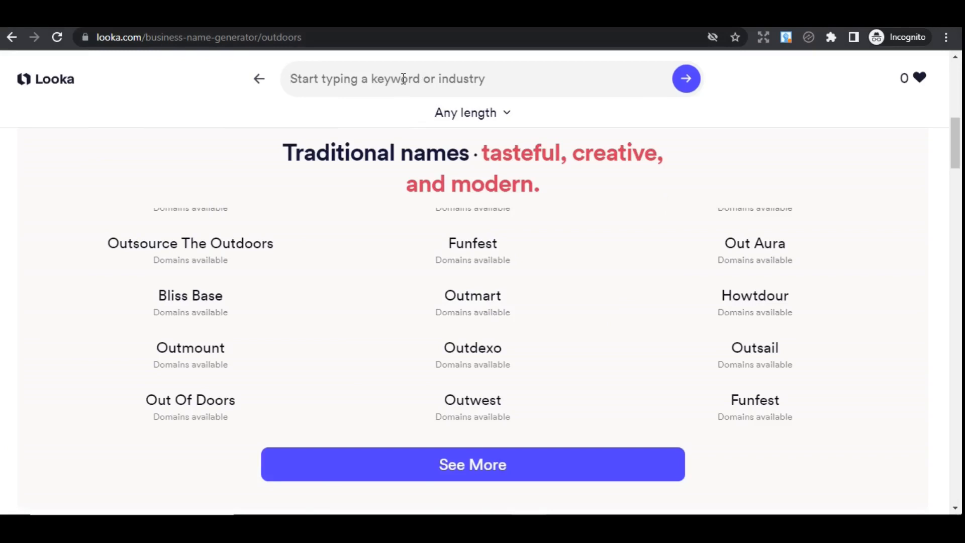
text(car)
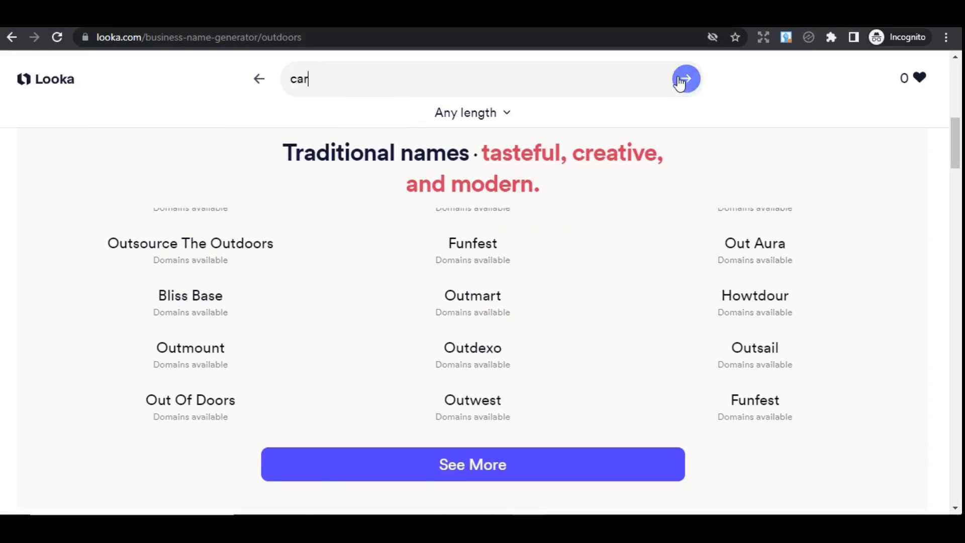
click(687, 80)
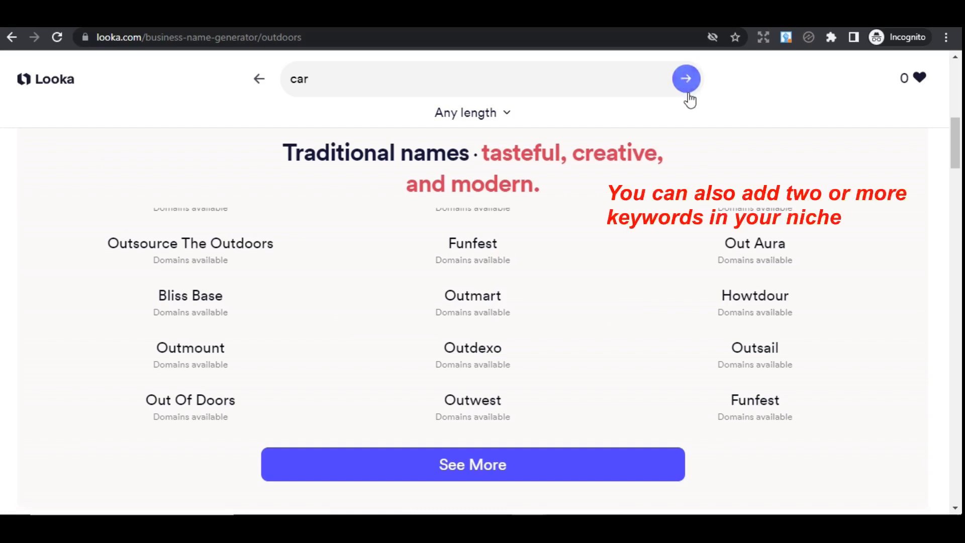
click(387, 72)
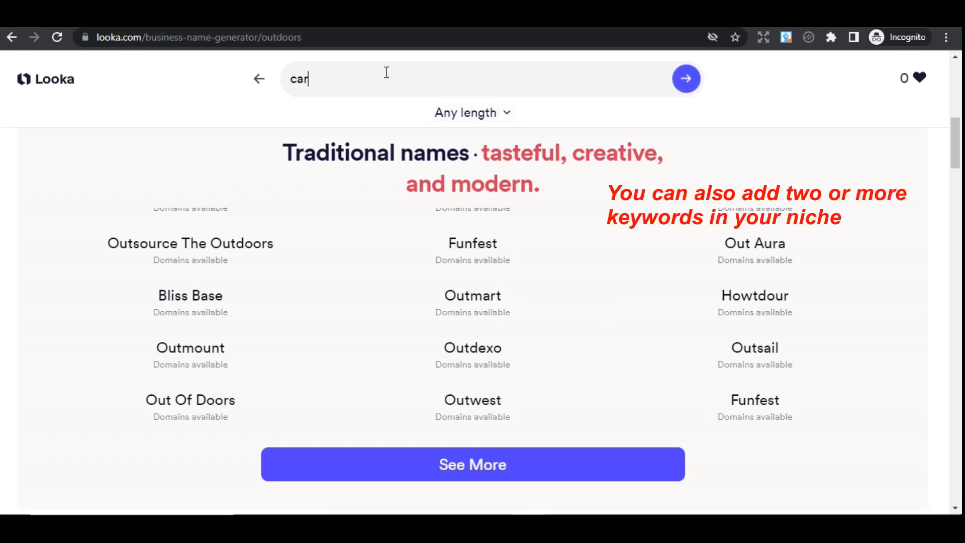
key(space)
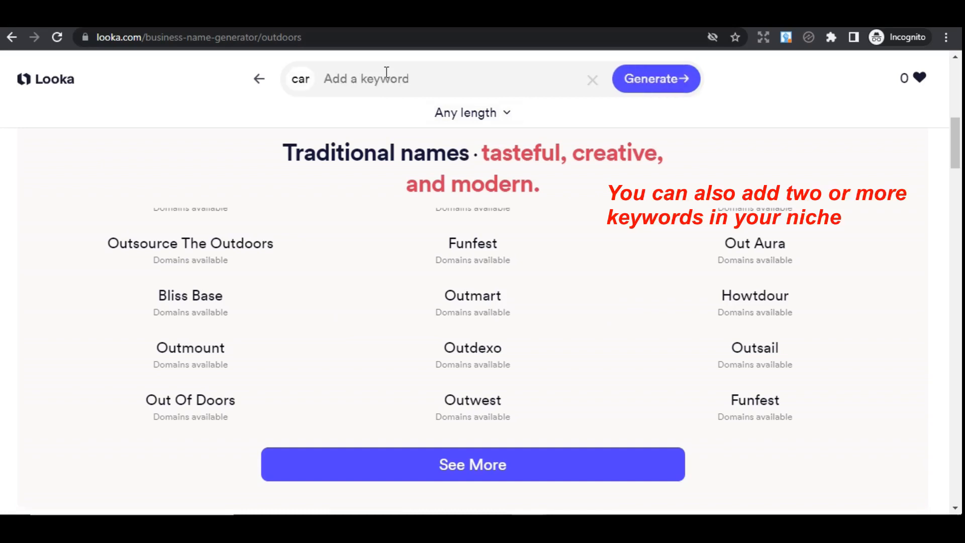
text(au)
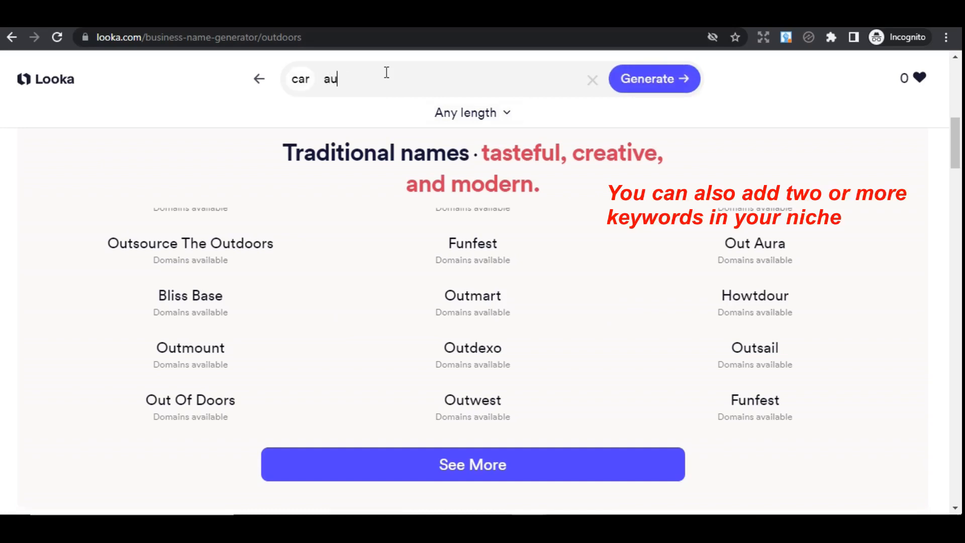
text(tomotive)
key(space)
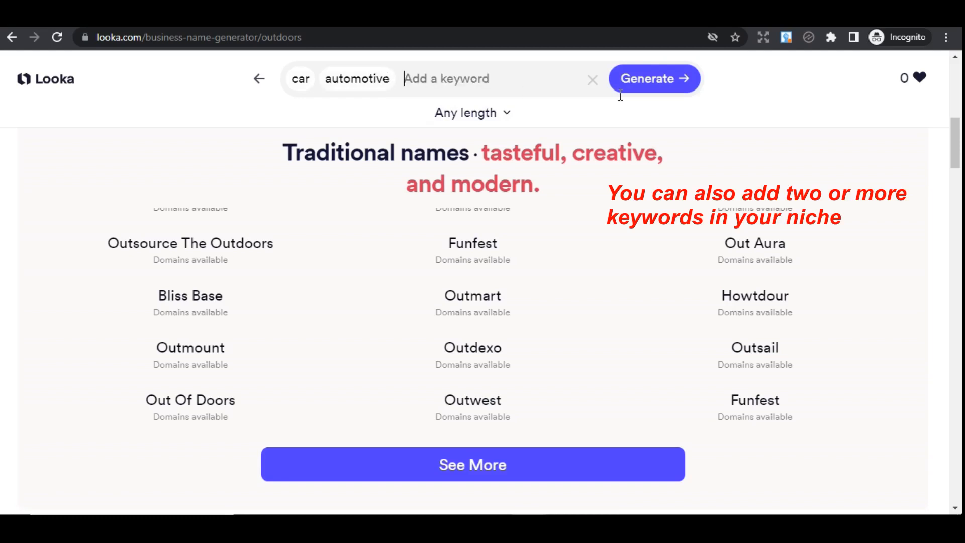
click(652, 86)
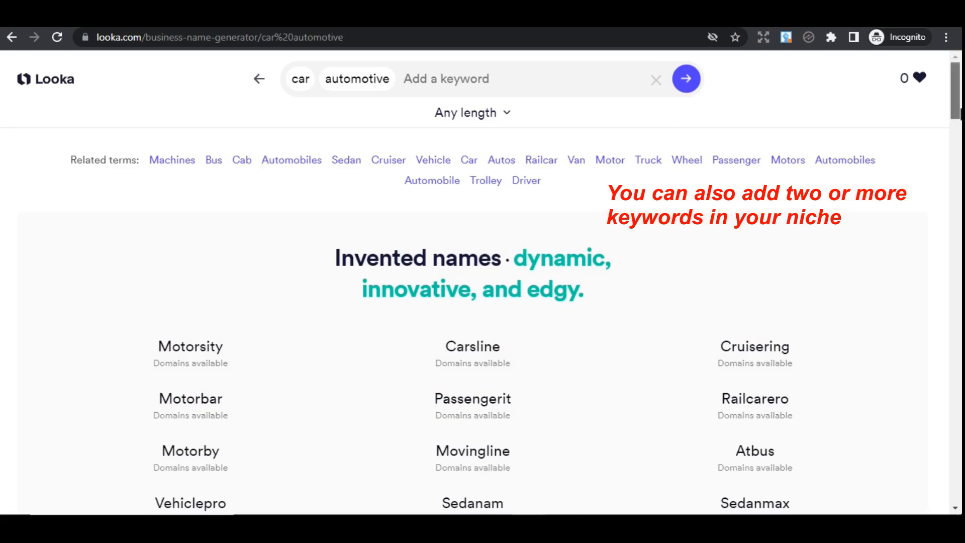
Examine the domain availability of Motorsity among the invented names, leaving its details open.
scroll(959, 143, down, 2)
drag(961, 122, 960, 123)
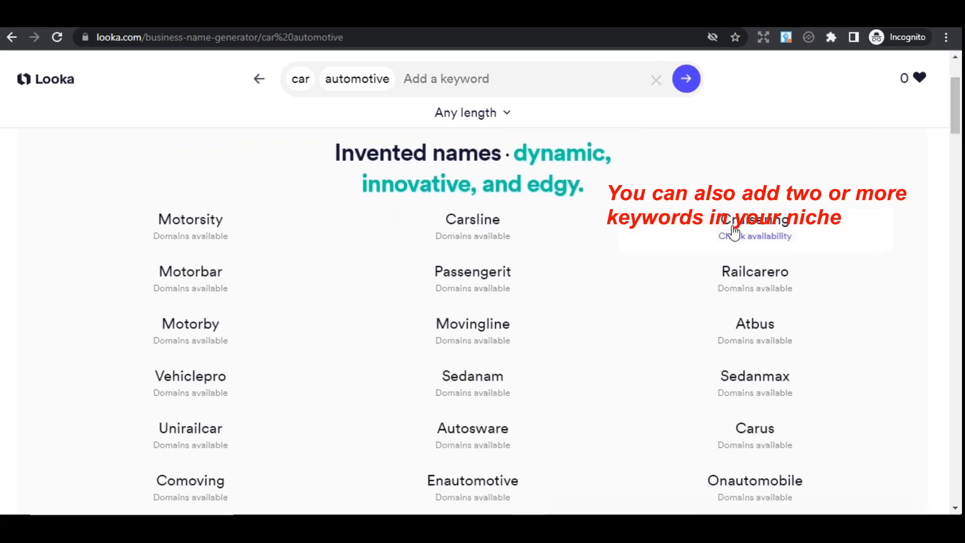
click(172, 243)
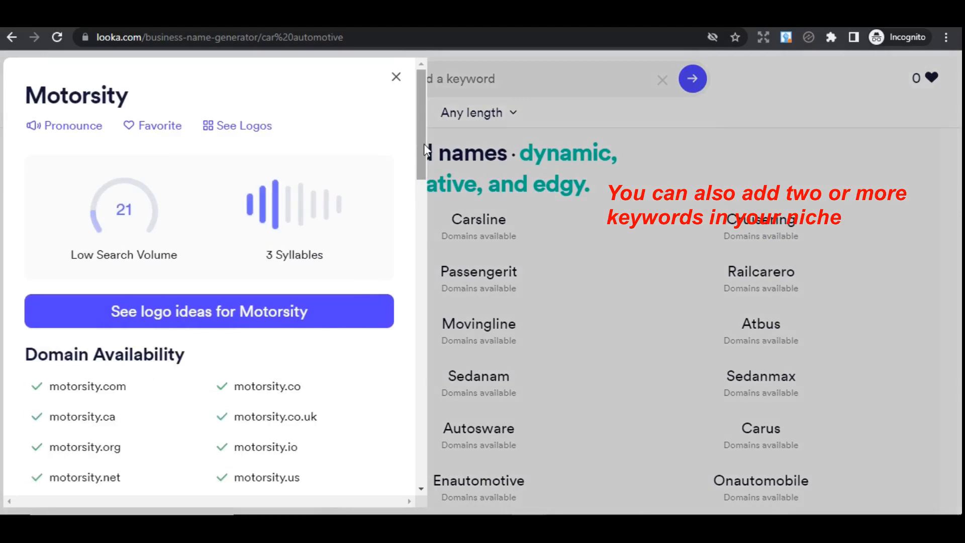
drag(424, 144, 425, 173)
mouse_move(93, 280)
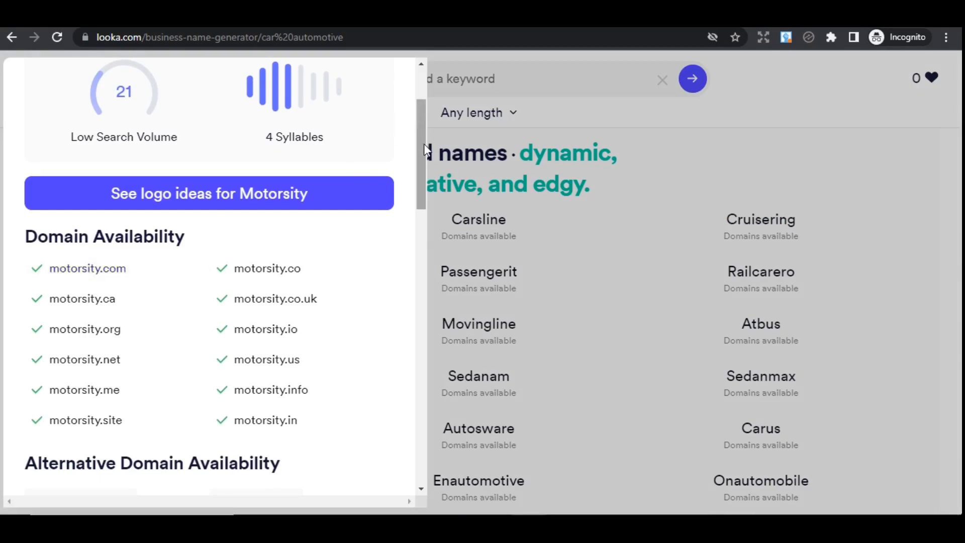
drag(424, 143, 418, 89)
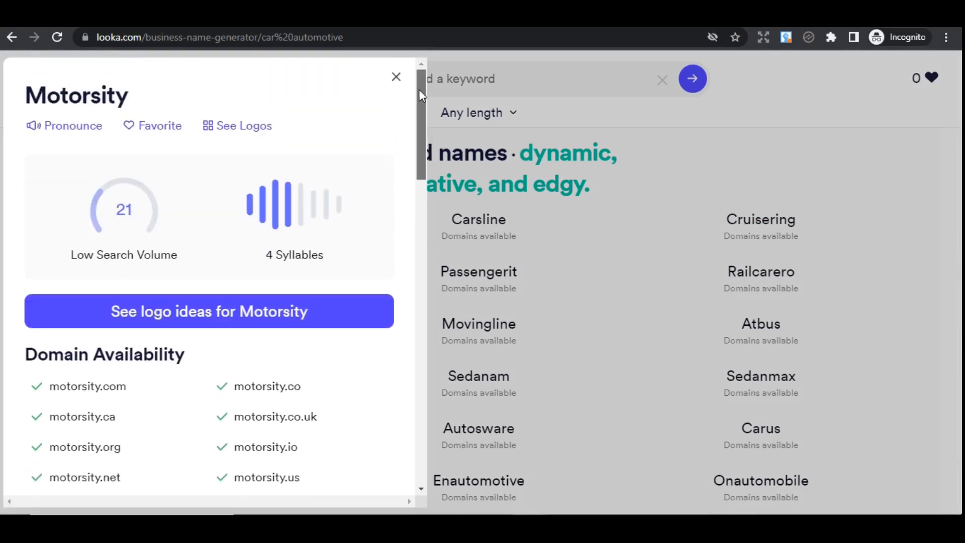
click(395, 78)
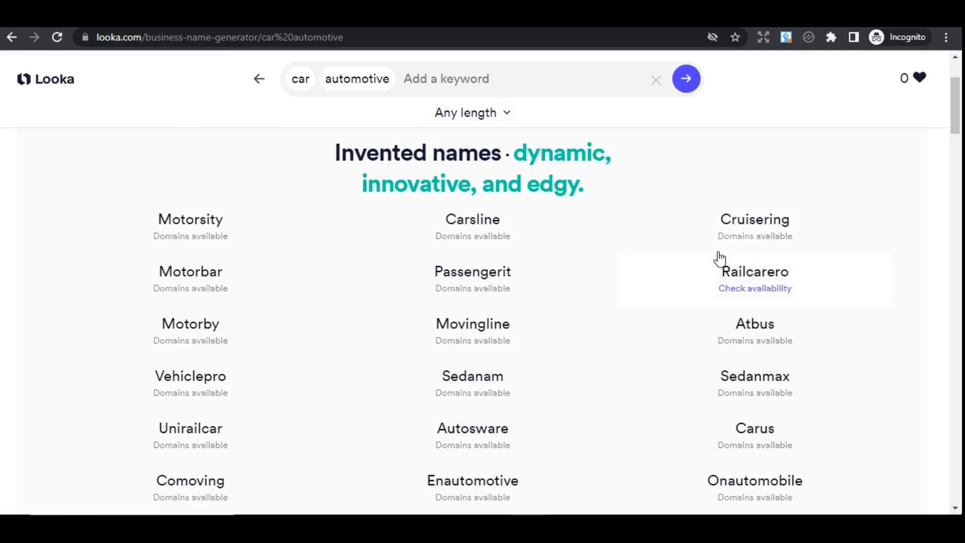
click(192, 238)
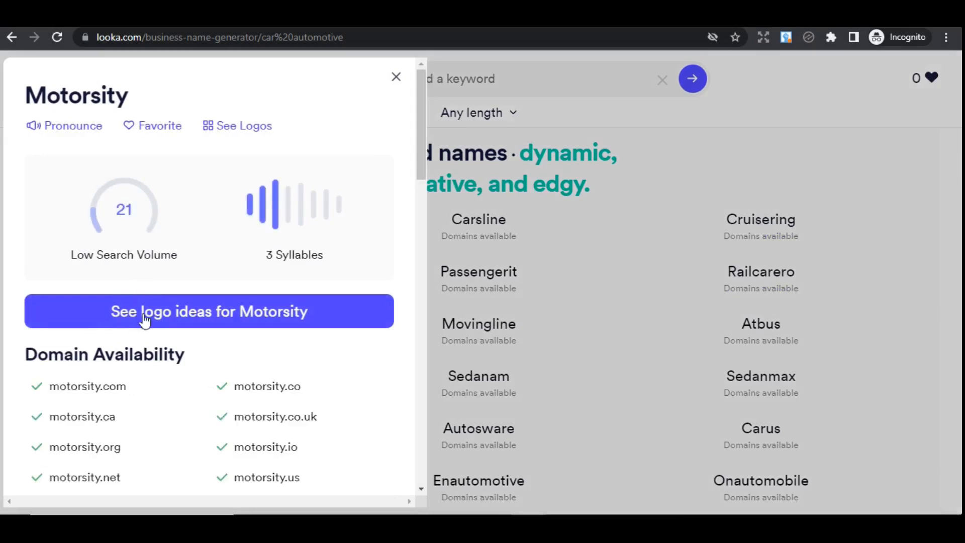
mouse_move(132, 400)
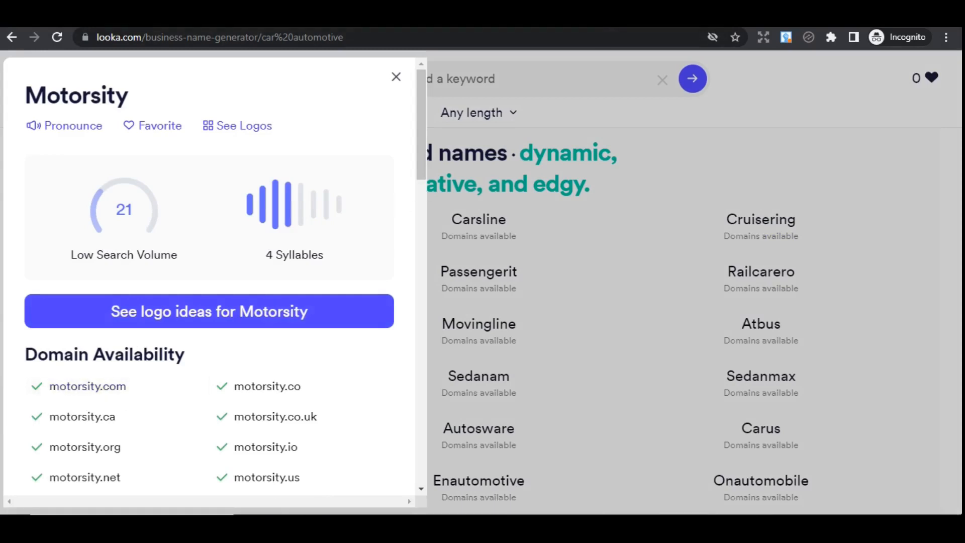
Open namecheap.com in a new browser tab.
click(547, 15)
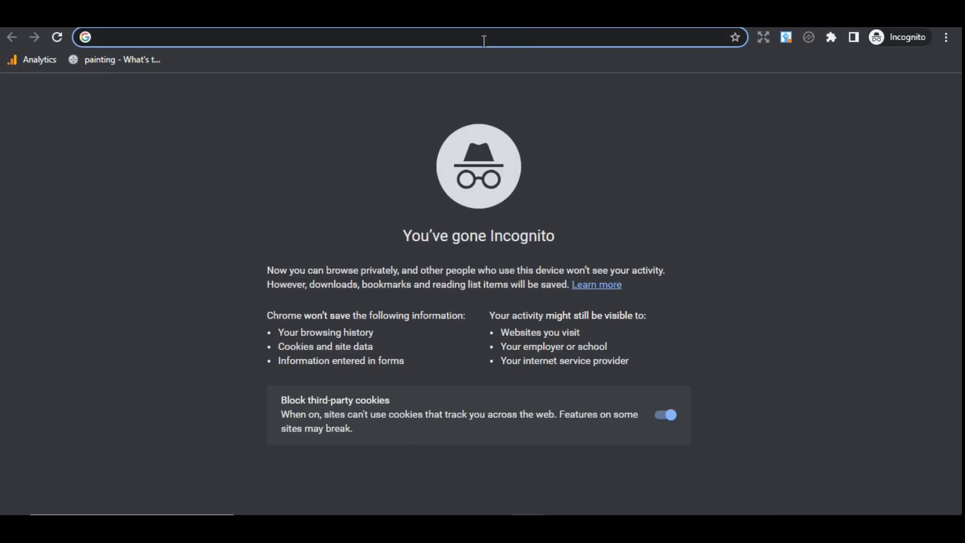
text(namecheap.com)
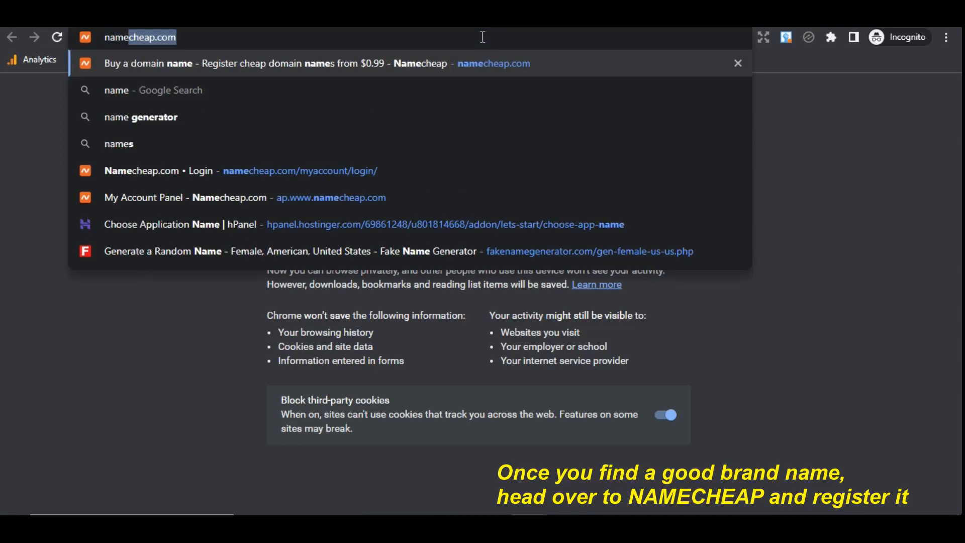
key(Return)
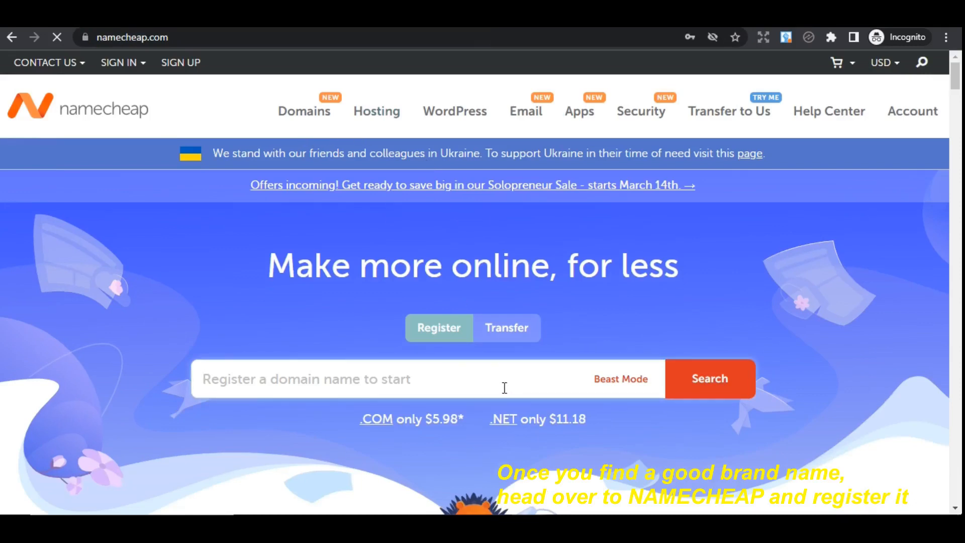
Search Namecheap for the domain motorsity.com and examine its availability and price.
text(n)
key(BackSpace)
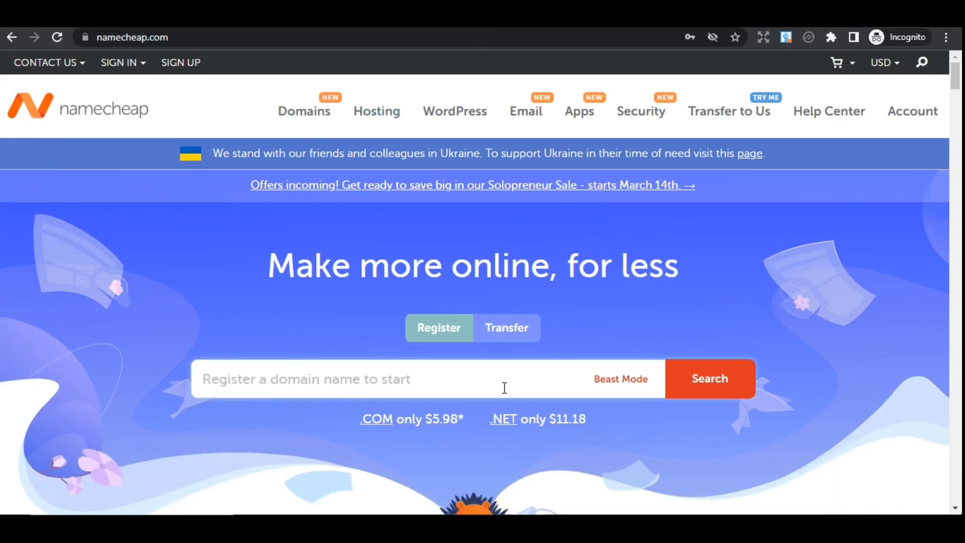
text(motor)
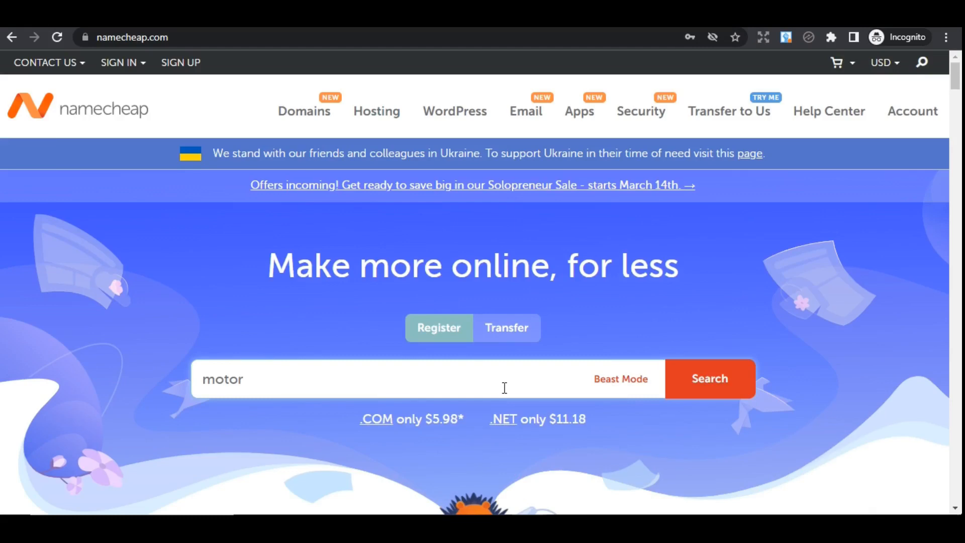
text(si)
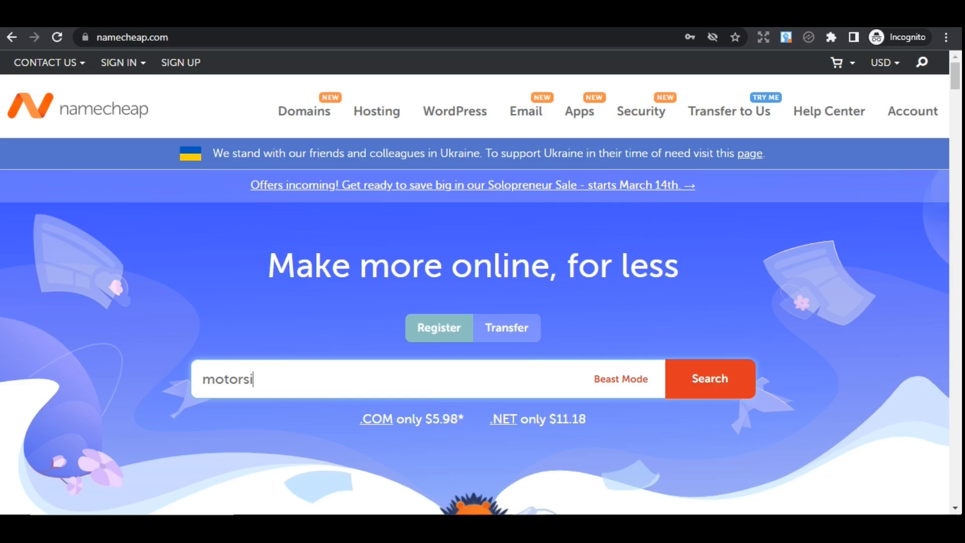
mouse_move(579, 111)
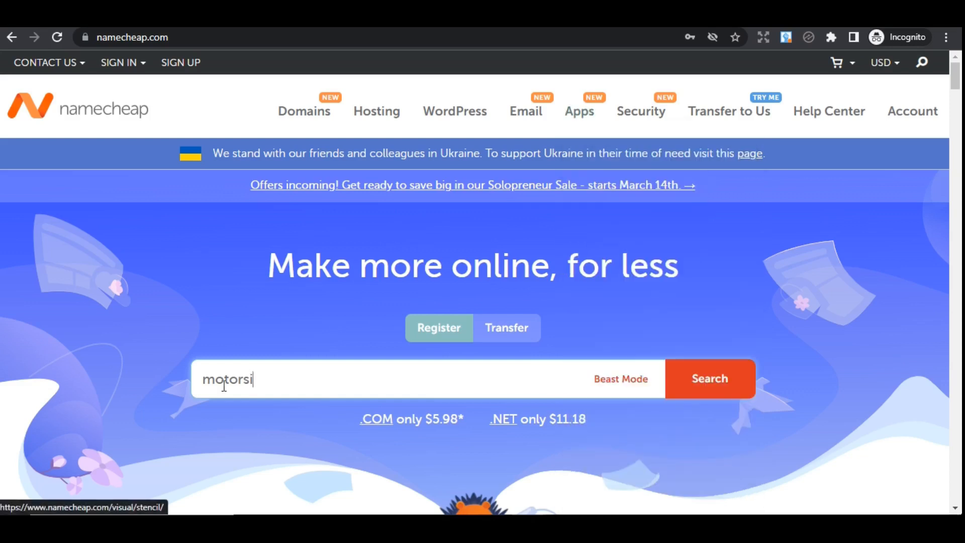
text(y)
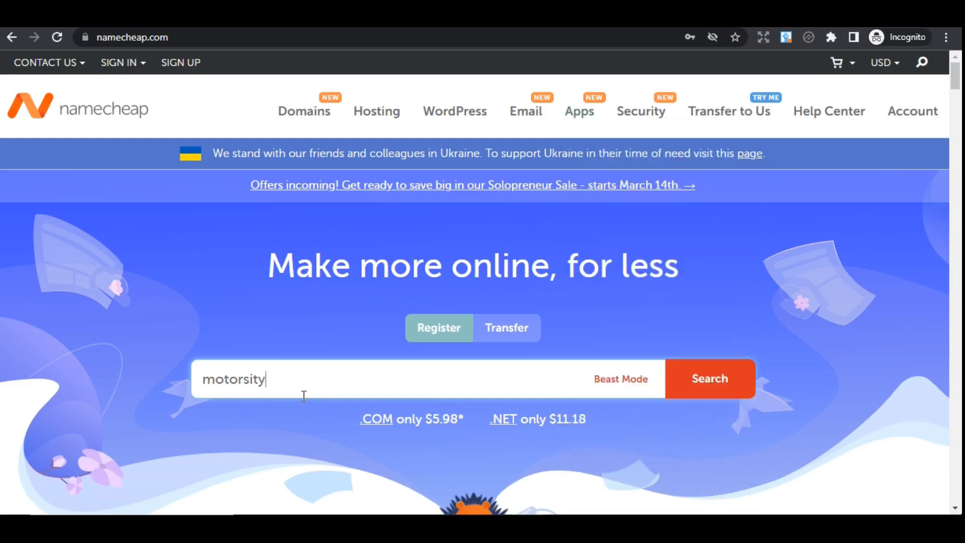
text(.com)
click(721, 389)
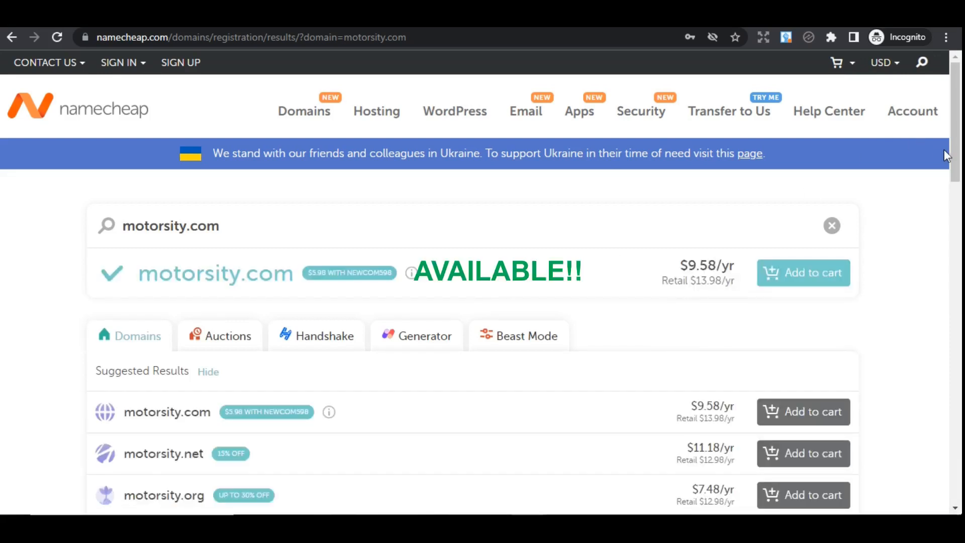
mouse_move(954, 149)
mouse_down()
mouse_move(959, 216)
mouse_move(959, 131)
mouse_up()
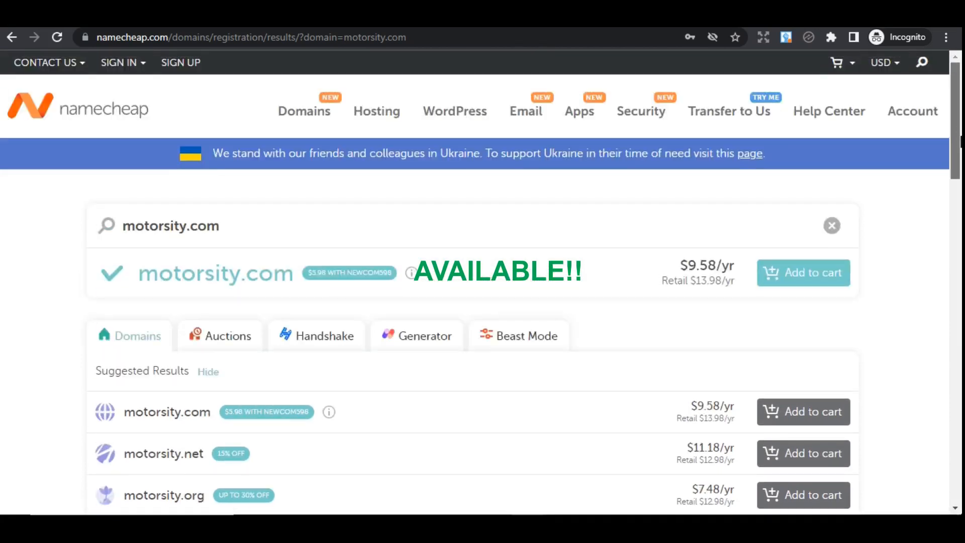
mouse_move(960, 144)
mouse_down()
mouse_move(960, 394)
mouse_move(936, 209)
mouse_move(949, 131)
mouse_move(959, 148)
mouse_move(952, 127)
mouse_up()
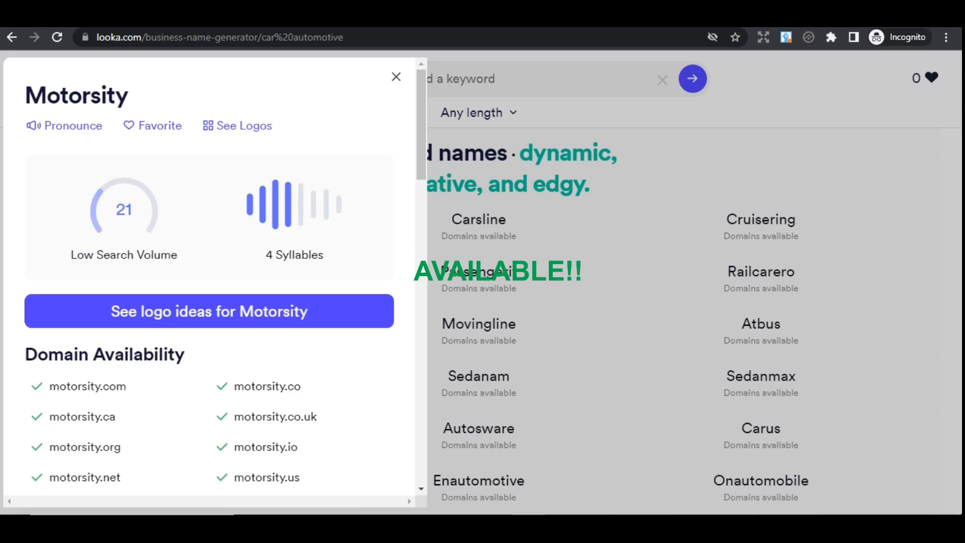
Close the Motorsity details, examine the domain availability of Cruisering among the invented names, and close its details.
click(396, 78)
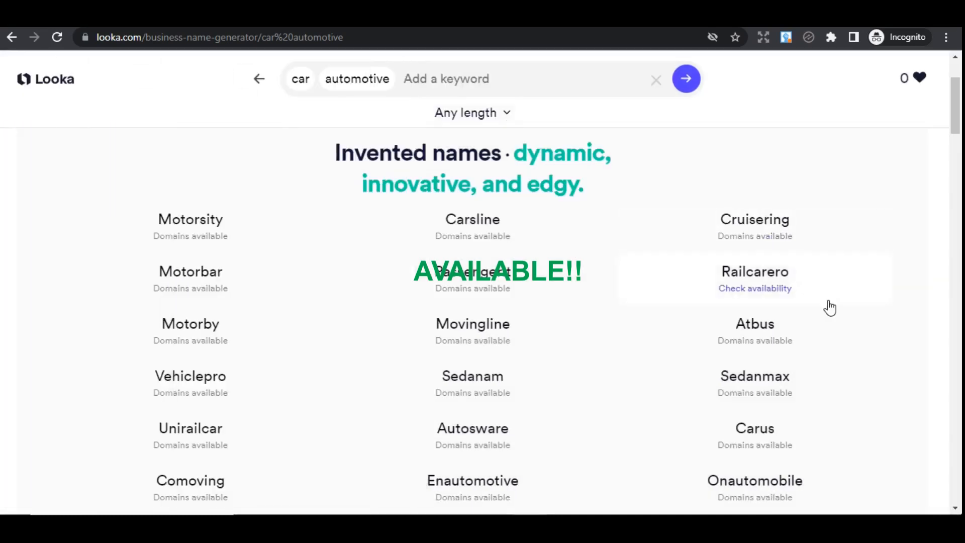
click(758, 241)
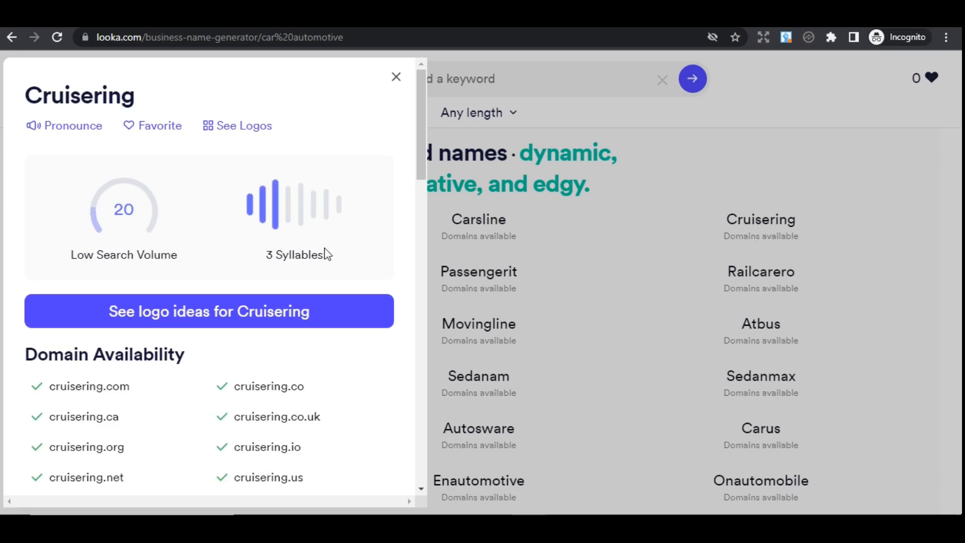
click(401, 82)
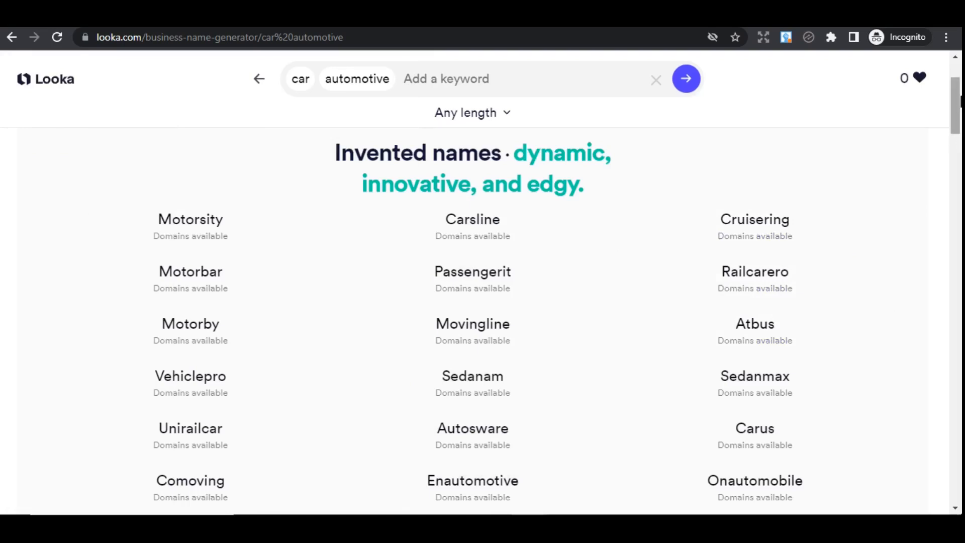
Replace the "car" and "automotive" keywords with "golf" and generate a new set of names.
drag(958, 101, 933, 29)
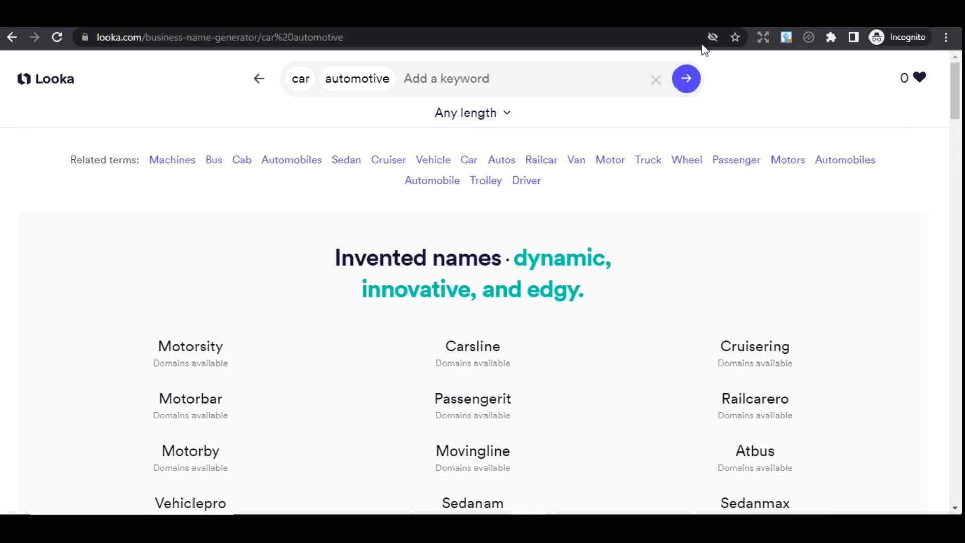
click(655, 81)
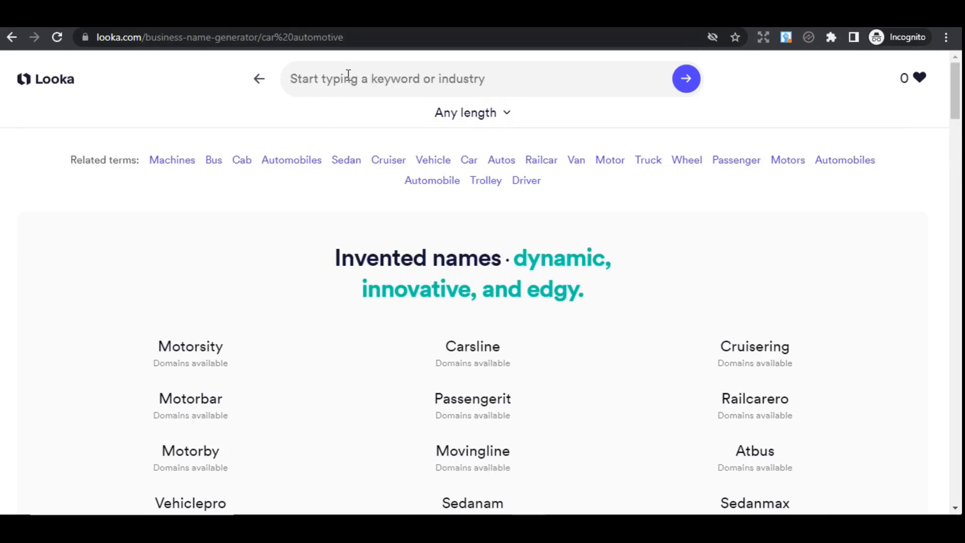
text(g)
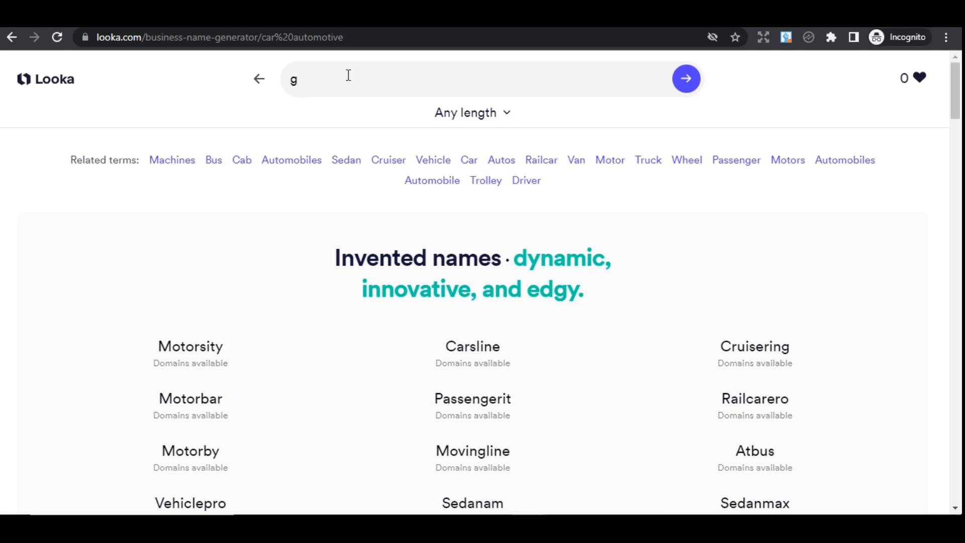
text(olf)
key(Return)
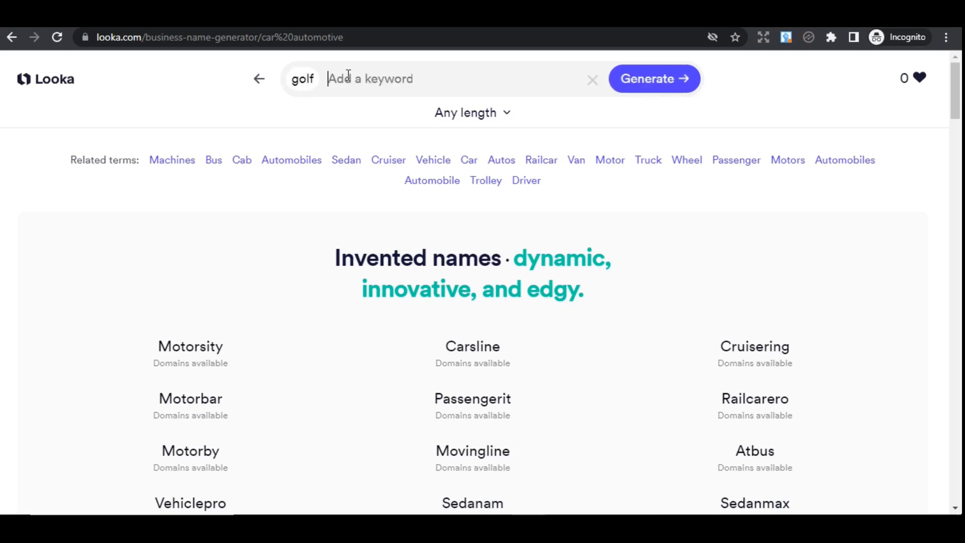
click(645, 84)
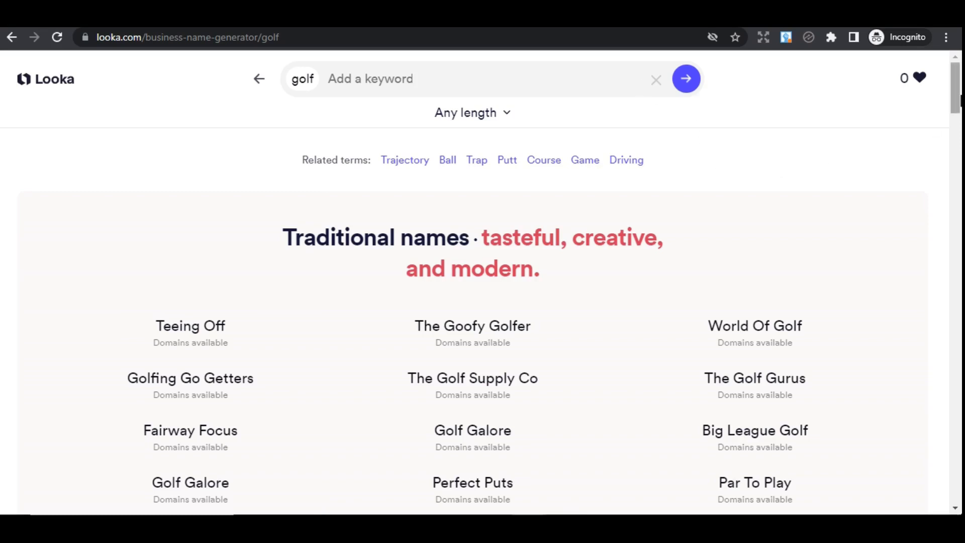
mouse_move(958, 101)
mouse_down()
mouse_move(959, 151)
mouse_move(956, 100)
mouse_up()
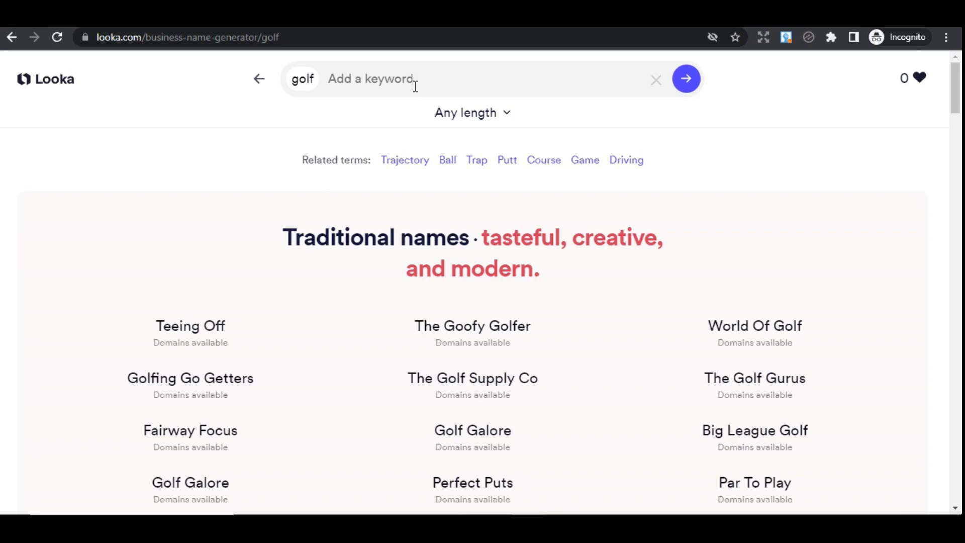
Clear the "golf" keyword and return to the start page of the Business Name Generator.
click(656, 82)
click(585, 79)
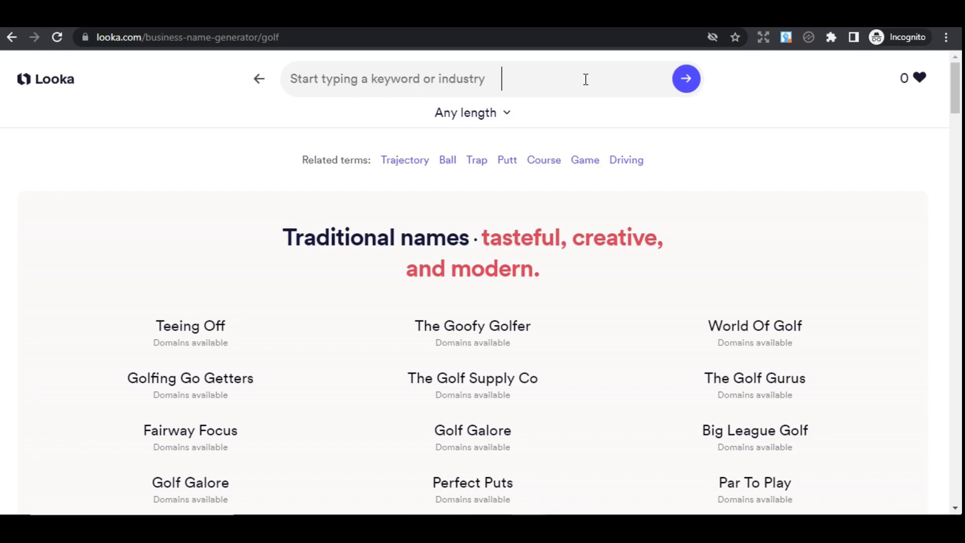
click(258, 87)
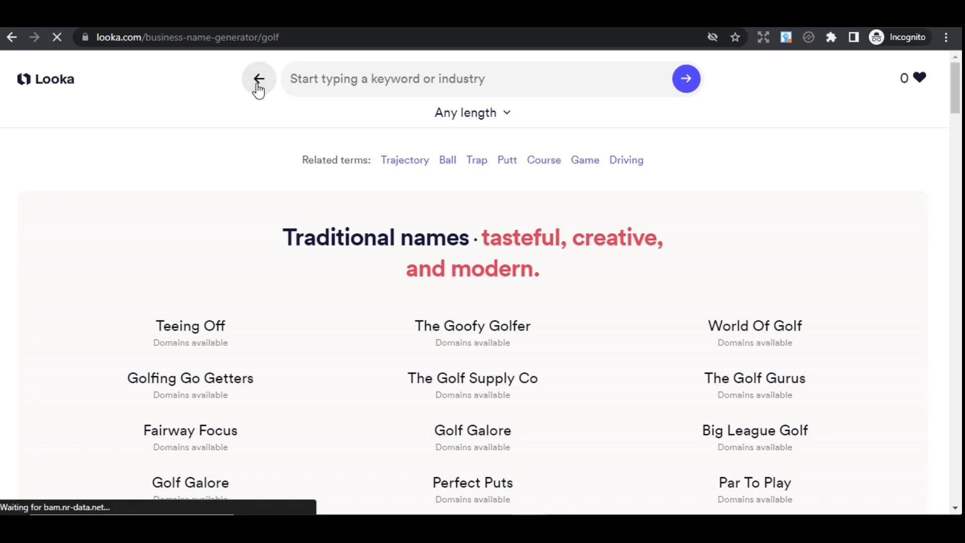
click(534, 245)
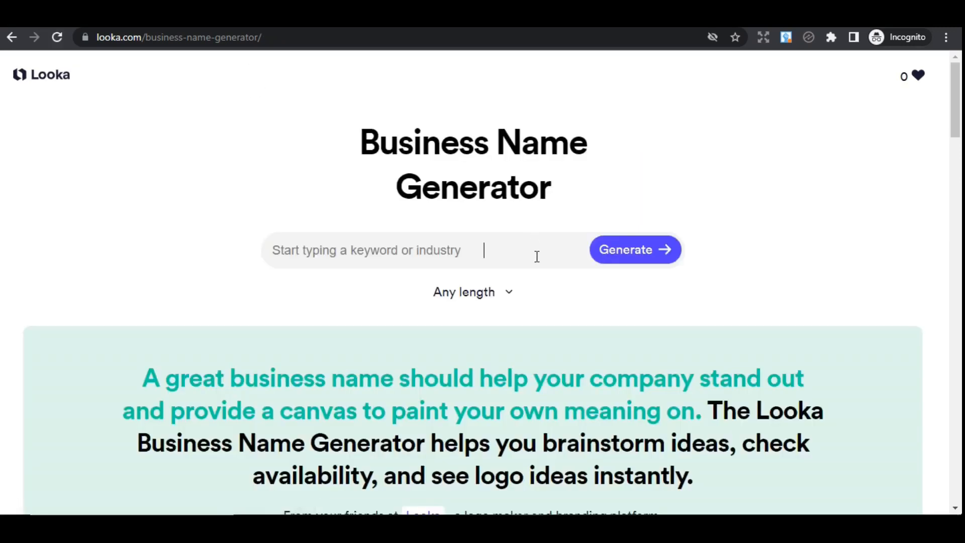
Go back to the Google results for "brand name generator" and open Looka's business name generator from there.
click(55, 80)
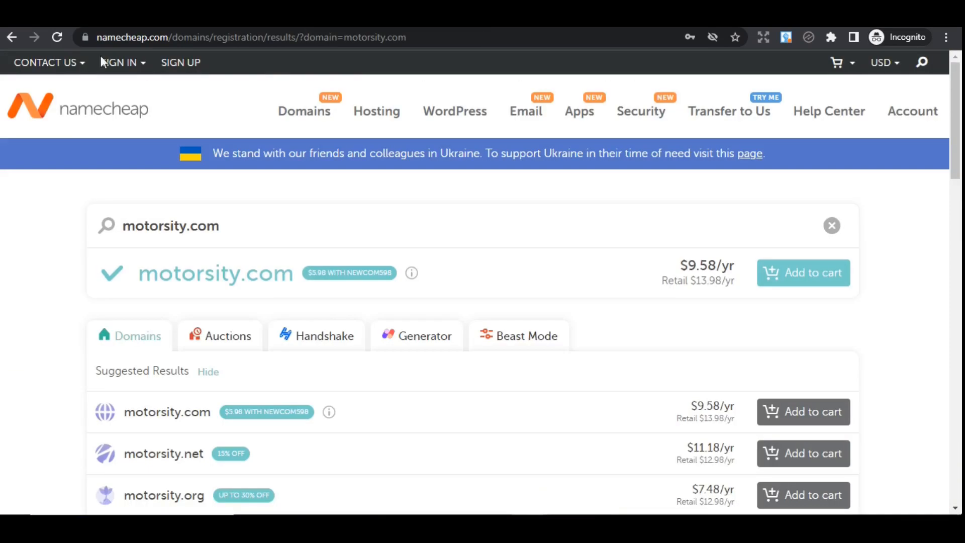
click(102, 60)
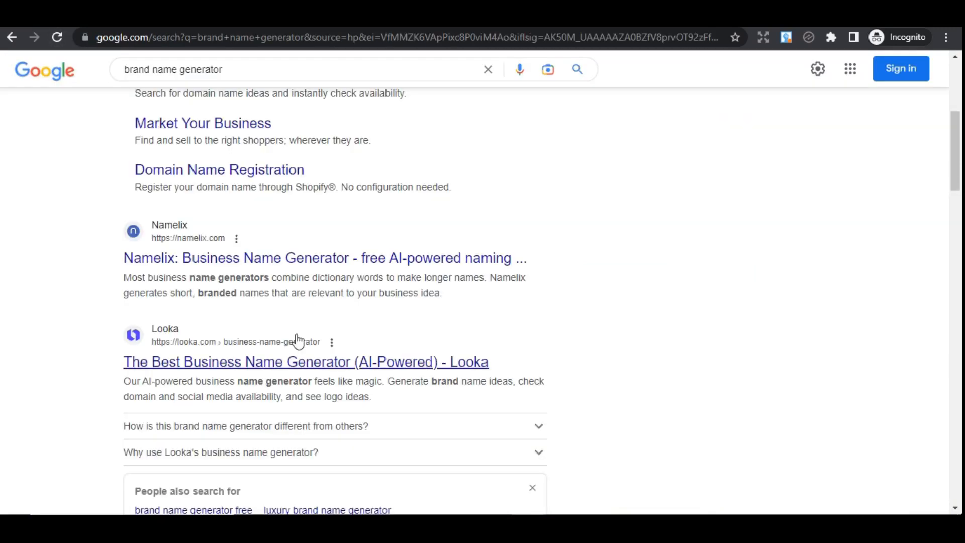
click(247, 364)
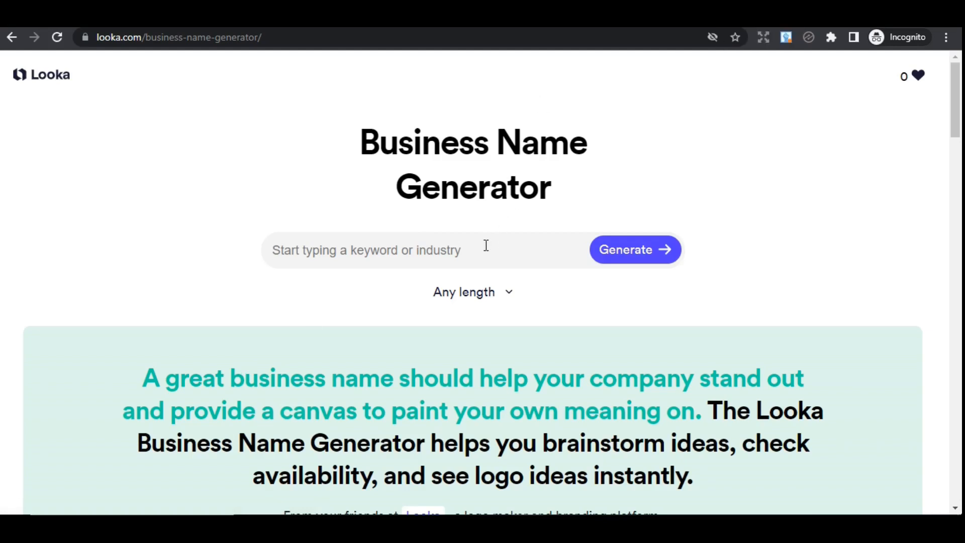
Enter the two keywords "gold" and "golfing" in the Business Name Generator and generate names from them.
text(hhy)
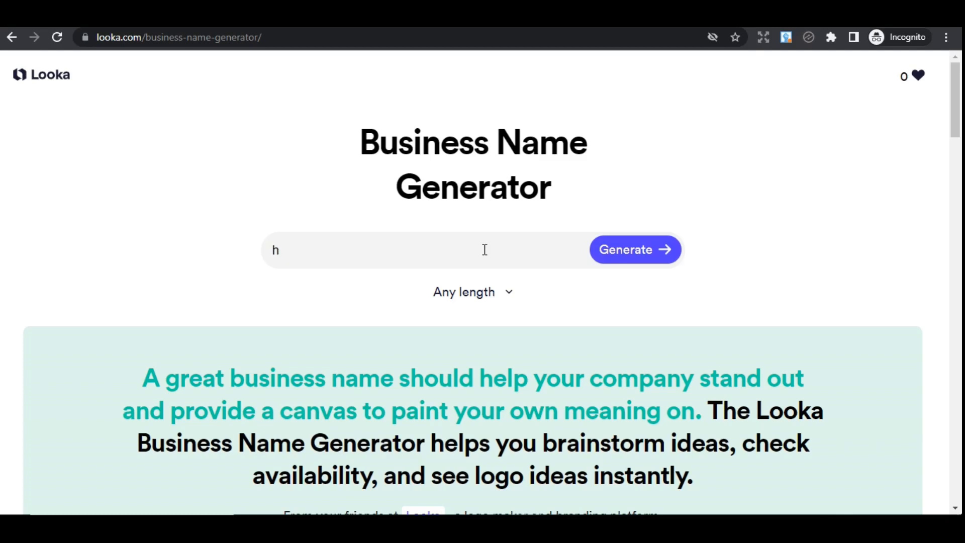
key(BackSpace)
text(gold)
key(Return)
text(golfing)
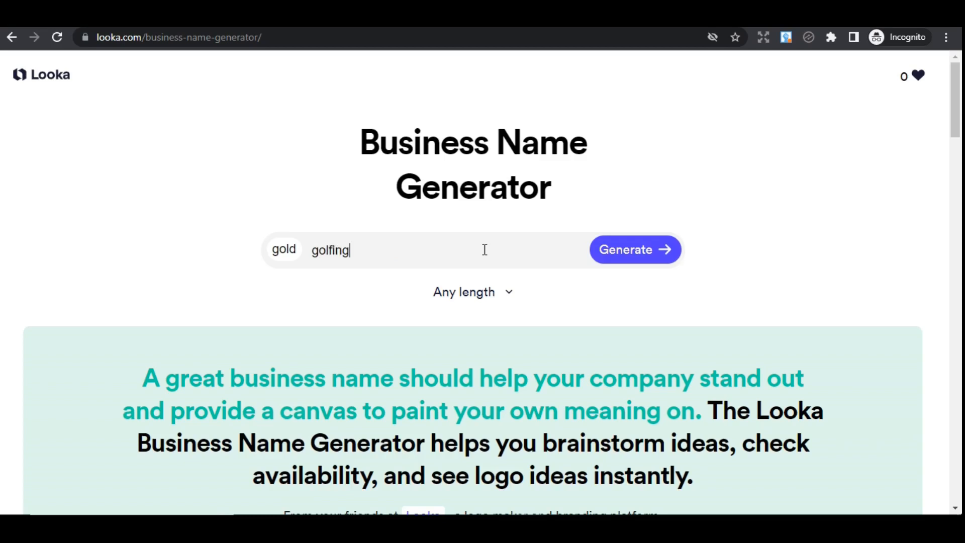
key(Return)
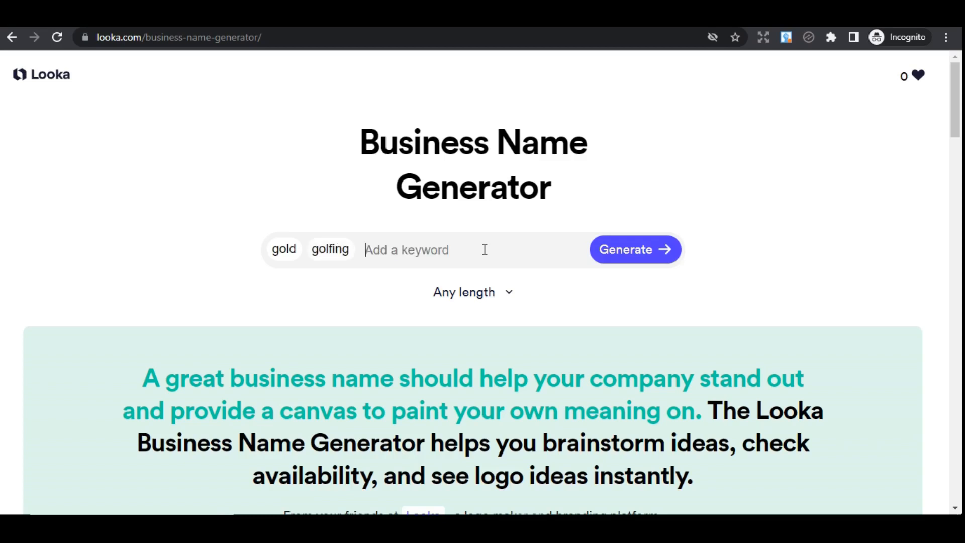
click(629, 260)
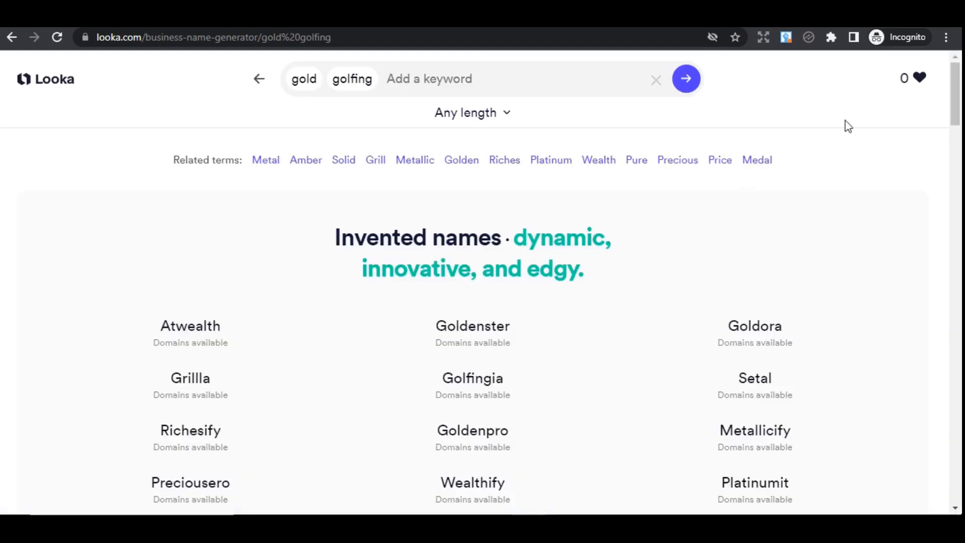
Examine which domain extensions are available for Grillla among the invented names, then close its details.
drag(960, 113, 960, 126)
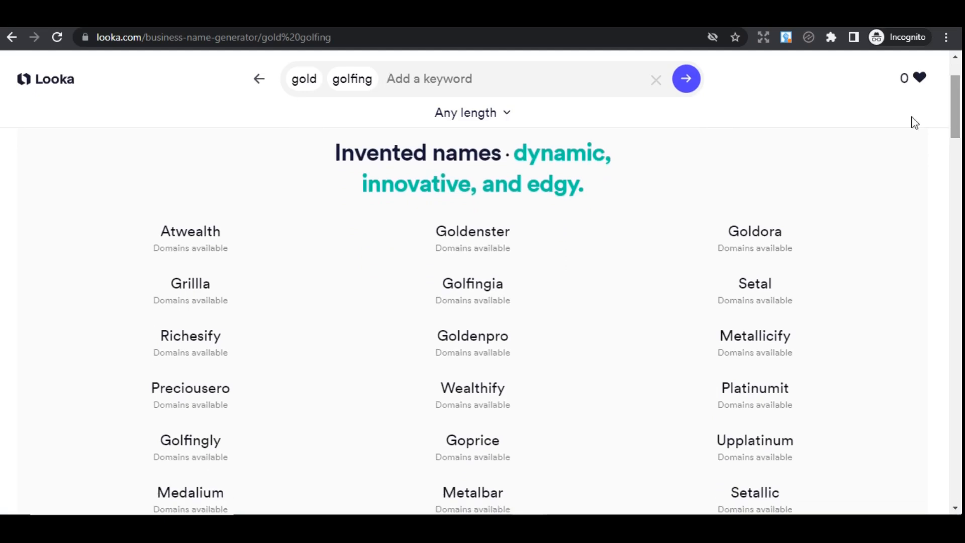
click(171, 305)
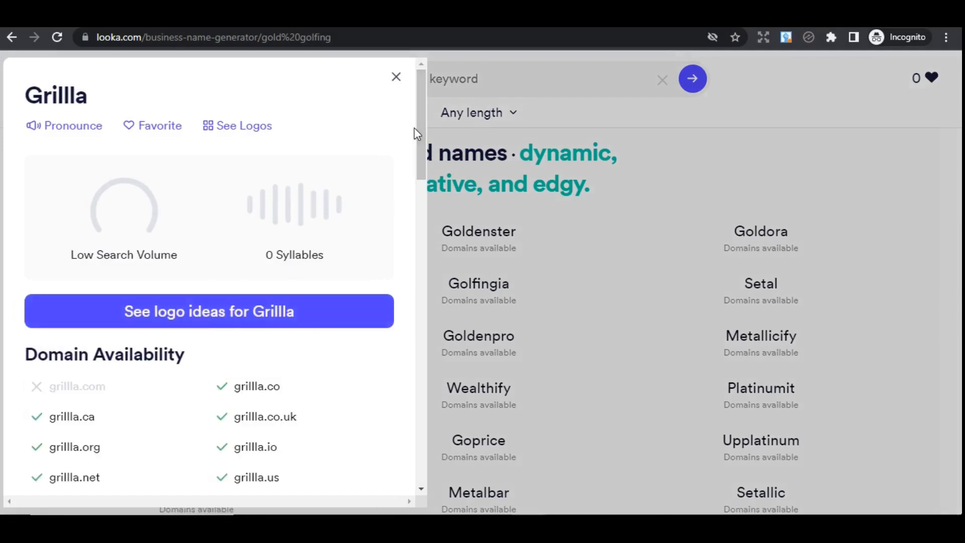
drag(421, 135, 421, 161)
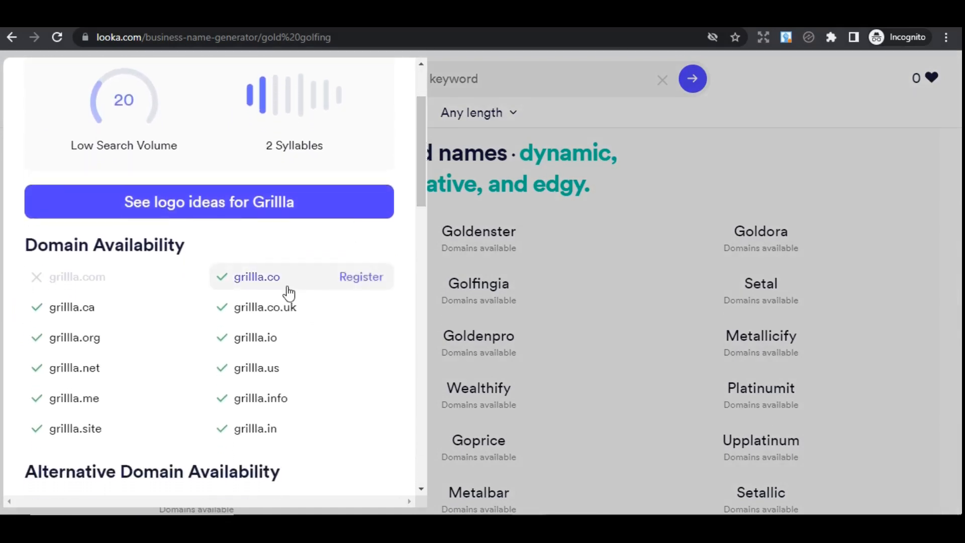
drag(290, 283, 256, 281)
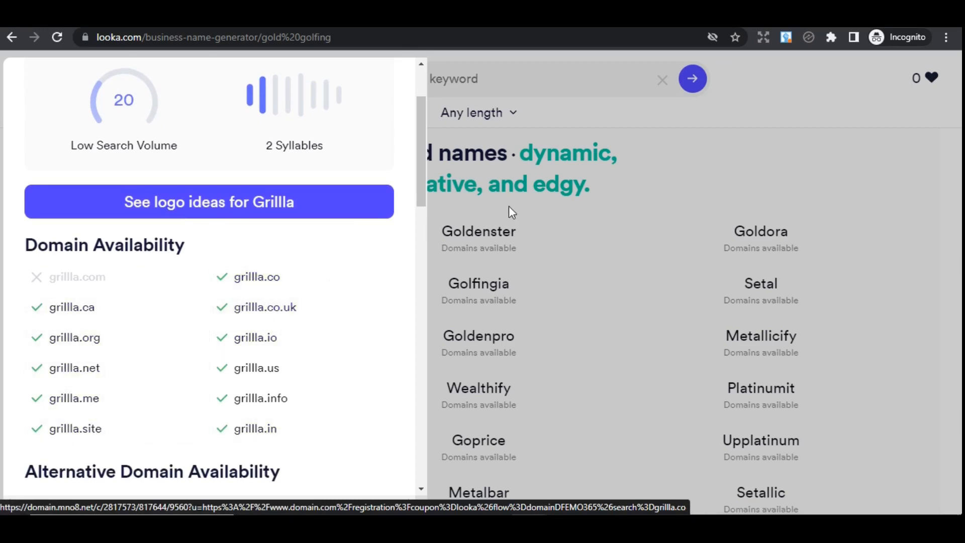
click(584, 172)
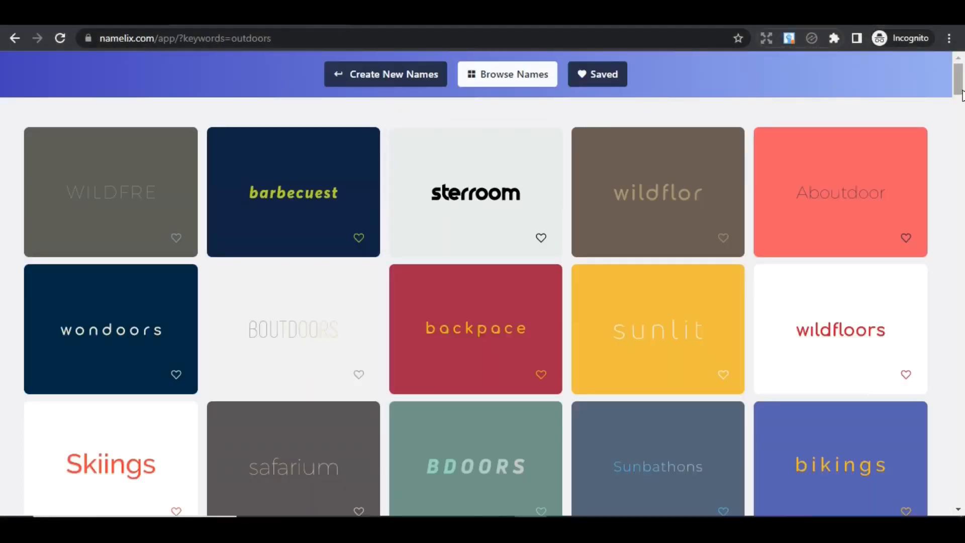
Browse the Namelix names for "outdoors" and look up the domain of AOUTDOORS on Namecheap, examining its availability and alternatives.
mouse_move(961, 95)
mouse_down()
mouse_move(962, 126)
mouse_move(962, 114)
mouse_up()
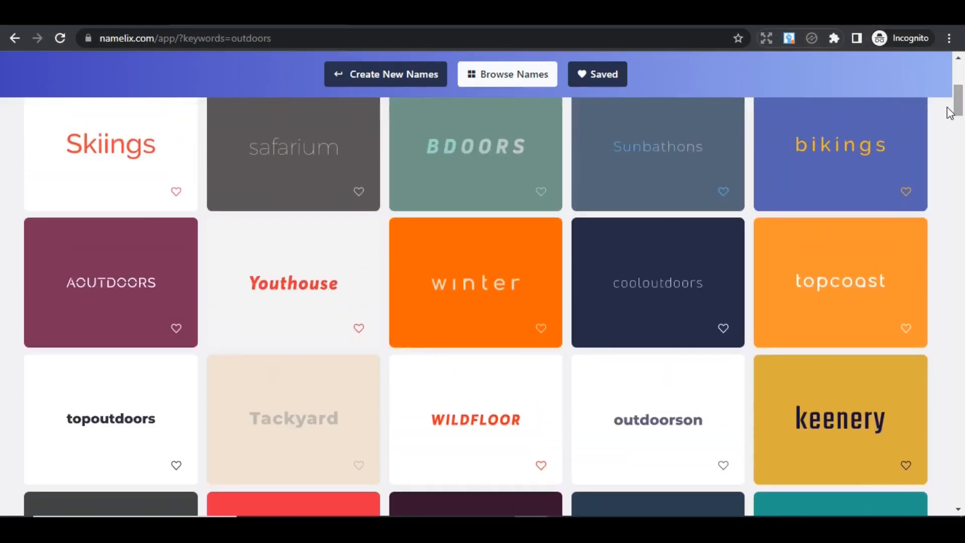
click(72, 333)
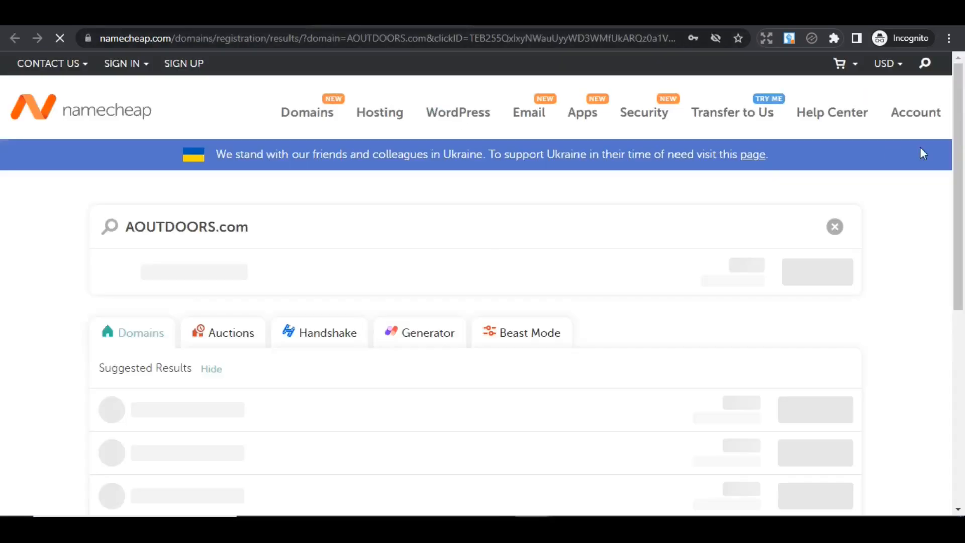
scroll(954, 152, down, 2)
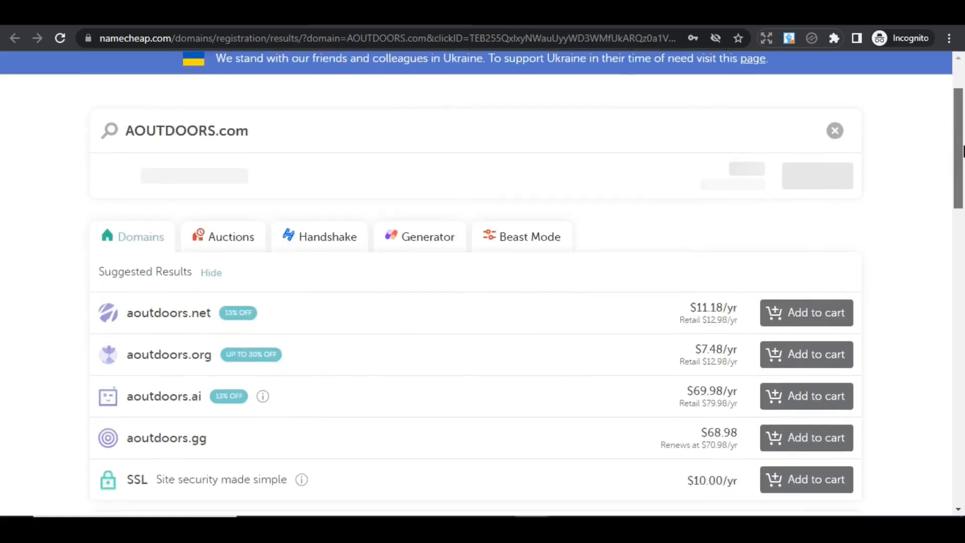
scroll(955, 152, down, 1)
drag(962, 154, 925, 97)
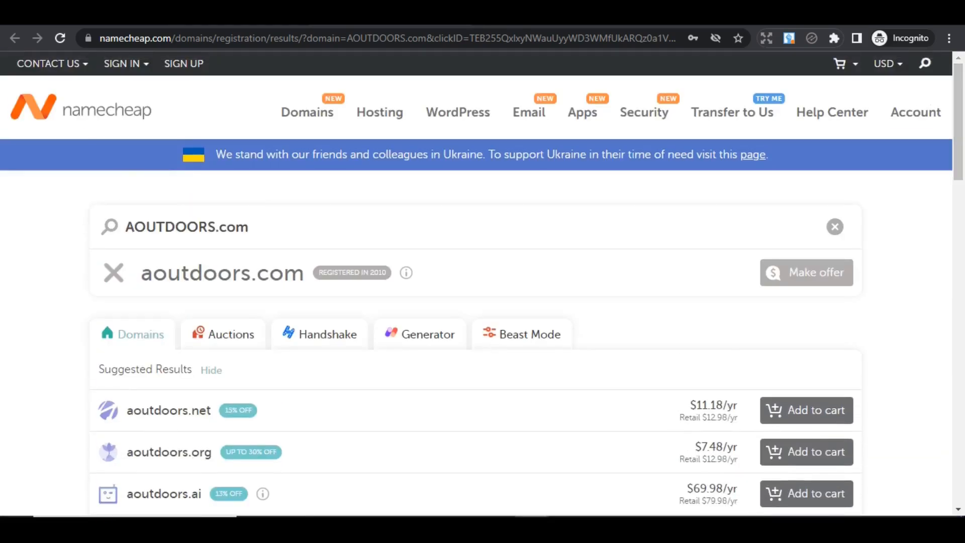
Look up the domain of the Namelix name Youthouse on Namecheap, examine its availability and price, and return to the Namelix names.
key(ctrl+shift+Tab)
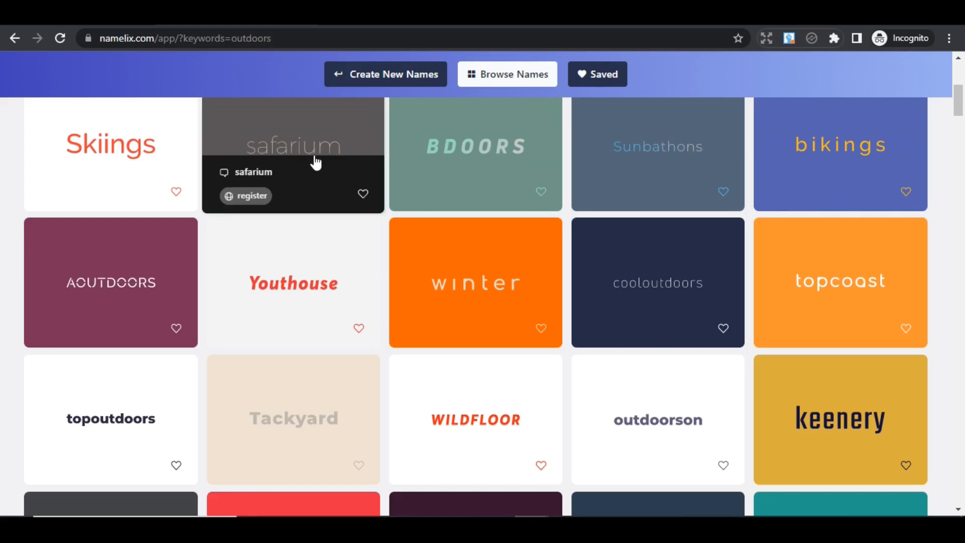
mouse_move(329, 313)
click(247, 332)
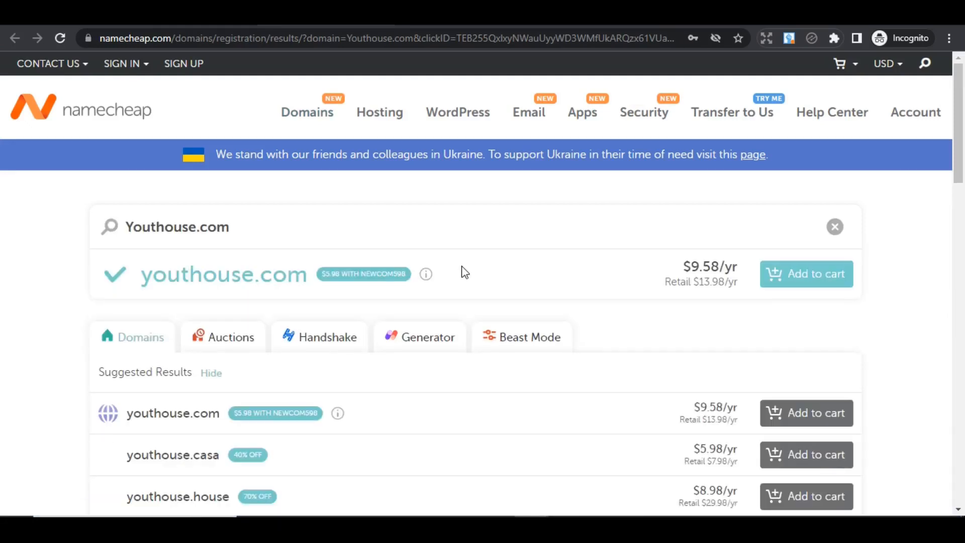
click(138, 280)
drag(242, 280, 304, 275)
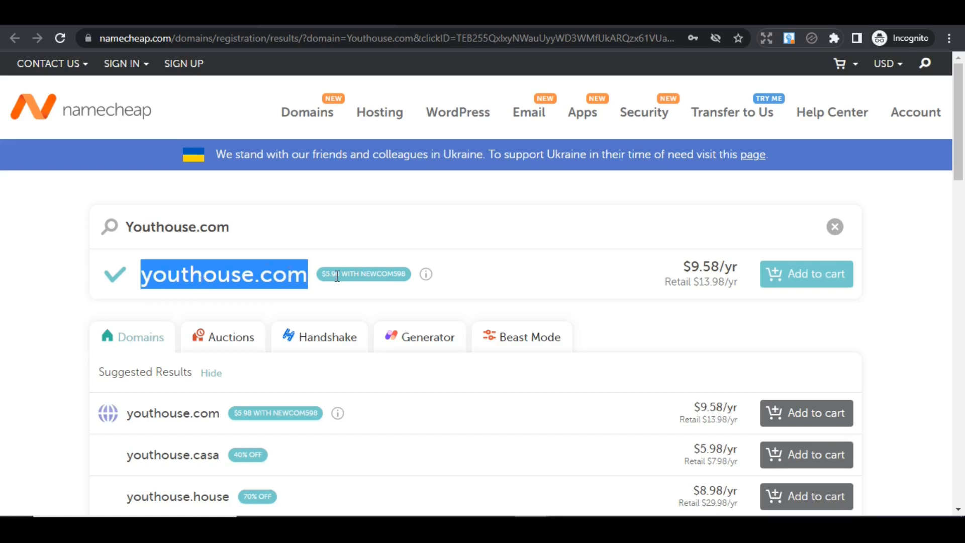
click(521, 284)
click(141, 63)
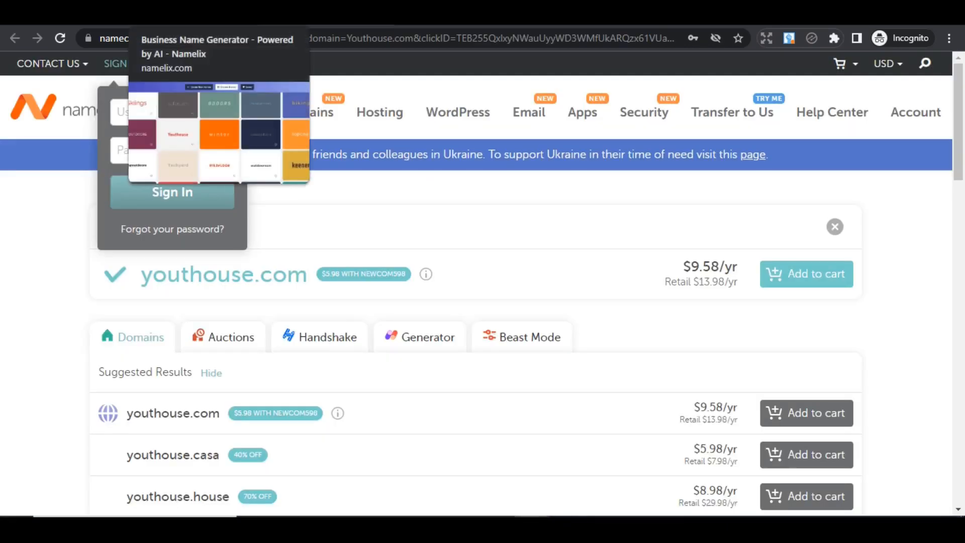
click(196, 16)
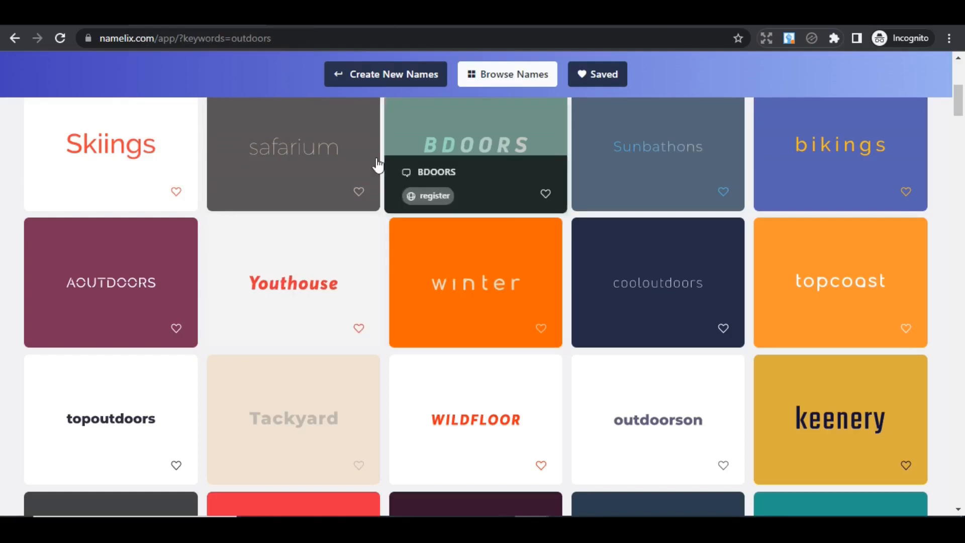